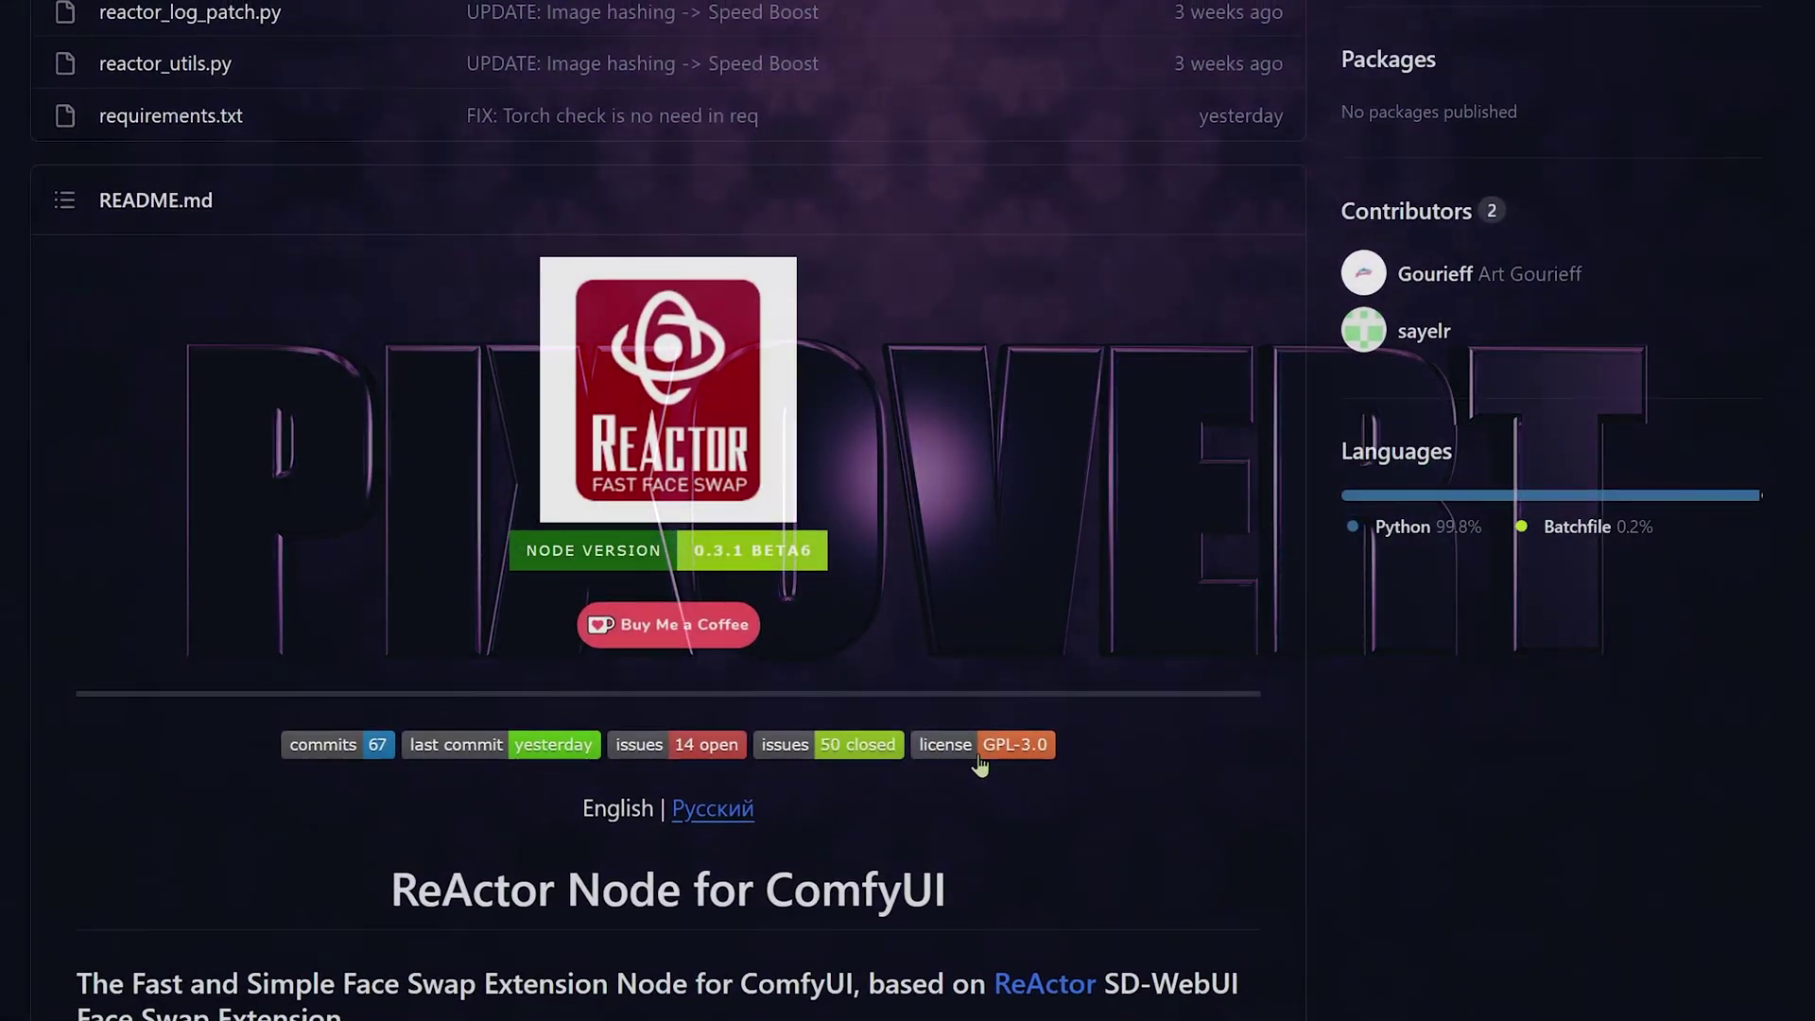
# - Scroll the ReActor README past the demo GIF to the Installation and Usage headings
pyautogui.scroll(-3, 1059, 764)
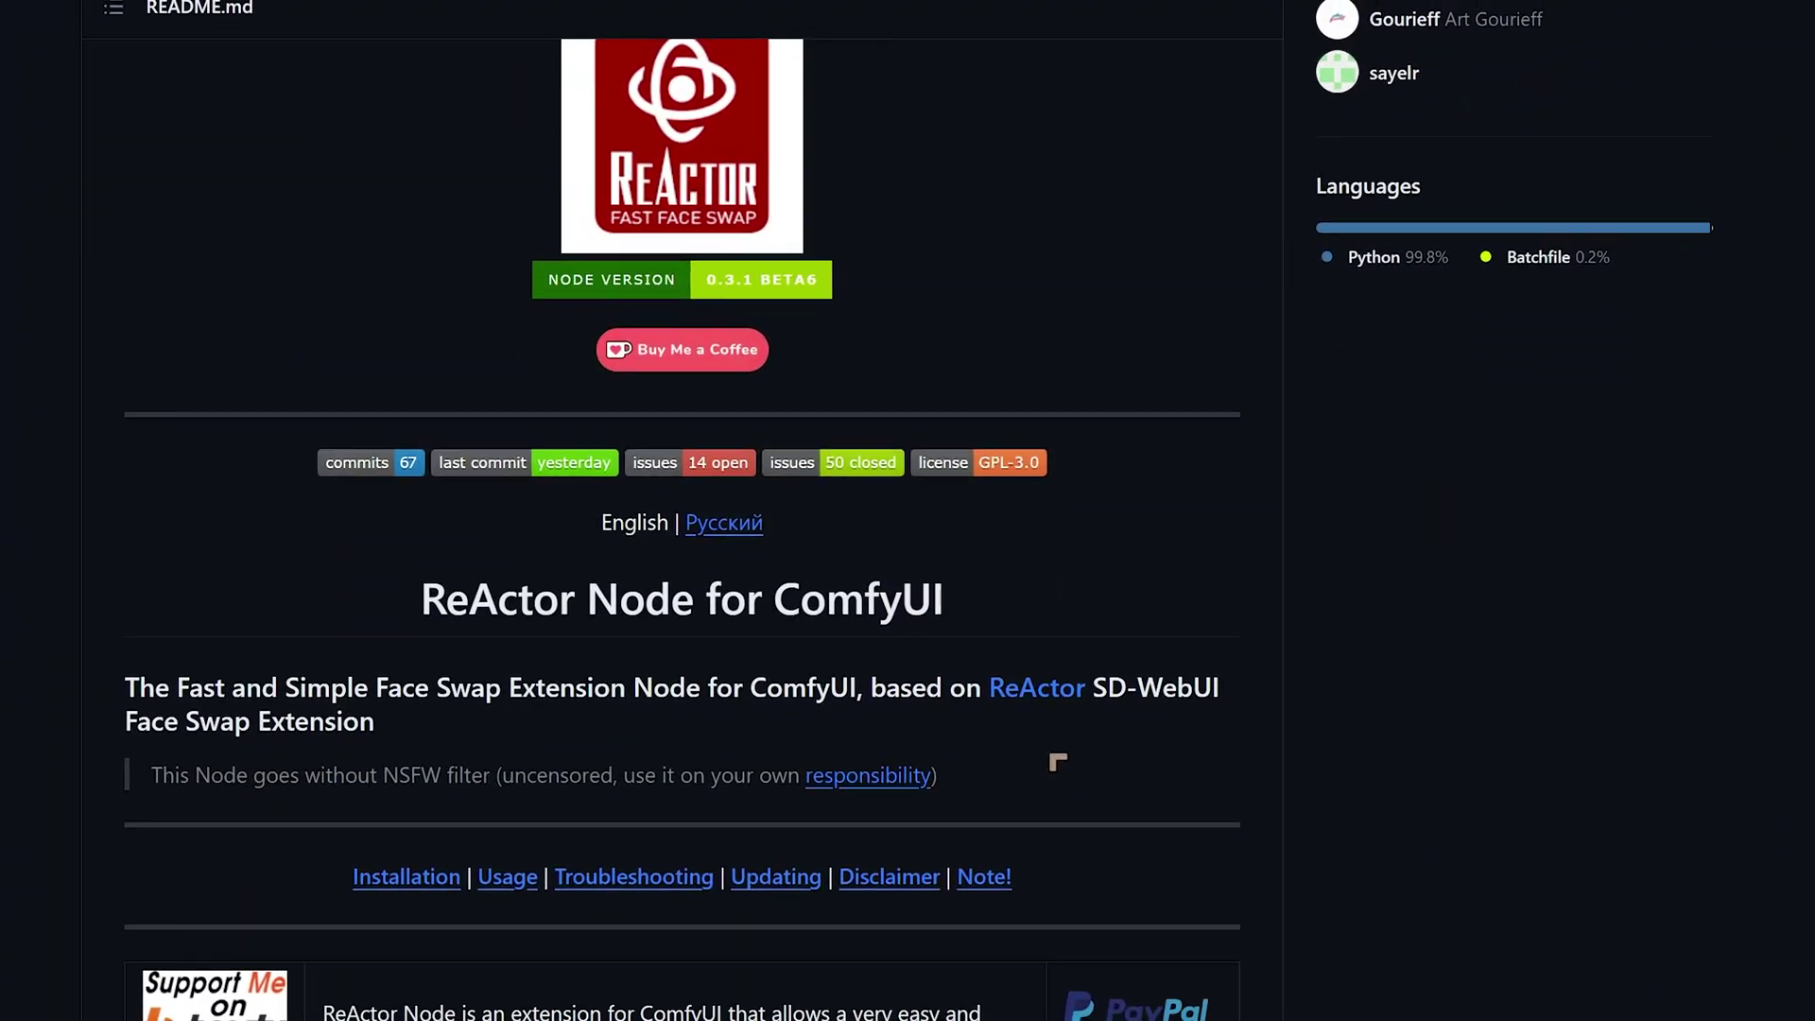
pyautogui.scroll(-2, 1058, 761)
pyautogui.scroll(-1, 1049, 753)
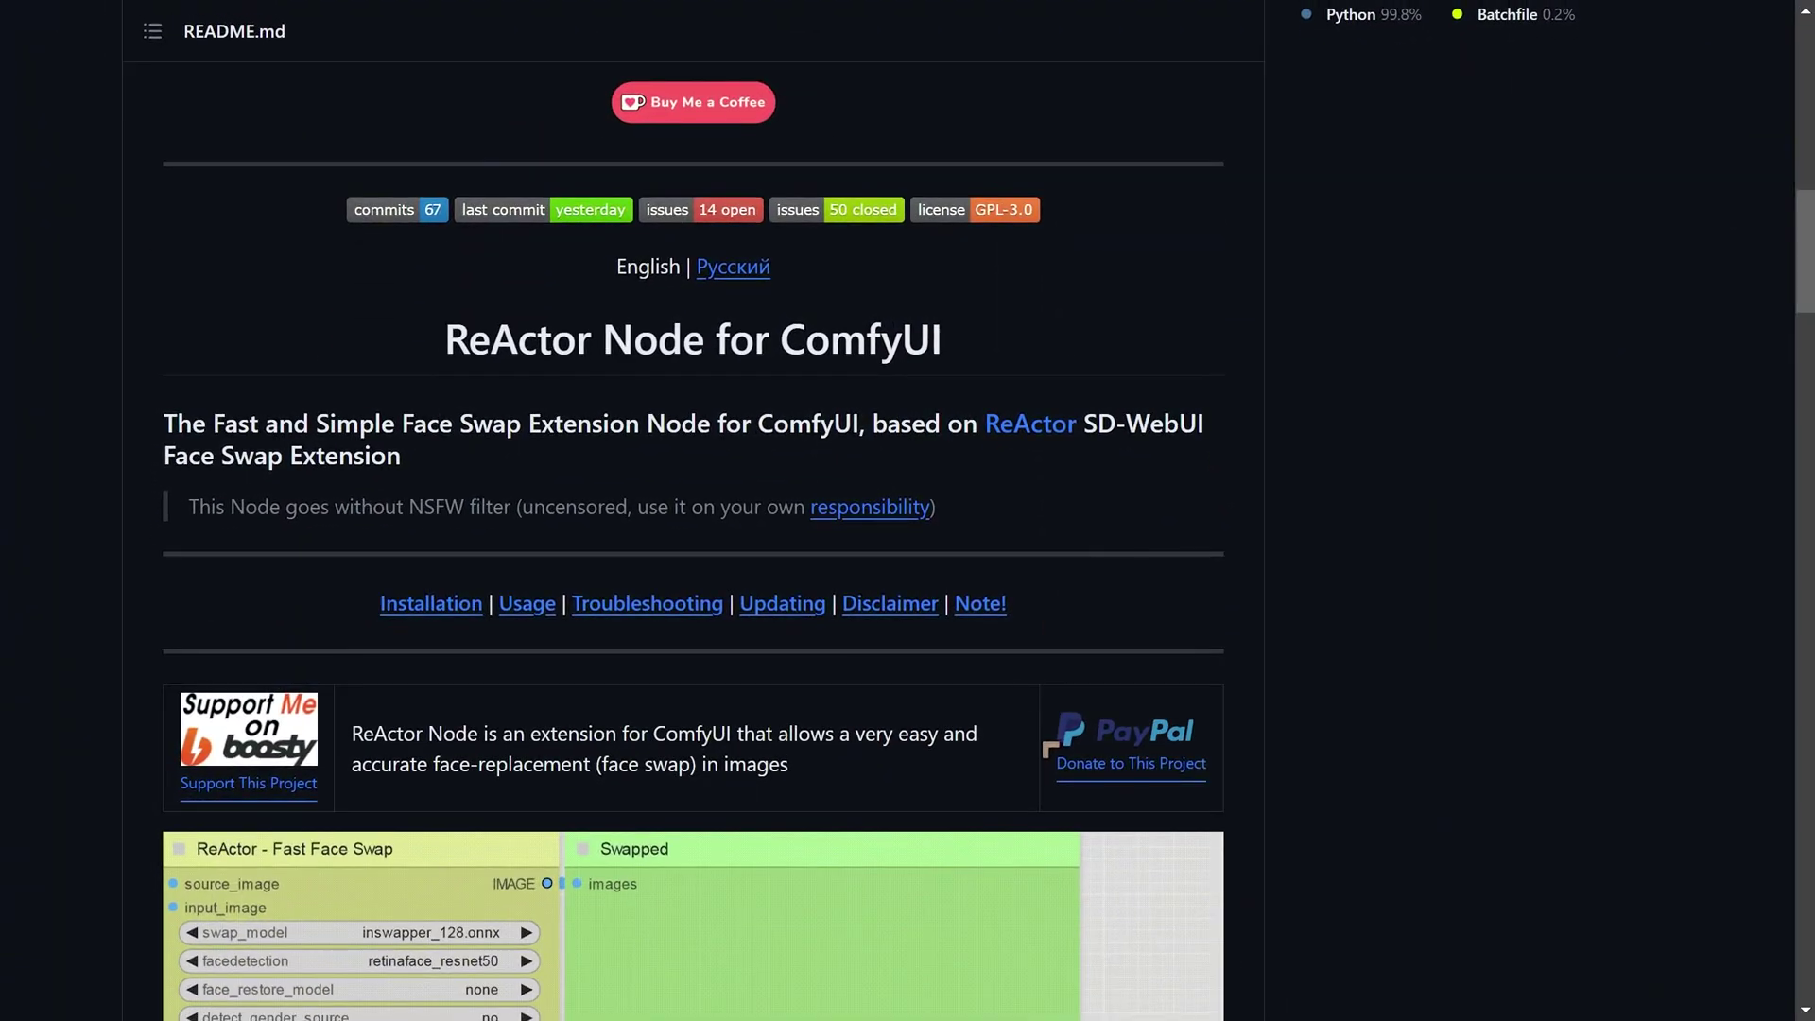
pyautogui.scroll(1, 1049, 749)
pyautogui.scroll(1, 1049, 749)
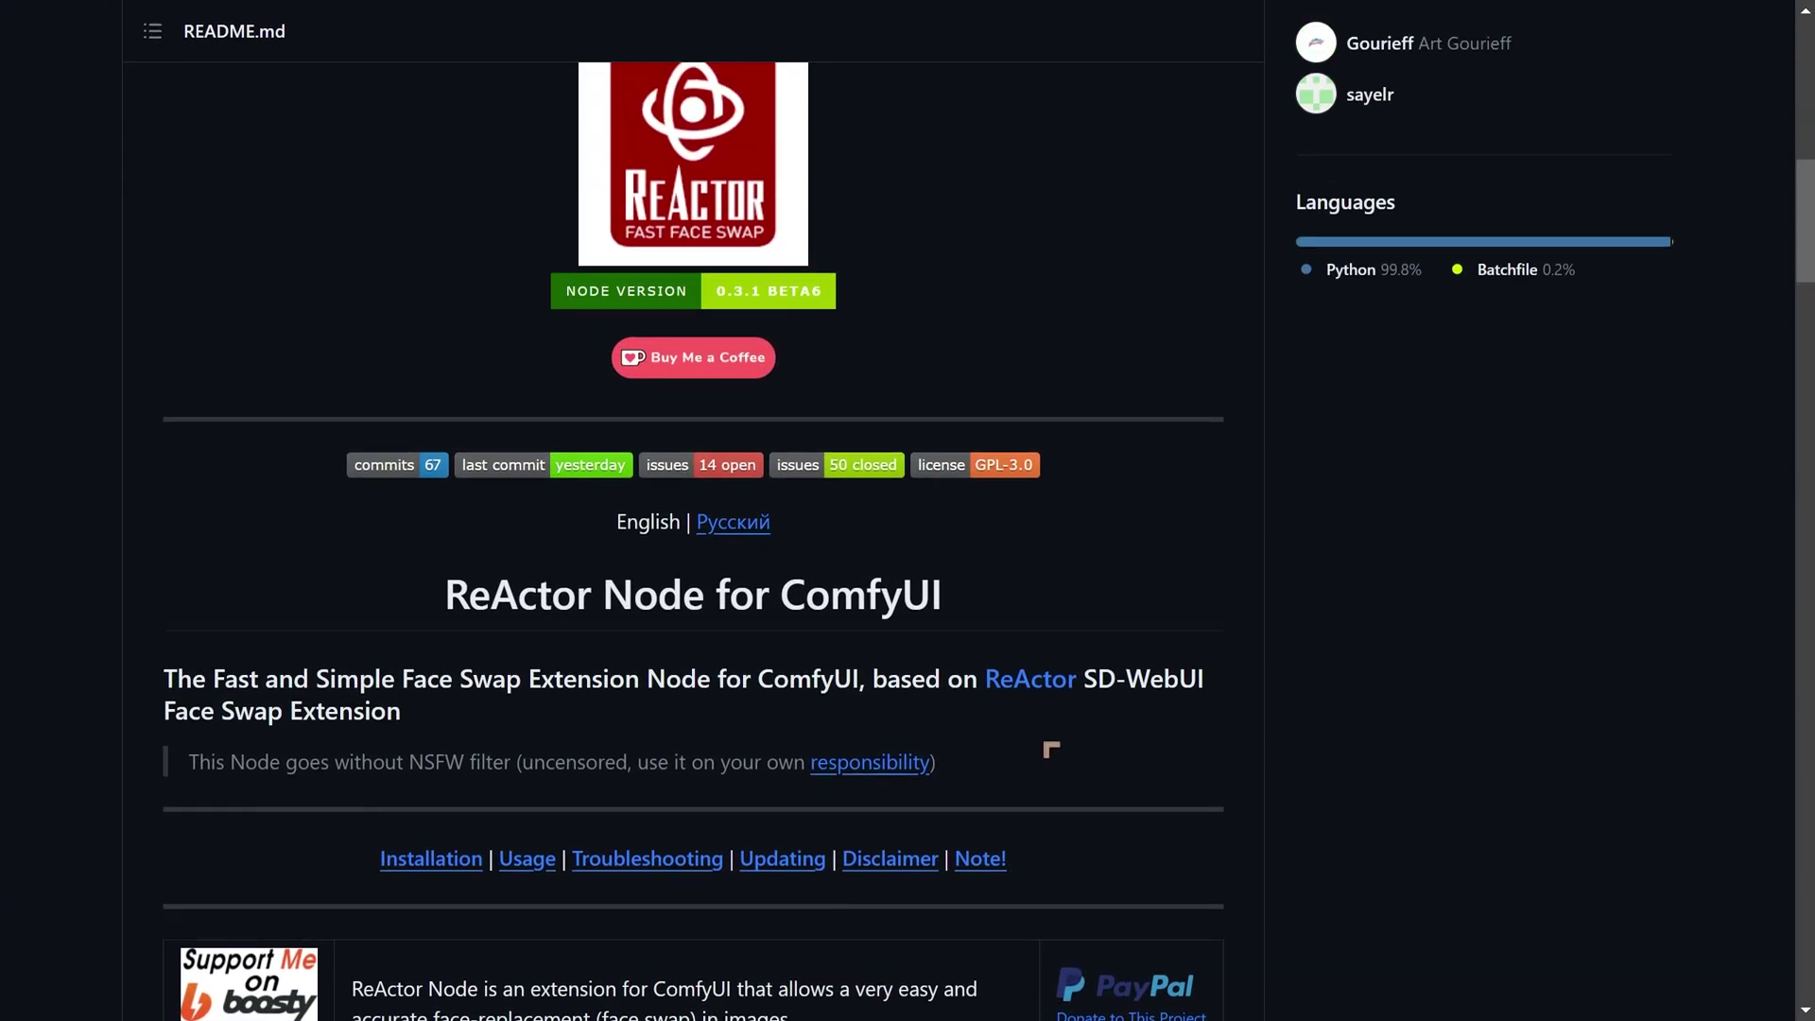
pyautogui.scroll(-4, 1051, 750)
pyautogui.scroll(-3, 1051, 749)
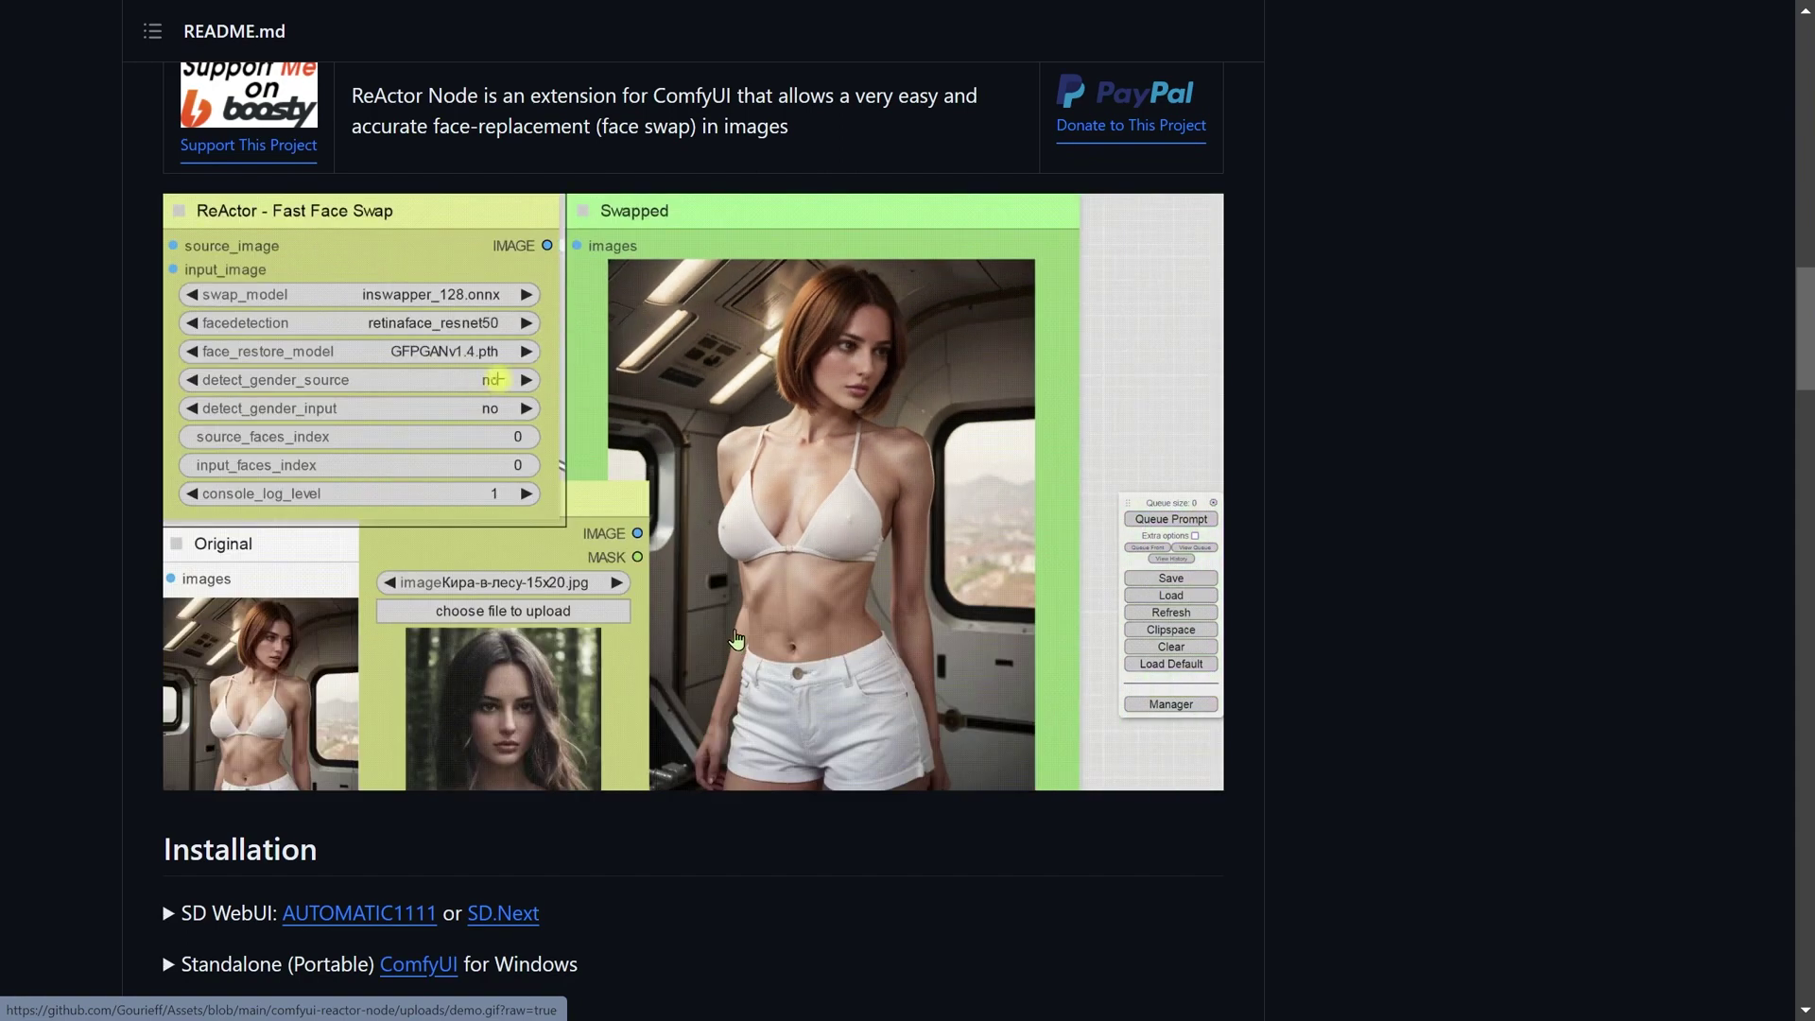
pyautogui.scroll(-1, 736, 640)
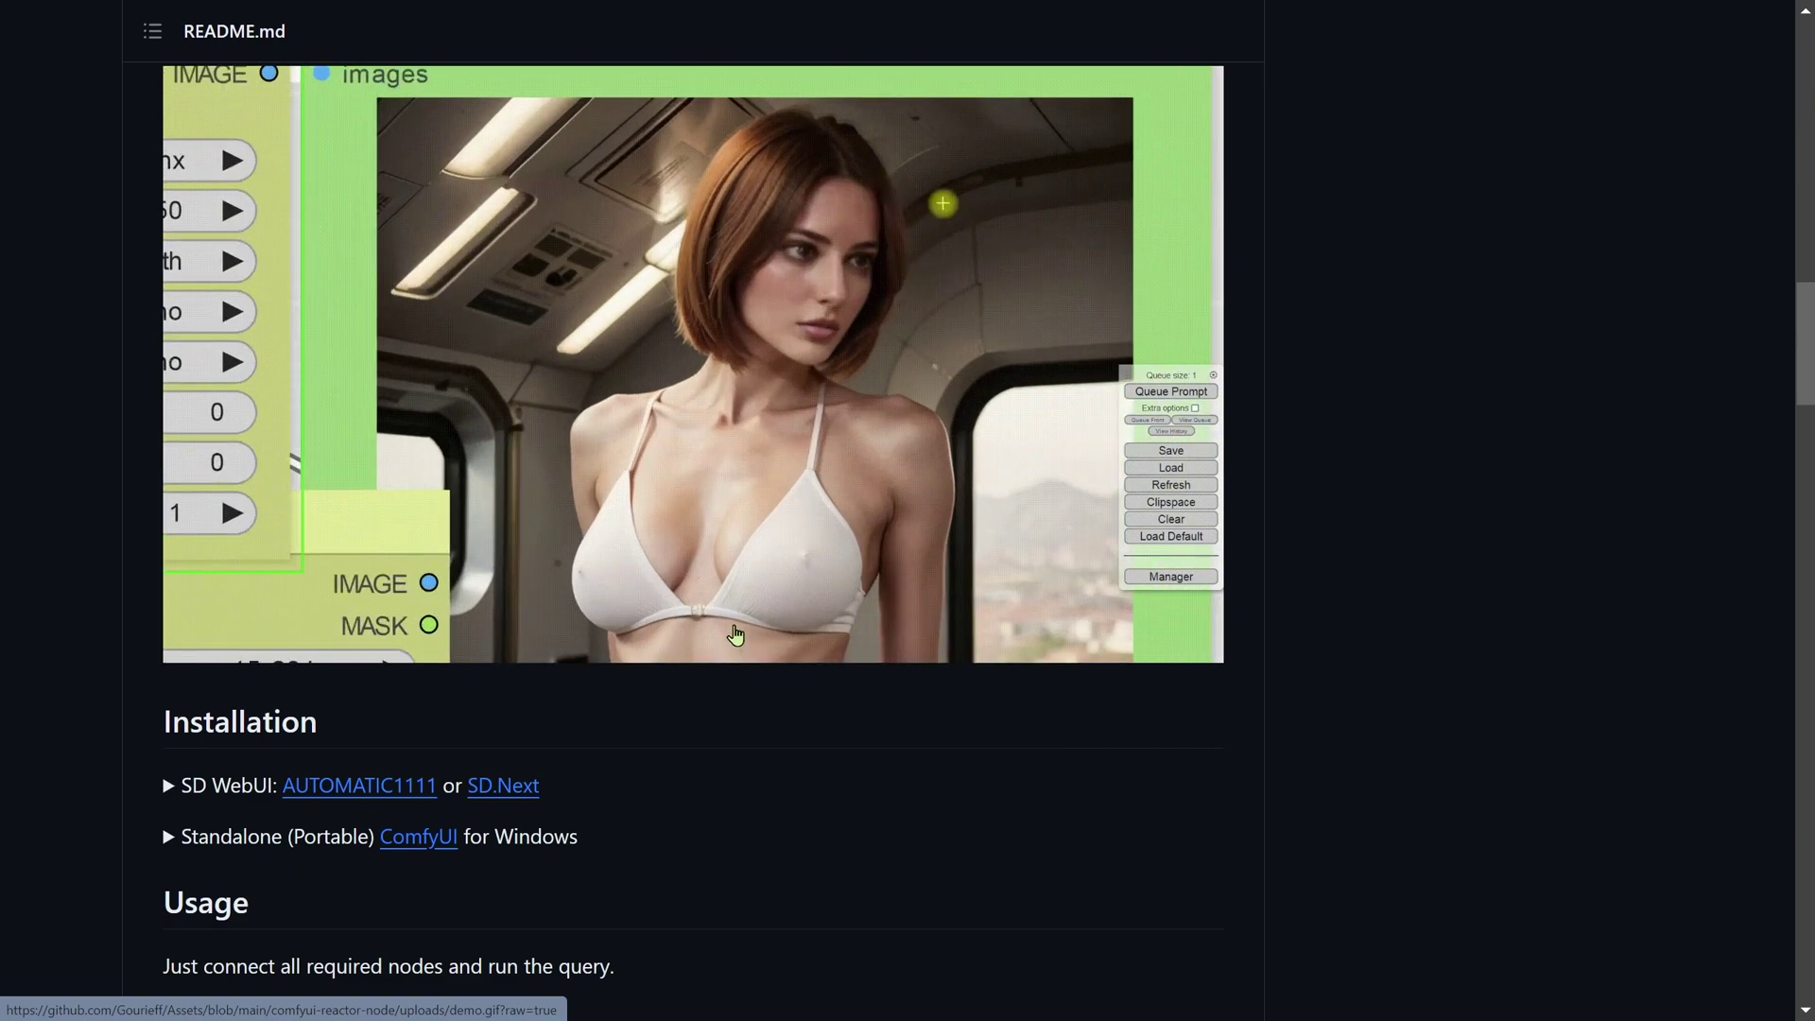
pyautogui.scroll(-1, 736, 640)
pyautogui.scroll(-2, 737, 635)
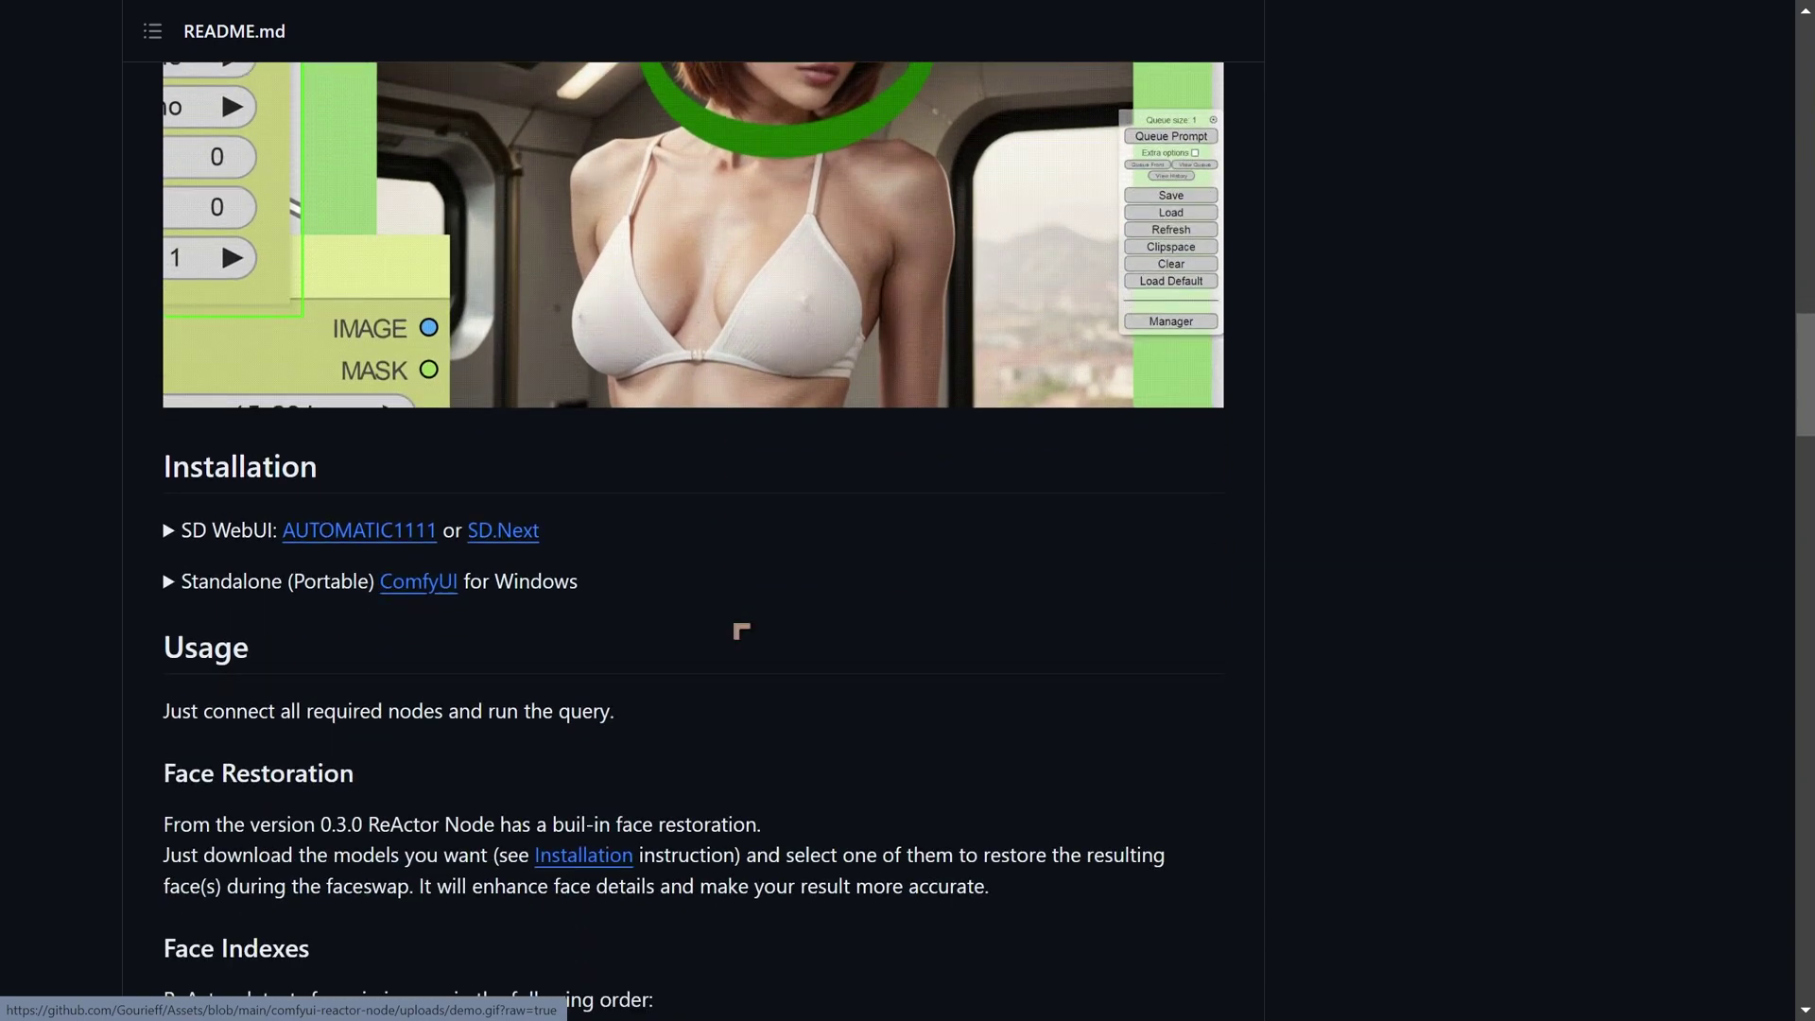
pyautogui.scroll(-1, 741, 628)
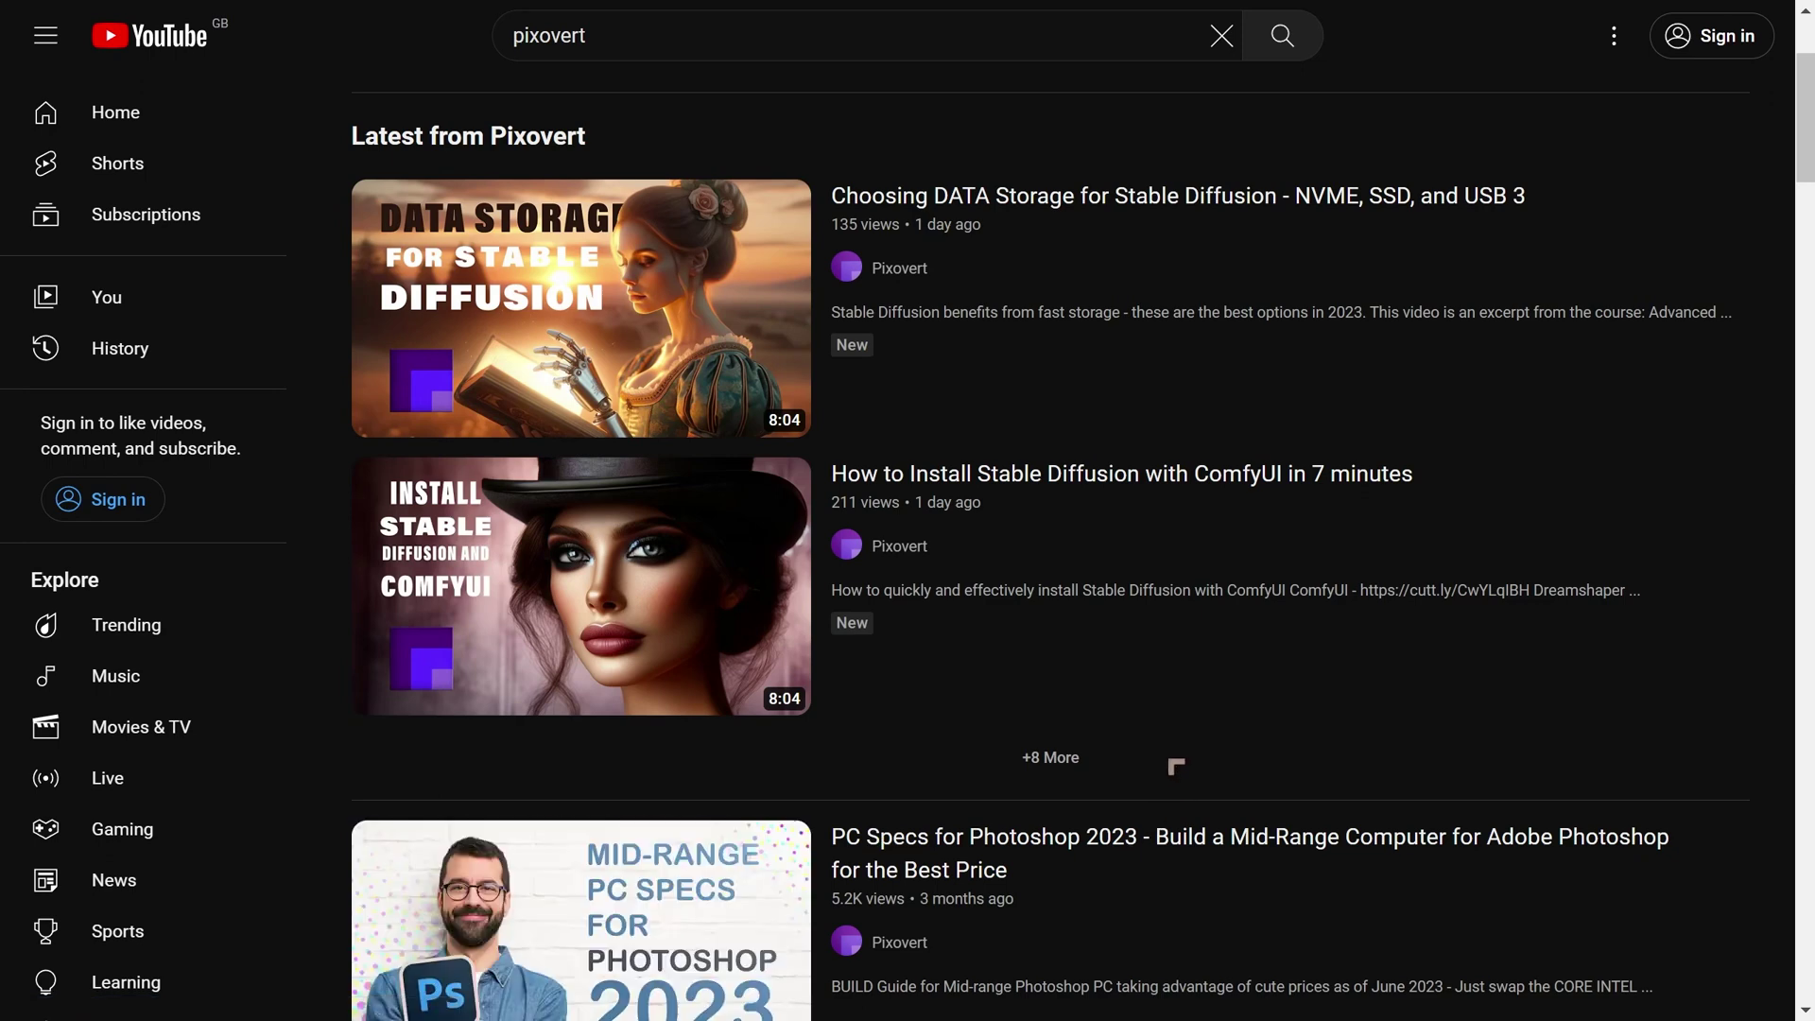
# - Look over the Pixovert video 'How to Install Stable Diffusion with ComfyUI in 7 minutes'
pyautogui.moveTo(1146, 696)
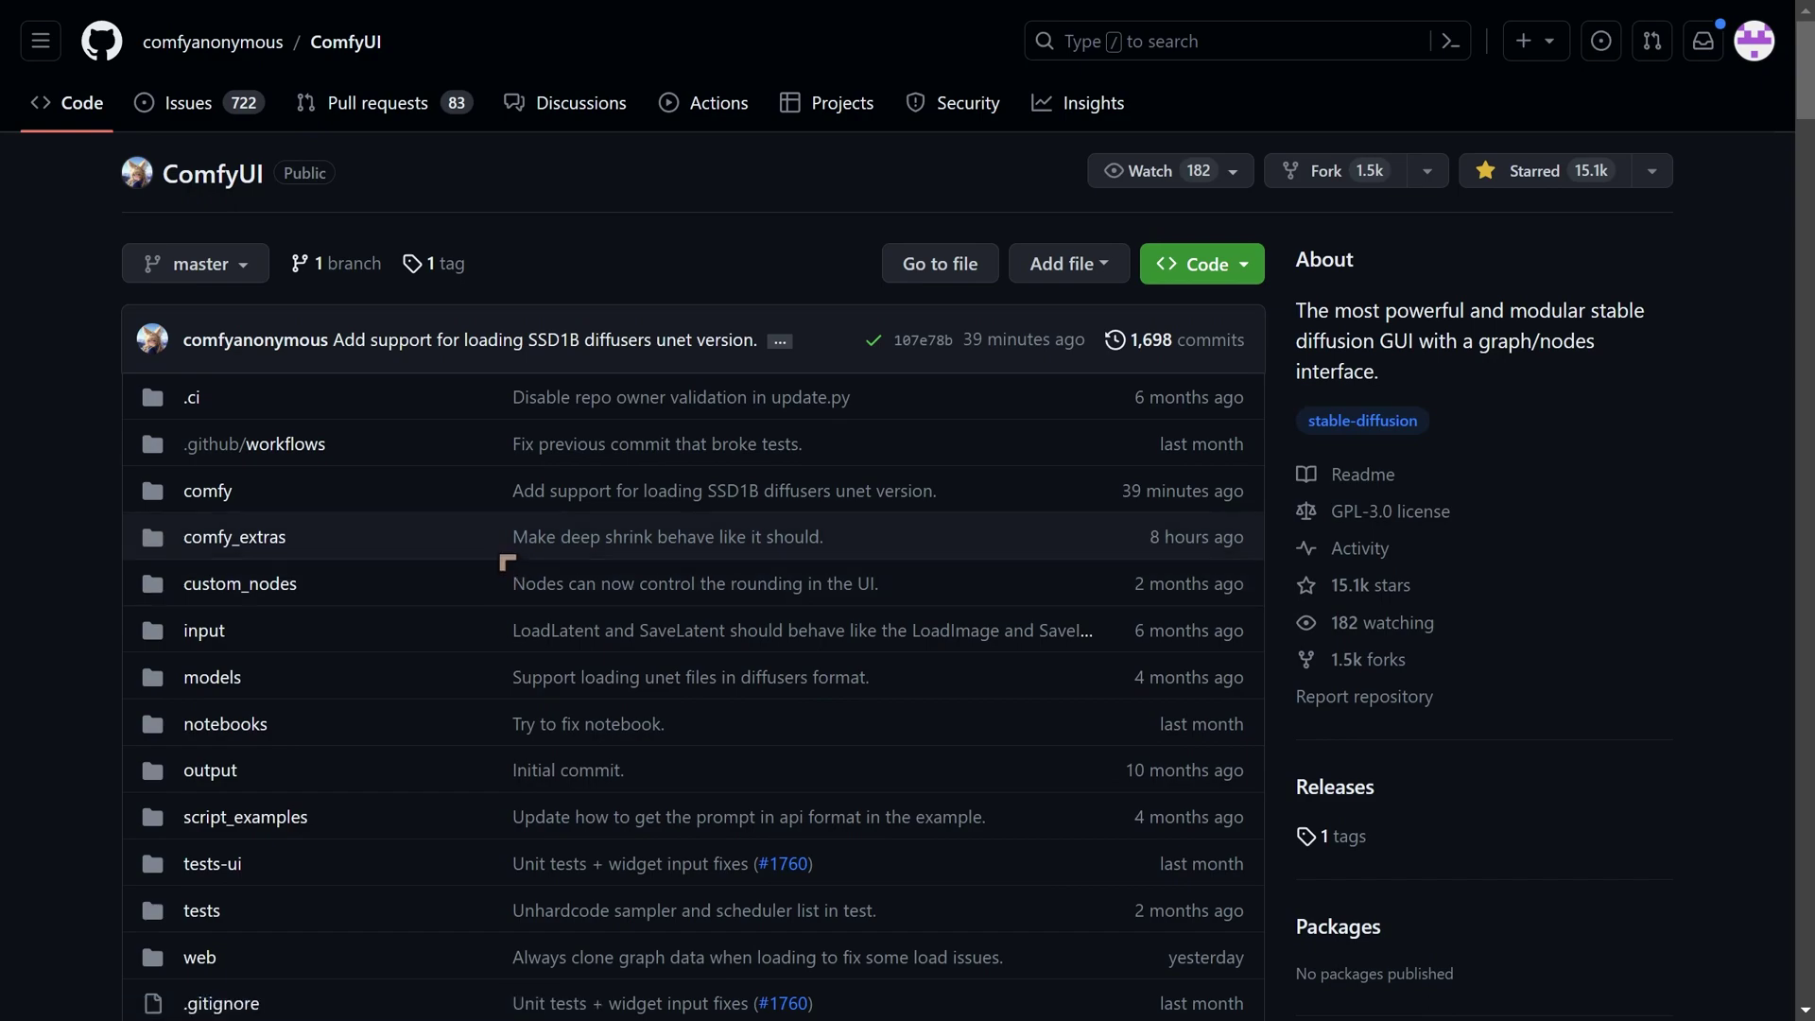
# - Review the ComfyUI README's Features and Shortcuts sections
pyautogui.scroll(-13, 668, 546)
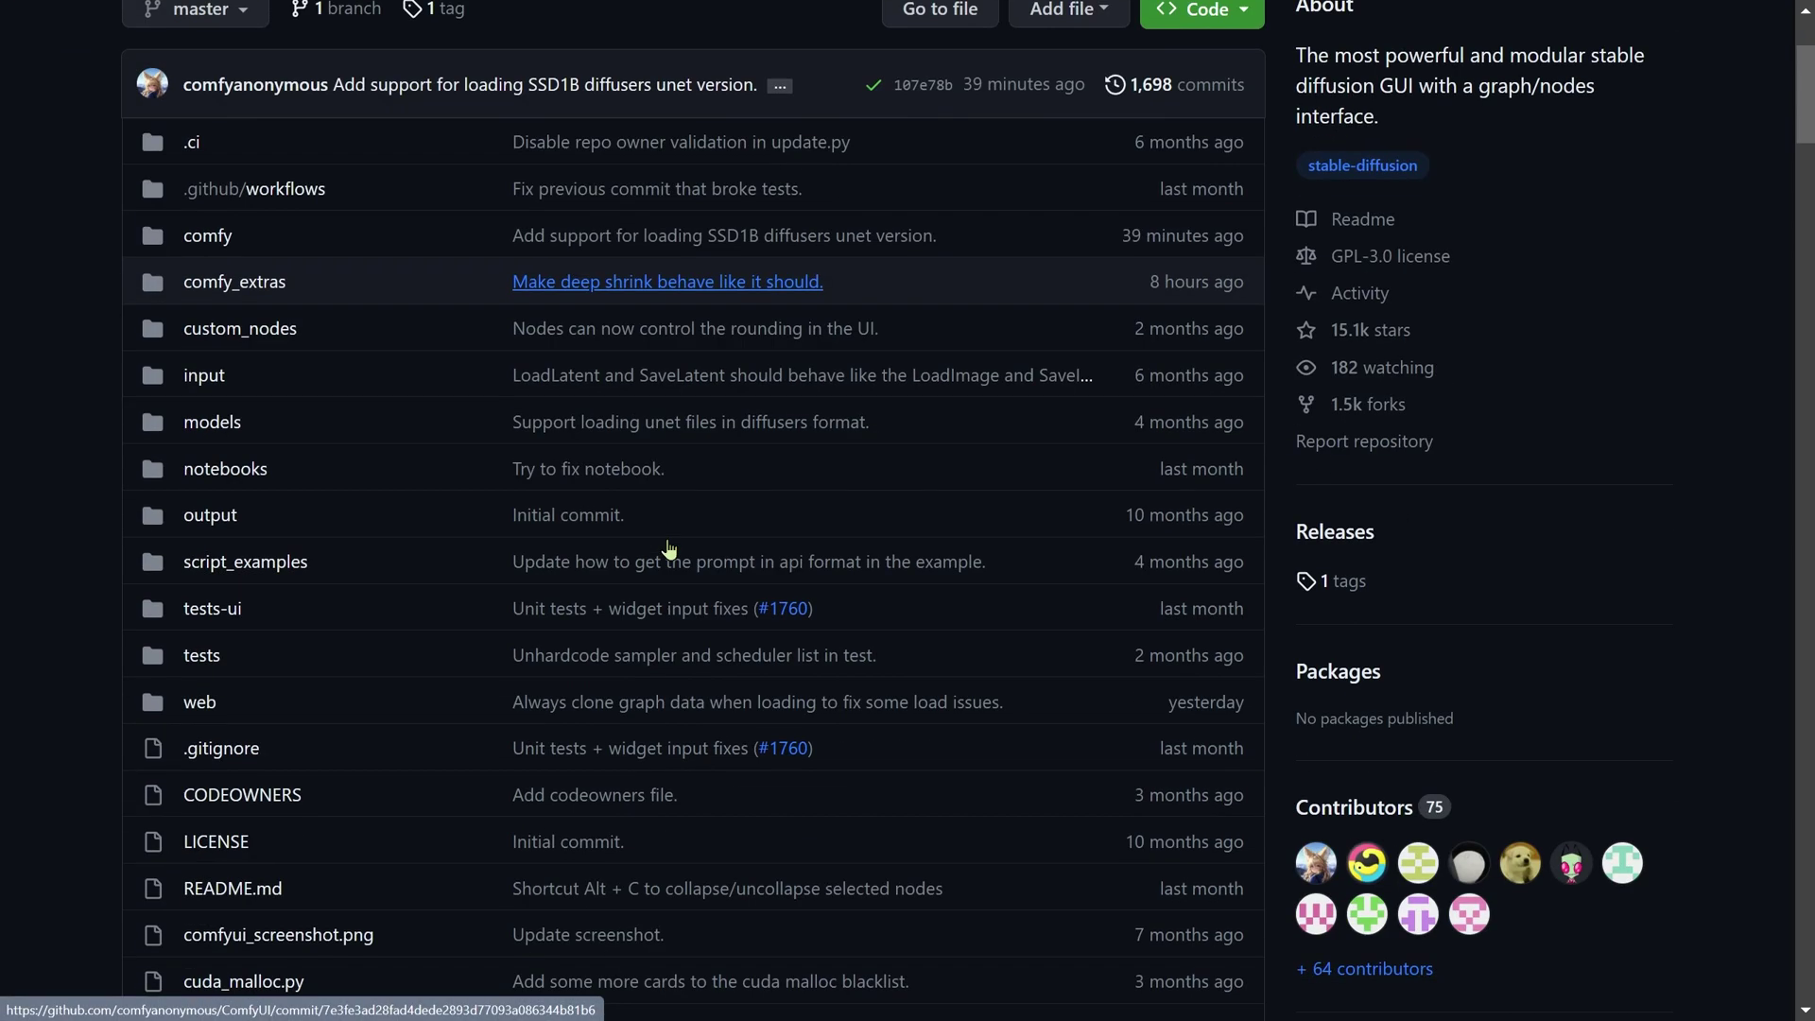
pyautogui.scroll(-7, 668, 548)
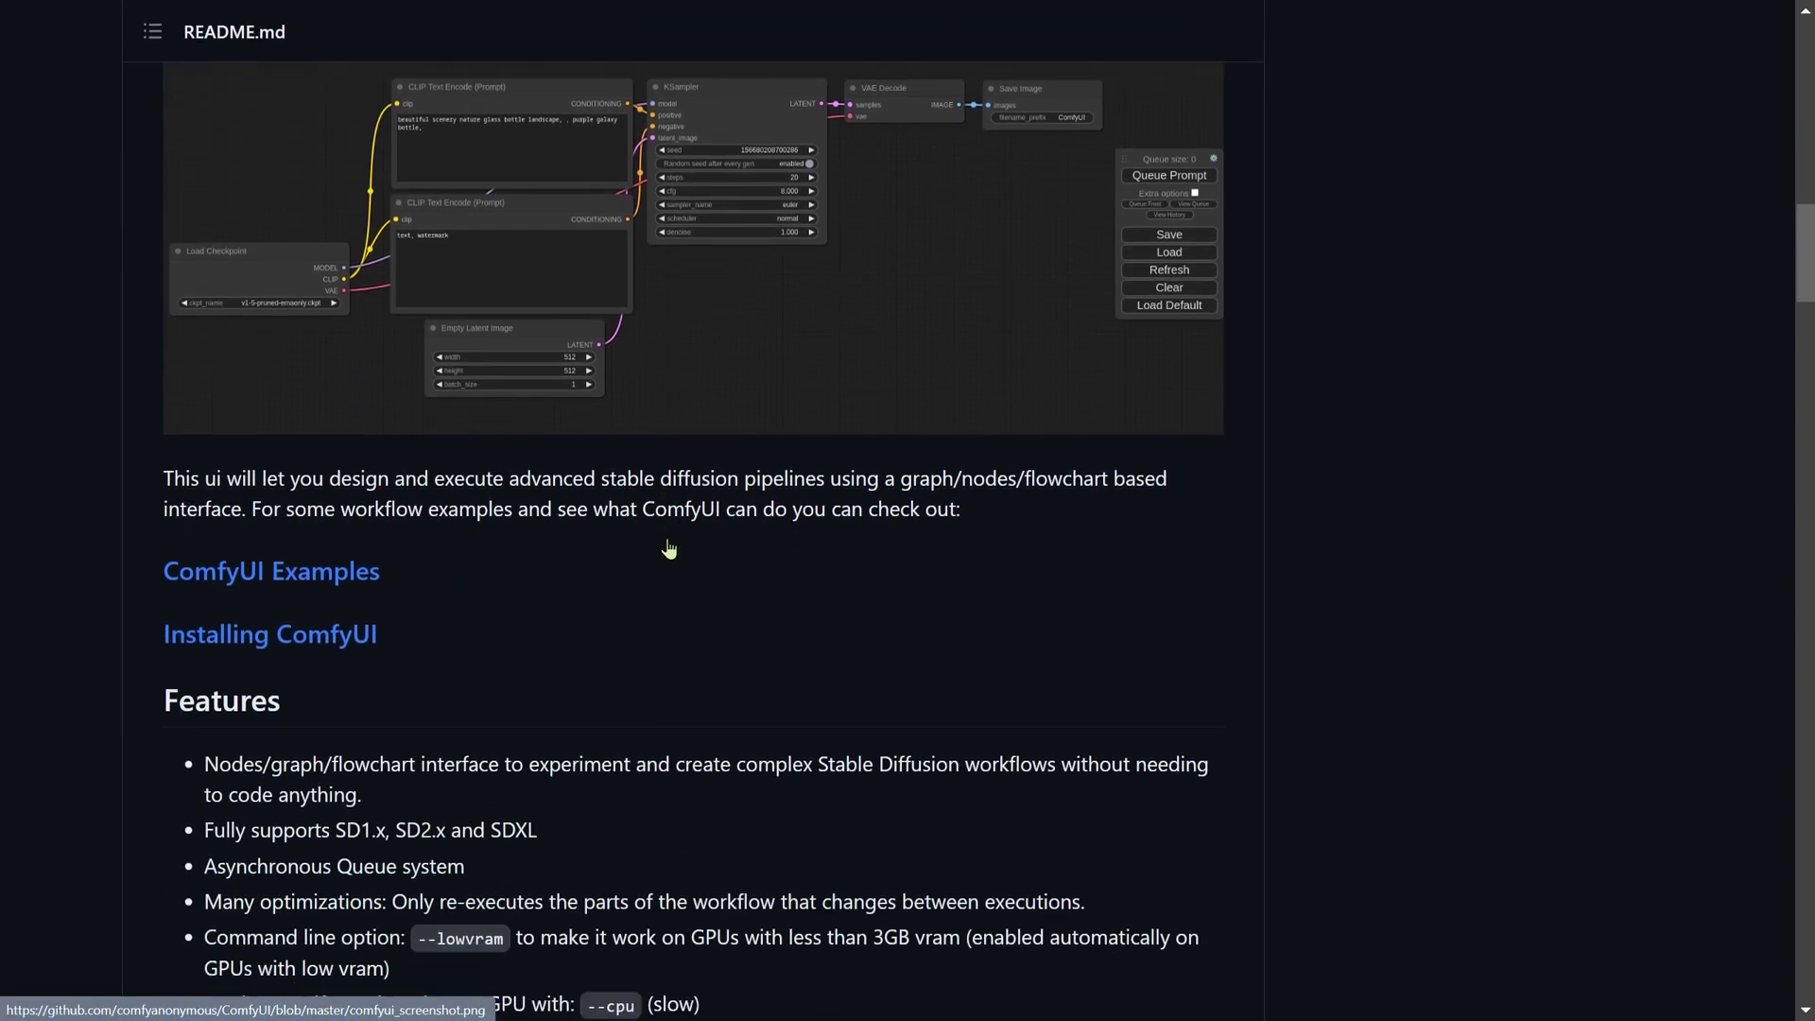
pyautogui.scroll(-5, 668, 548)
pyautogui.scroll(-15, 653, 557)
pyautogui.scroll(-12, 653, 556)
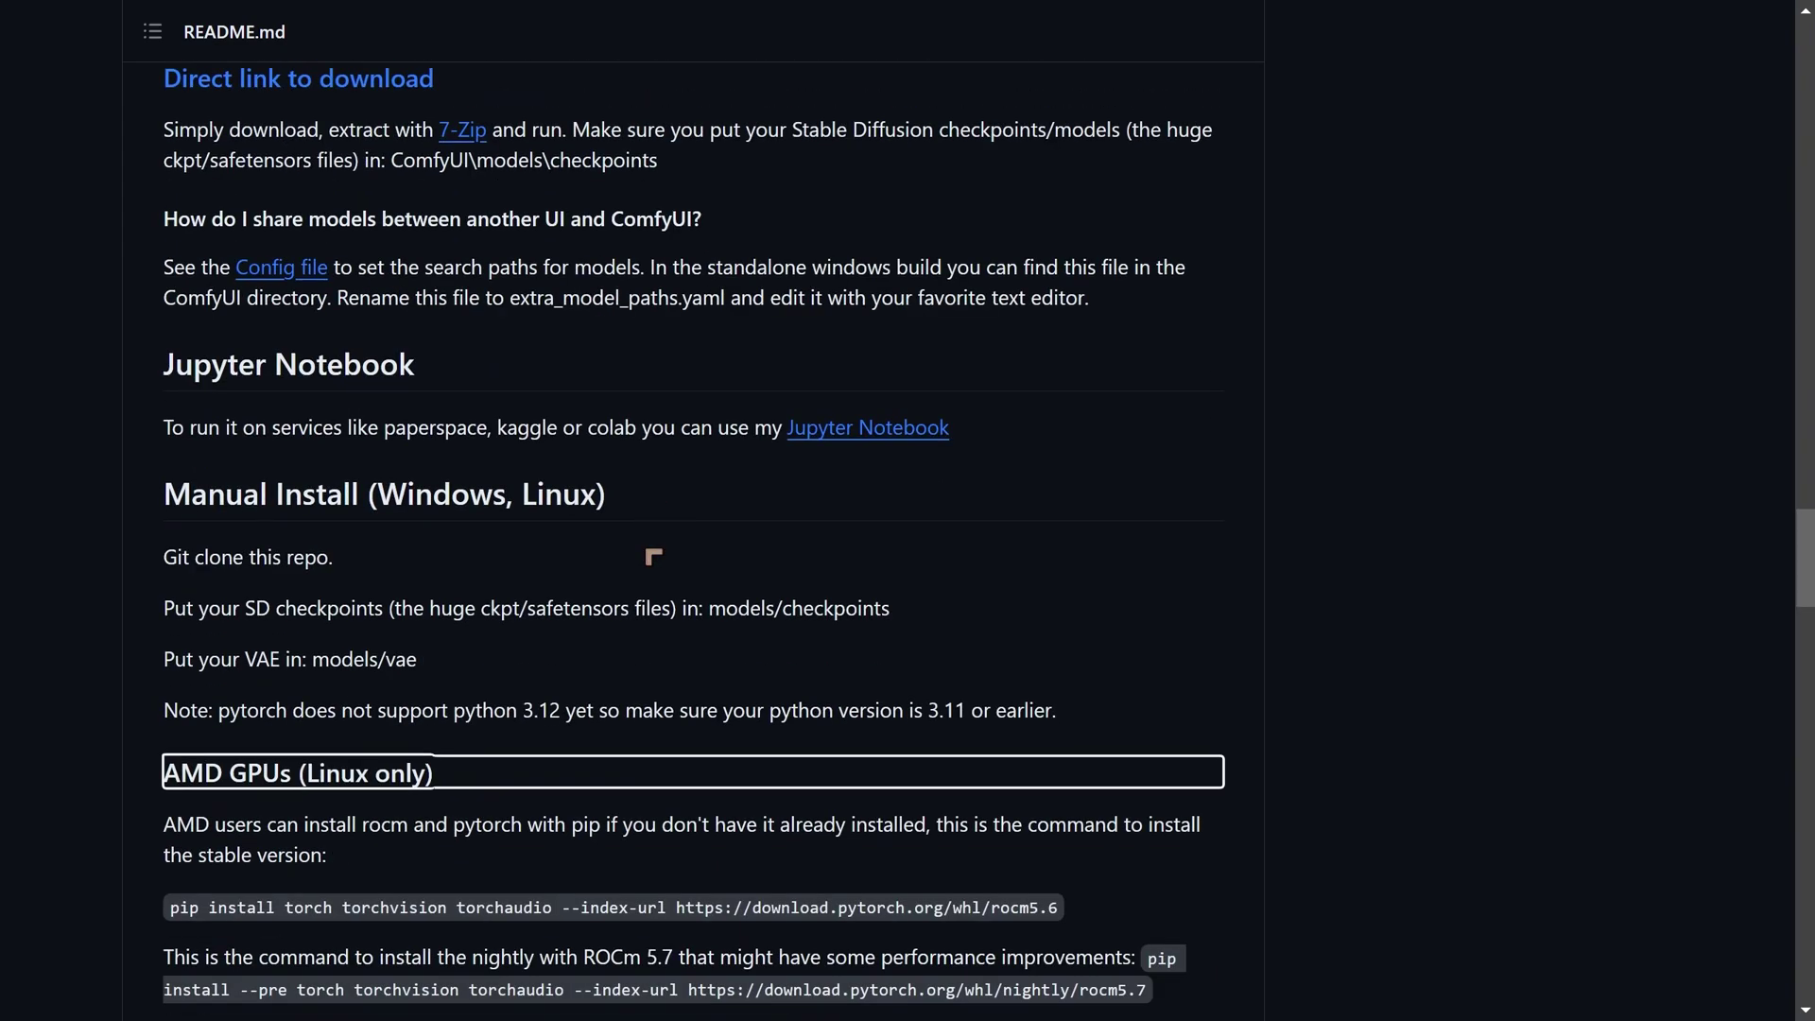
pyautogui.scroll(7, 653, 557)
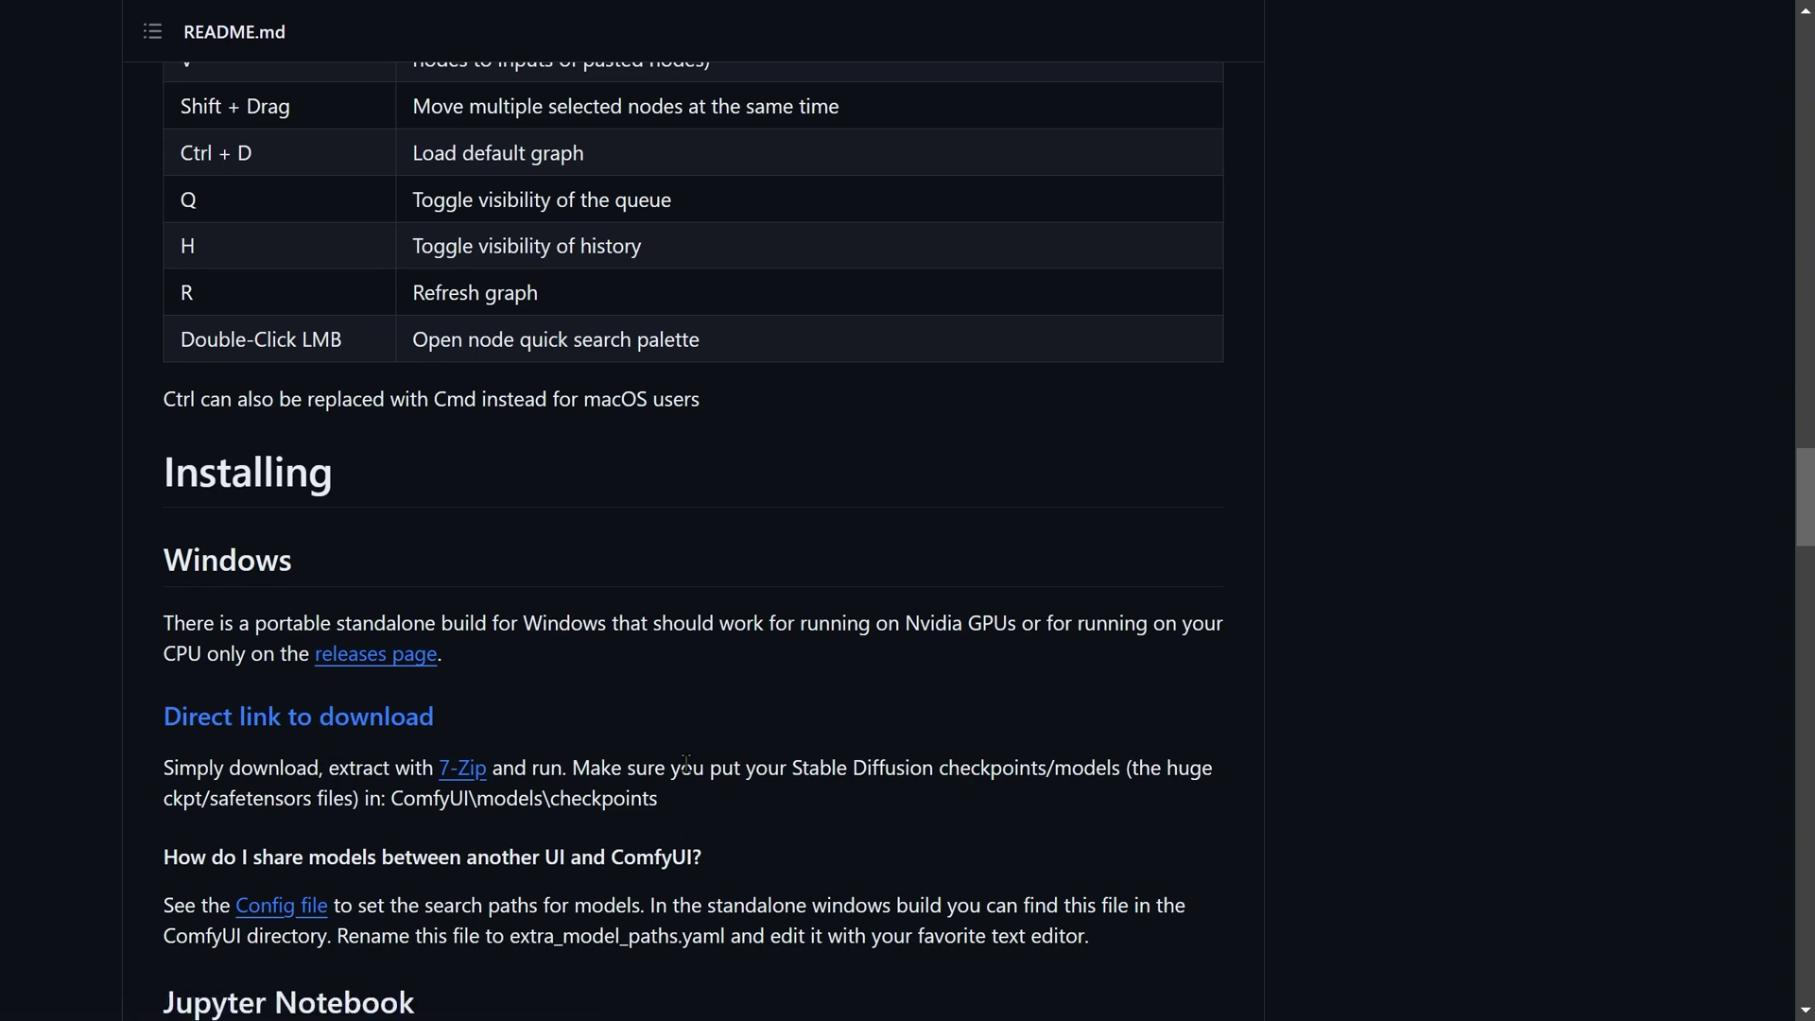
pyautogui.scroll(10, 680, 758)
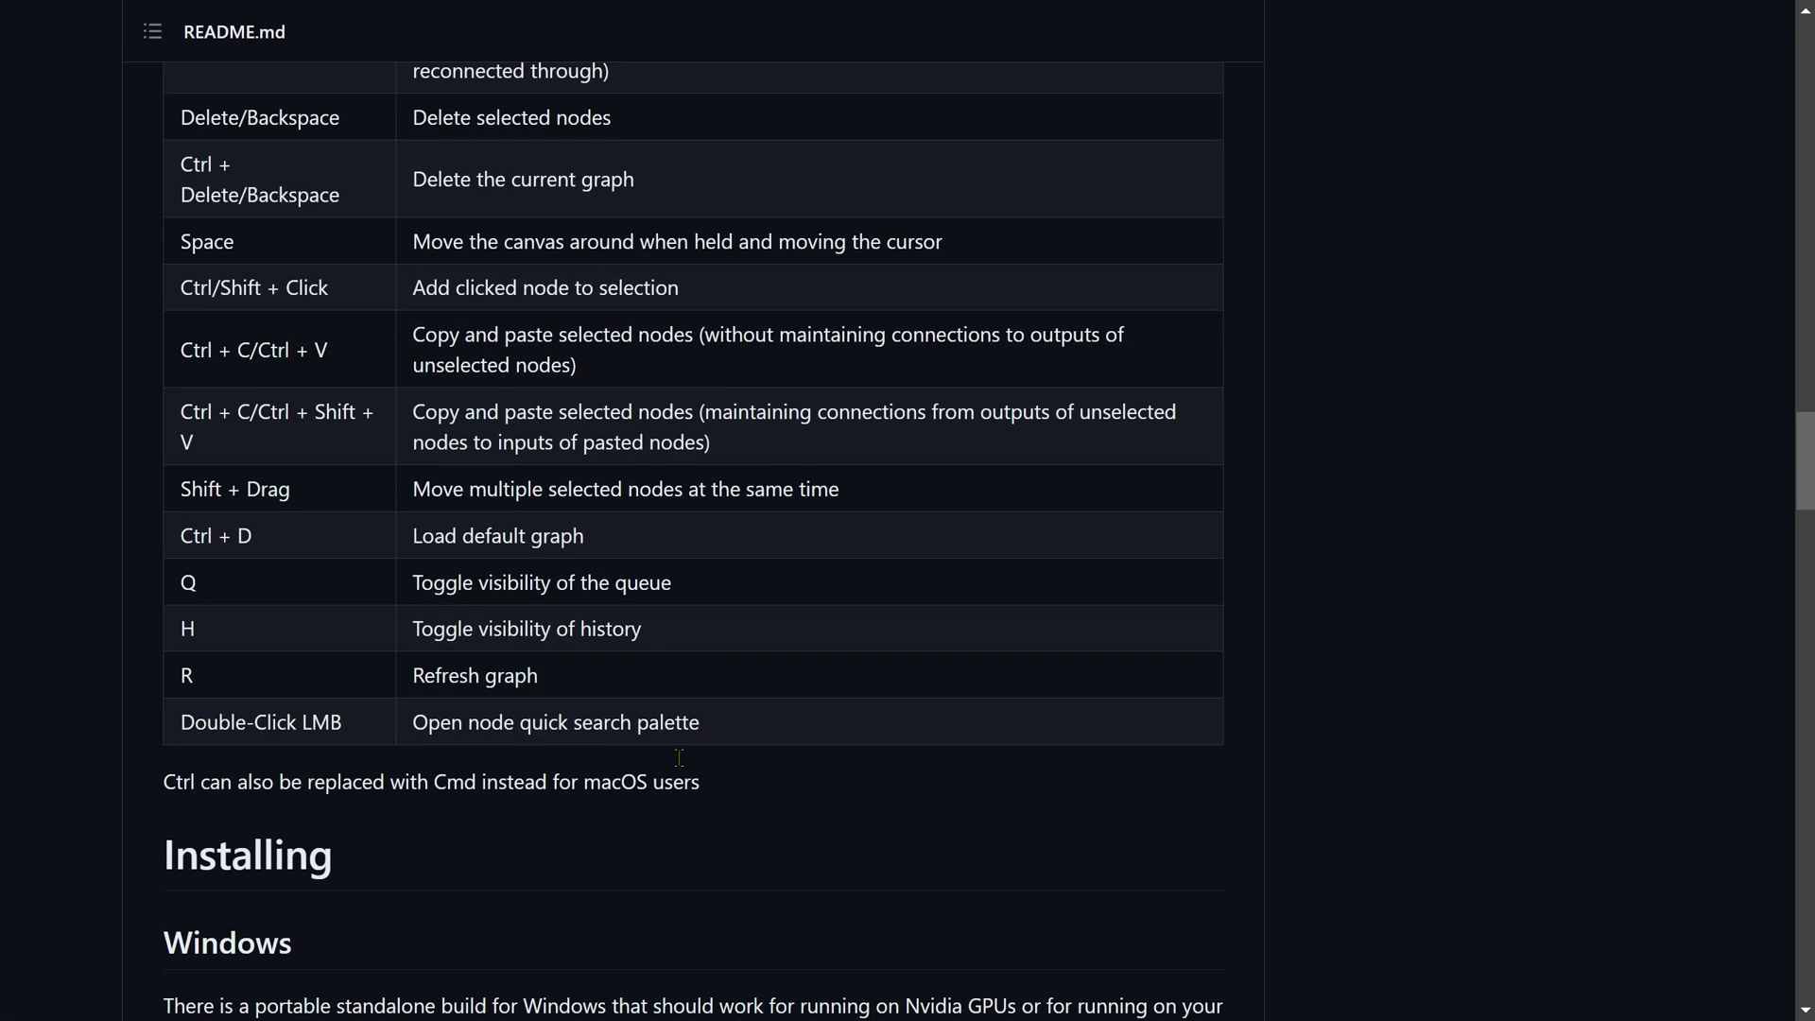
pyautogui.scroll(10, 689, 767)
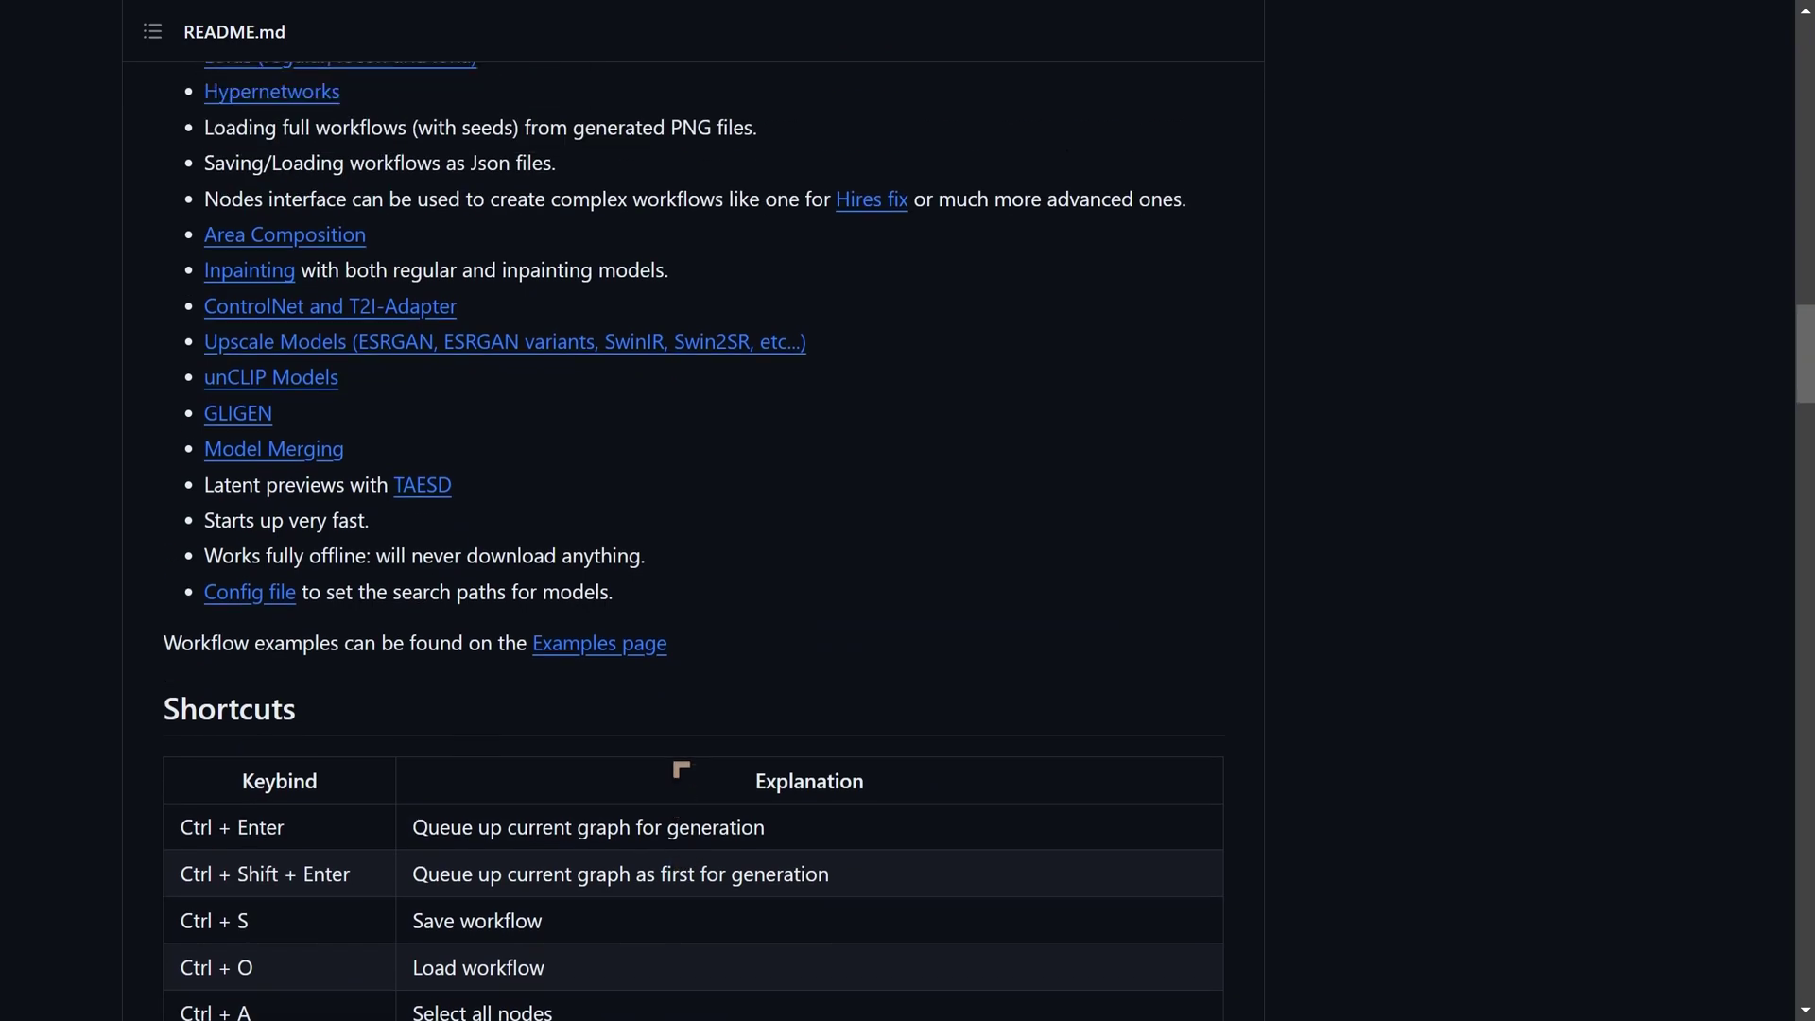
pyautogui.scroll(5, 680, 770)
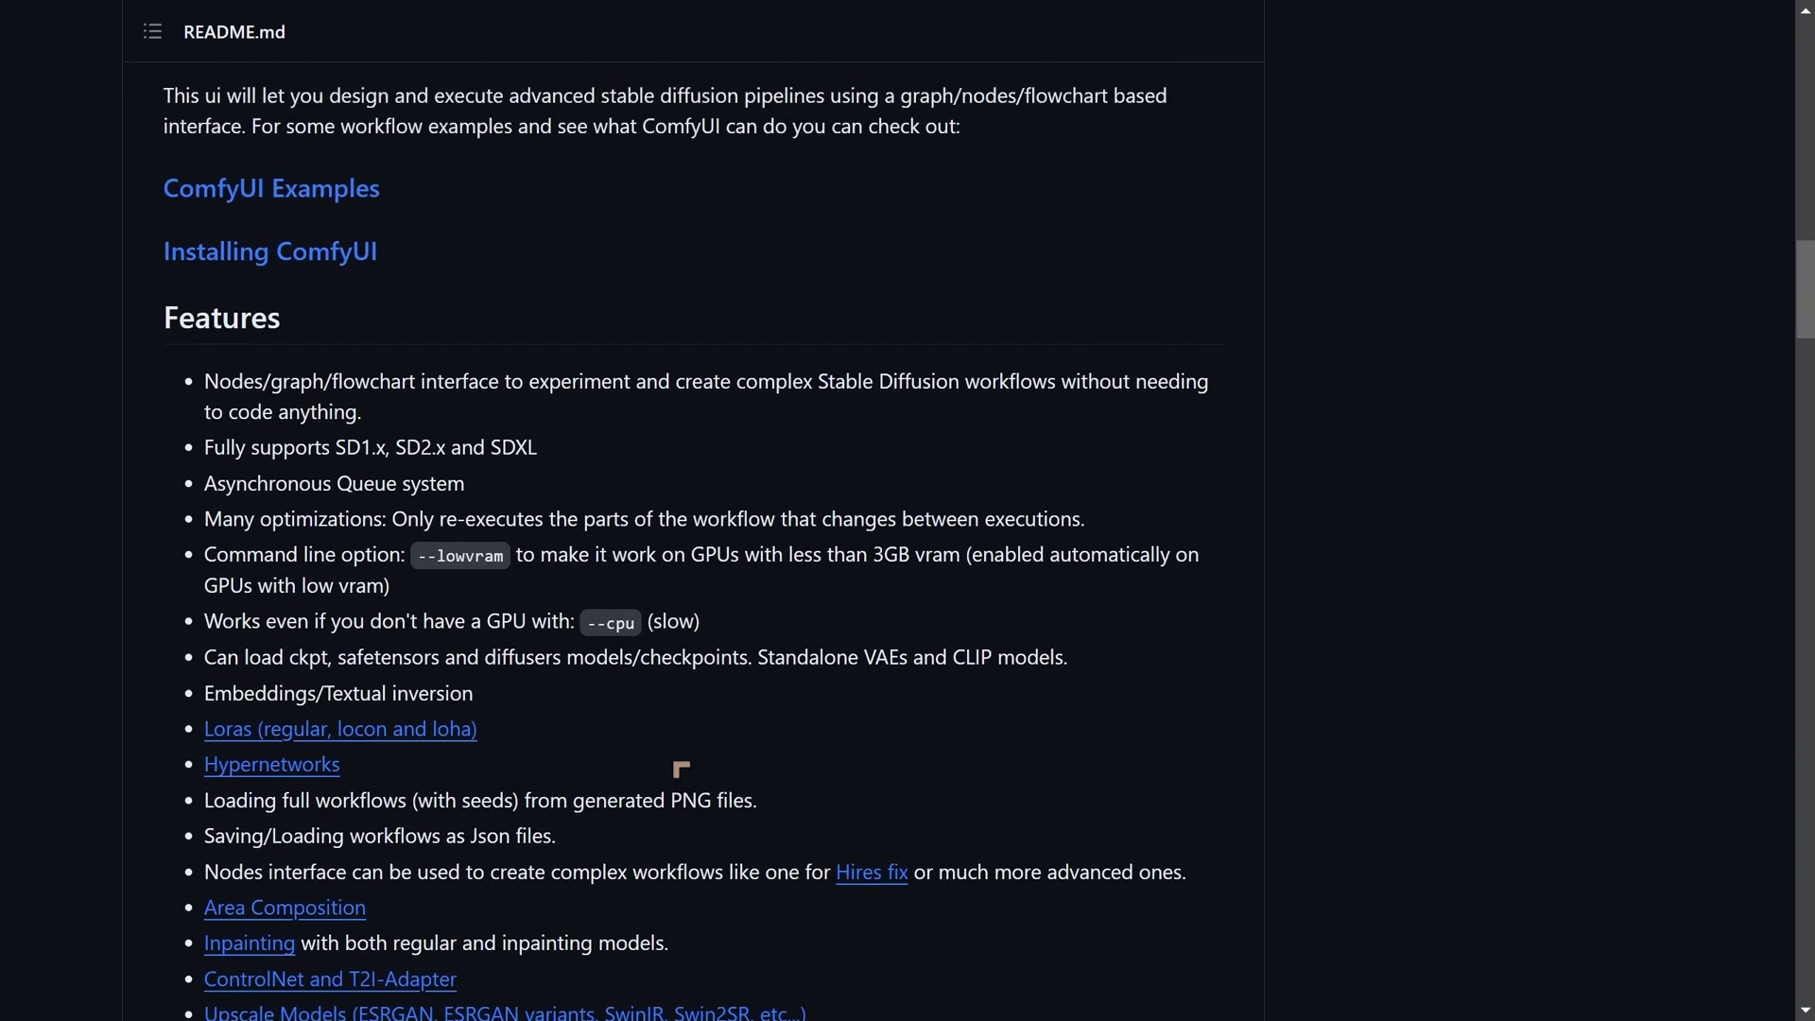
pyautogui.scroll(8, 669, 759)
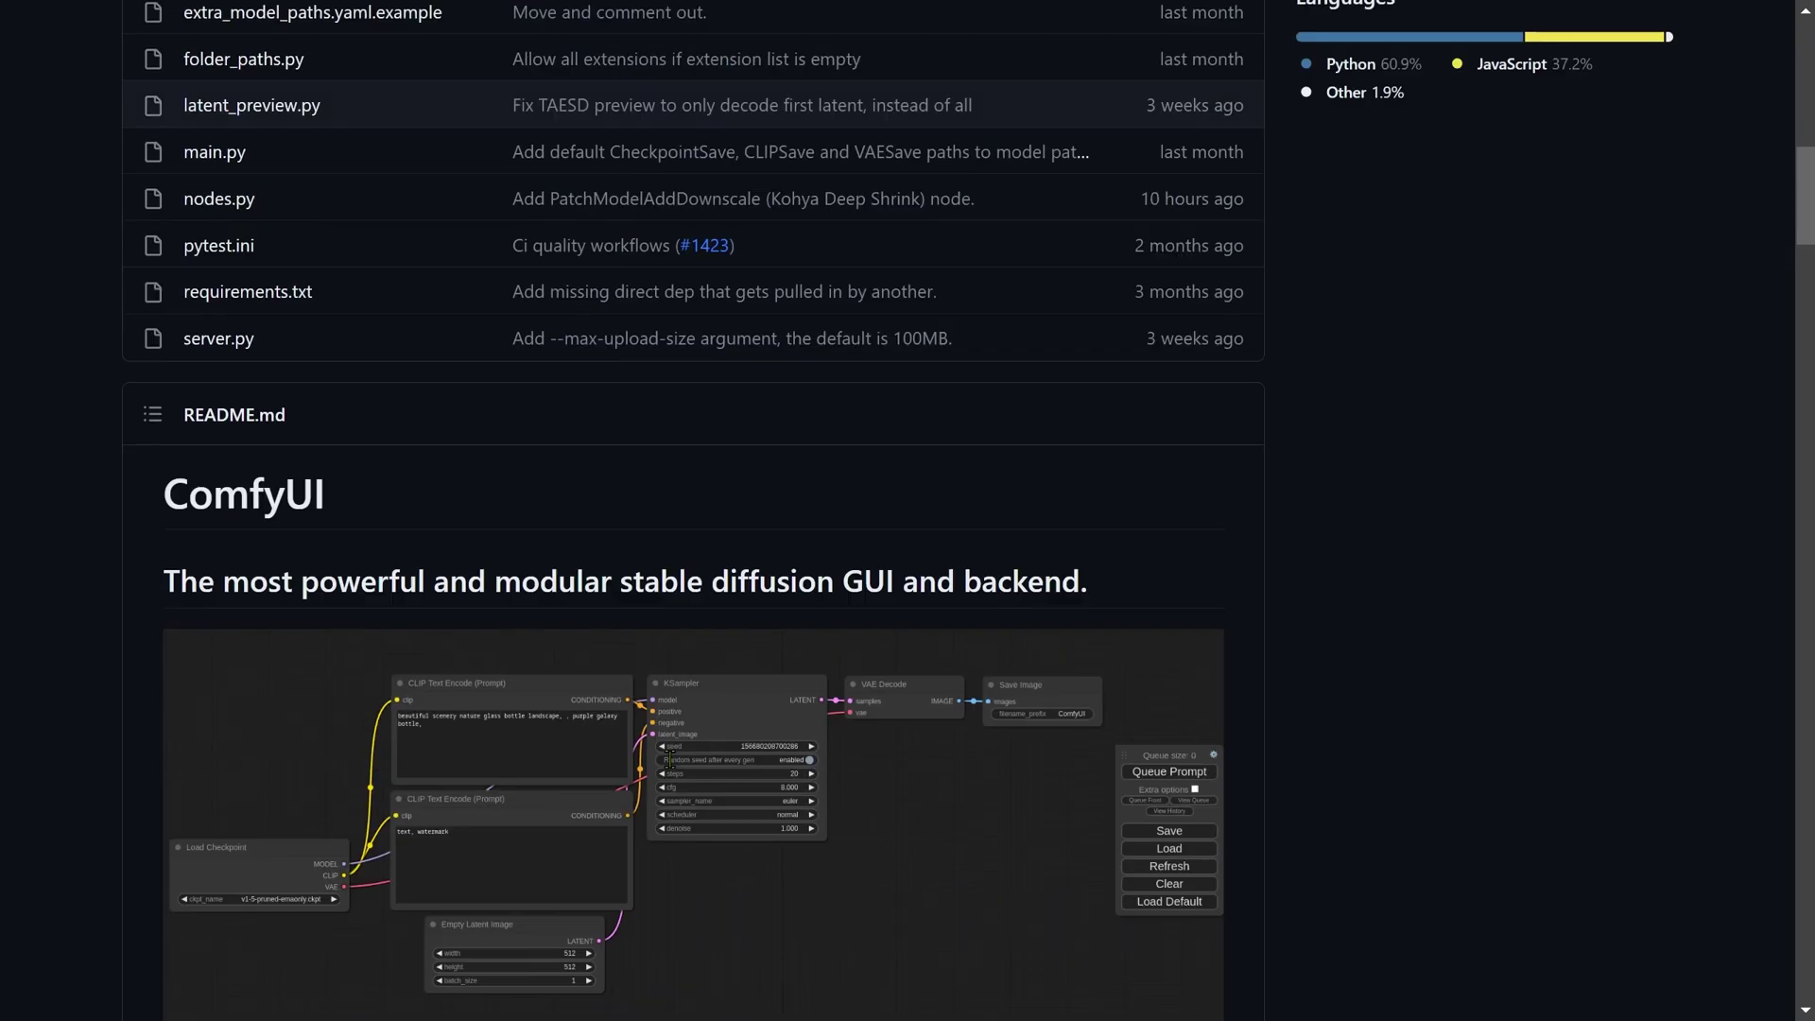
pyautogui.scroll(6, 669, 759)
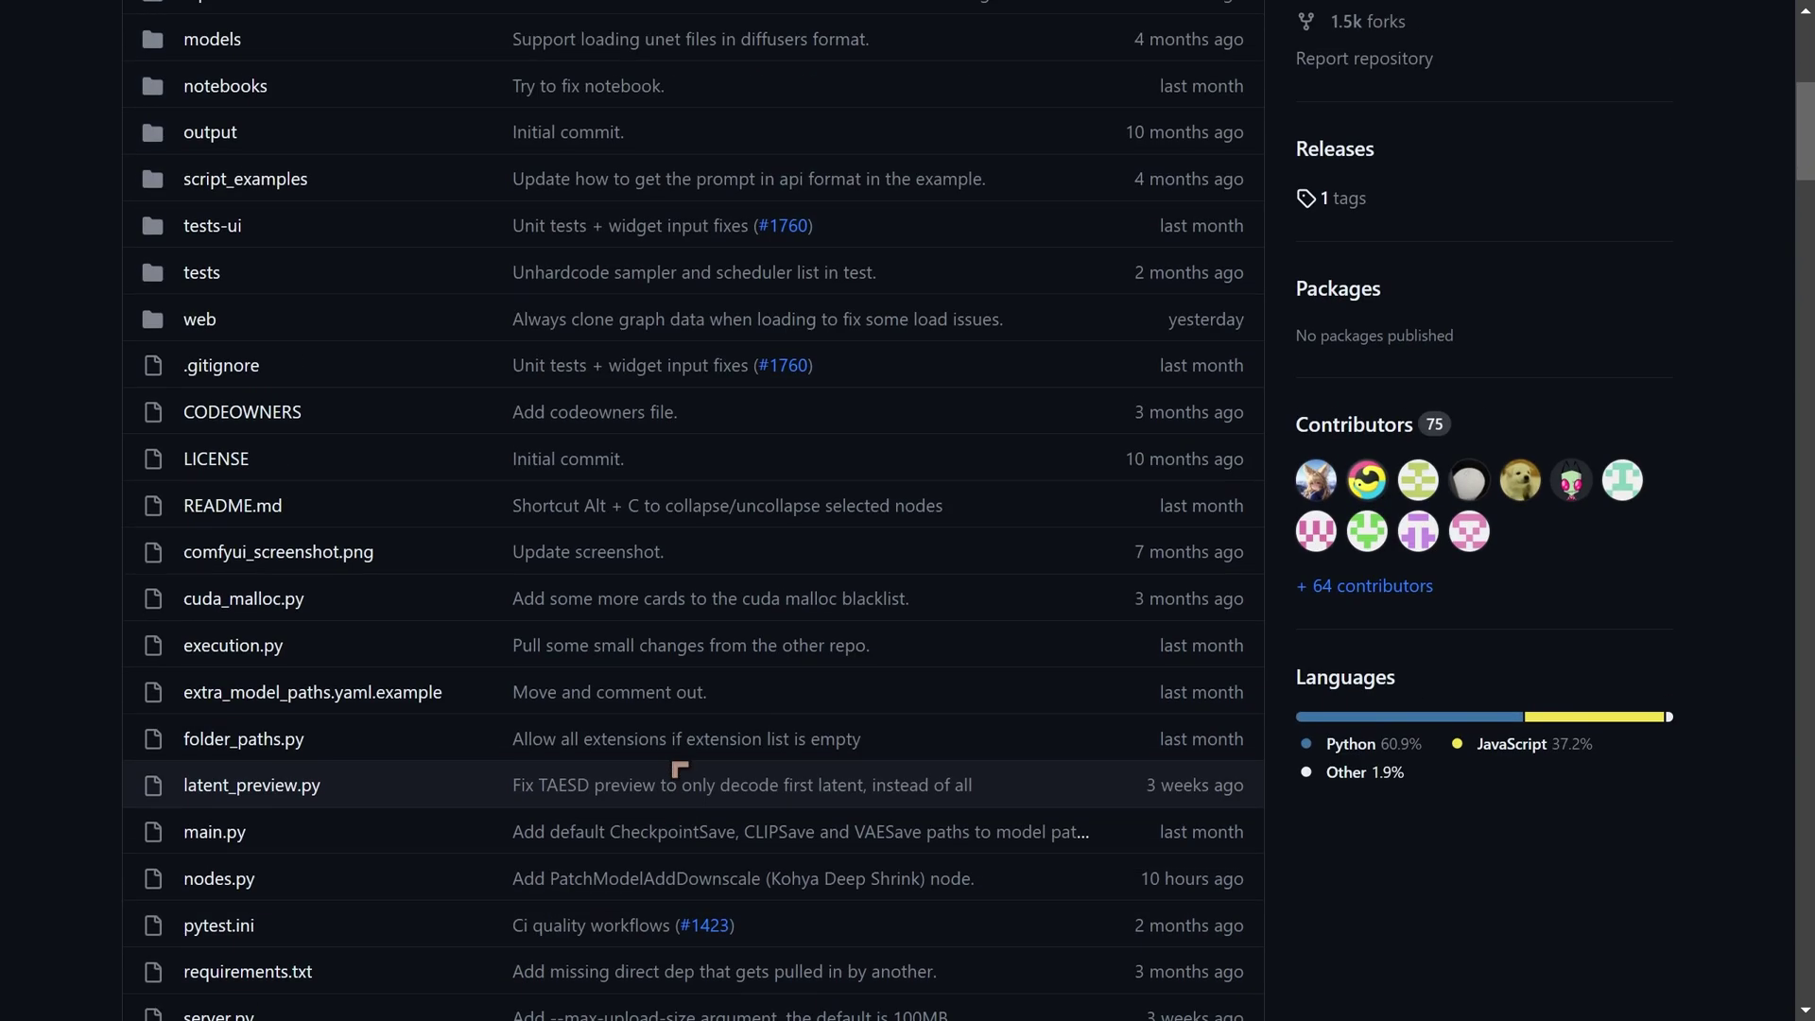
pyautogui.scroll(3, 679, 767)
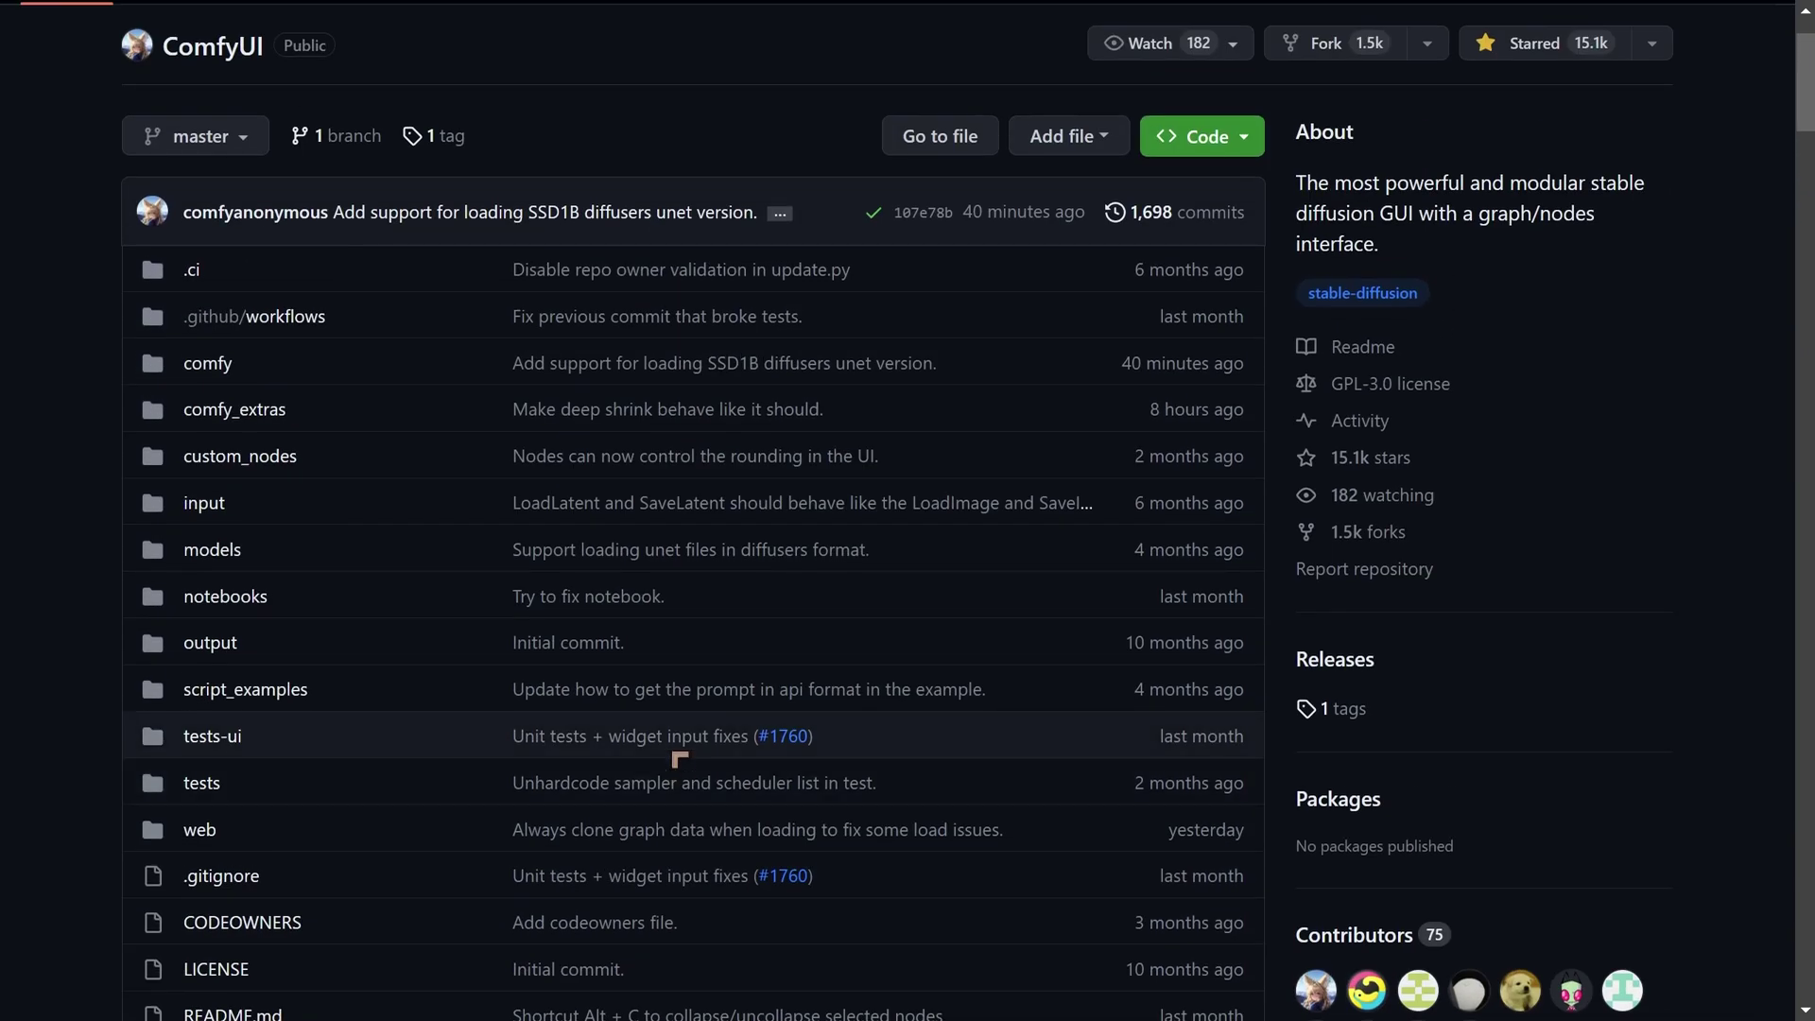
# - Scroll down to the Manual Install (Windows, Linux) instructions
pyautogui.scroll(-6, 680, 756)
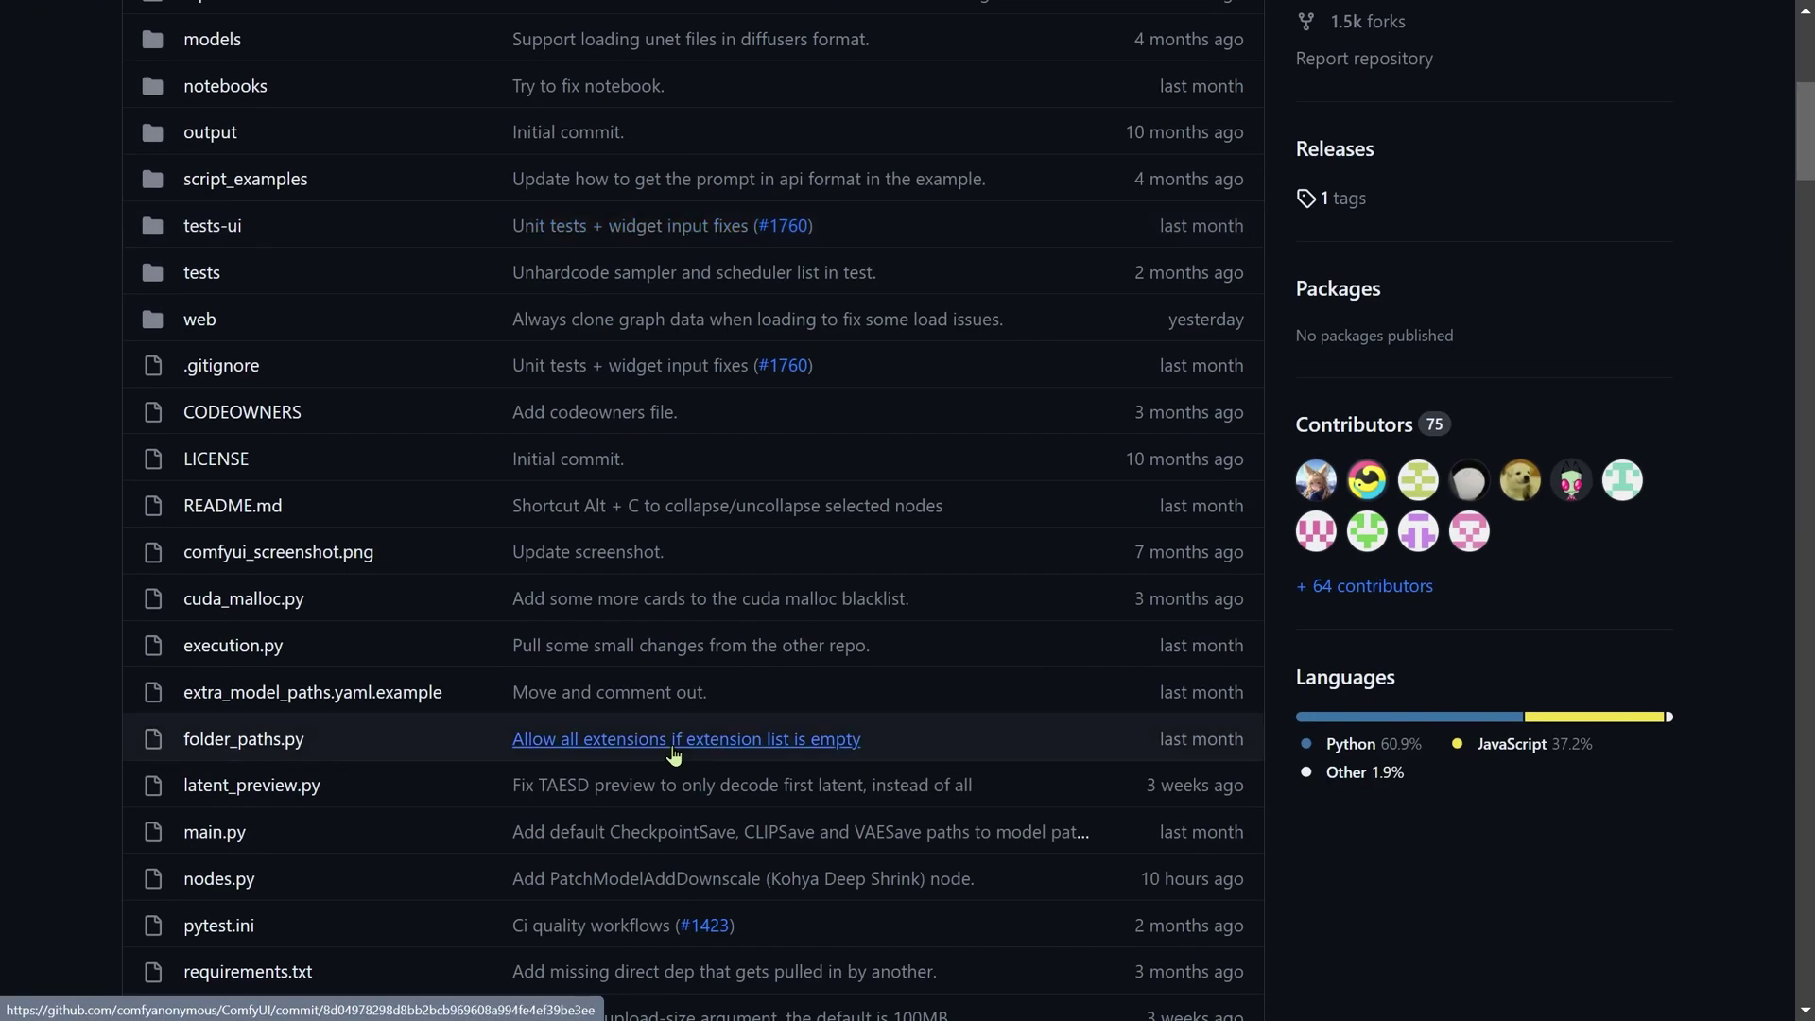
pyautogui.scroll(-7, 673, 753)
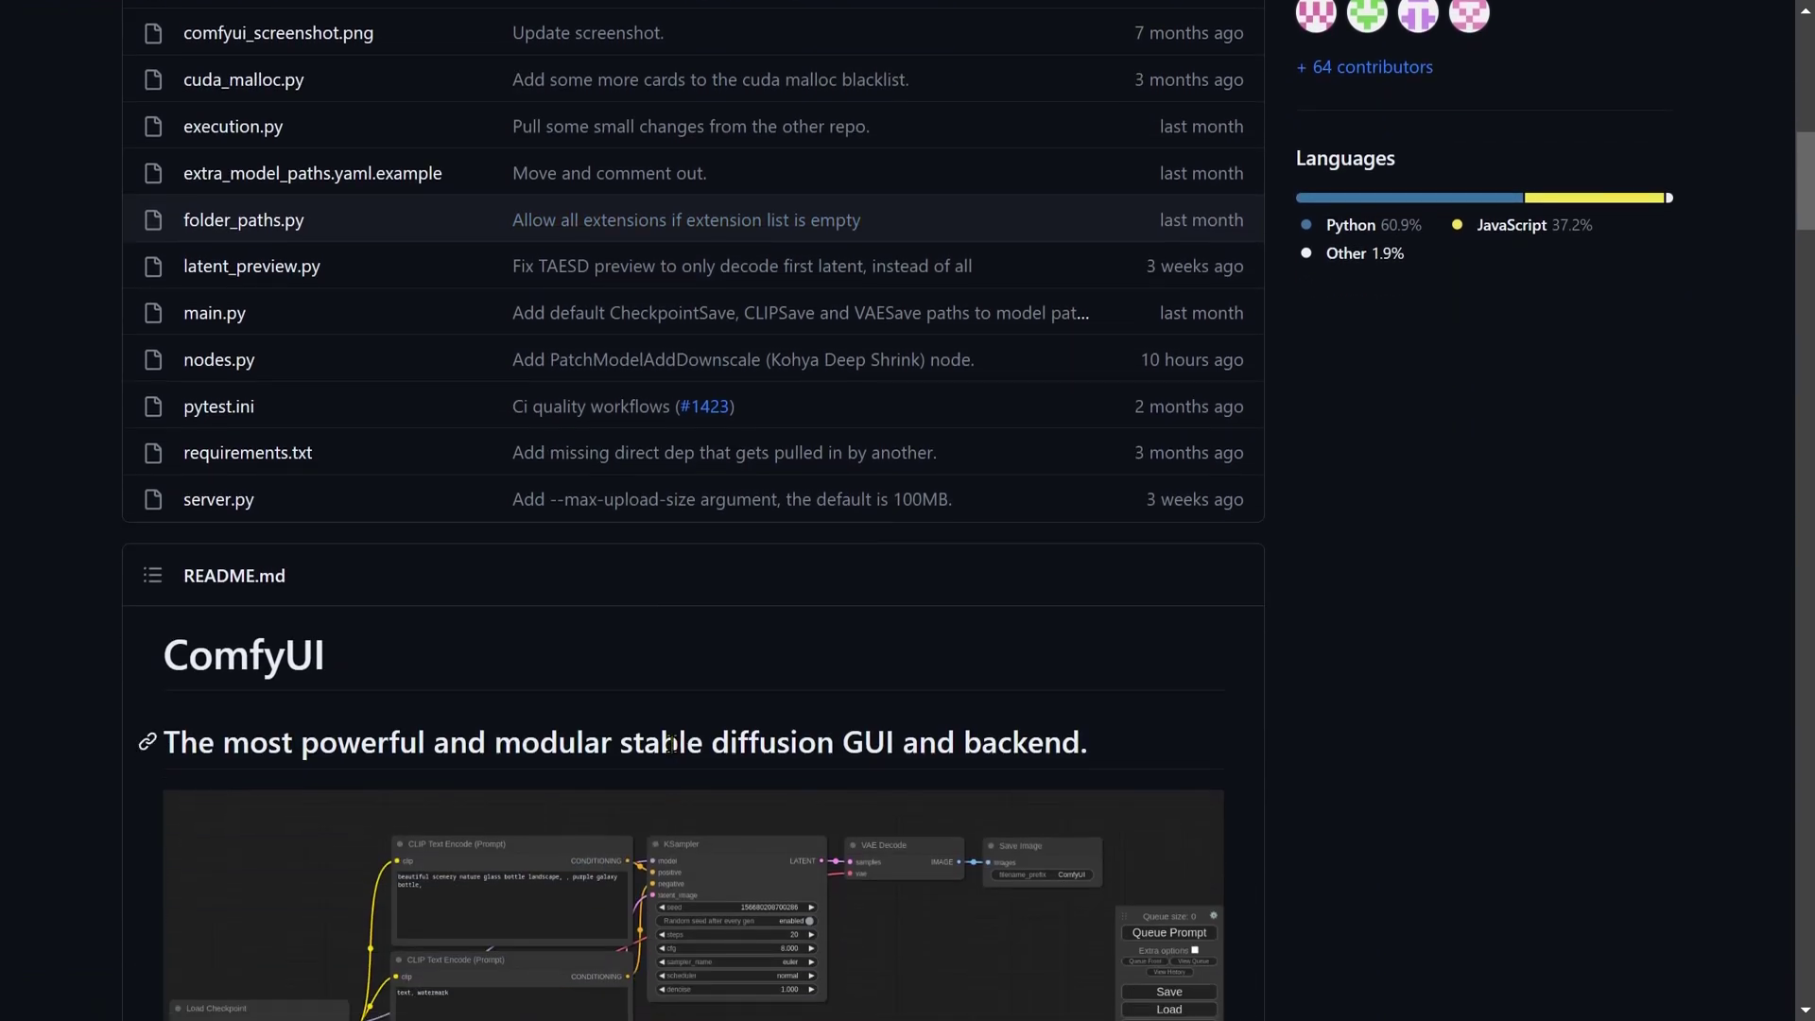
pyautogui.scroll(-6, 674, 747)
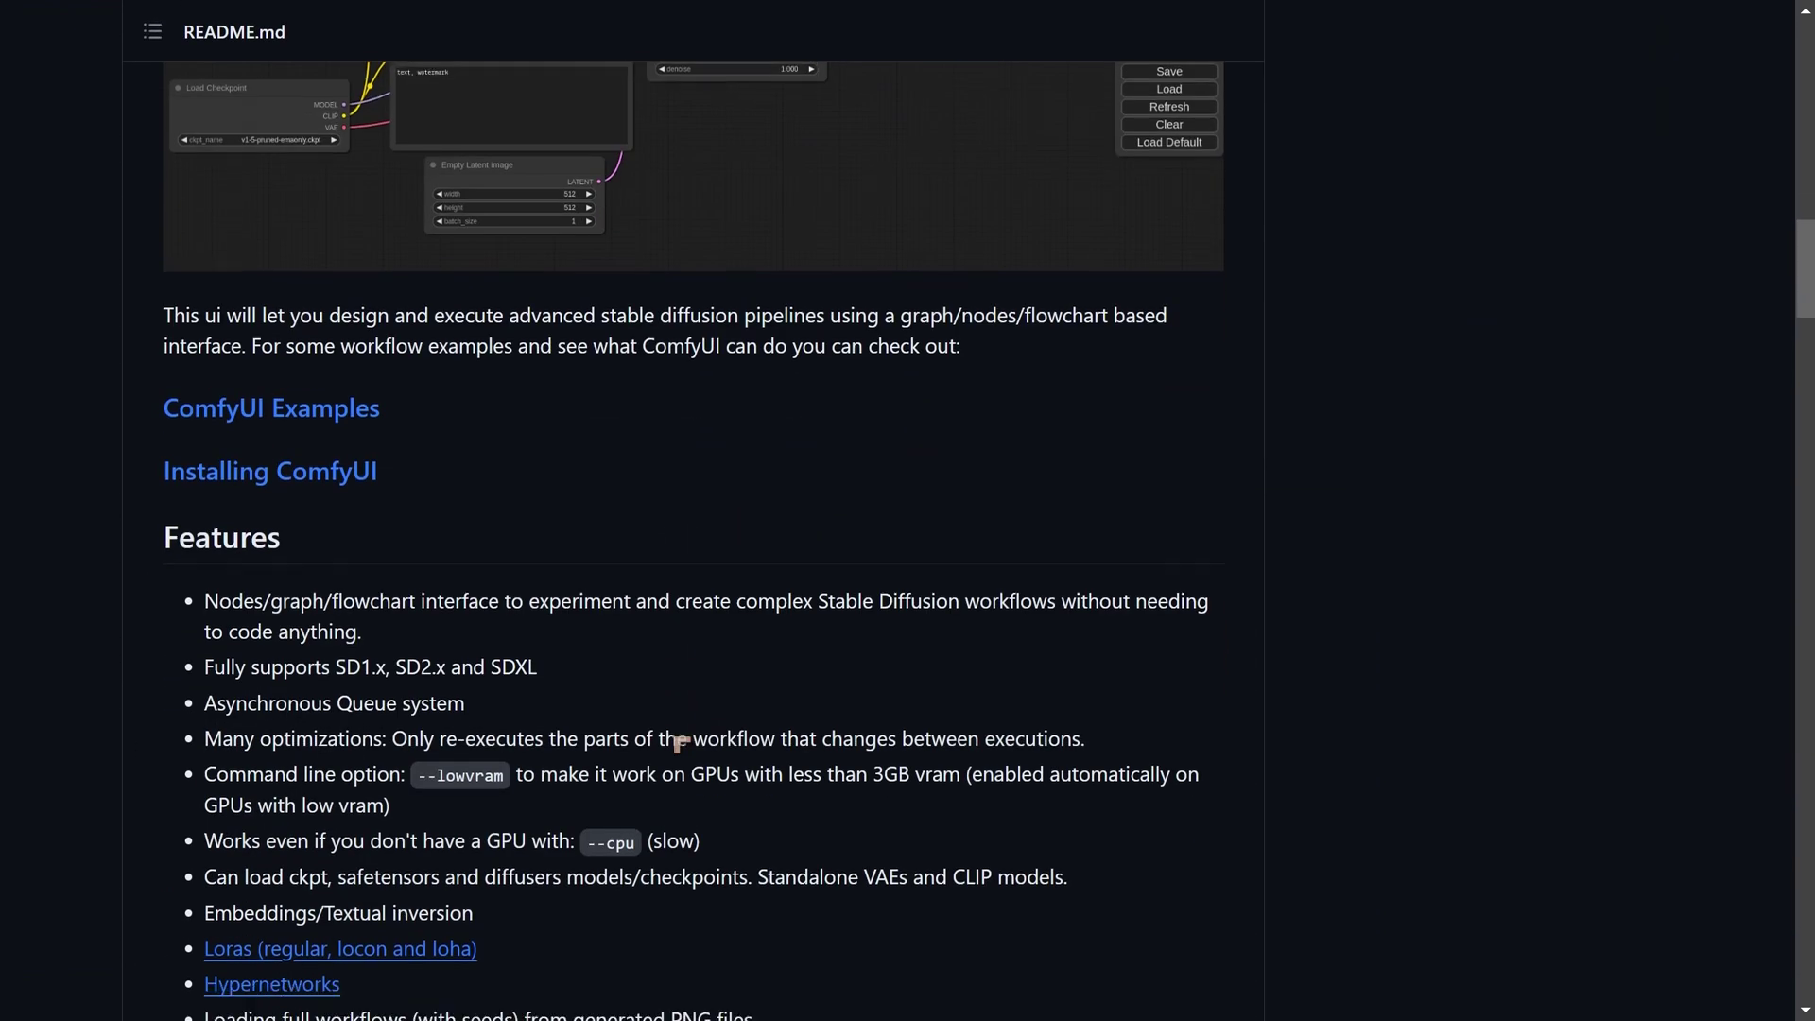
pyautogui.scroll(-1, 681, 743)
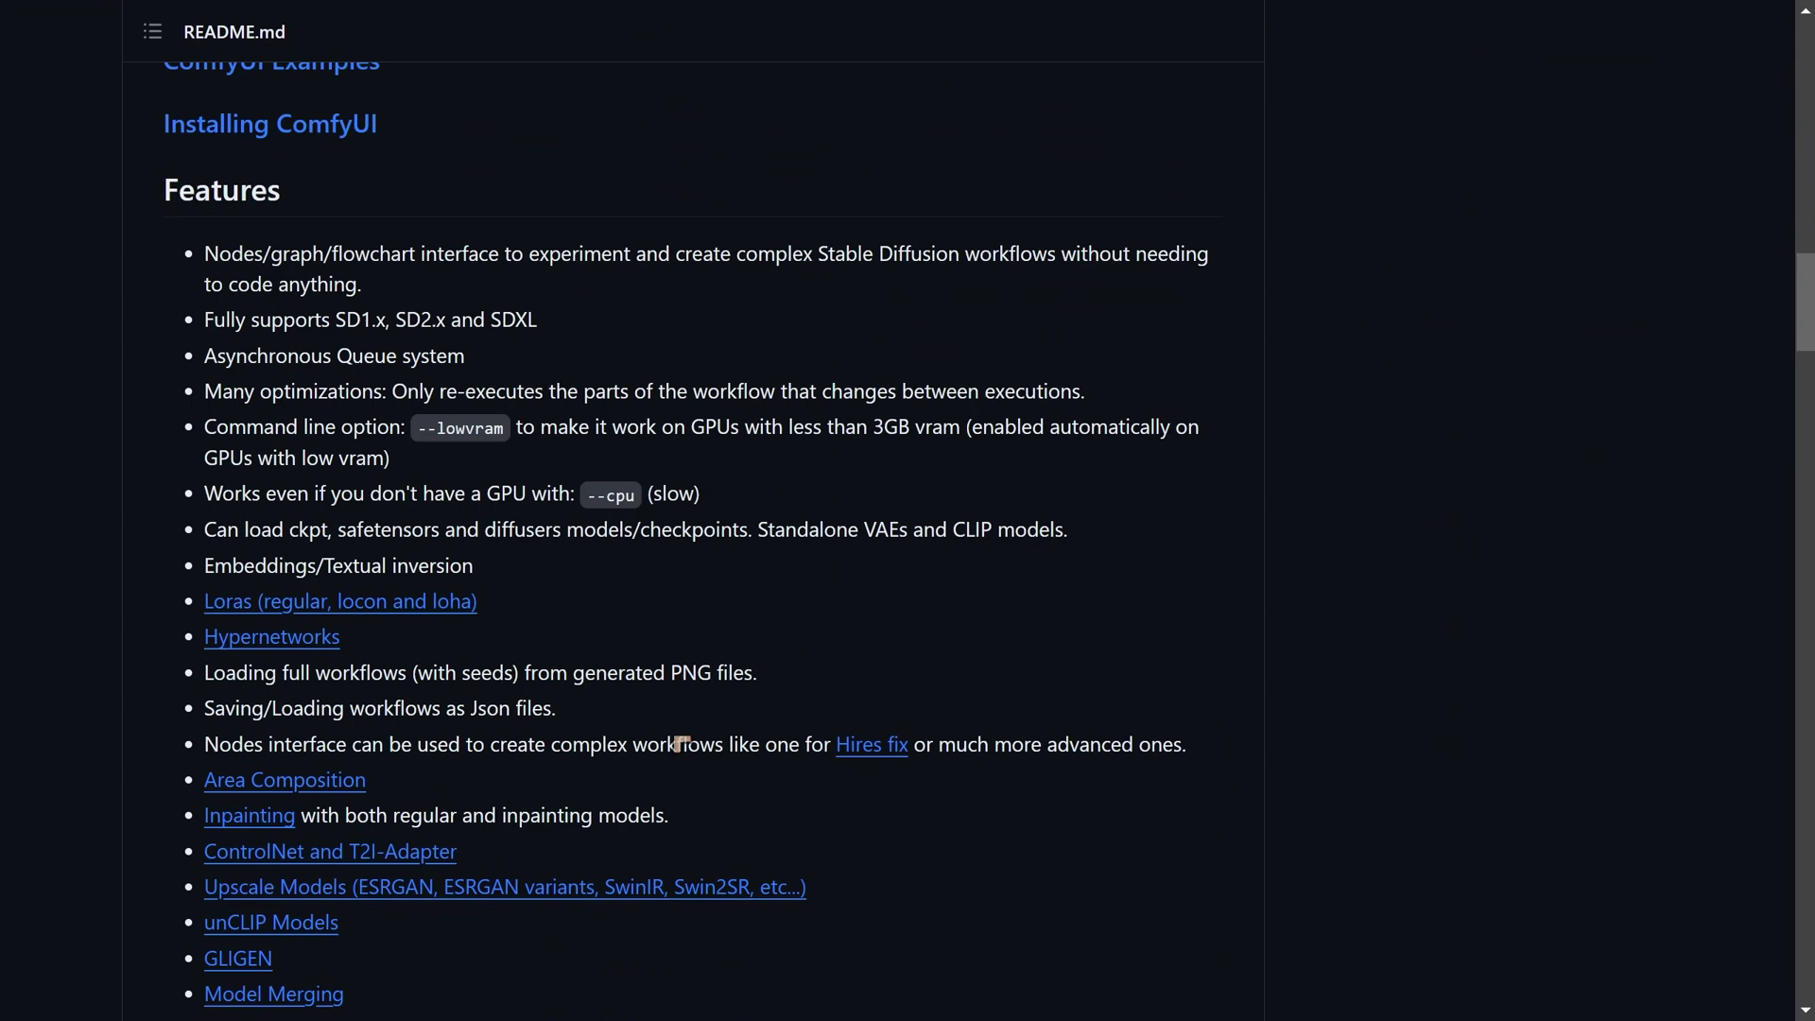
pyautogui.scroll(-8, 681, 743)
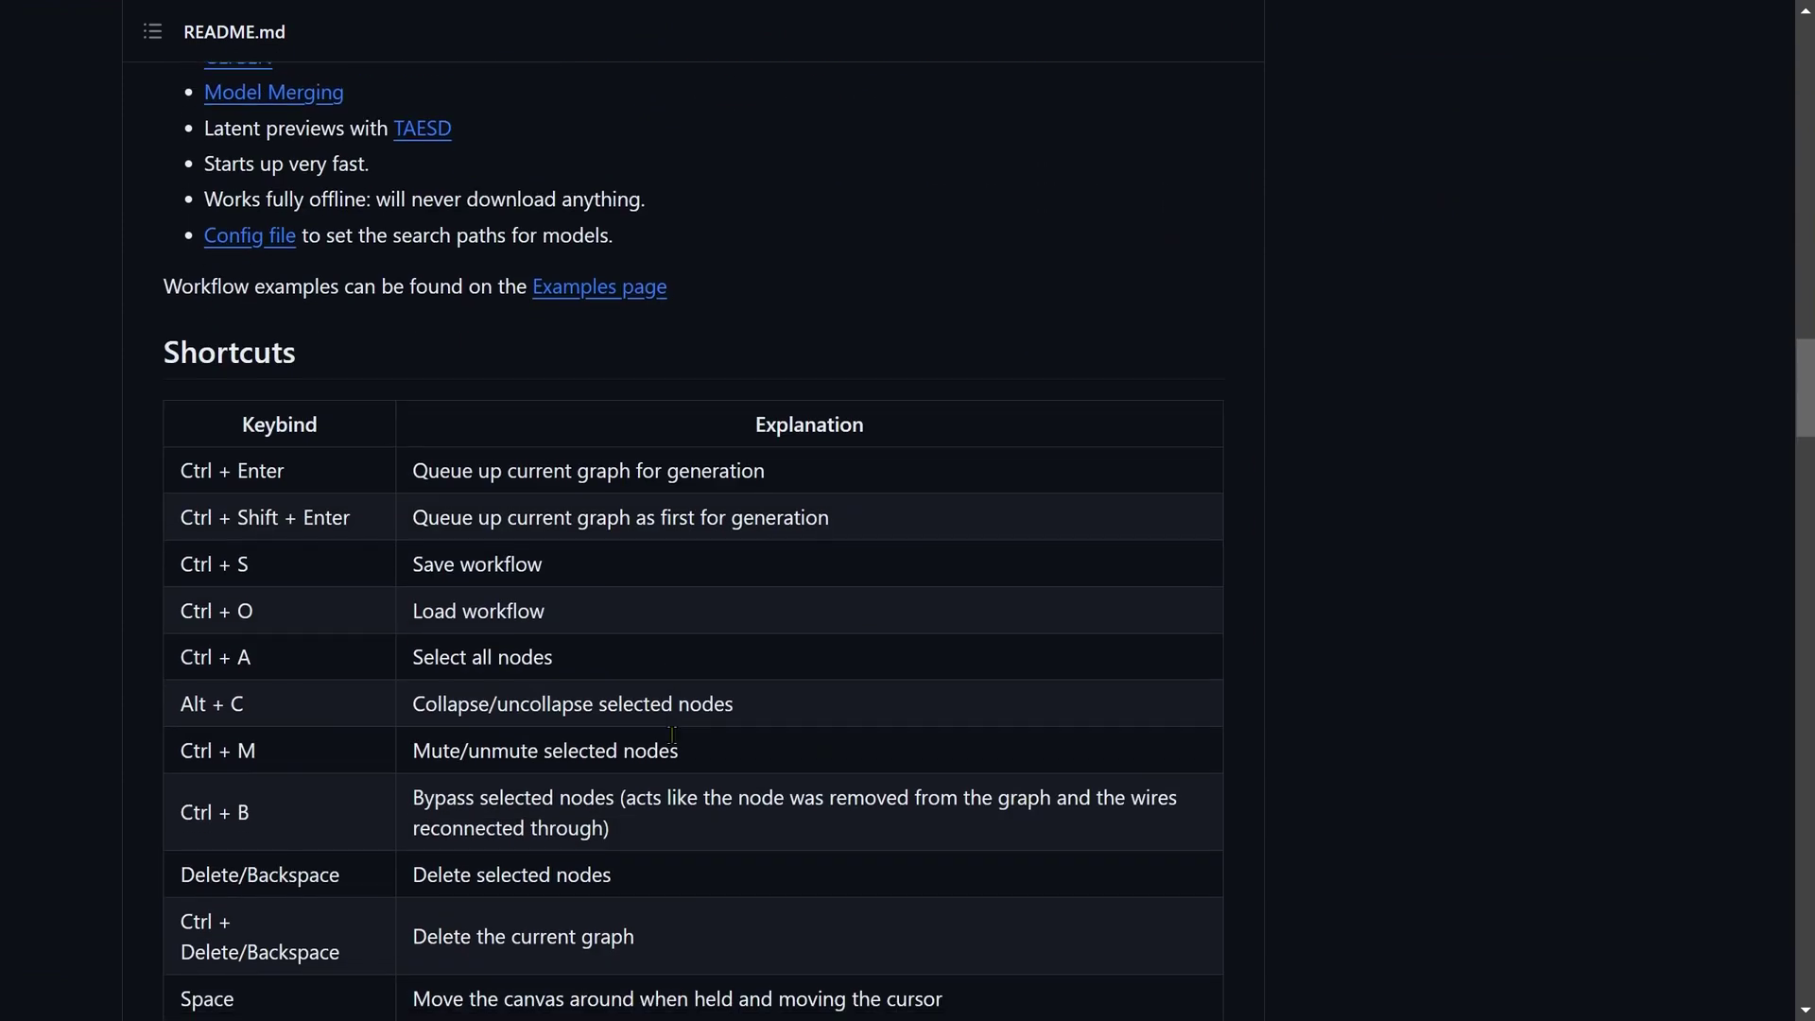
pyautogui.scroll(-3, 669, 742)
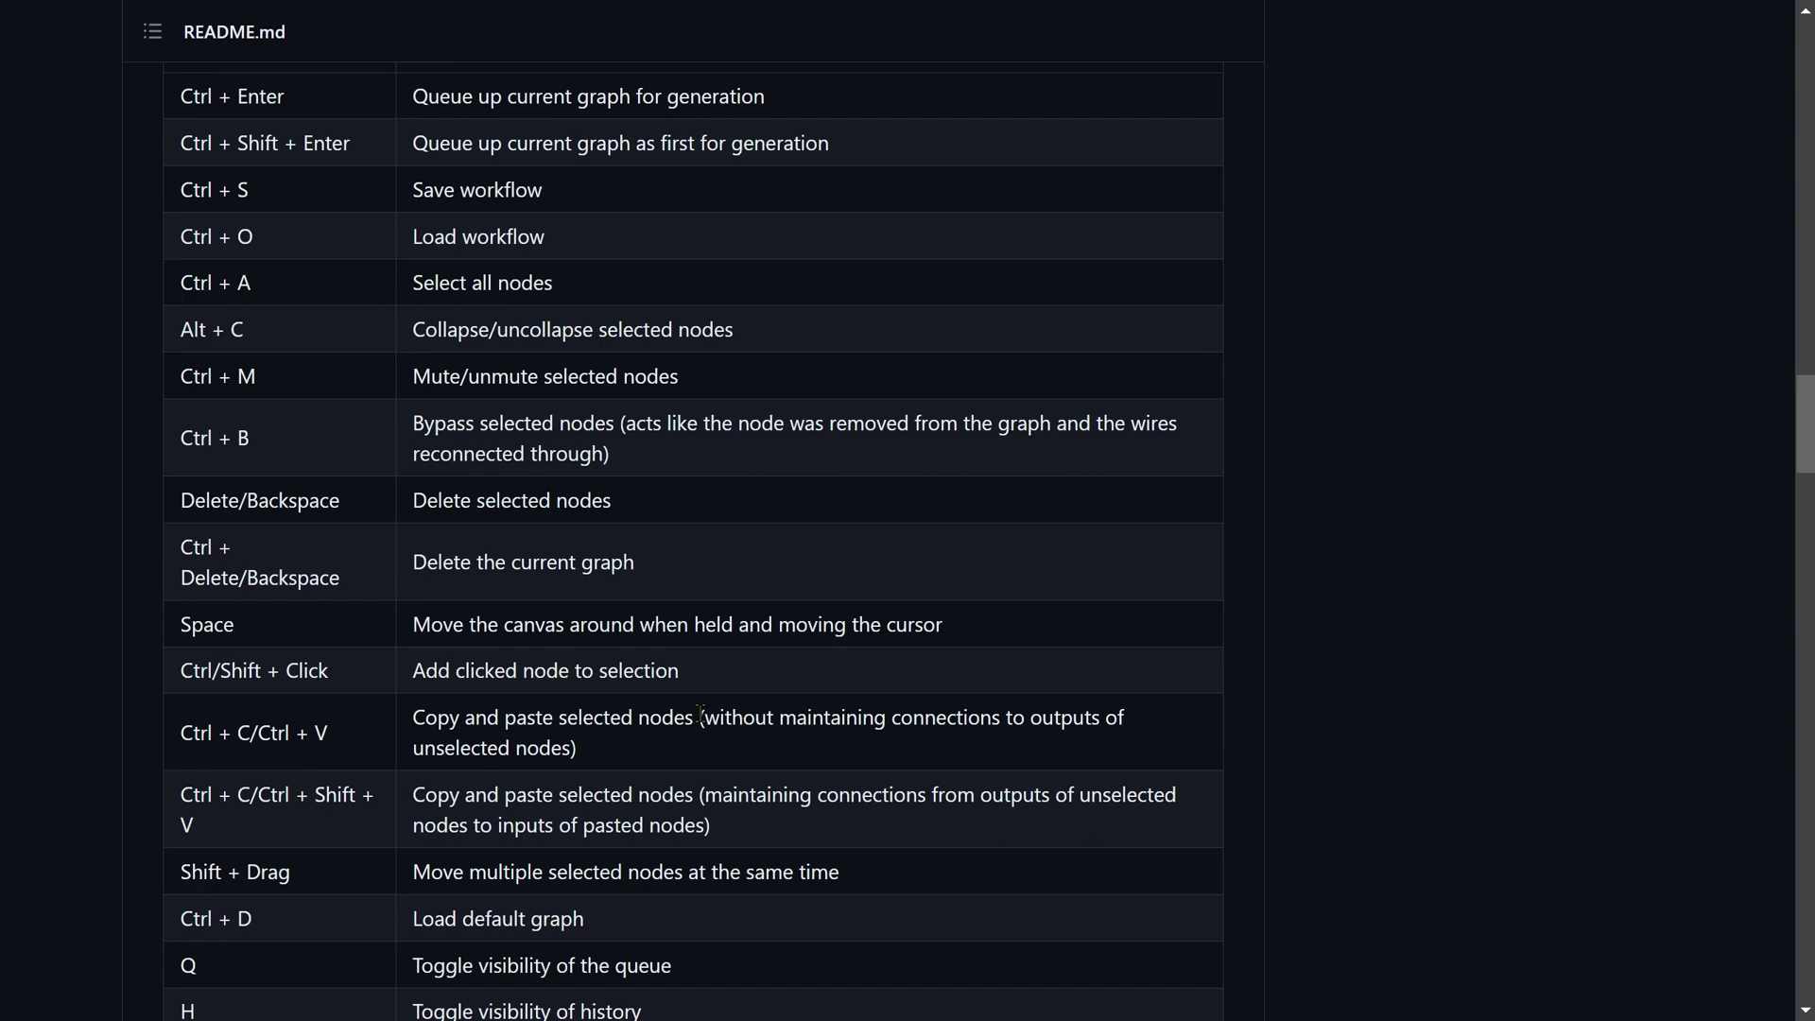
pyautogui.scroll(-7, 700, 716)
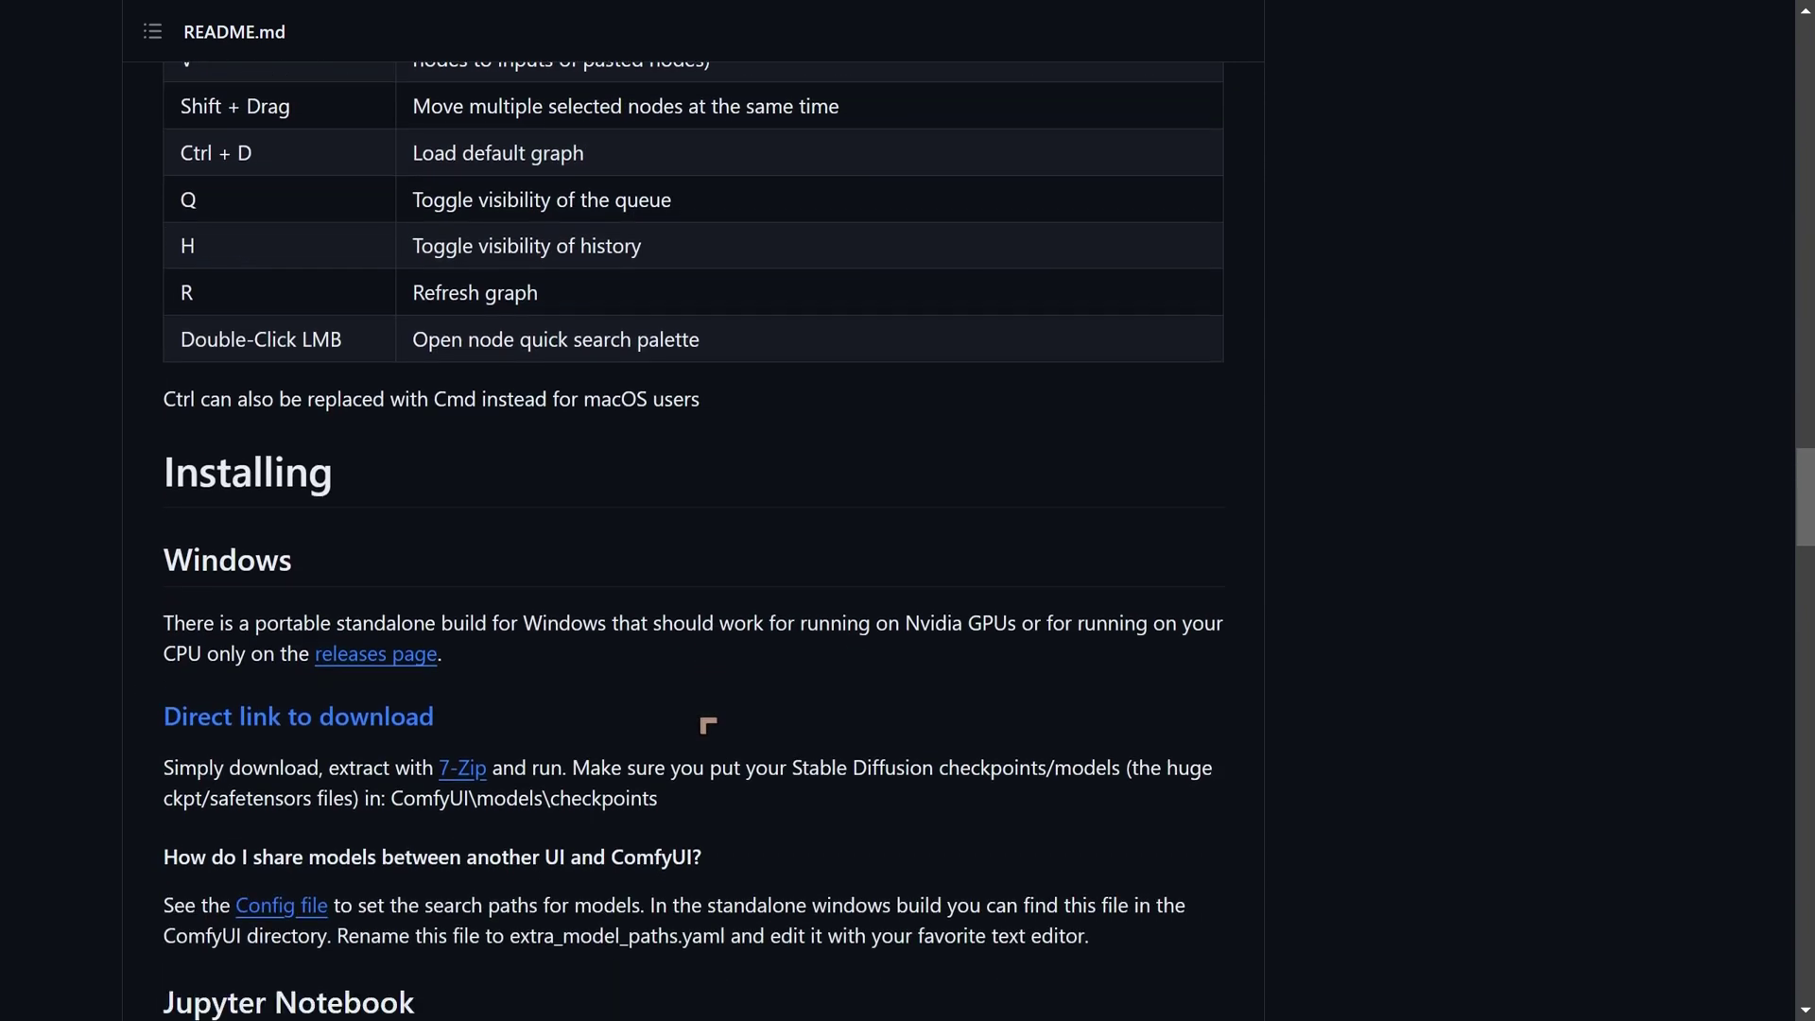
pyautogui.scroll(-6, 707, 725)
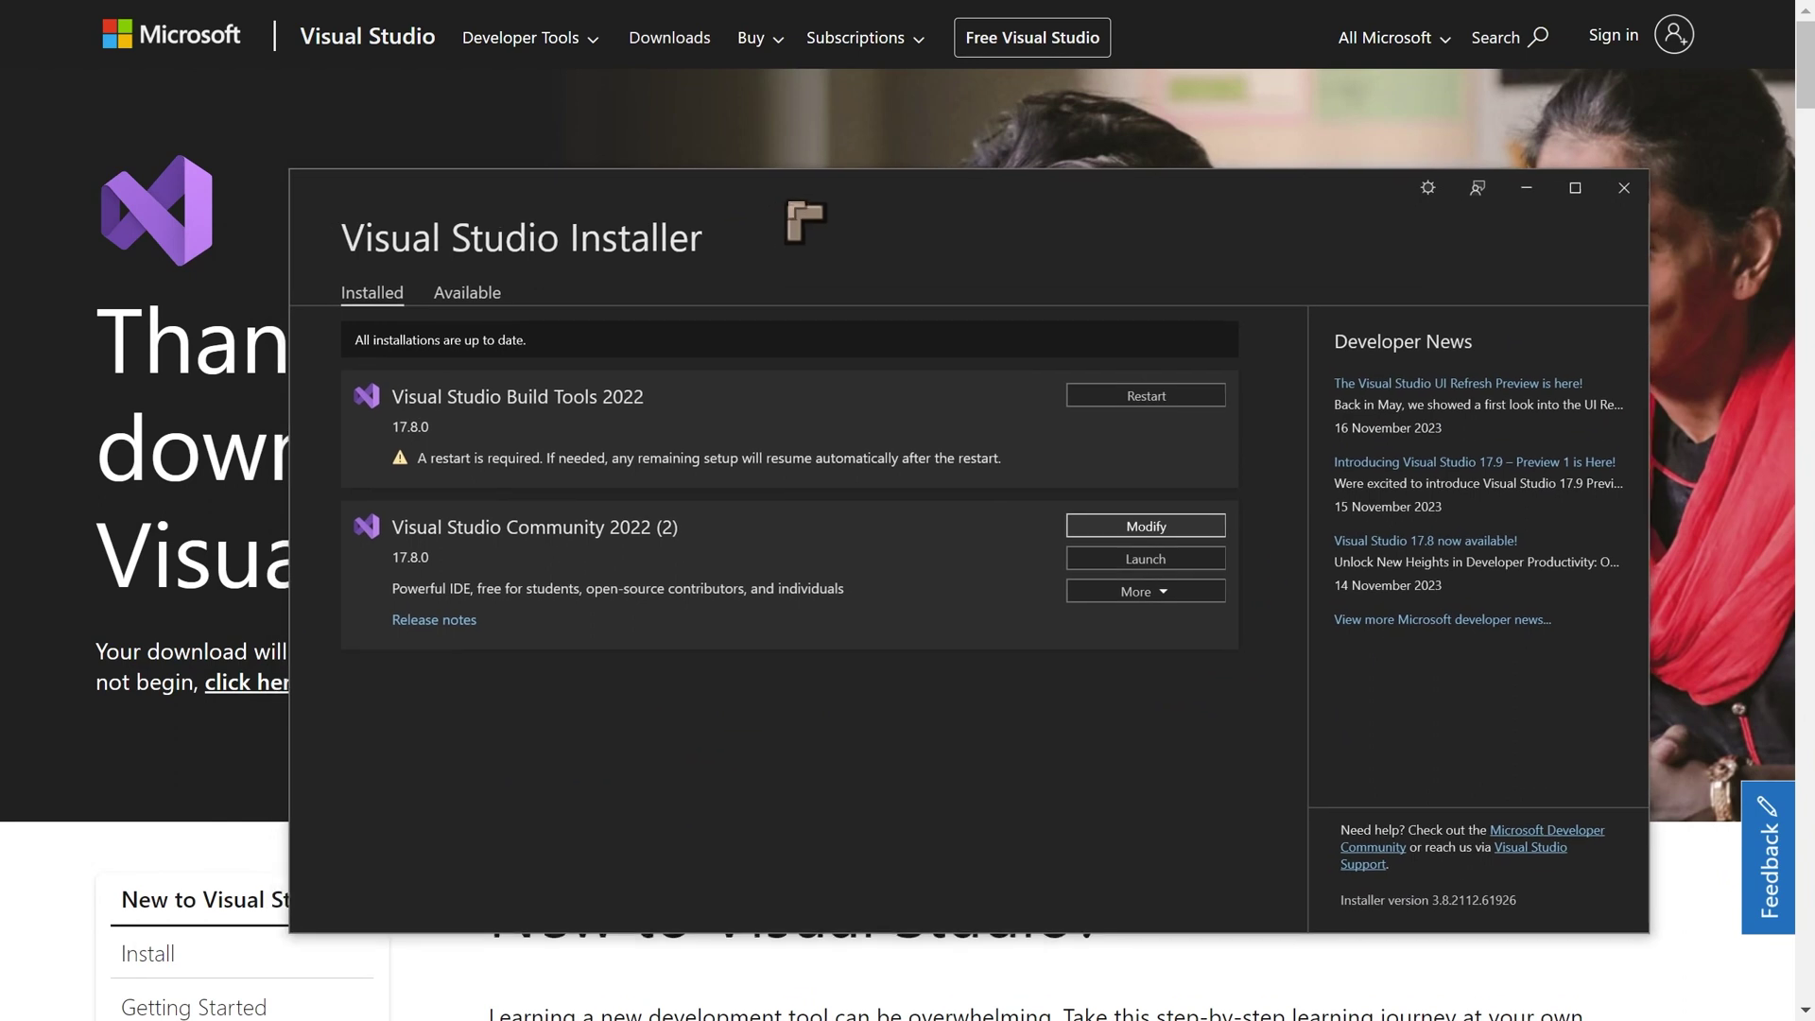
# - Reposition the Visual Studio Installer window to check the installed Build Tools and Community 2022
pyautogui.moveTo(803, 222); pyautogui.dragTo(721, 212)
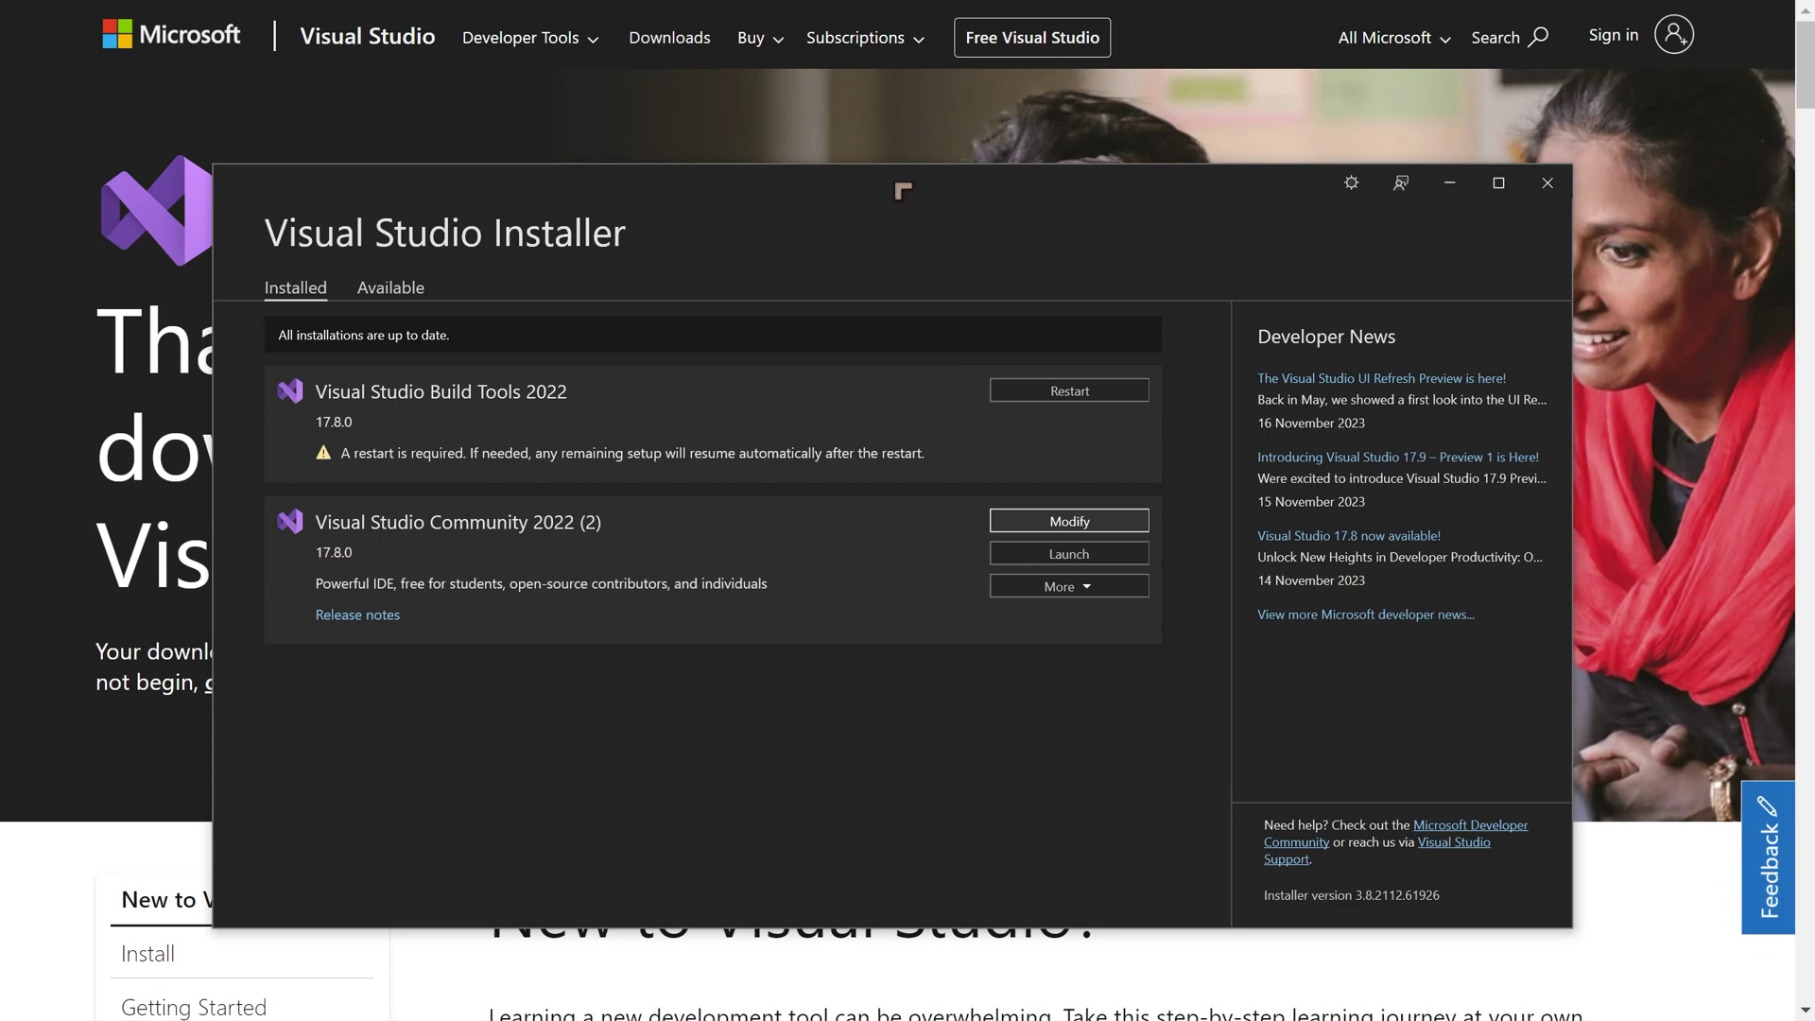
pyautogui.moveTo(871, 191); pyautogui.dragTo(798, 208)
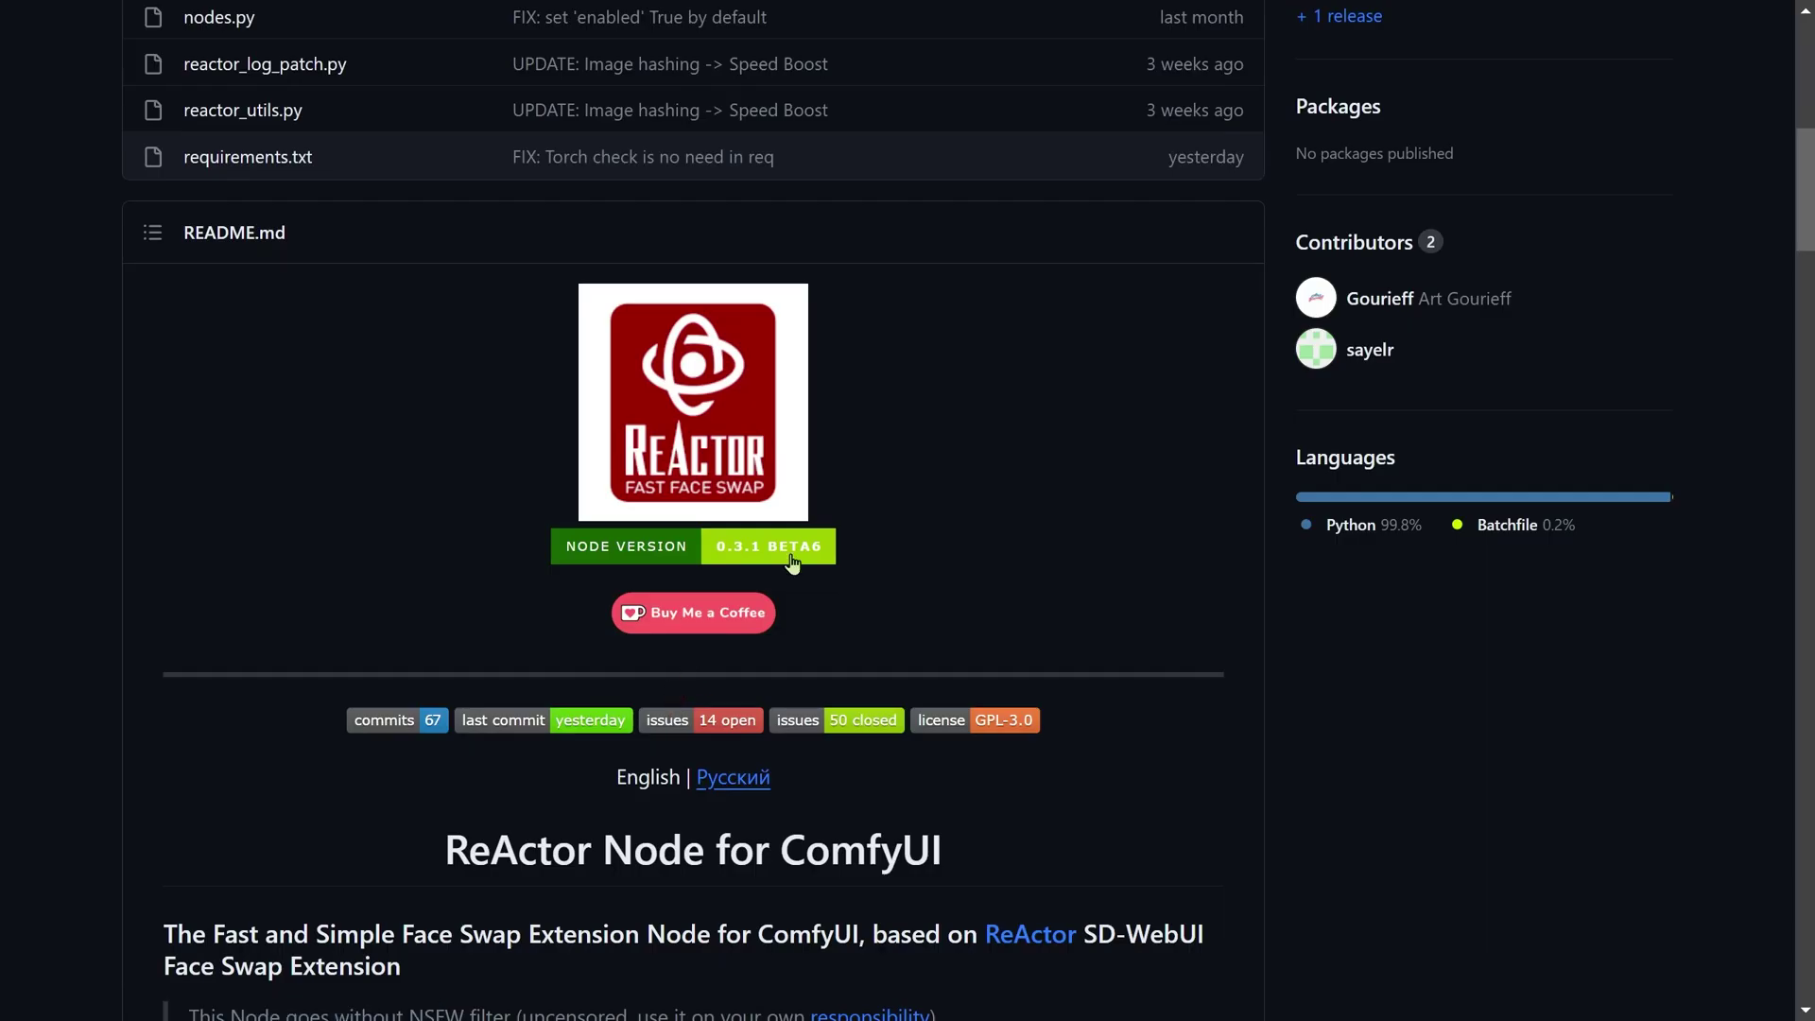
# - Copy the comfyui-reactor-node HTTPS clone URL, then switch to the ComfyUI folder in File Explorer
pyautogui.scroll(2, 792, 561)
pyautogui.scroll(-5, 784, 605)
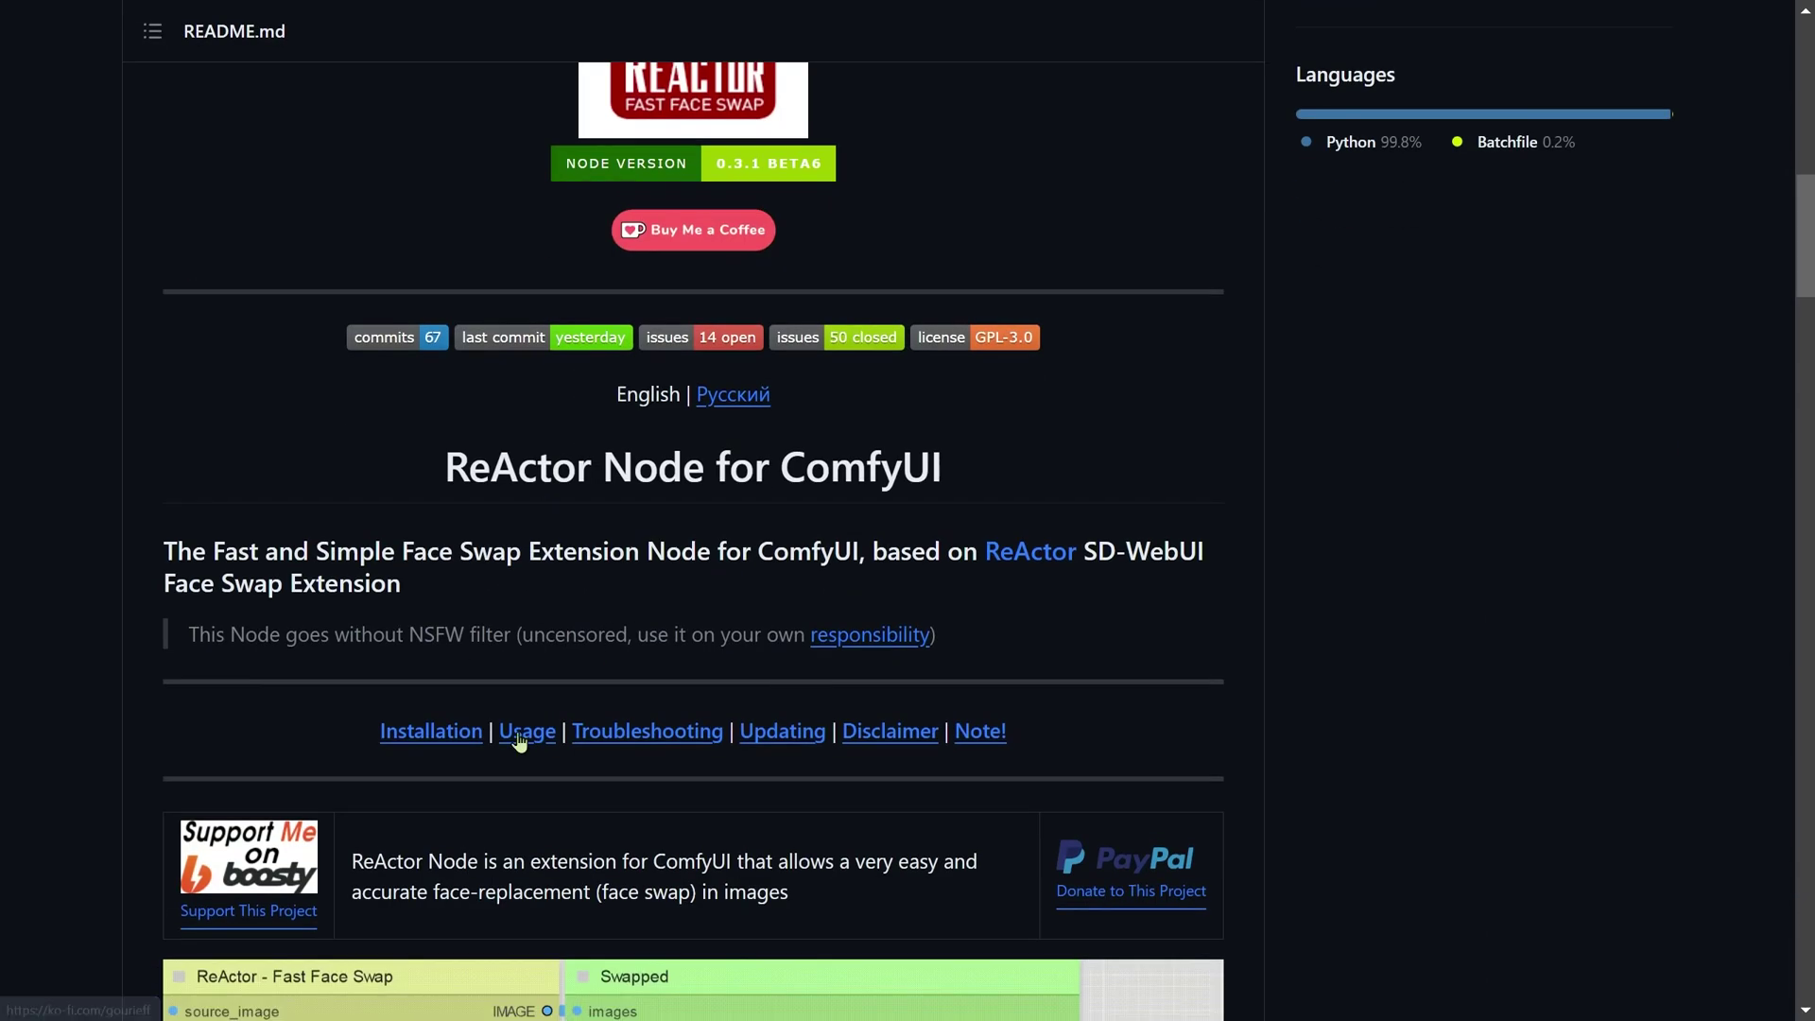
pyautogui.scroll(15, 1153, 742)
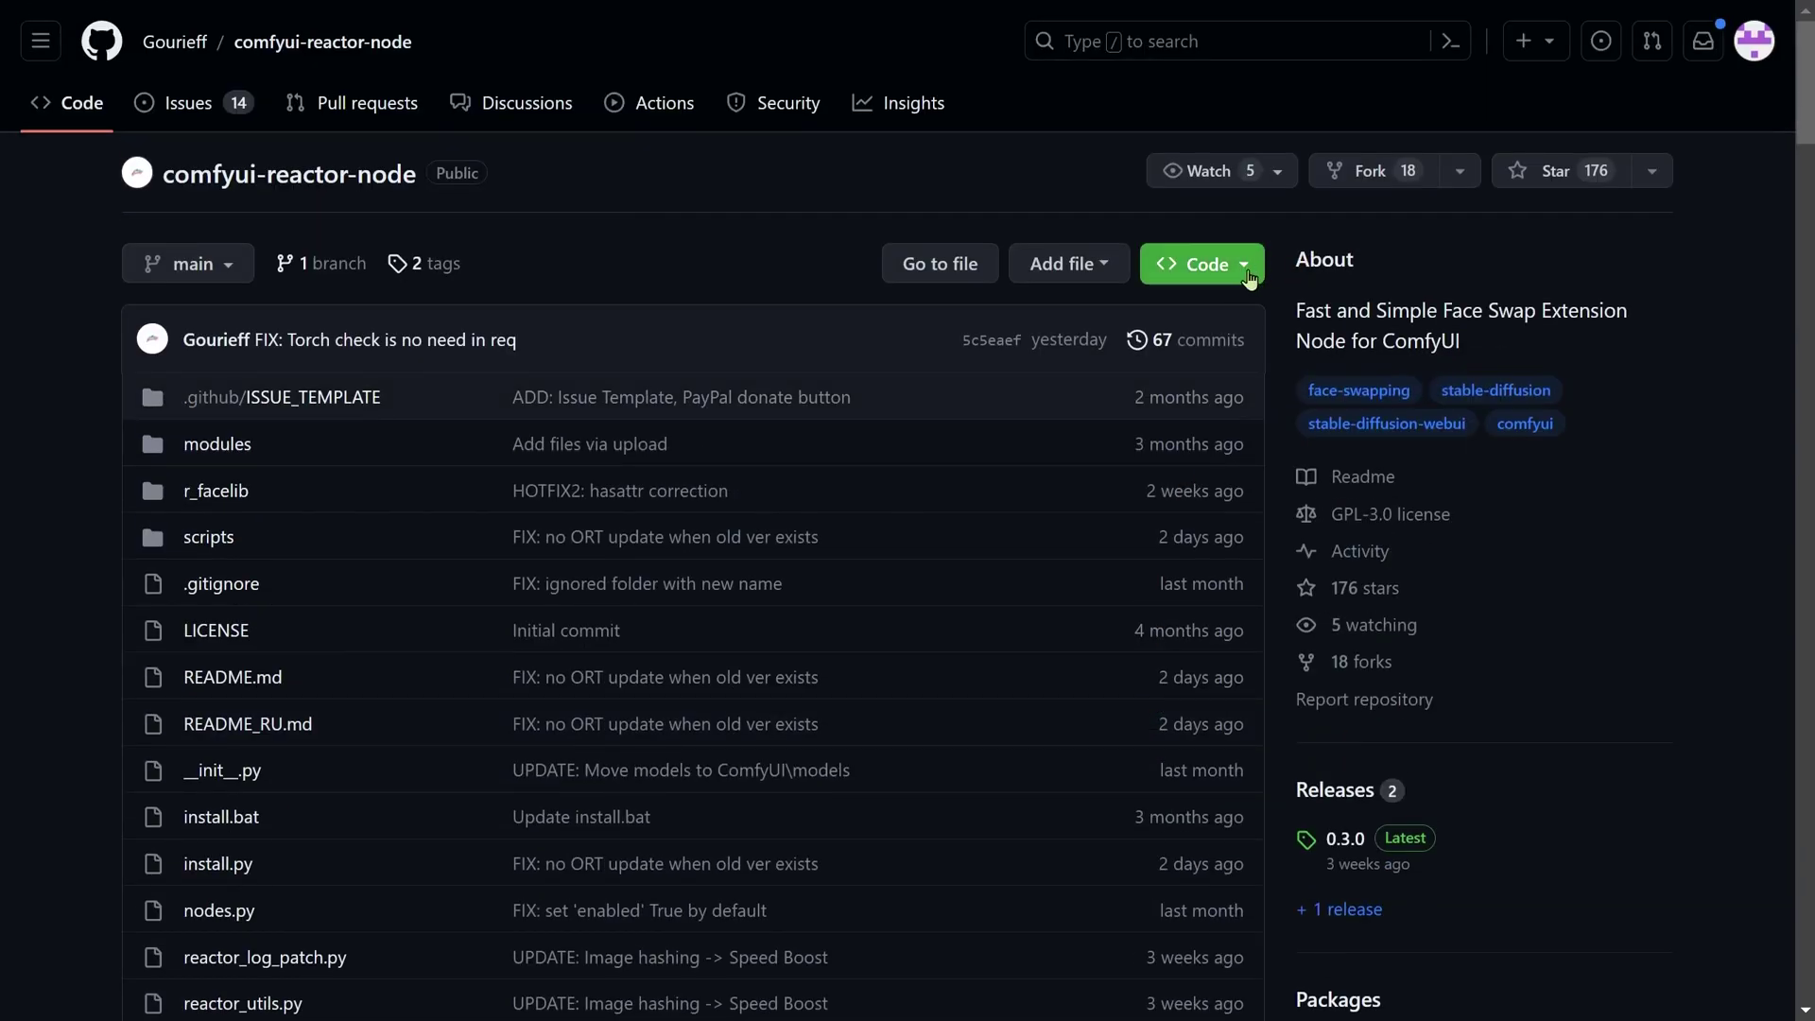
pyautogui.click(1248, 279)
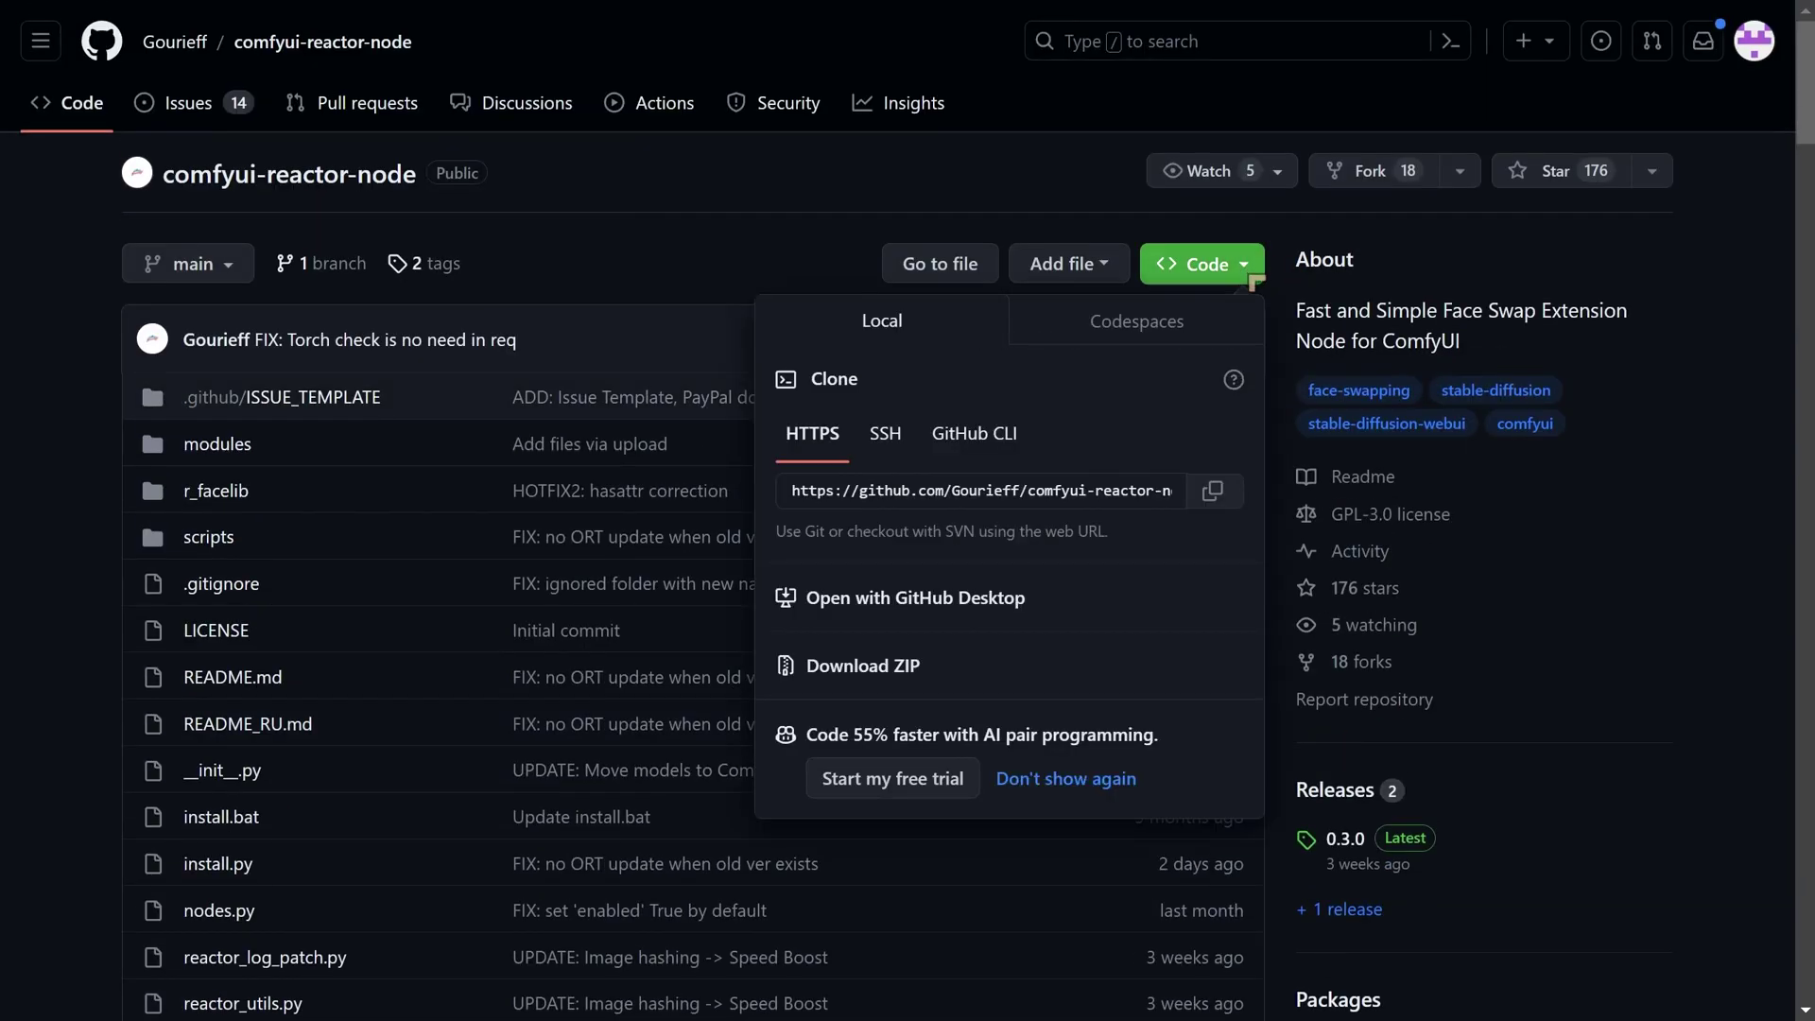
pyautogui.click(1212, 503)
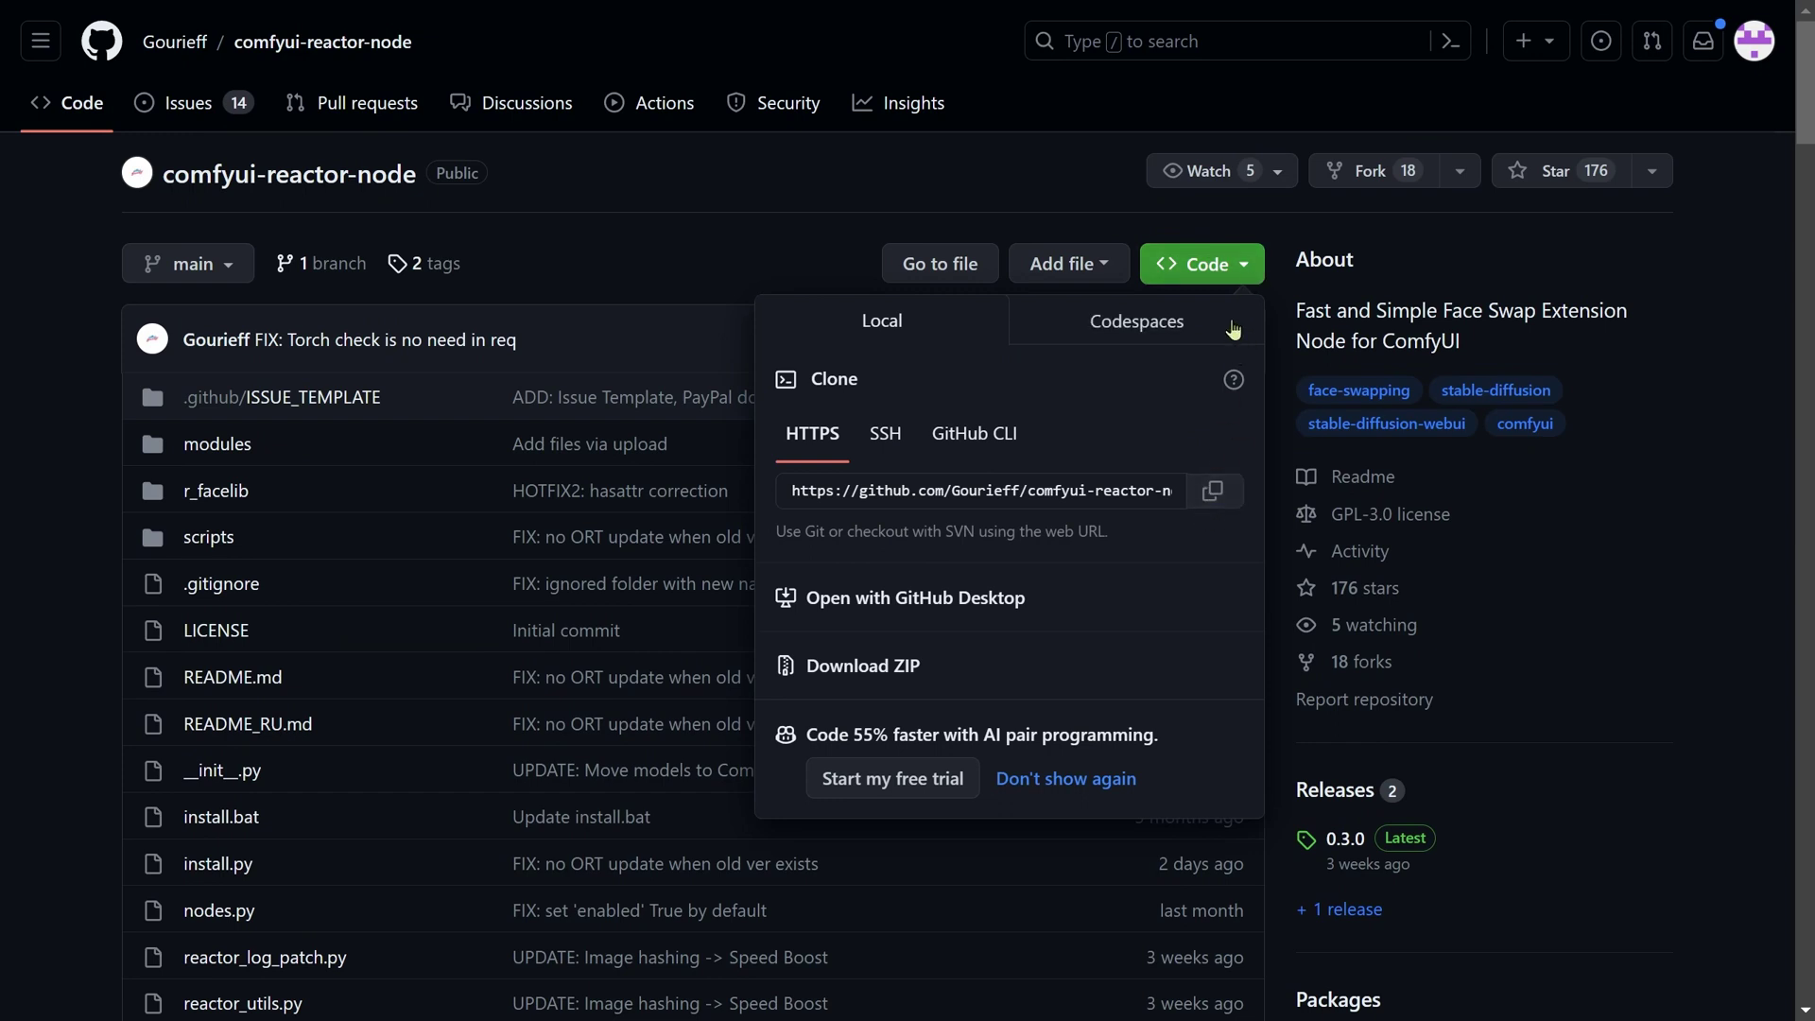
pyautogui.click(1225, 501)
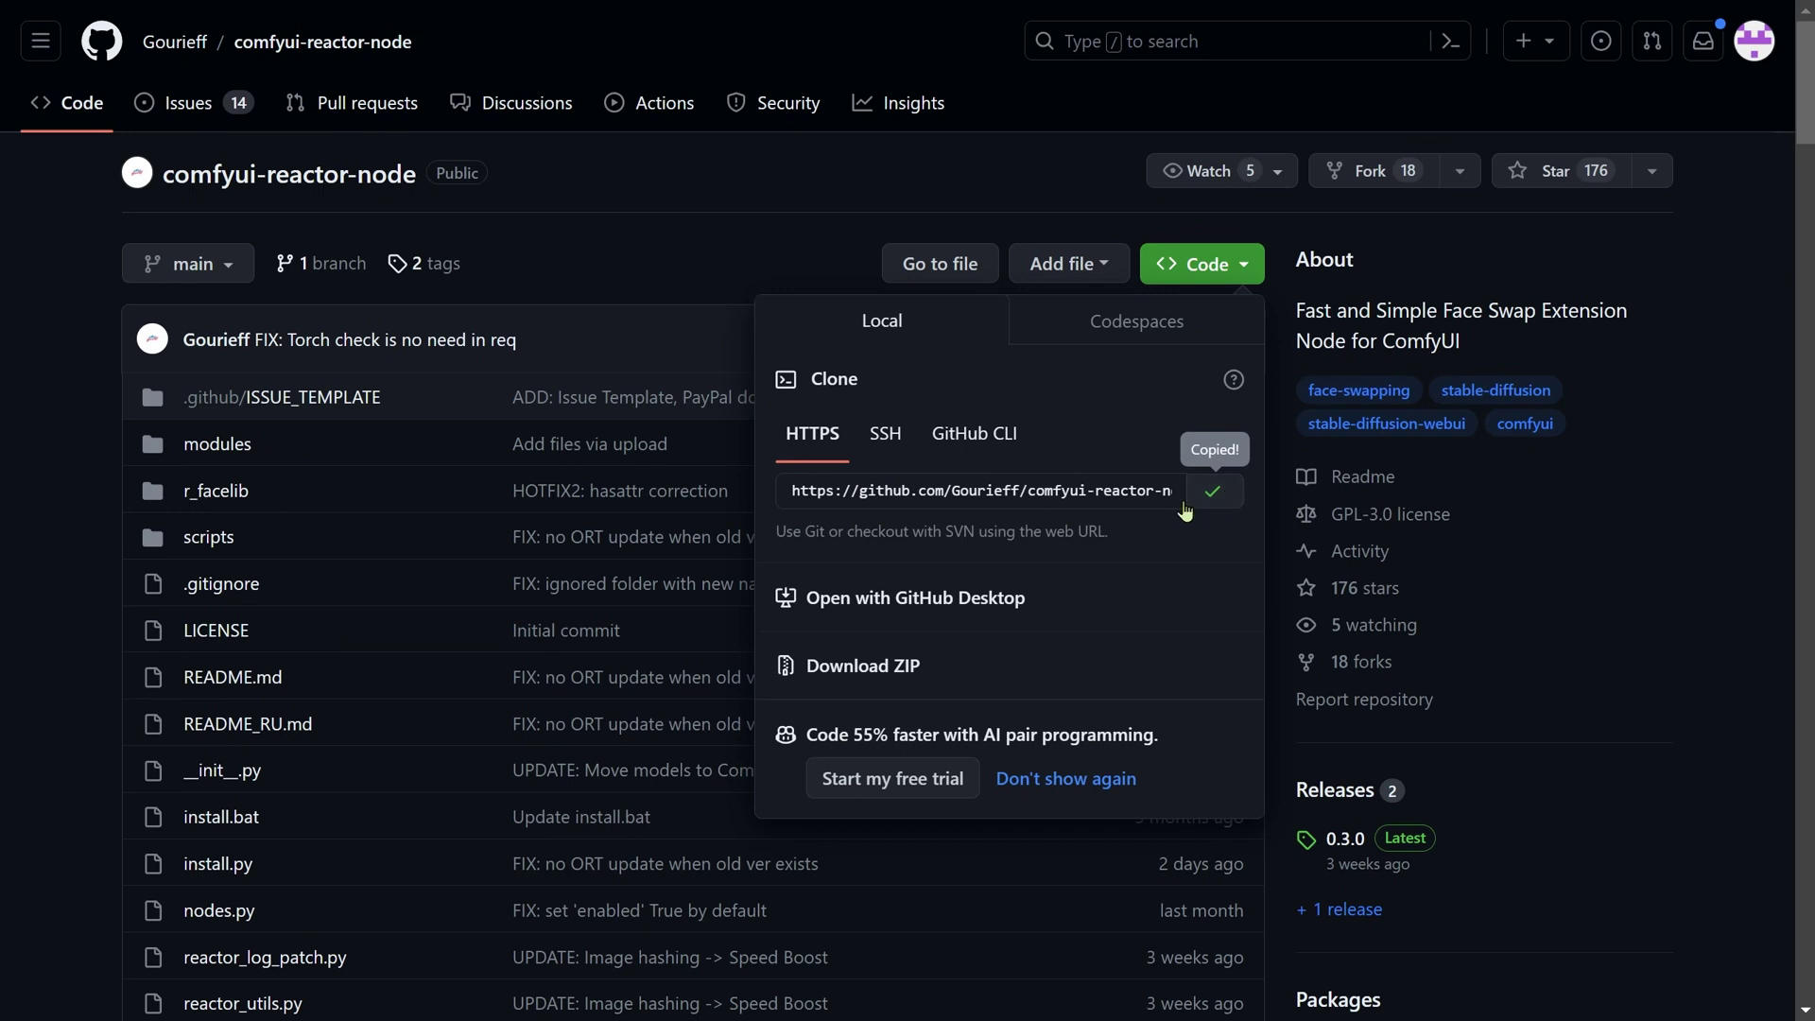
pyautogui.hotkey('alt', 'Tab')
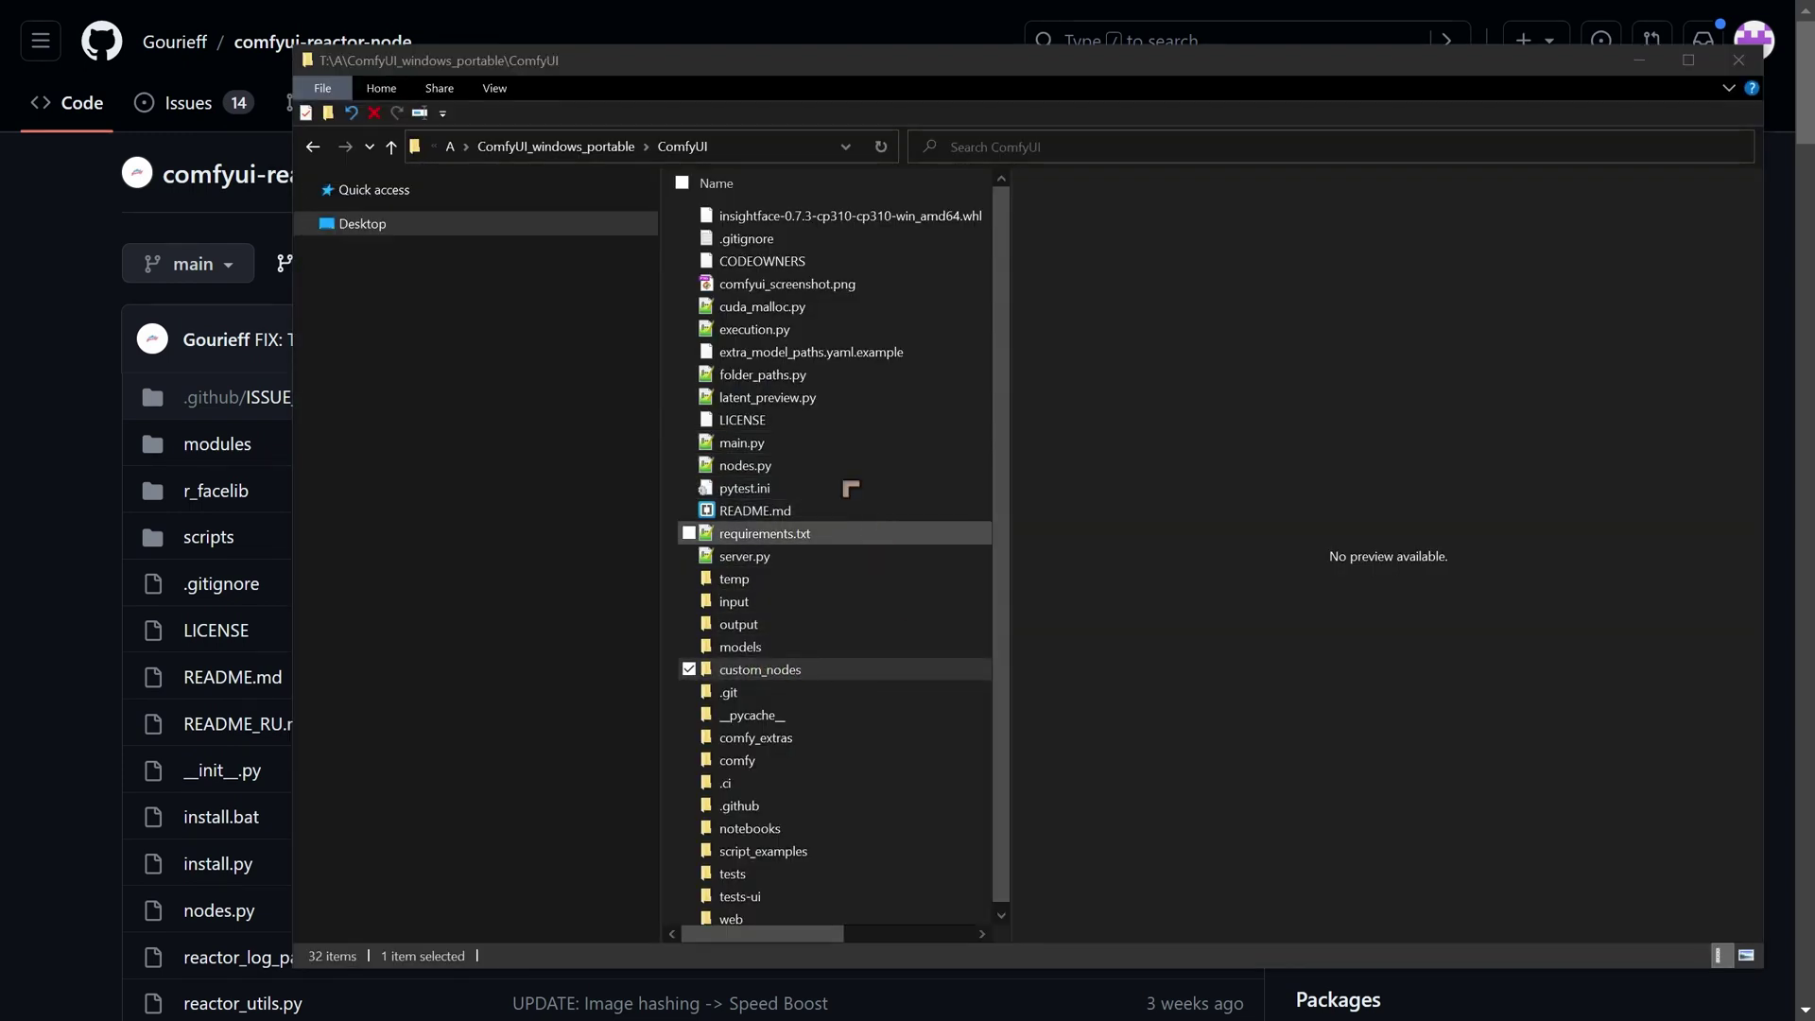
# - Open the custom_nodes folder and launch a Git Bash terminal there
pyautogui.doubleClick(837, 675)
pyautogui.rightClick(763, 357)
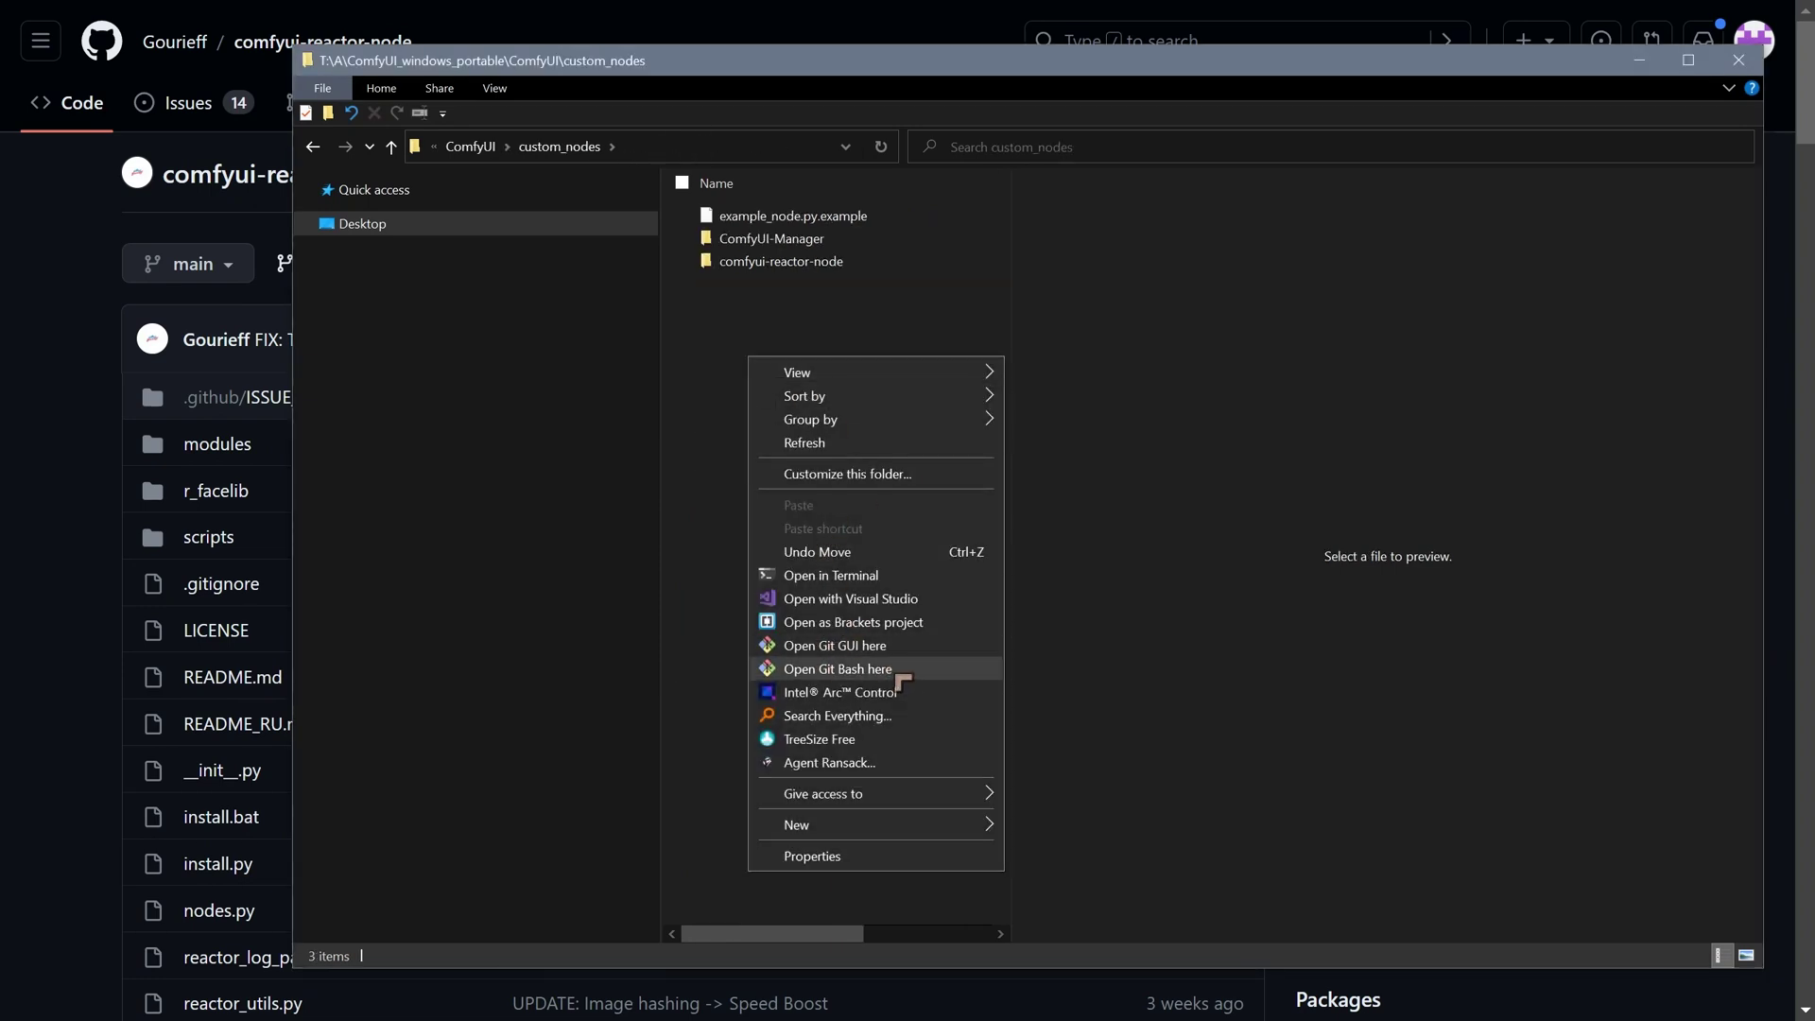
pyautogui.click(837, 669)
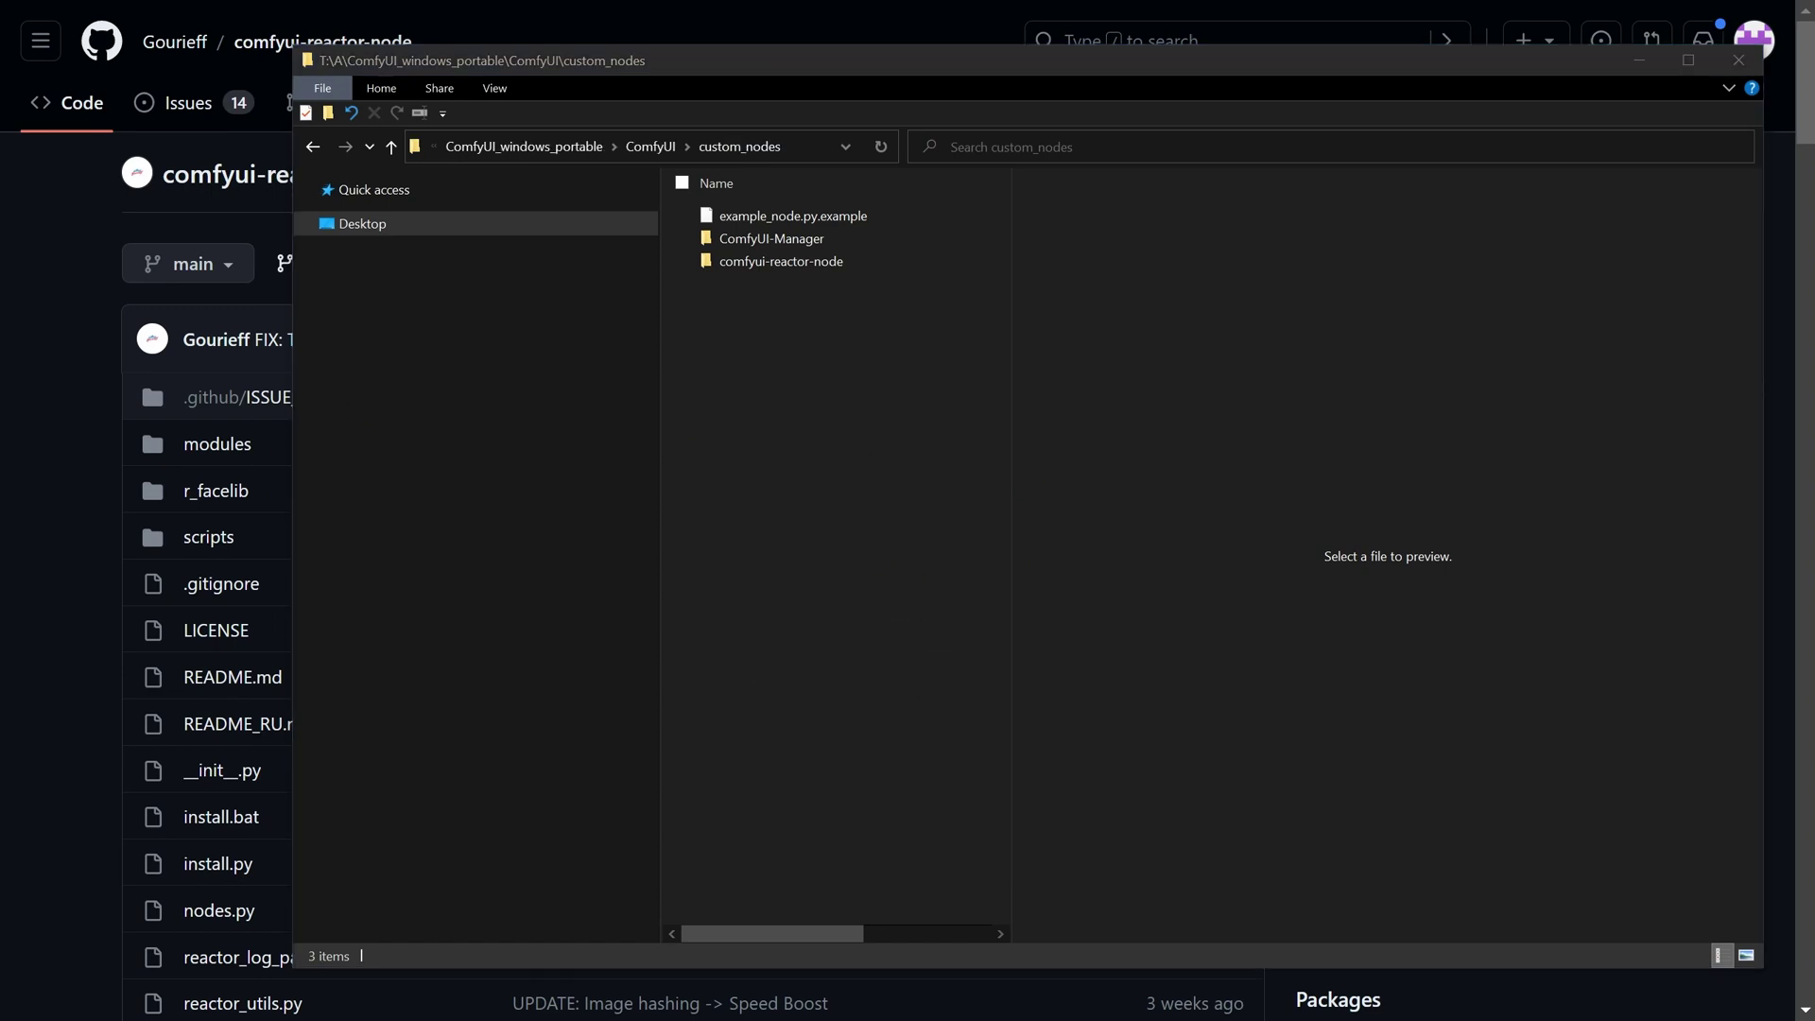
pyautogui.moveTo(863, 312); pyautogui.dragTo(997, 444)
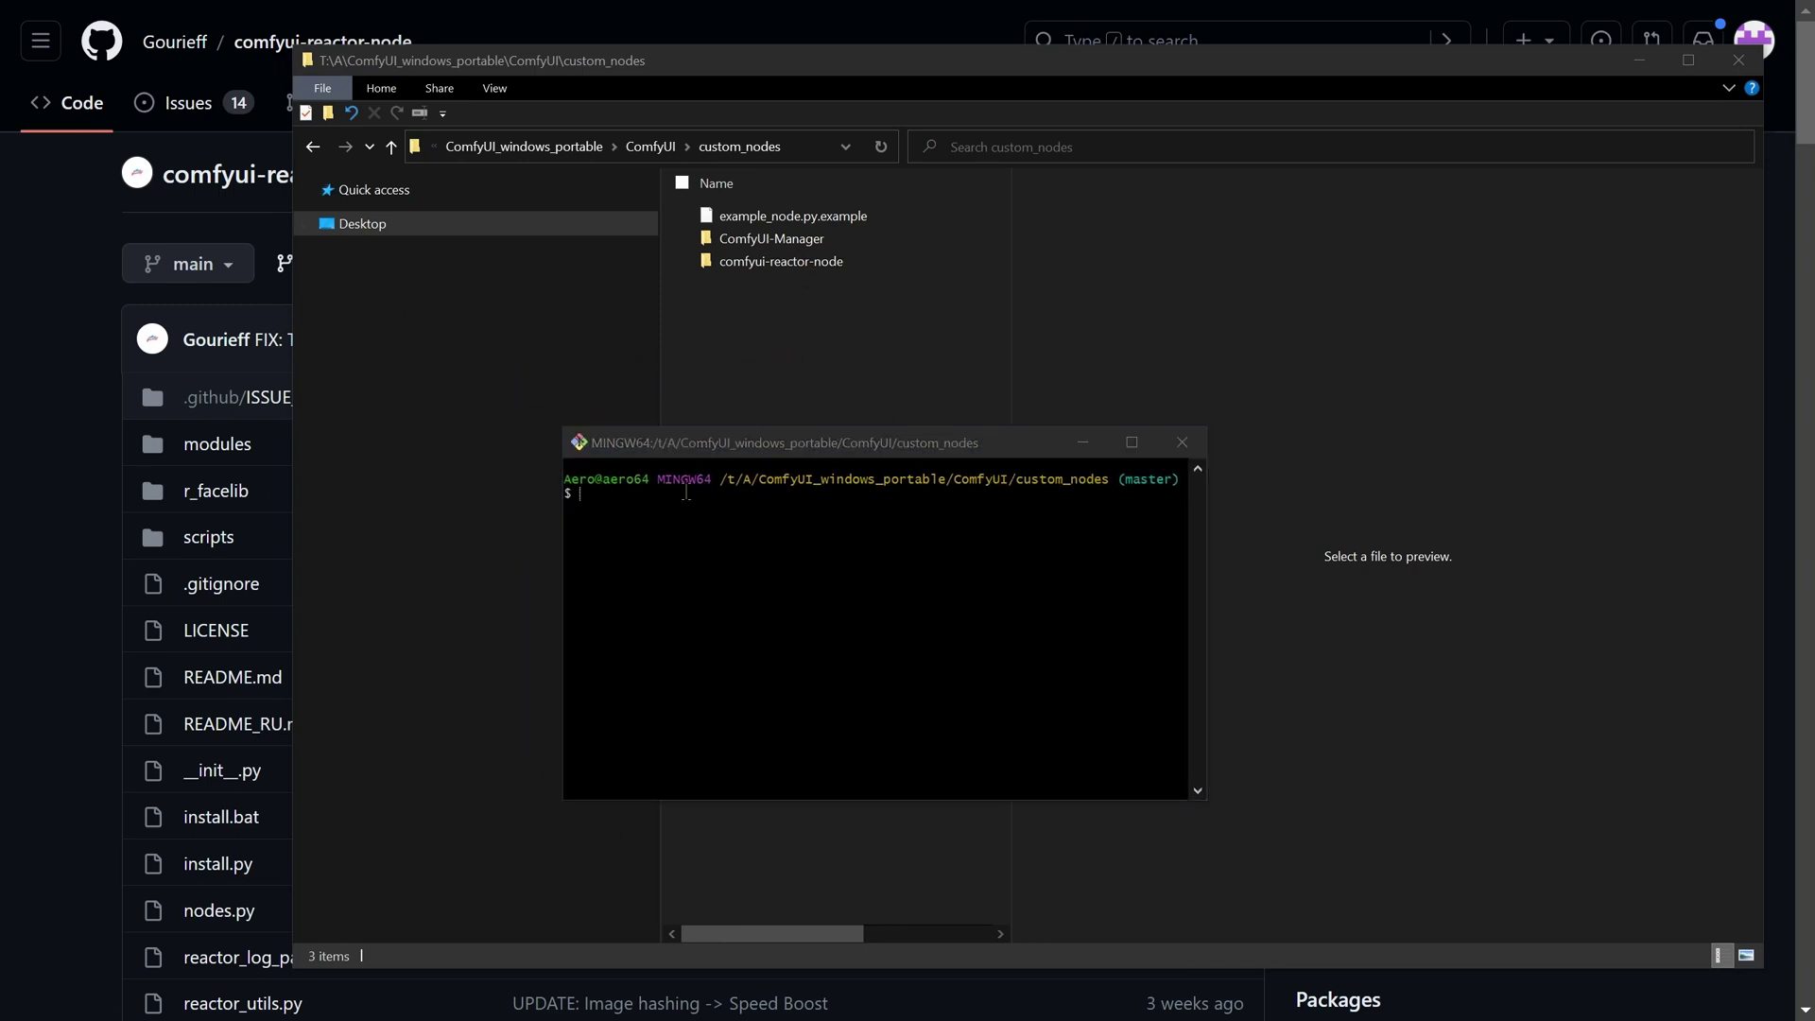
# - Enter 'git clone' with the pasted ReActor repository URL, then close Git Bash
pyautogui.click(654, 514)
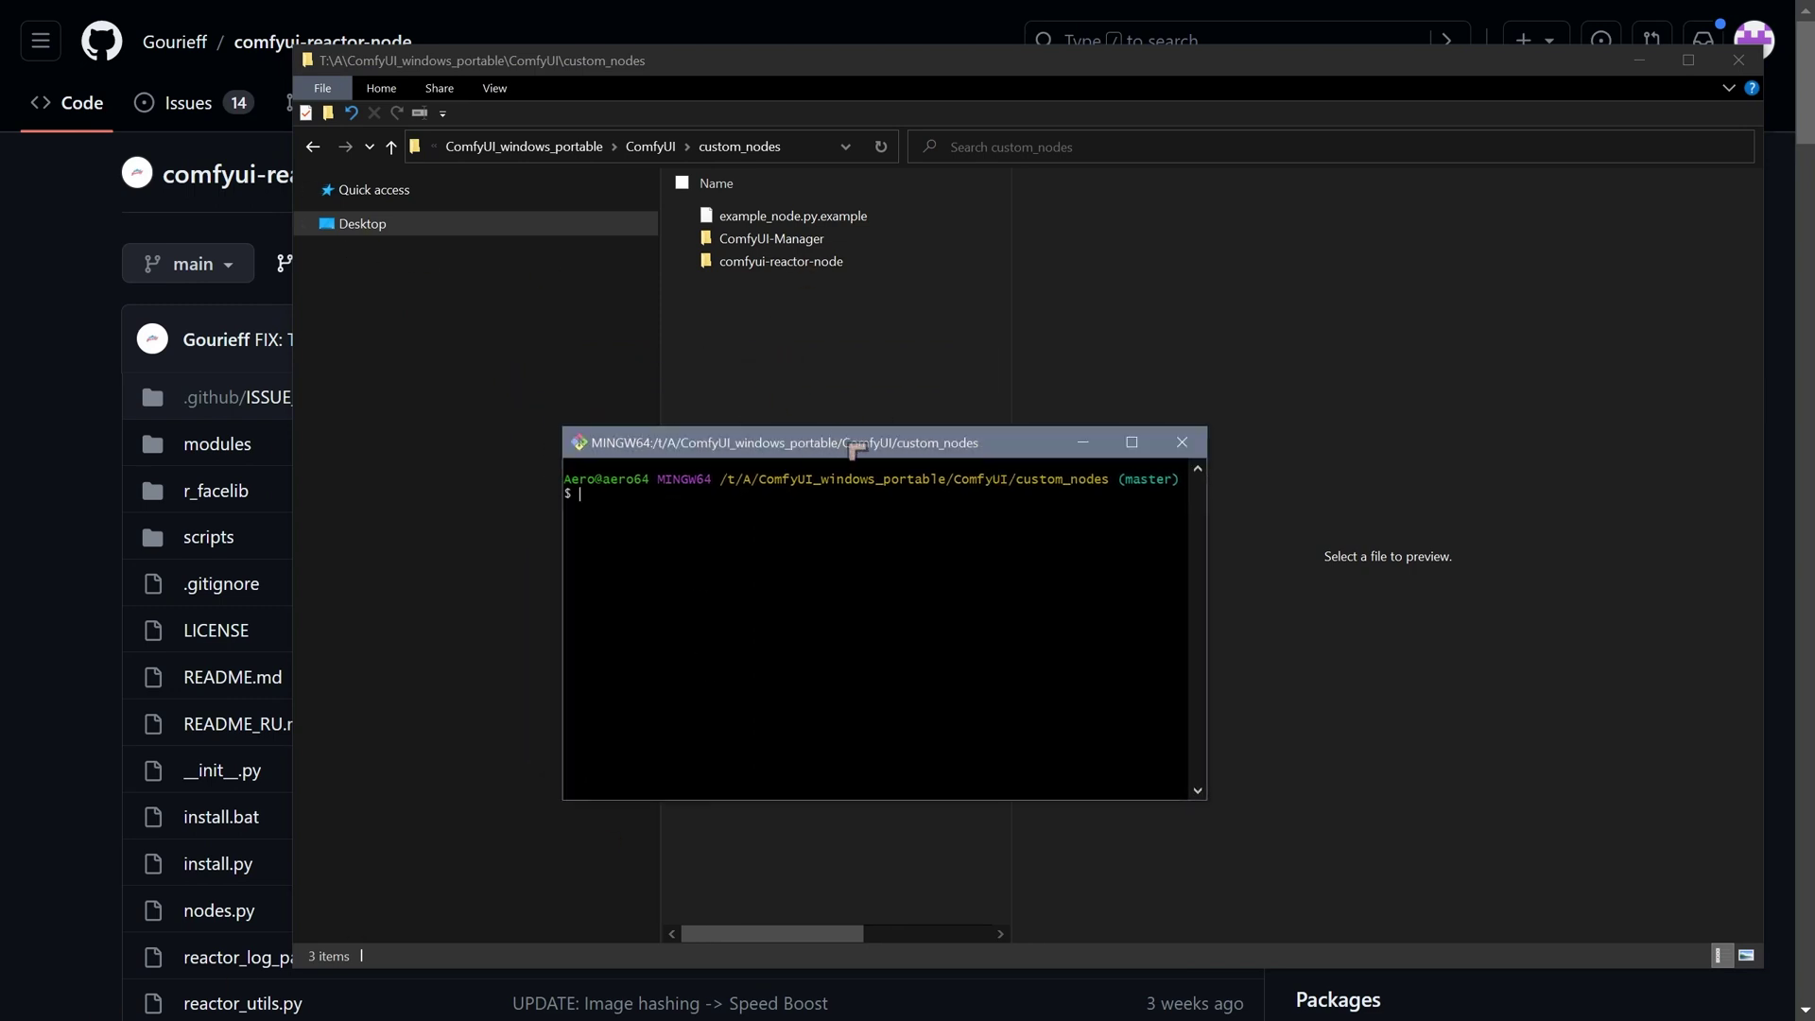
pyautogui.write('git clone')
pyautogui.rightClick(675, 502)
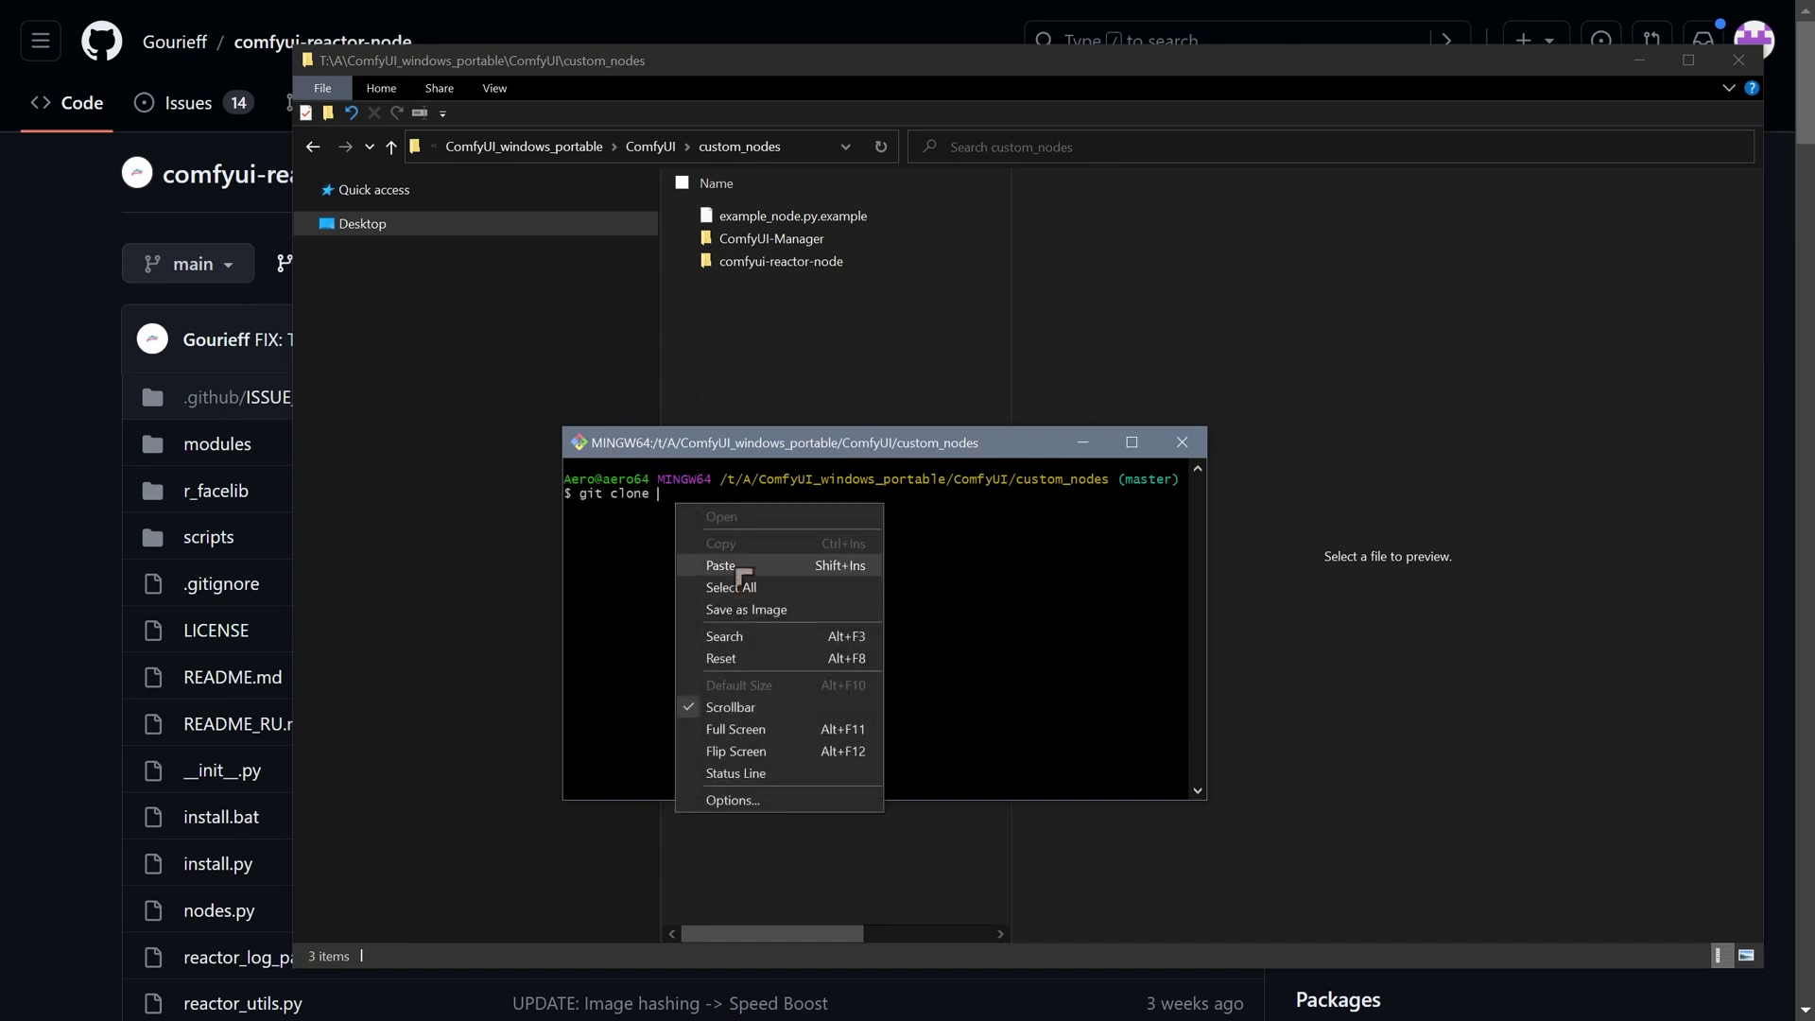
pyautogui.click(719, 567)
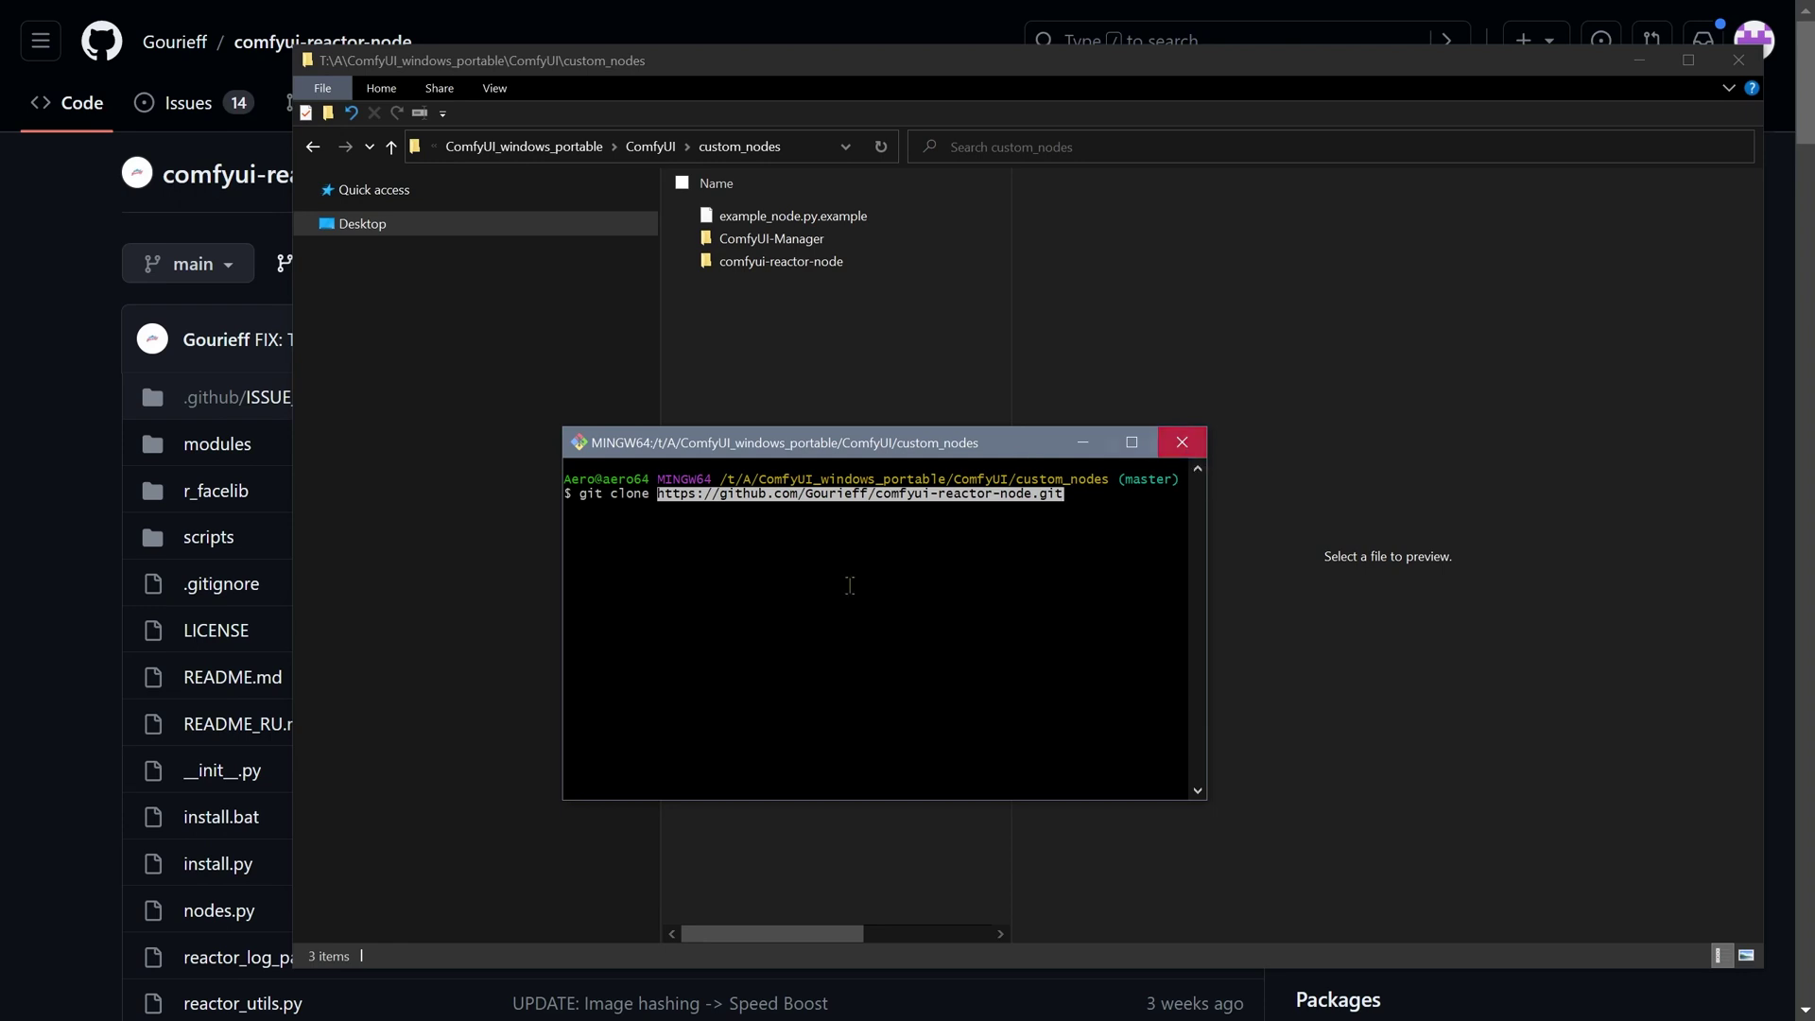
pyautogui.moveTo(892, 452); pyautogui.dragTo(1034, 539)
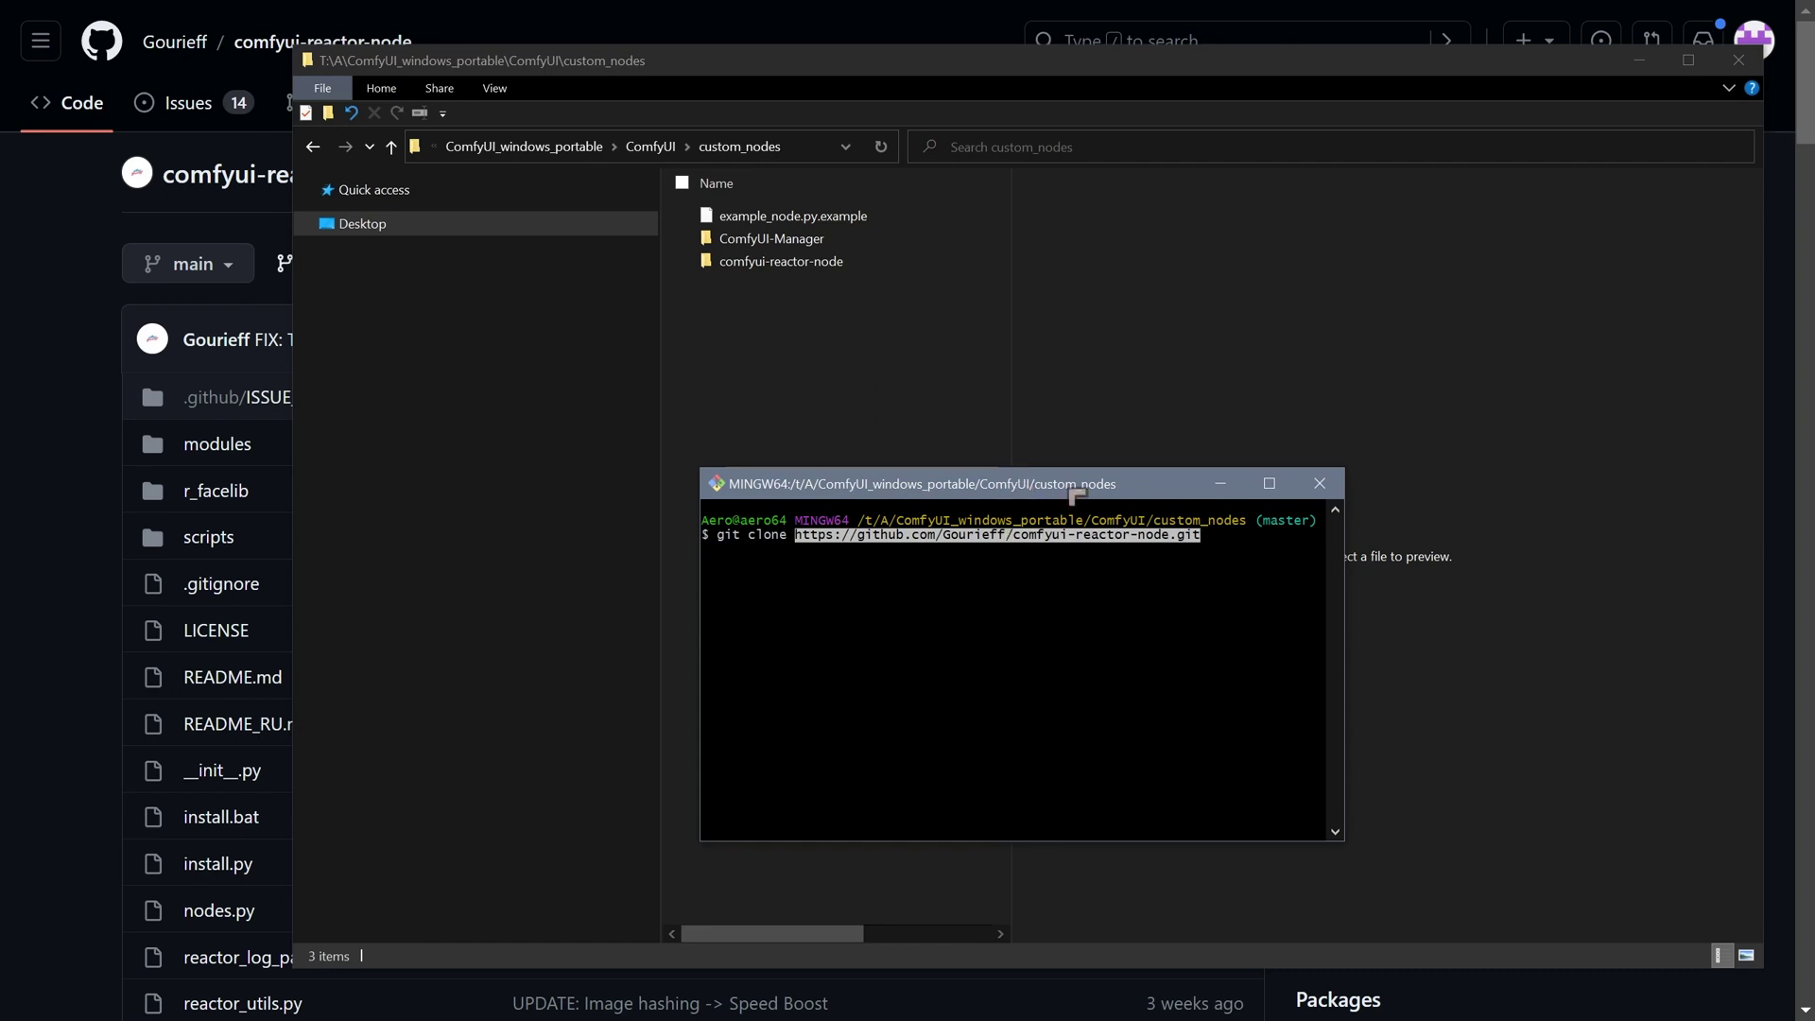
pyautogui.click(1319, 483)
pyautogui.rightClick(860, 368)
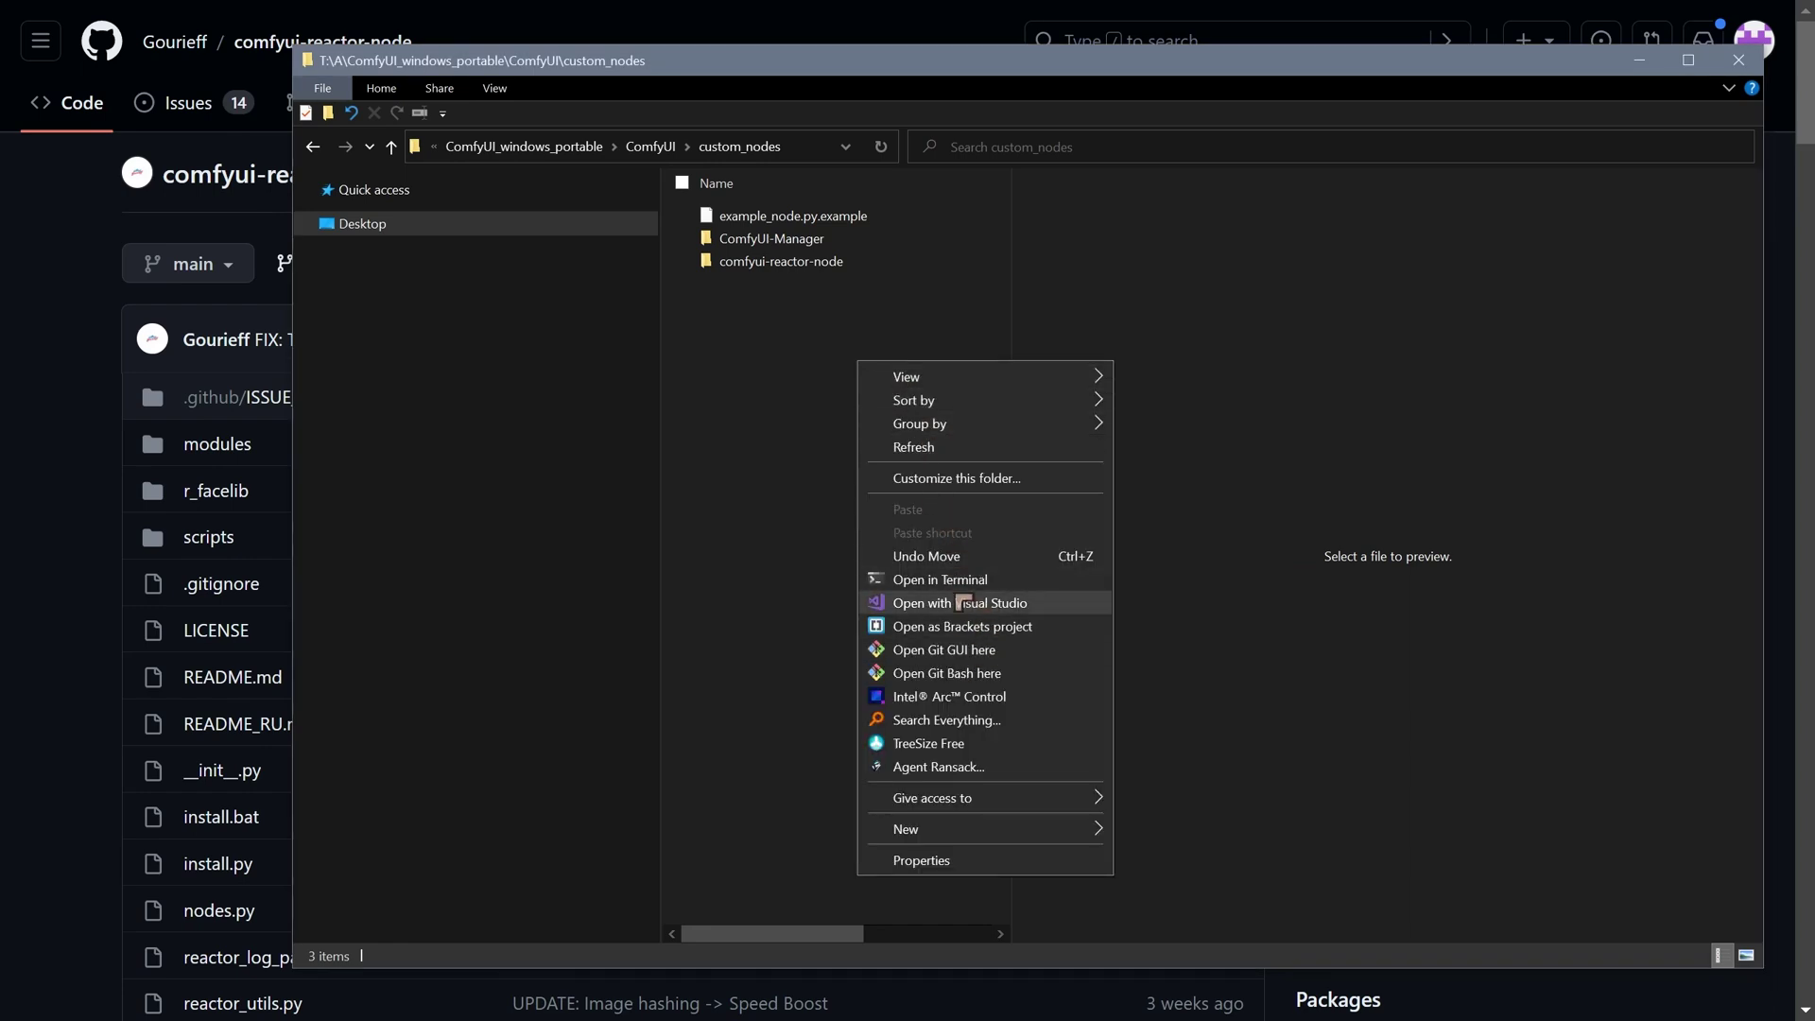
pyautogui.click(781, 408)
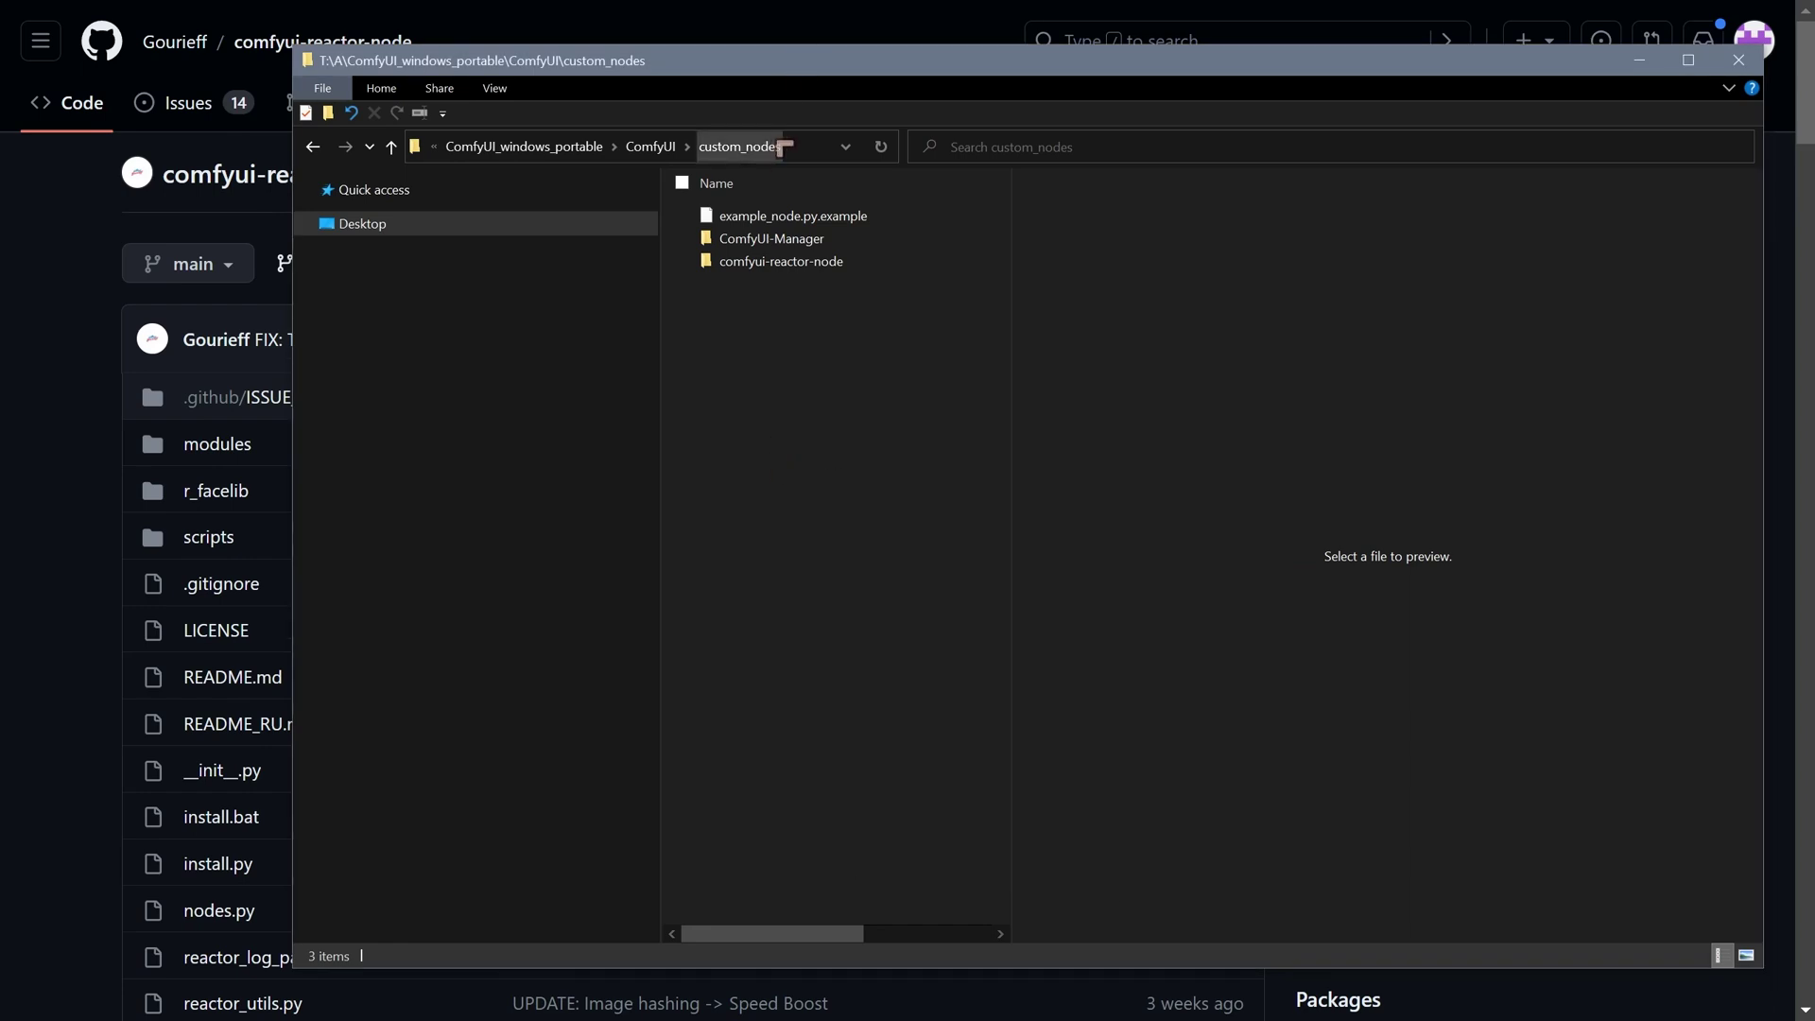
pyautogui.click(736, 144)
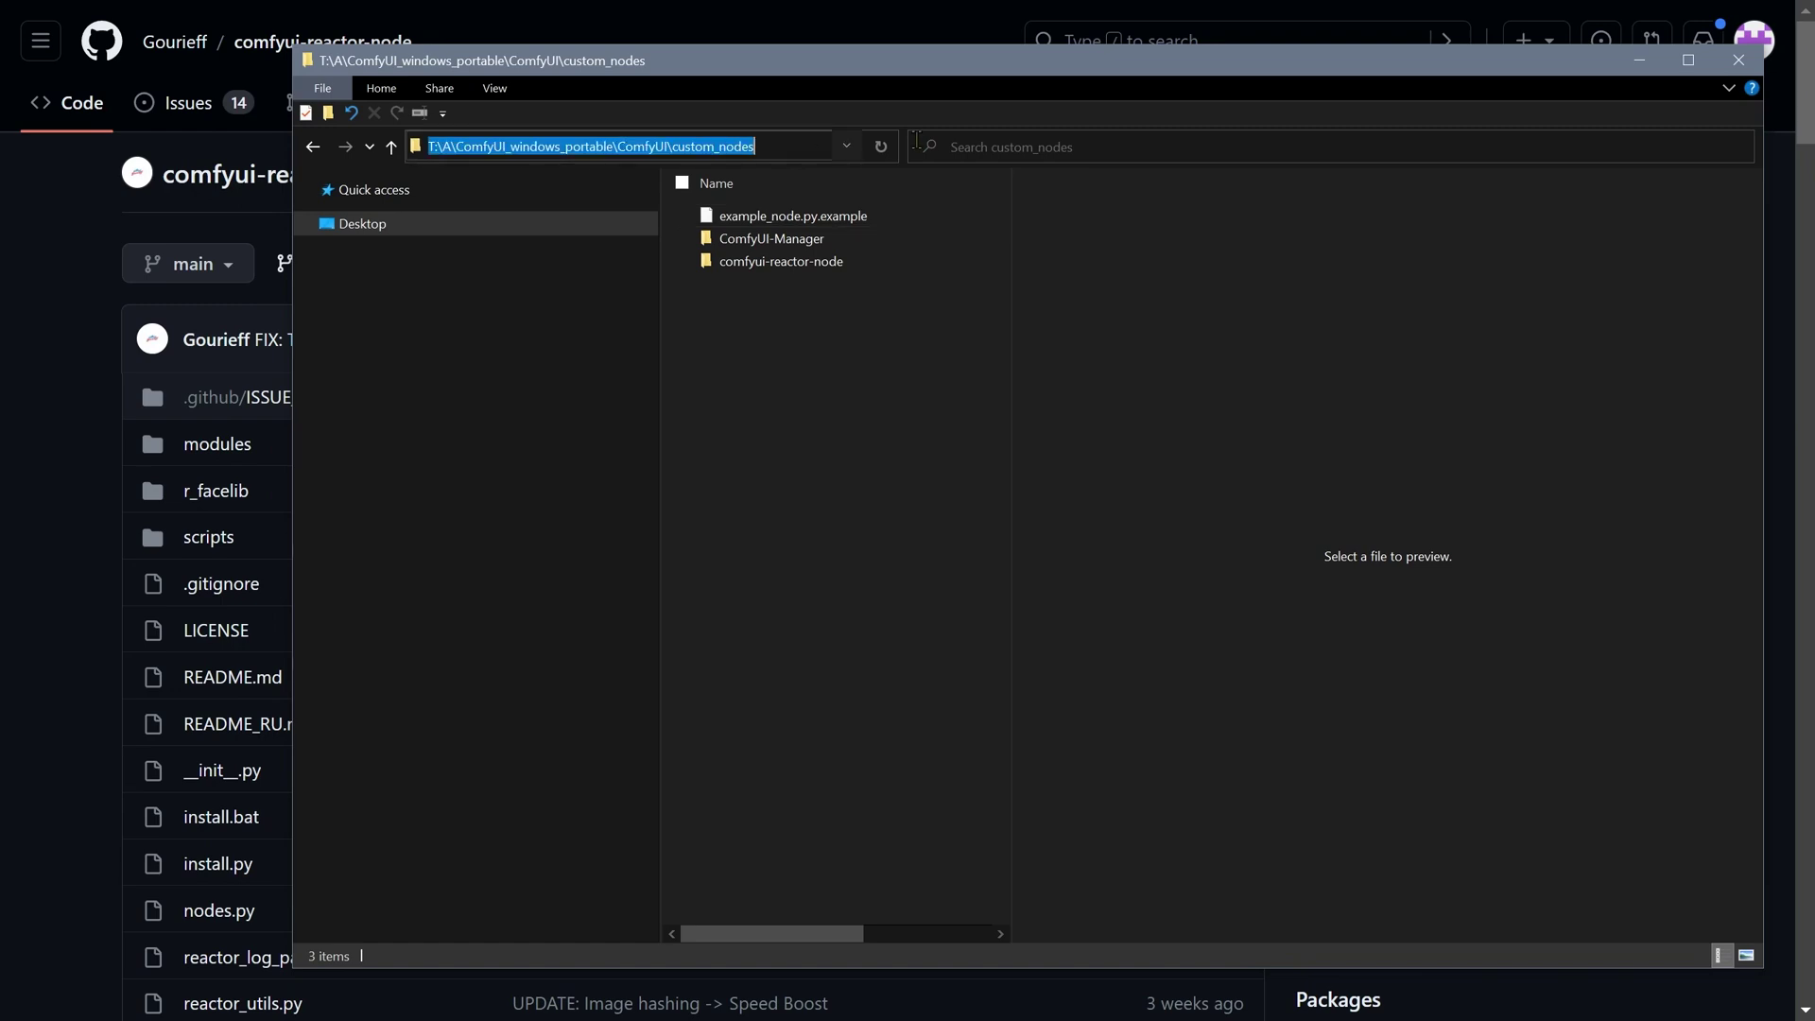
pyautogui.write('c')
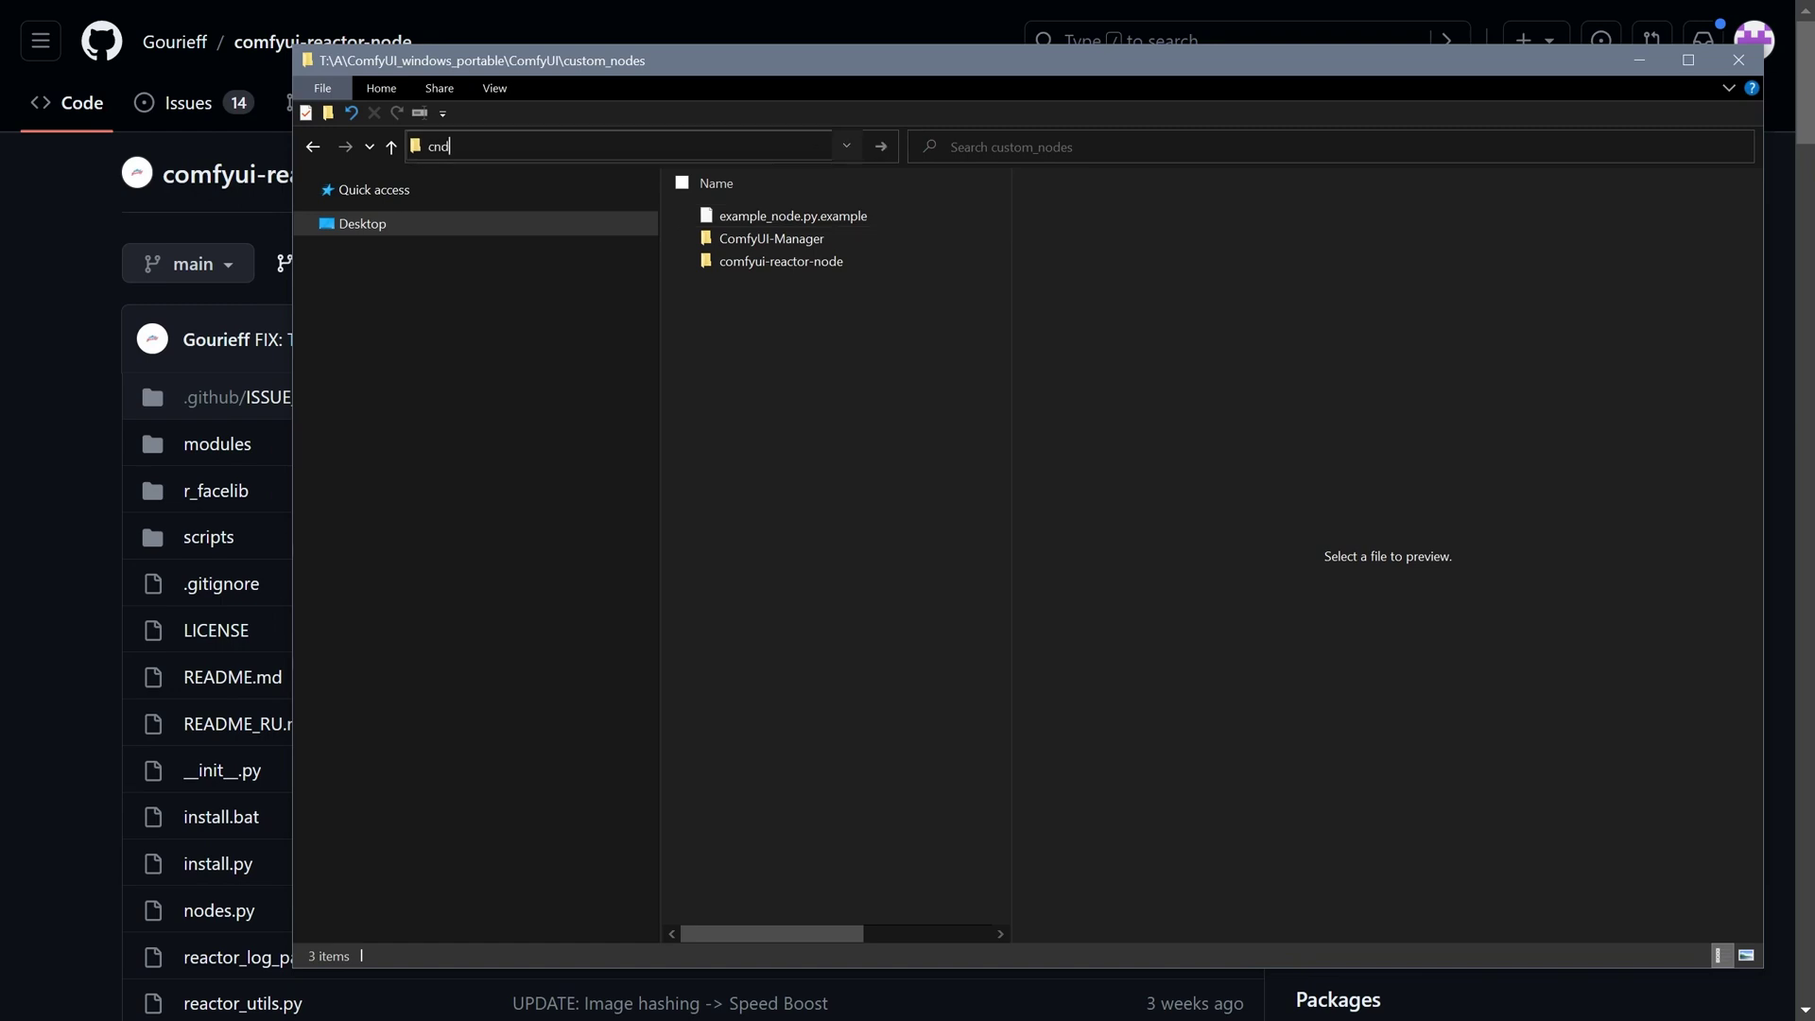
pyautogui.write('n')
pyautogui.press('BackSpace')
pyautogui.write('md')
pyautogui.press('Return')
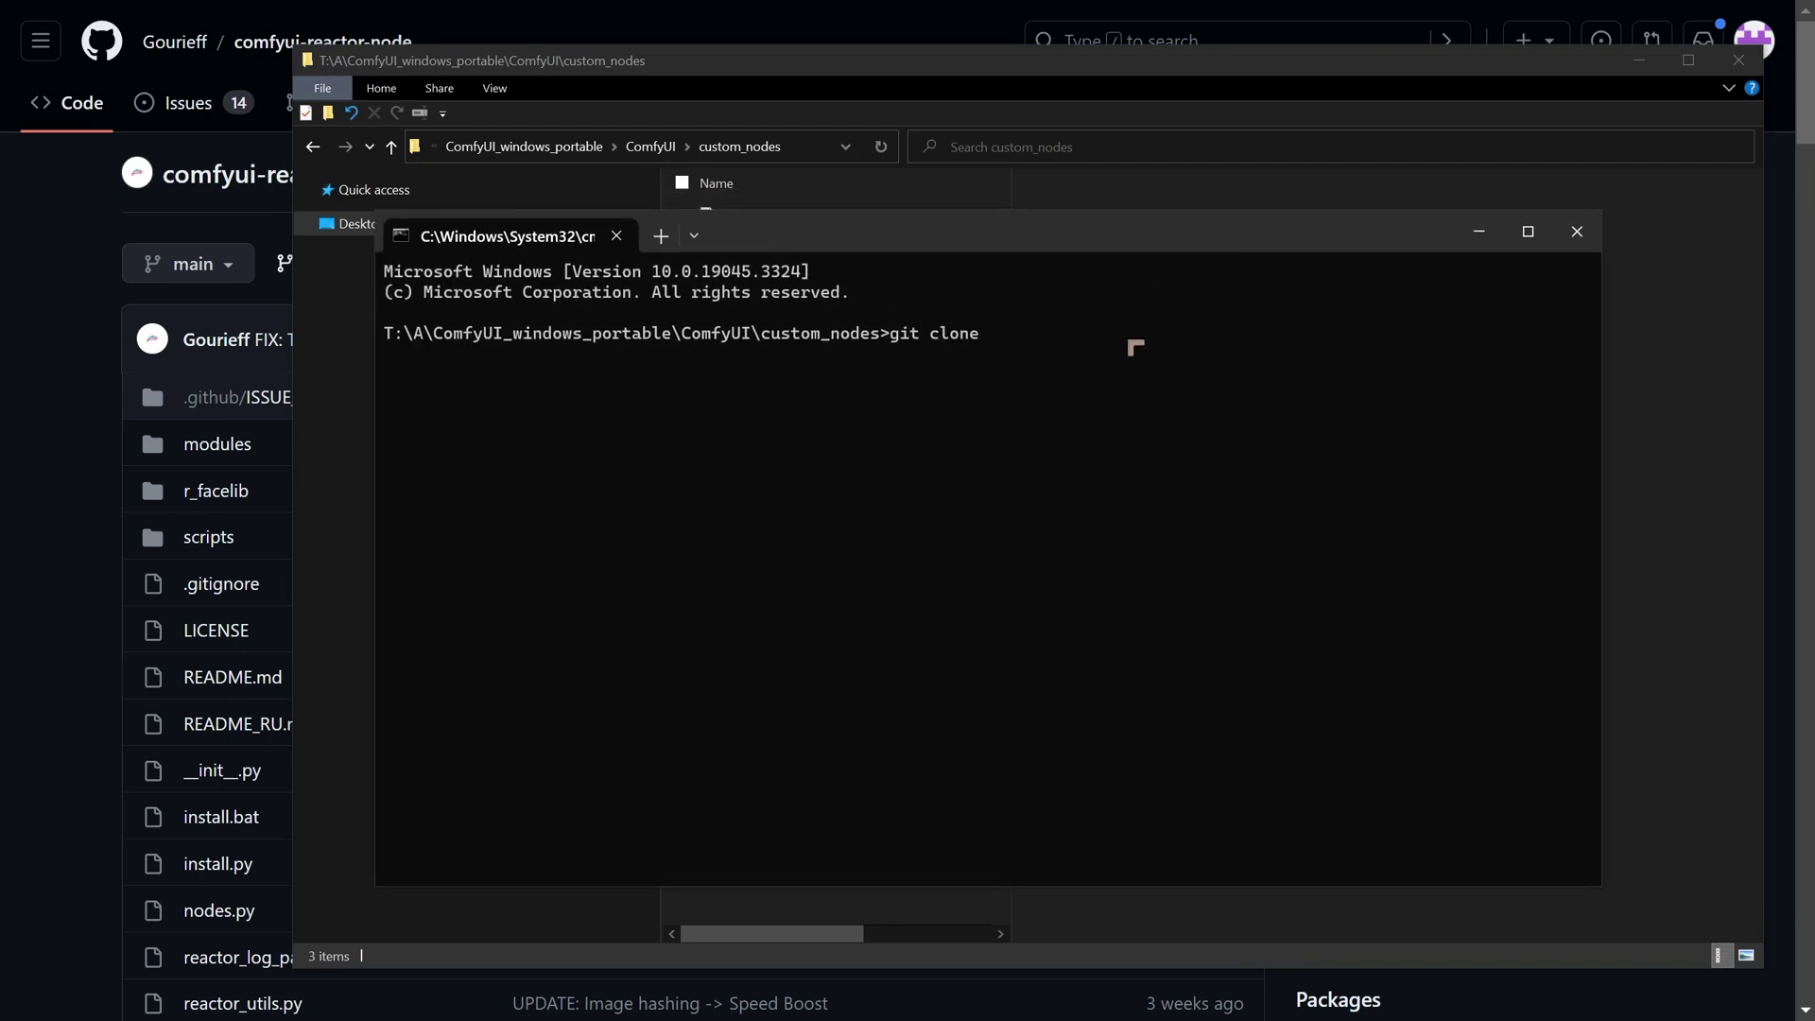
pyautogui.write('https://github.com/Gourieff/comfyui-reactor-node.git')
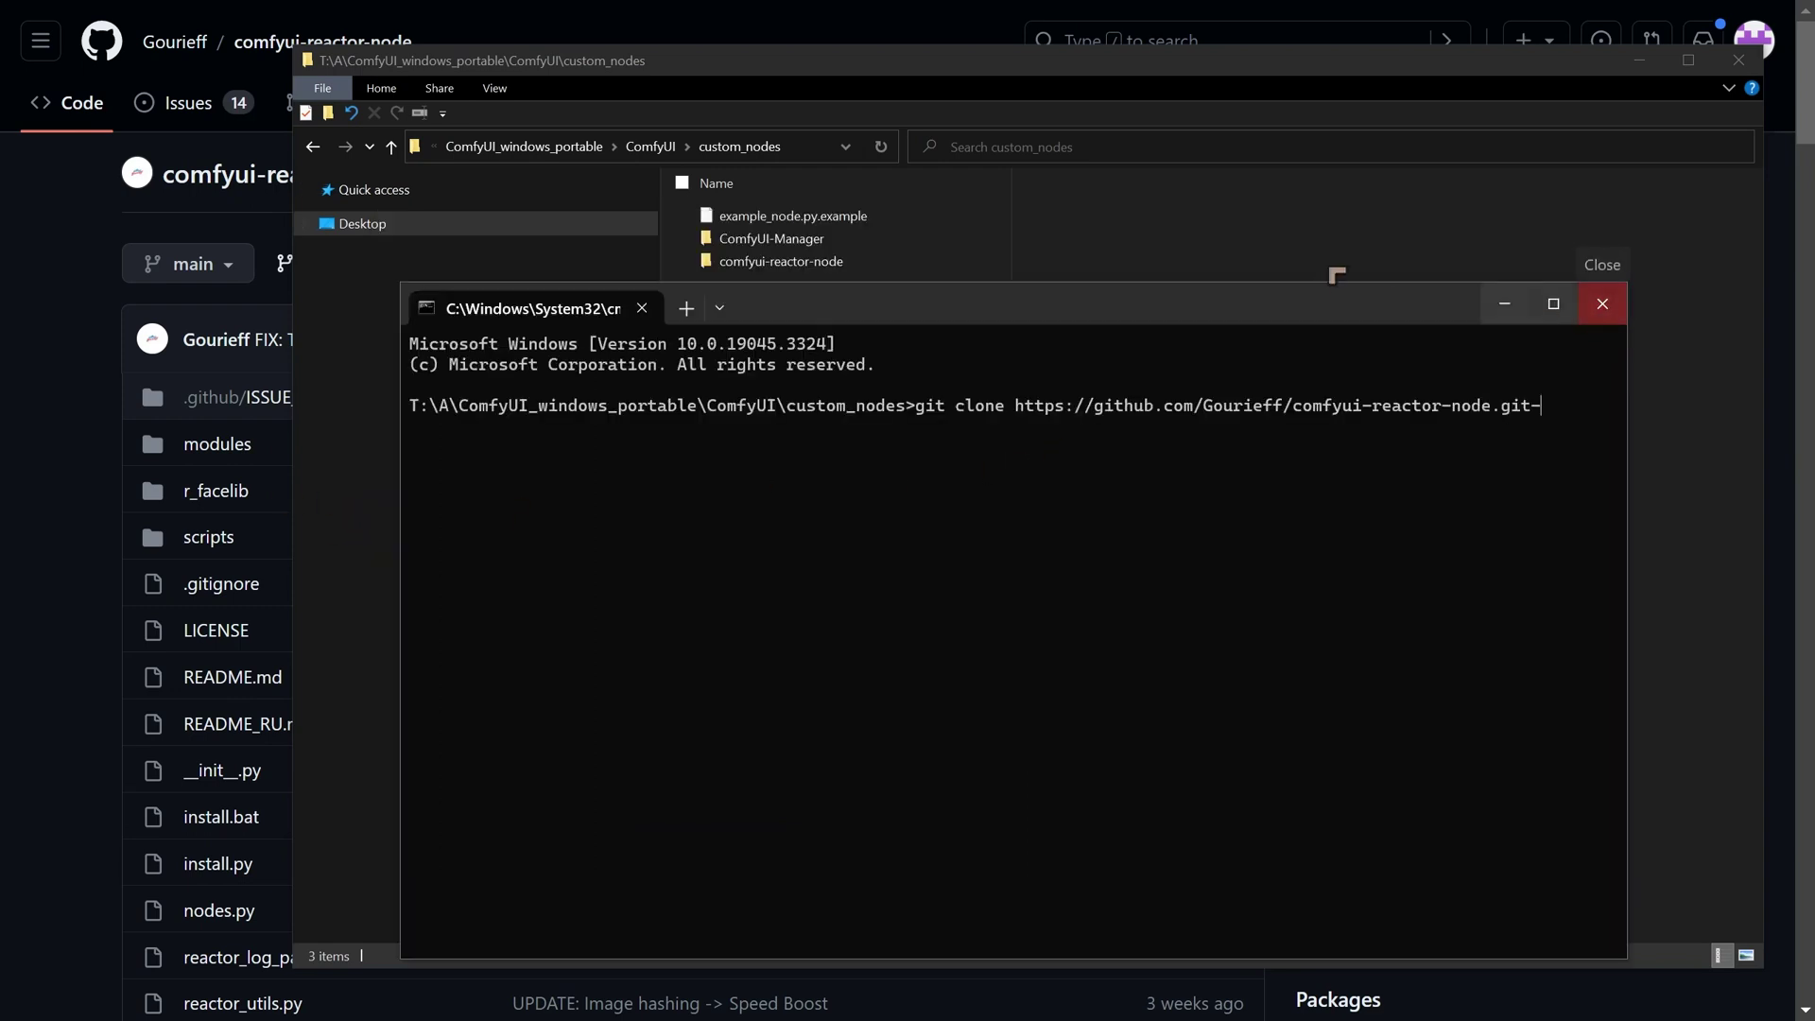
pyautogui.moveTo(1332, 285); pyautogui.dragTo(1354, 330)
pyautogui.click(1386, 323)
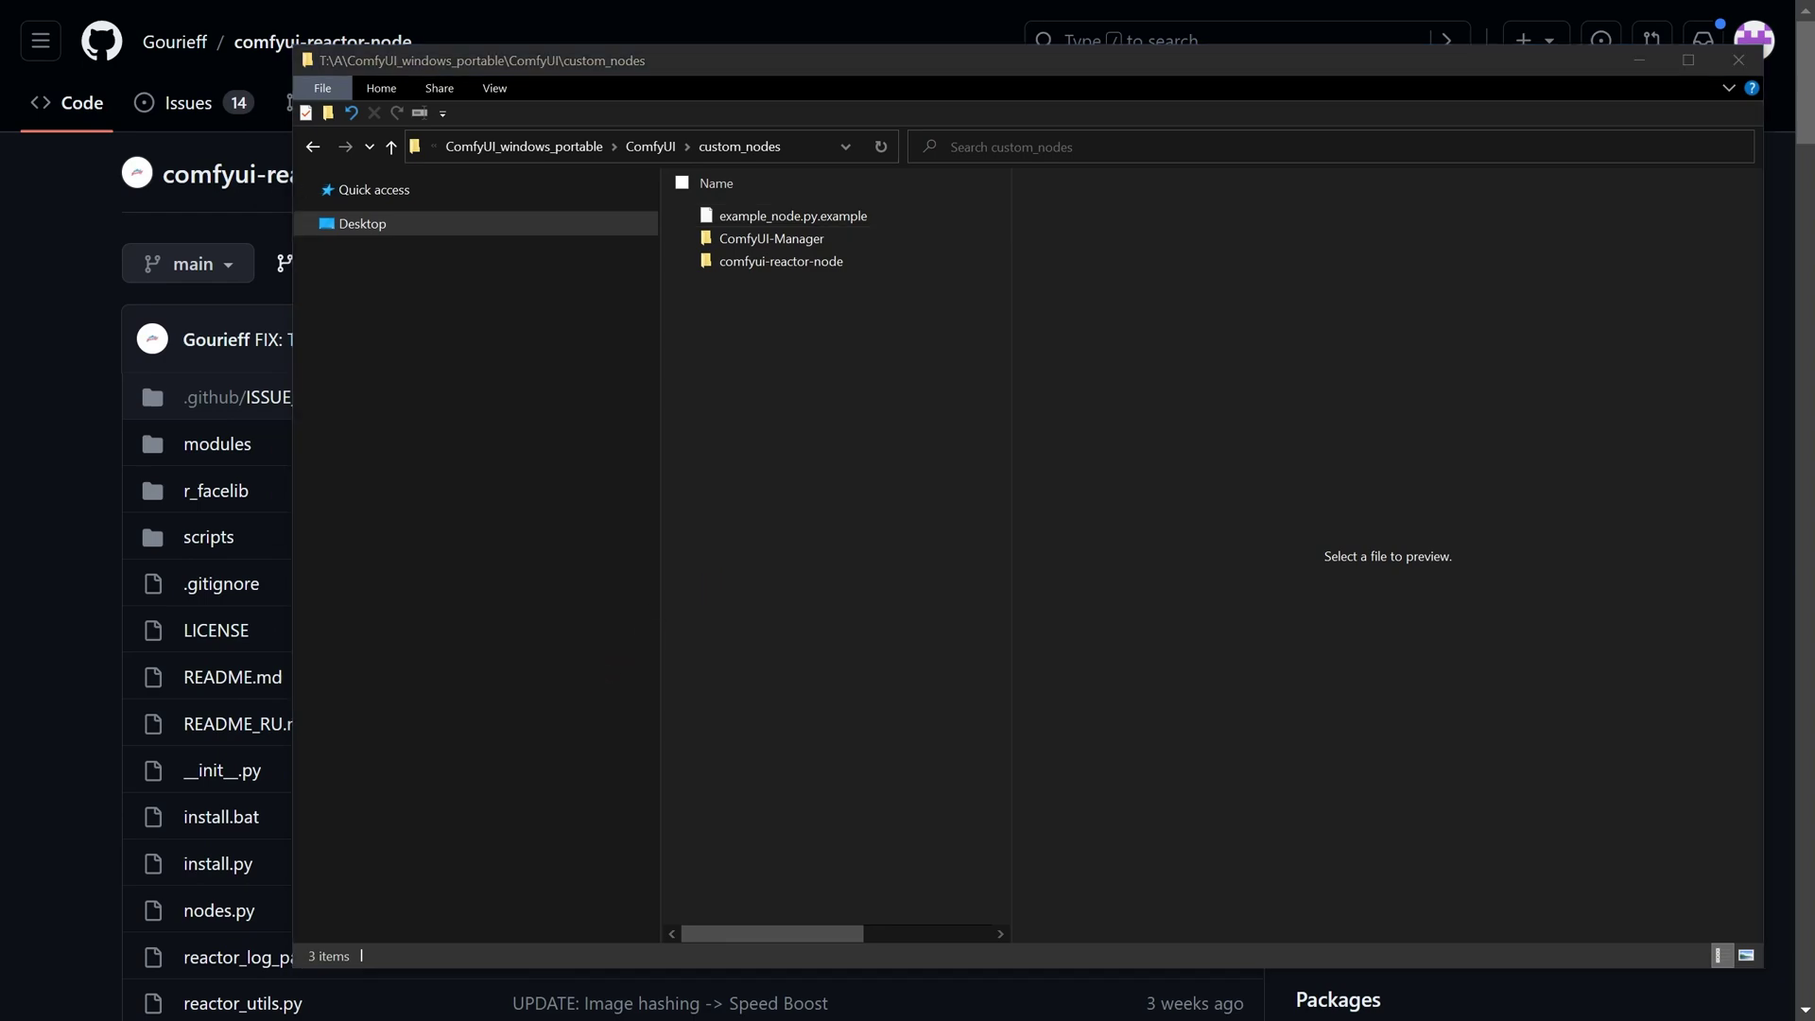
# - Open the cloned comfyui-reactor-node folder to check its 17 items, then return to GitHub
pyautogui.moveTo(142, 662); pyautogui.dragTo(0, 246)
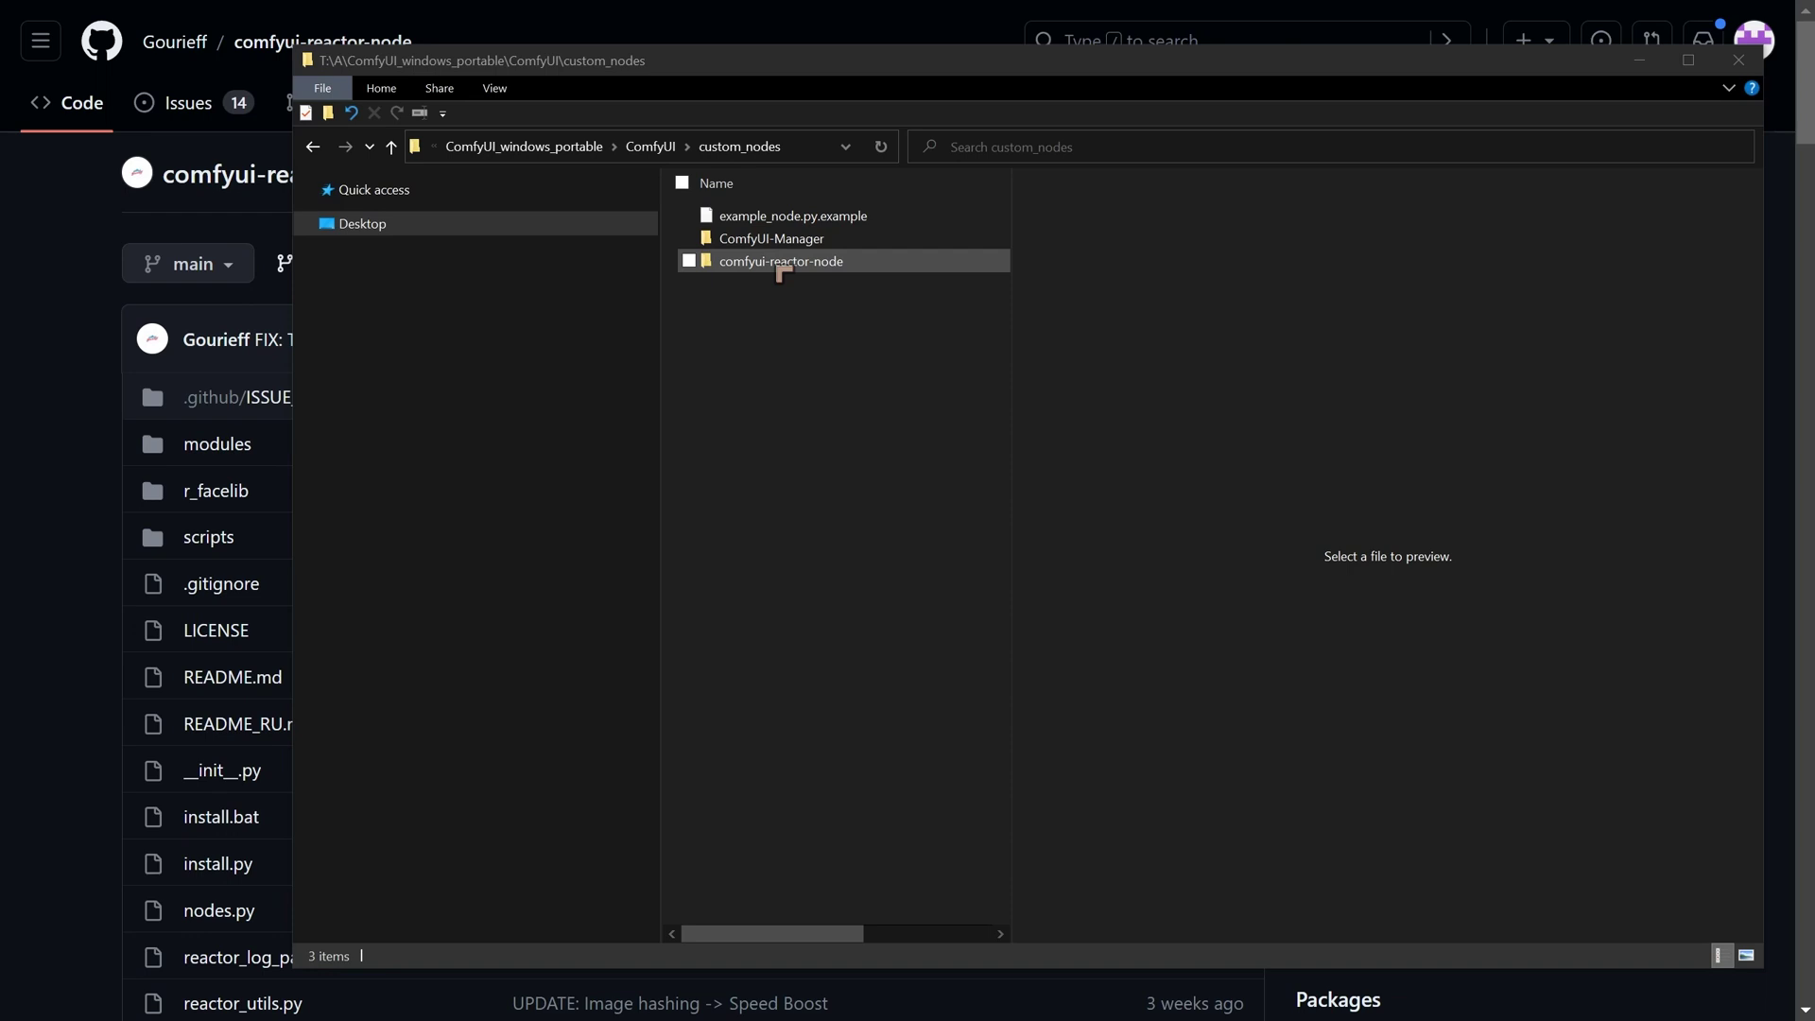
pyautogui.click(882, 268)
pyautogui.doubleClick(886, 269)
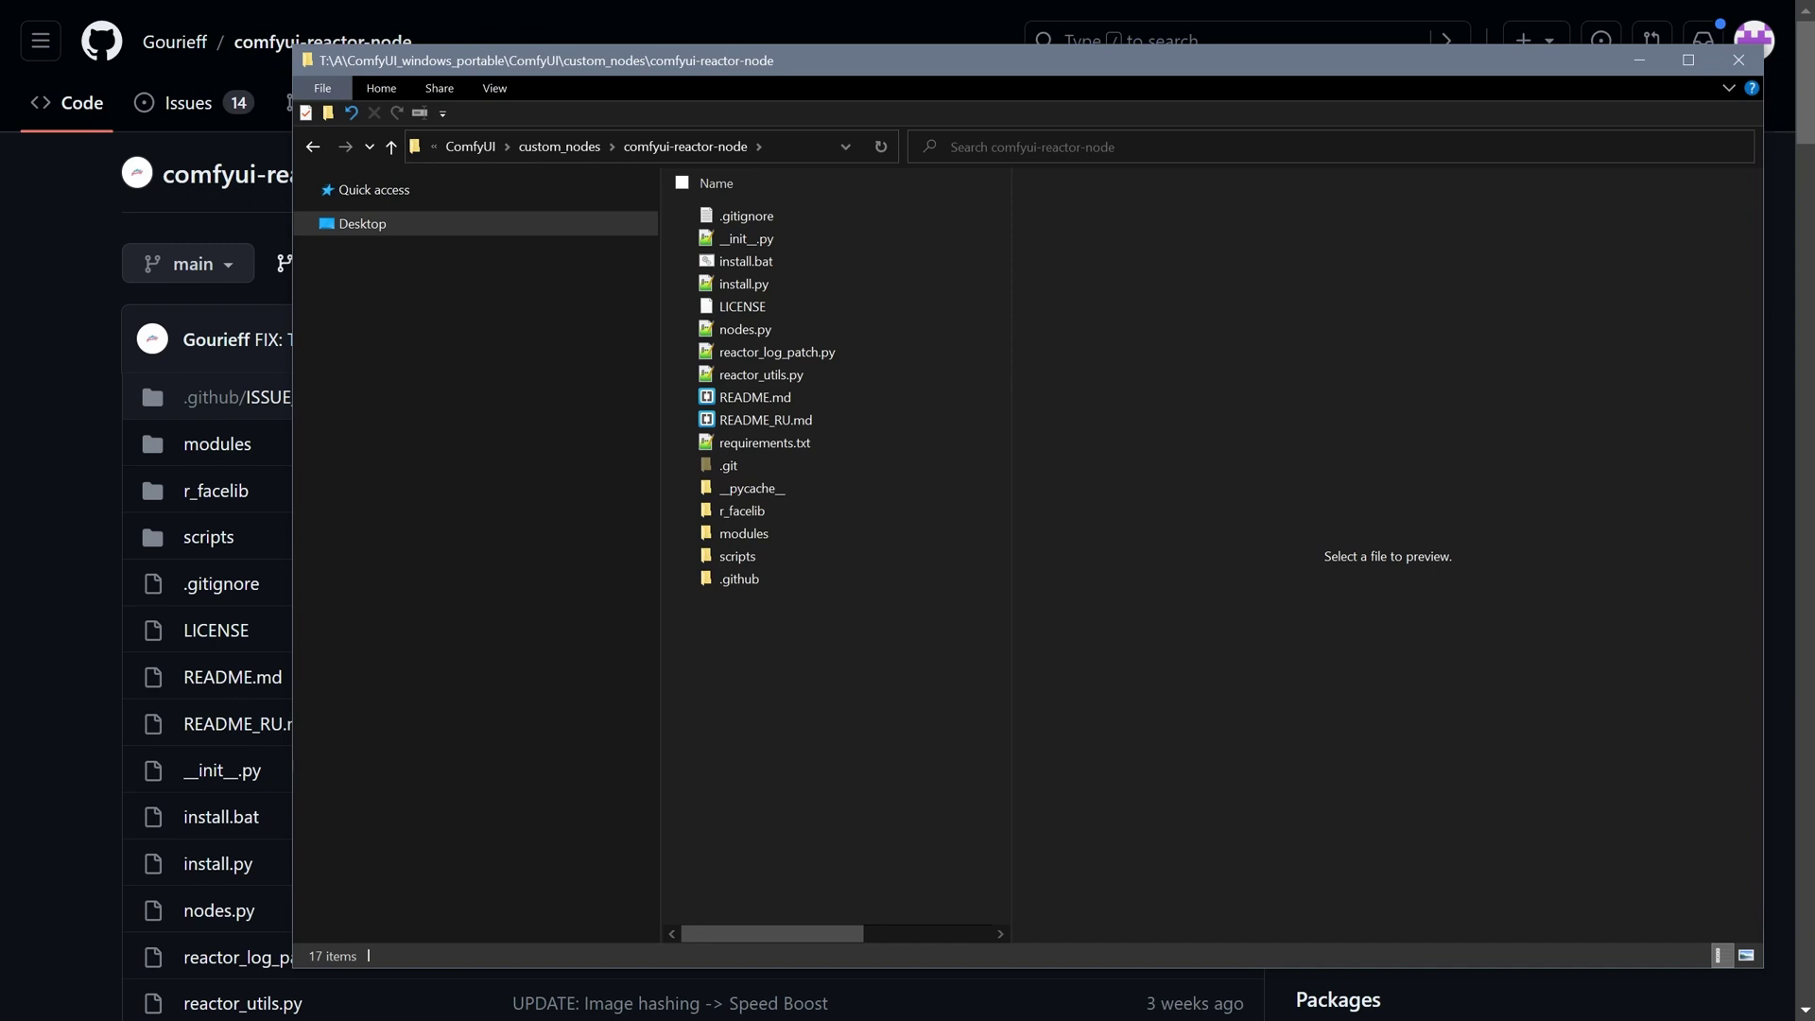
pyautogui.hotkey('alt', 'Tab')
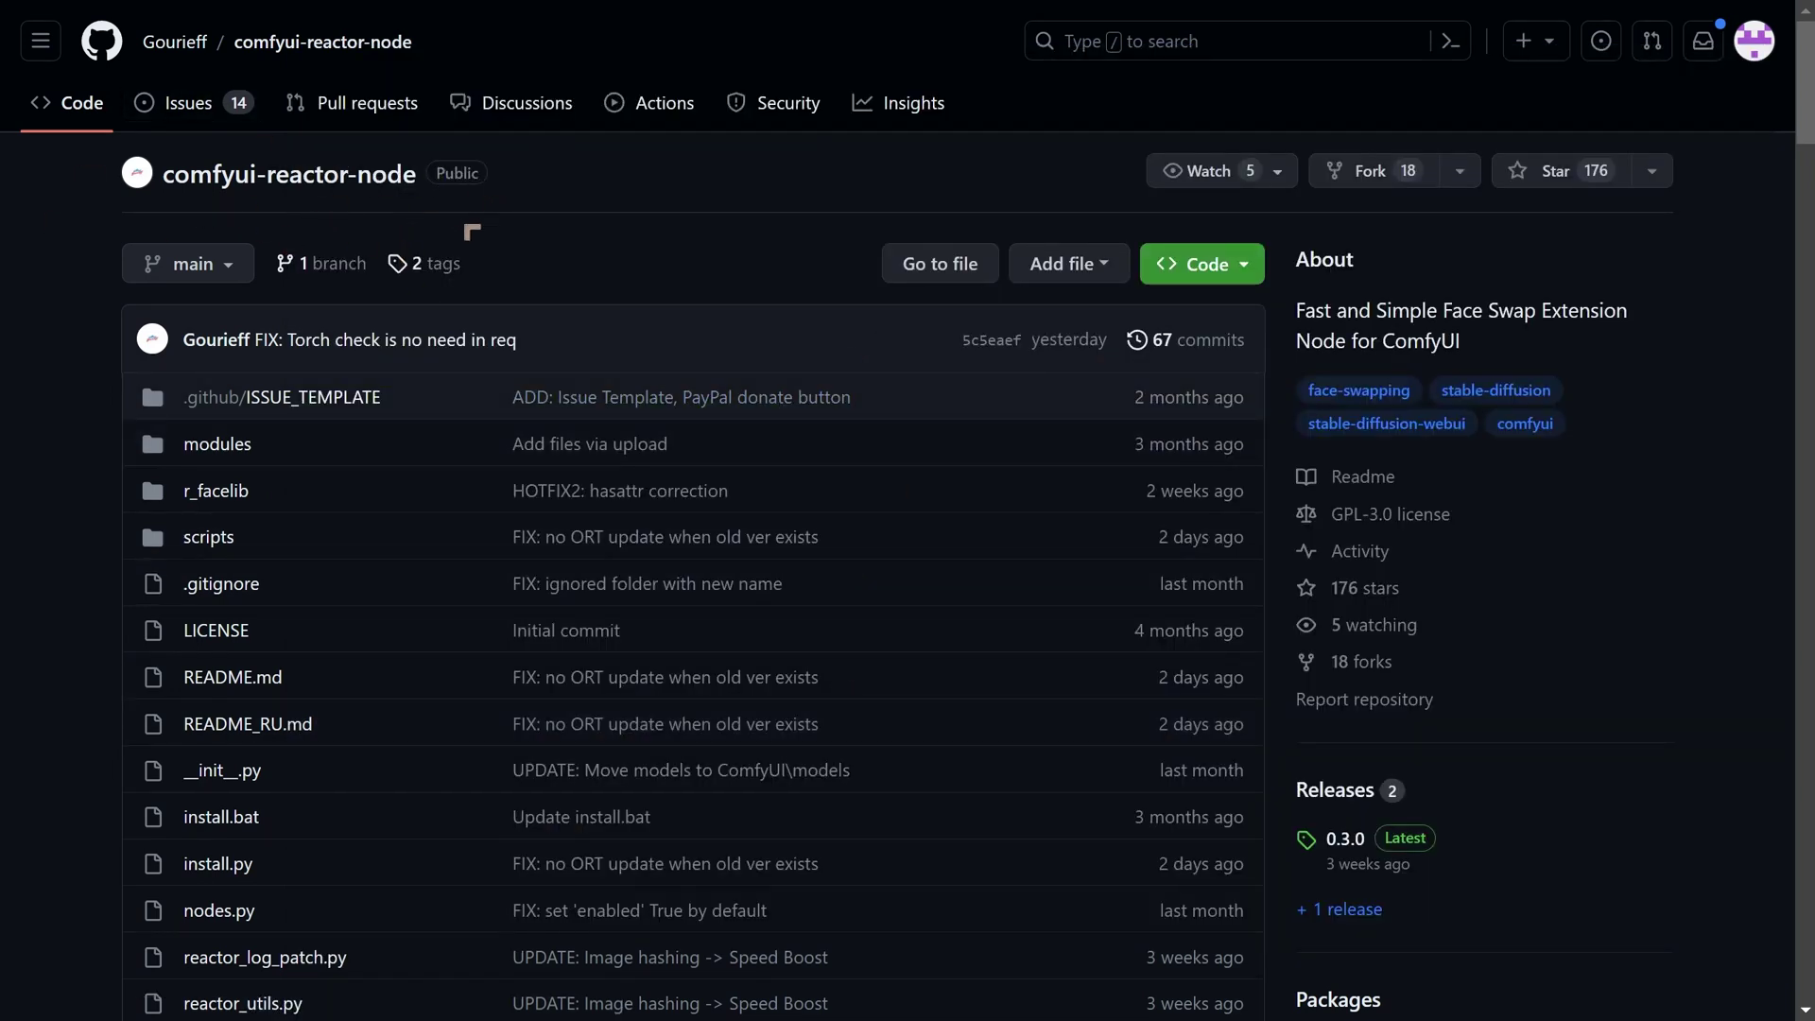
# - Scroll through the ReActor README past the demo section
pyautogui.scroll(-10, 523, 230)
pyautogui.scroll(-8, 709, 415)
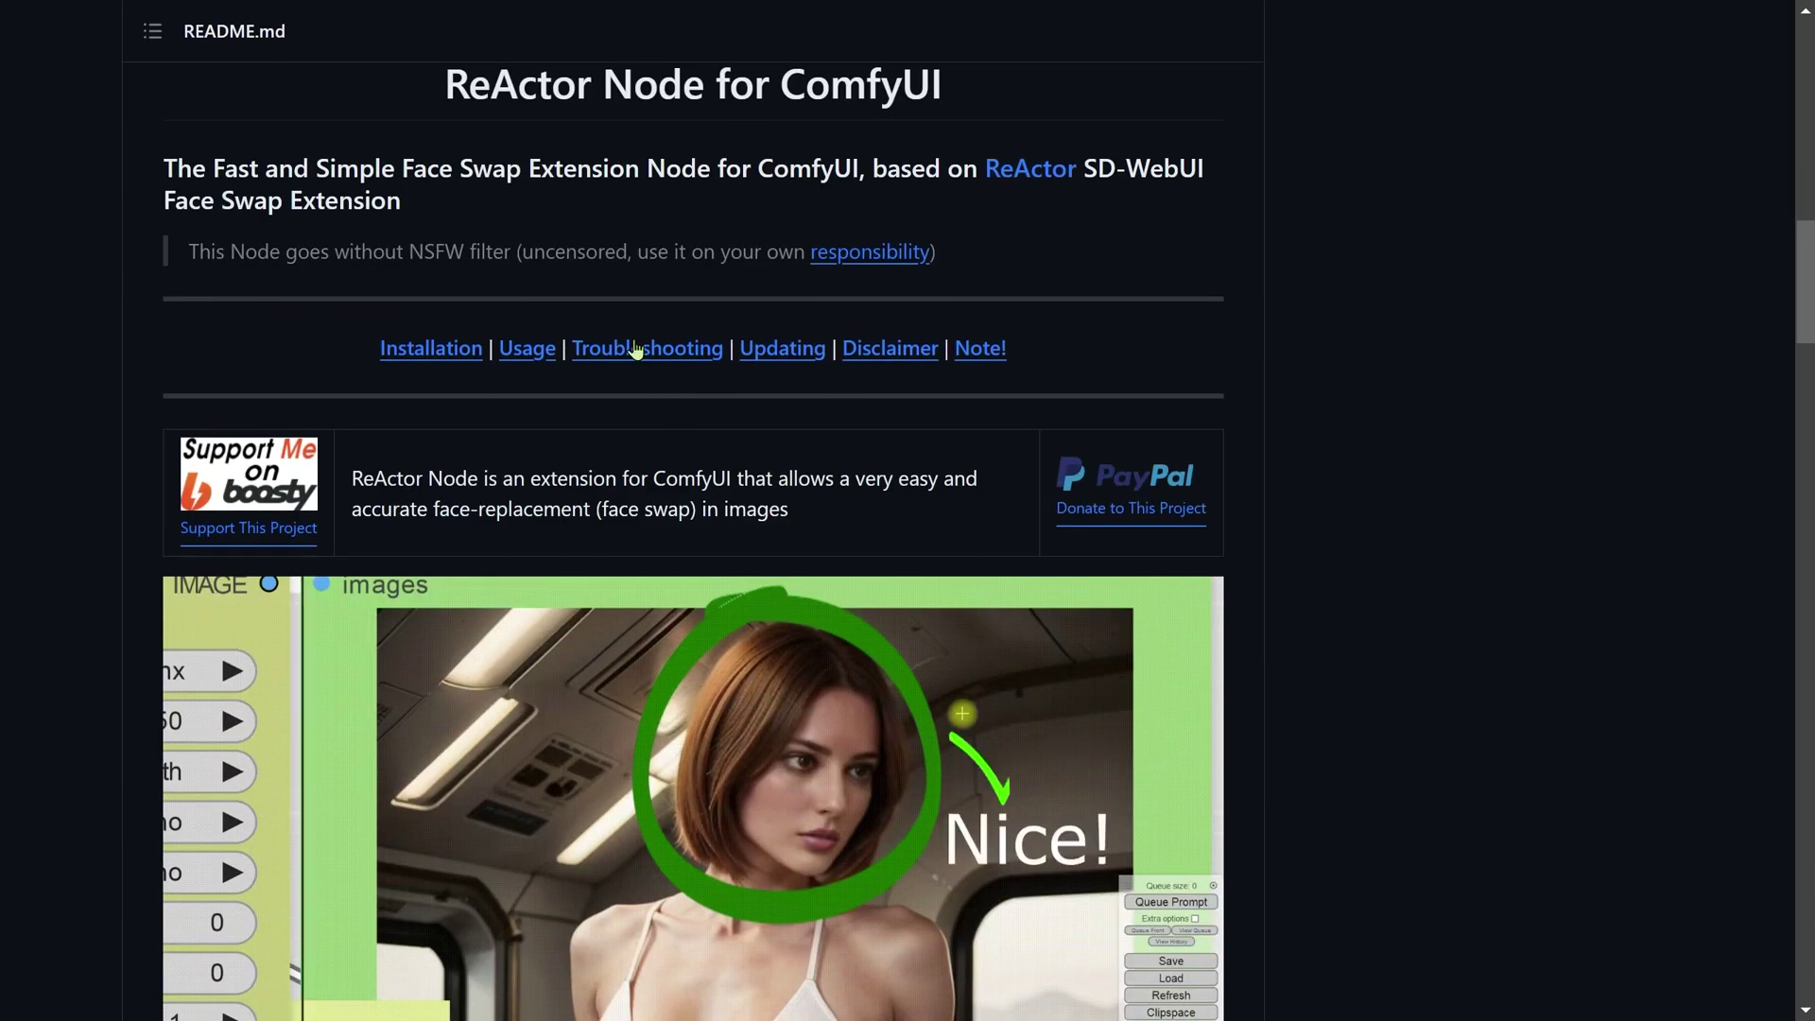
pyautogui.scroll(-5, 843, 359)
pyautogui.scroll(3, 843, 357)
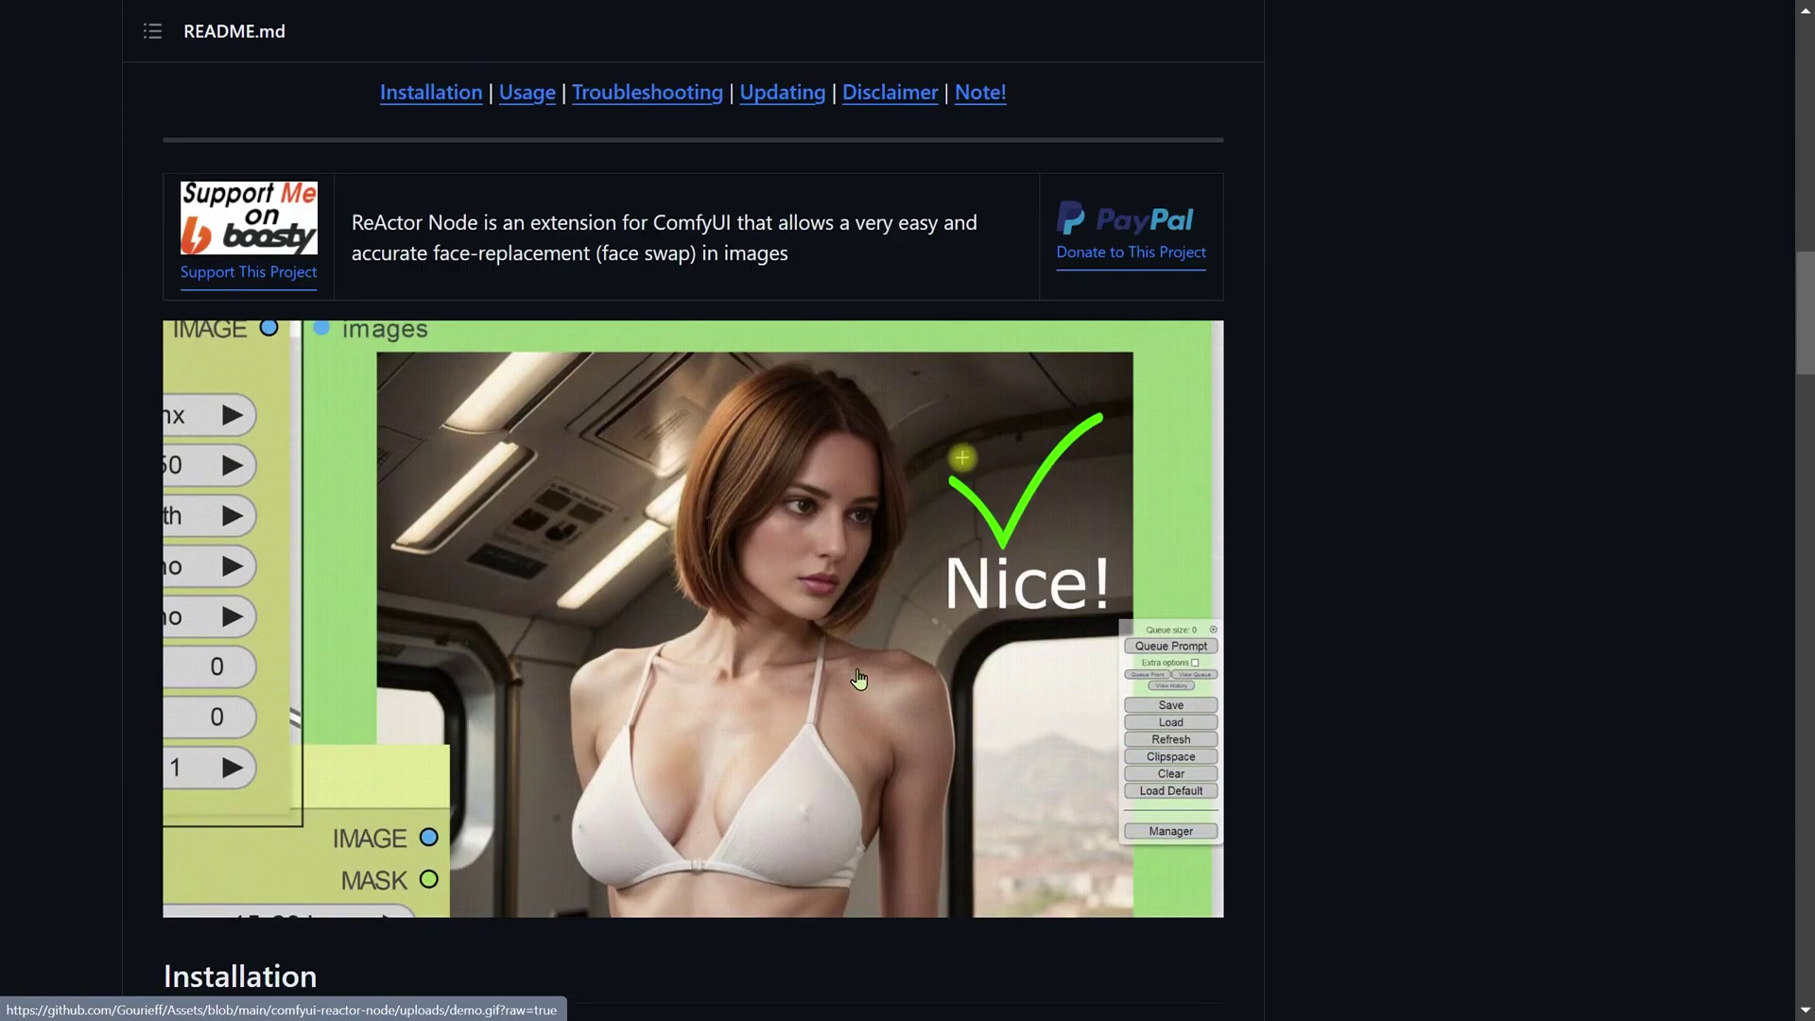
pyautogui.scroll(-1, 652, 711)
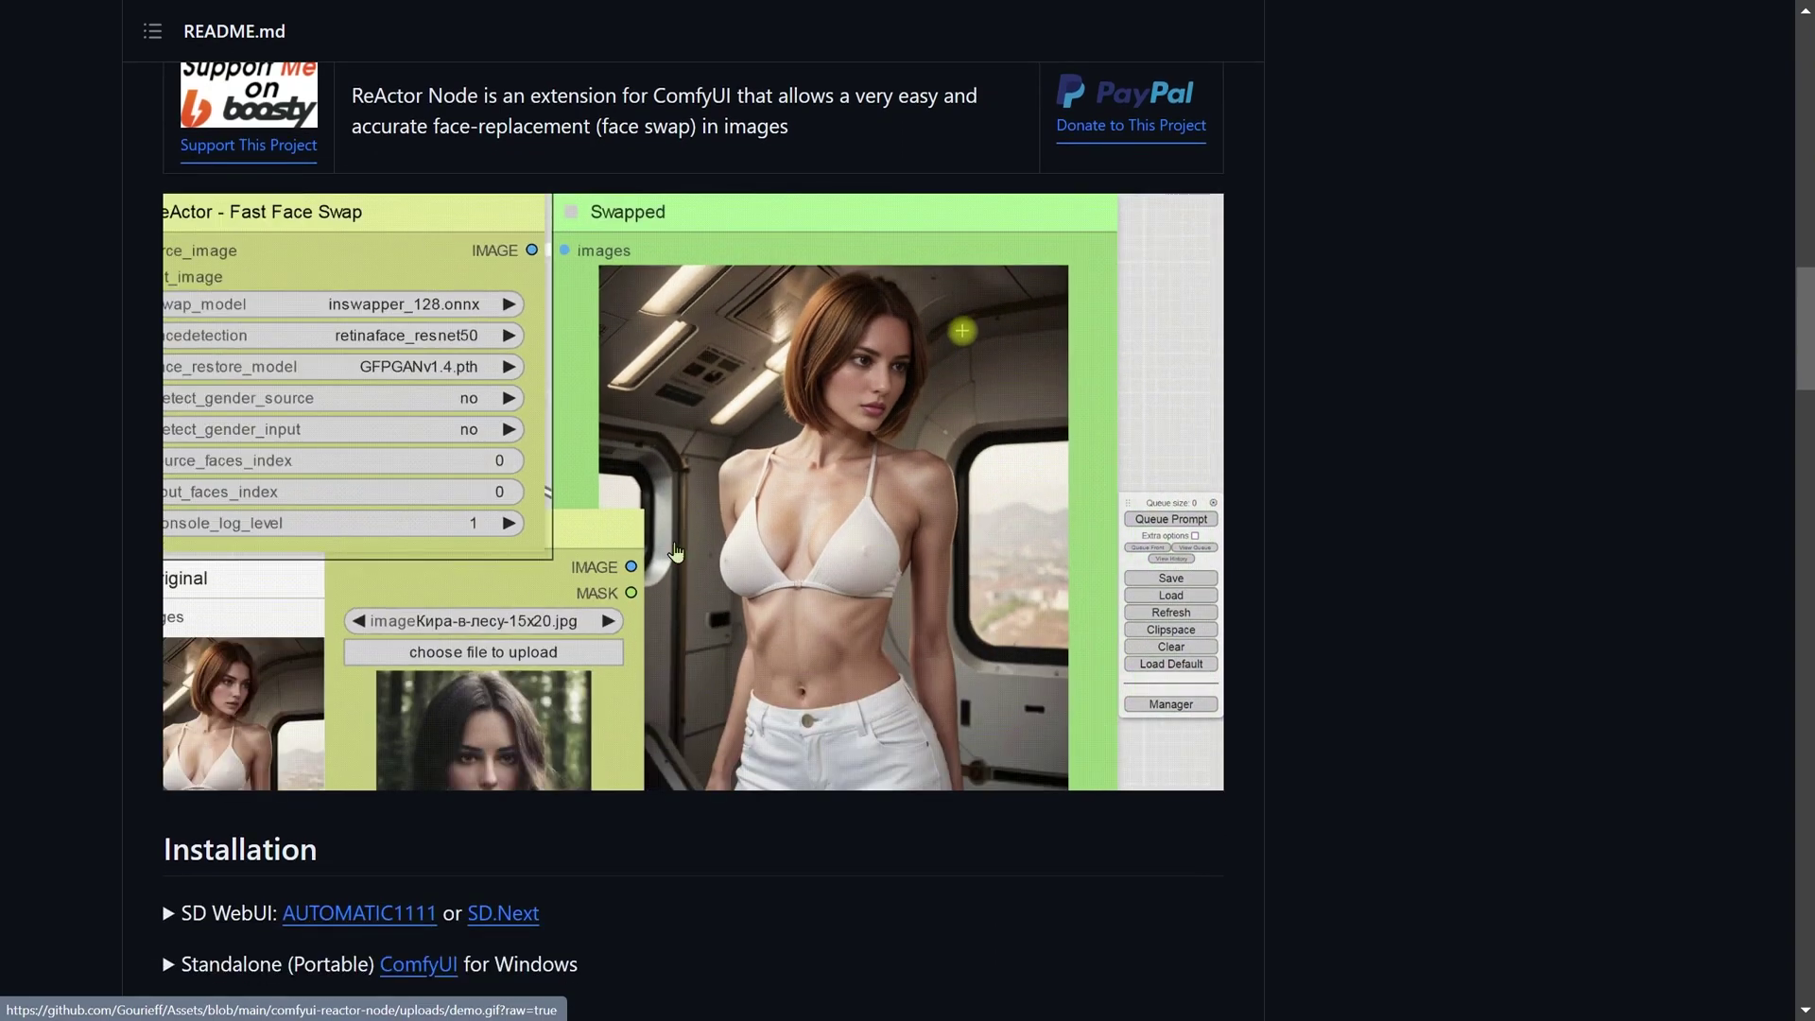
pyautogui.scroll(3, 702, 541)
pyautogui.scroll(1, 702, 541)
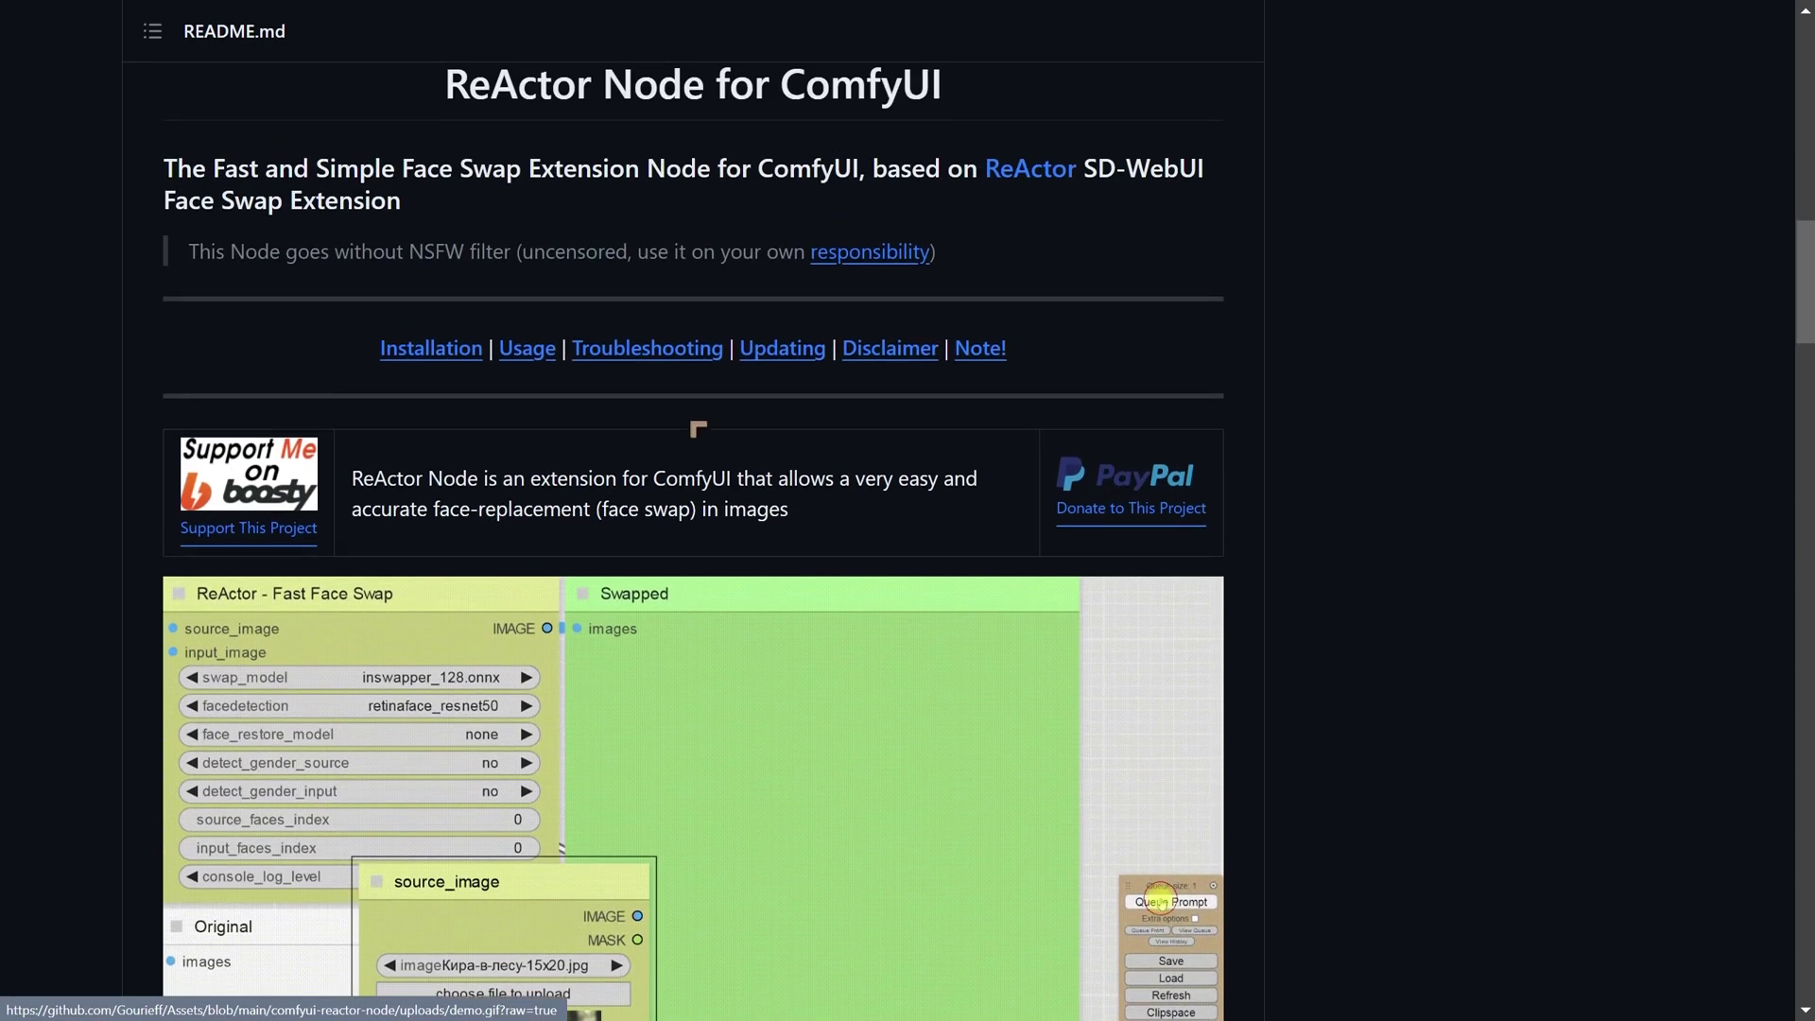
# - Jump to Troubleshooting and read on to the Updating and Disclaimer sections
pyautogui.click(638, 360)
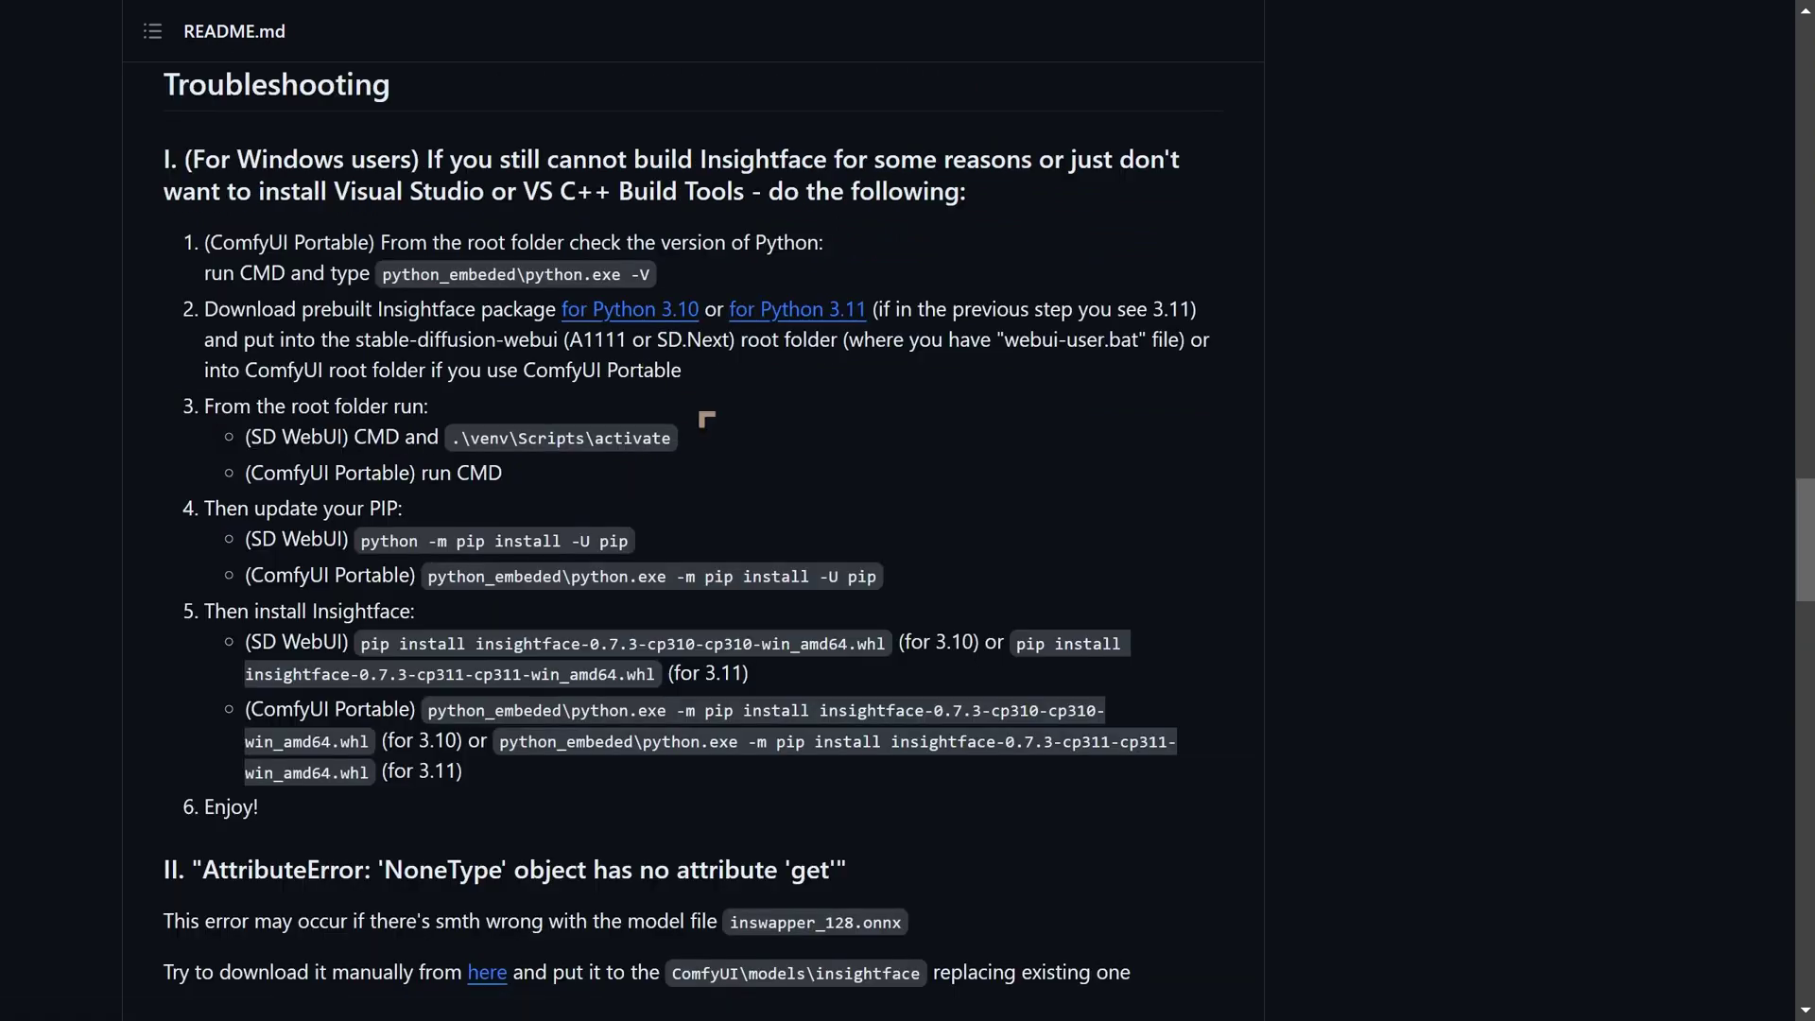
pyautogui.scroll(-1, 680, 513)
pyautogui.scroll(1, 679, 513)
pyautogui.scroll(-15, 674, 677)
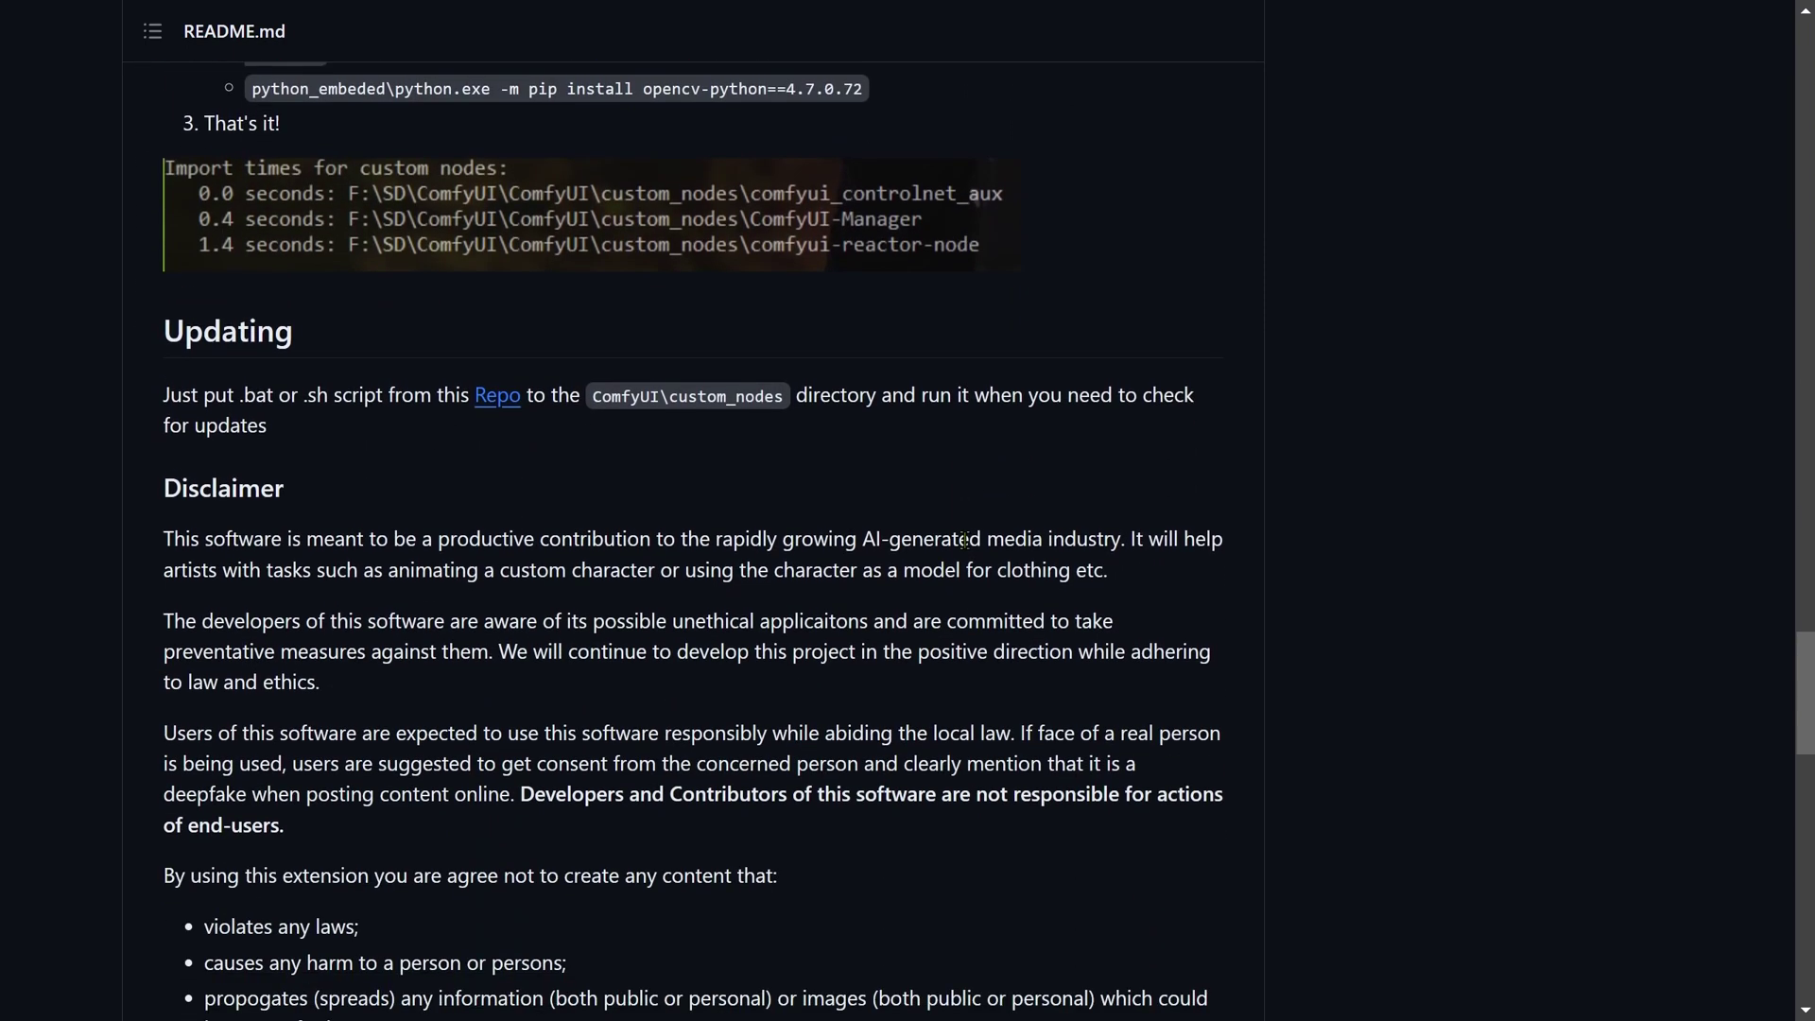
pyautogui.scroll(-5, 841, 472)
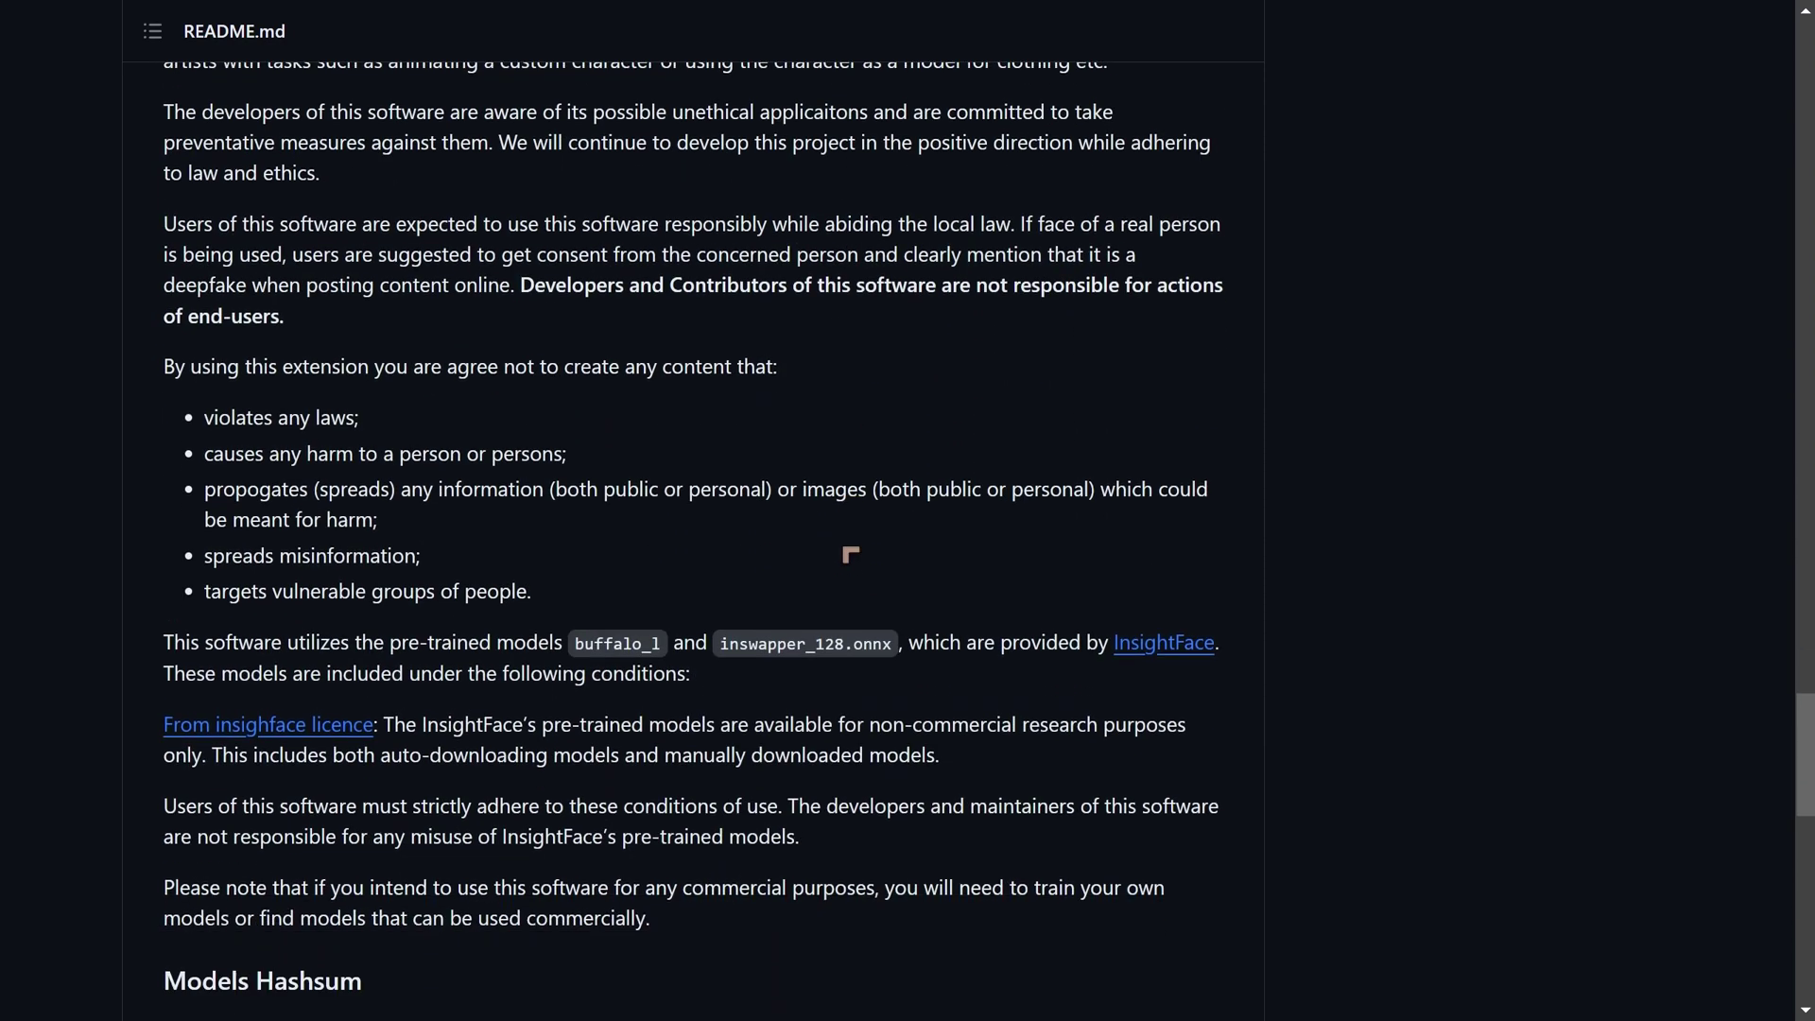
pyautogui.scroll(3, 852, 555)
pyautogui.scroll(1, 793, 589)
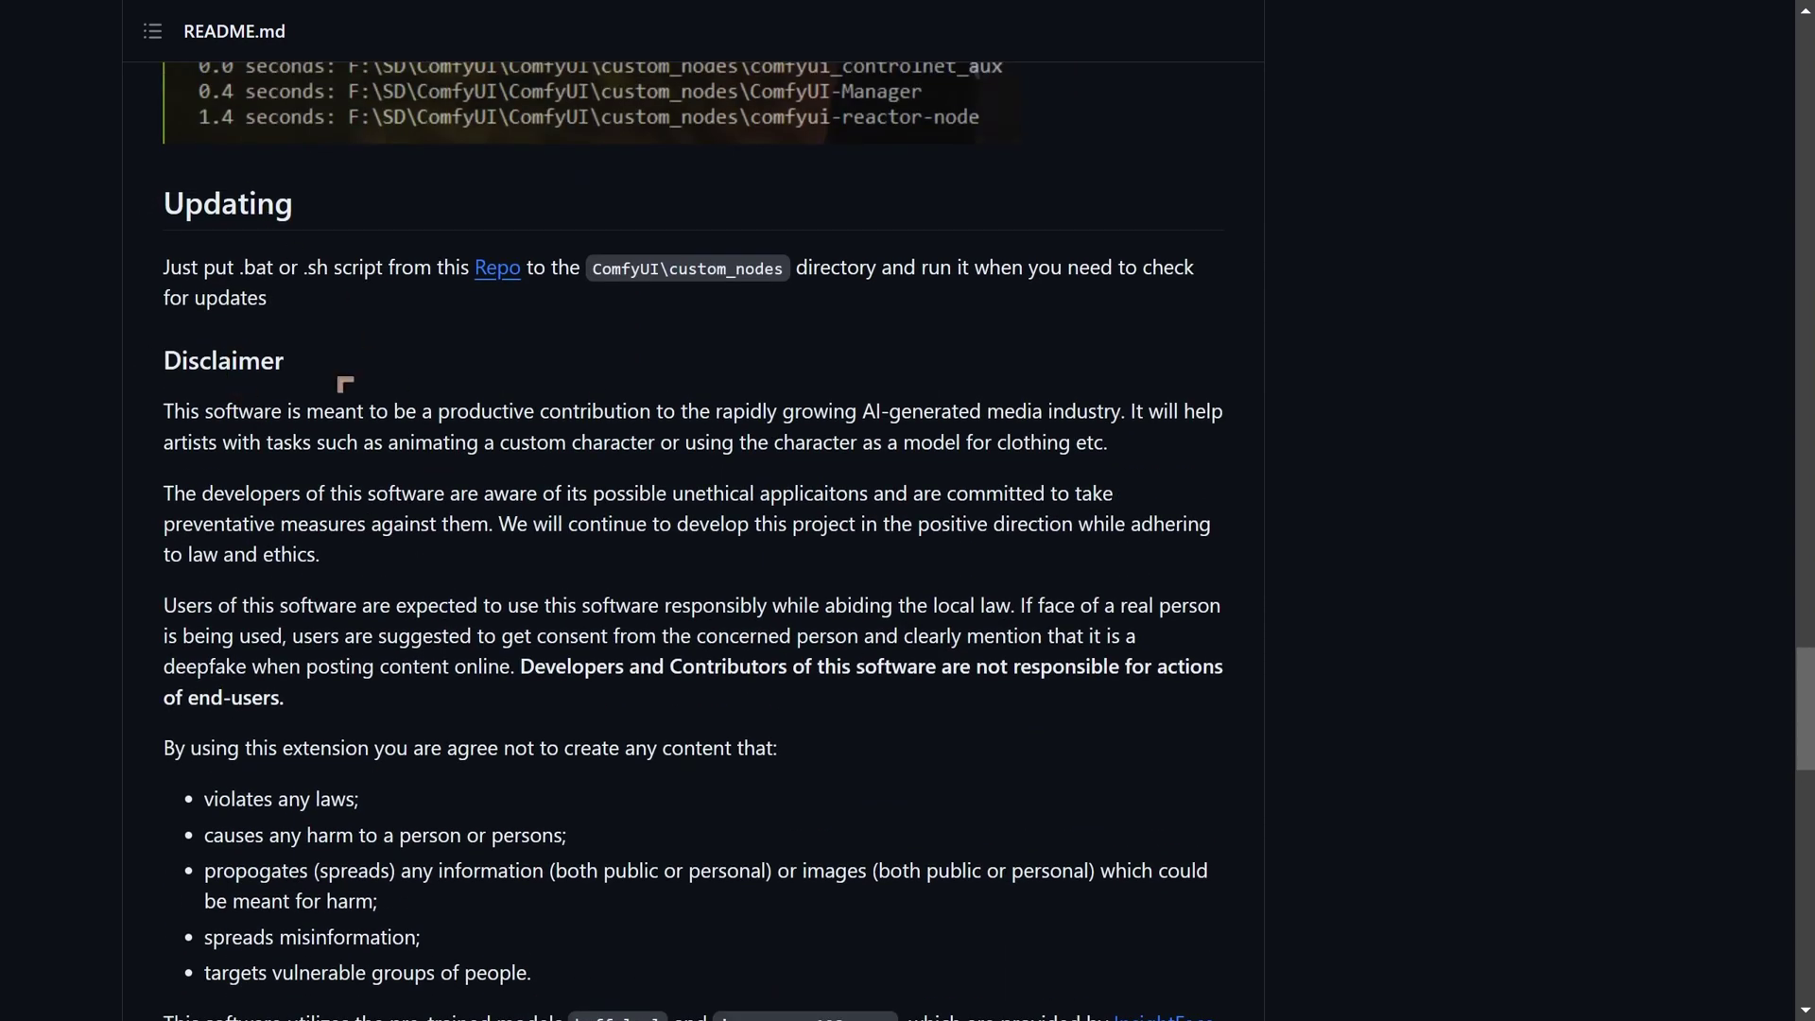
pyautogui.moveTo(144, 357)
pyautogui.mouseDown()
pyautogui.moveTo(203, 386)
pyautogui.moveTo(172, 371)
pyautogui.mouseUp()
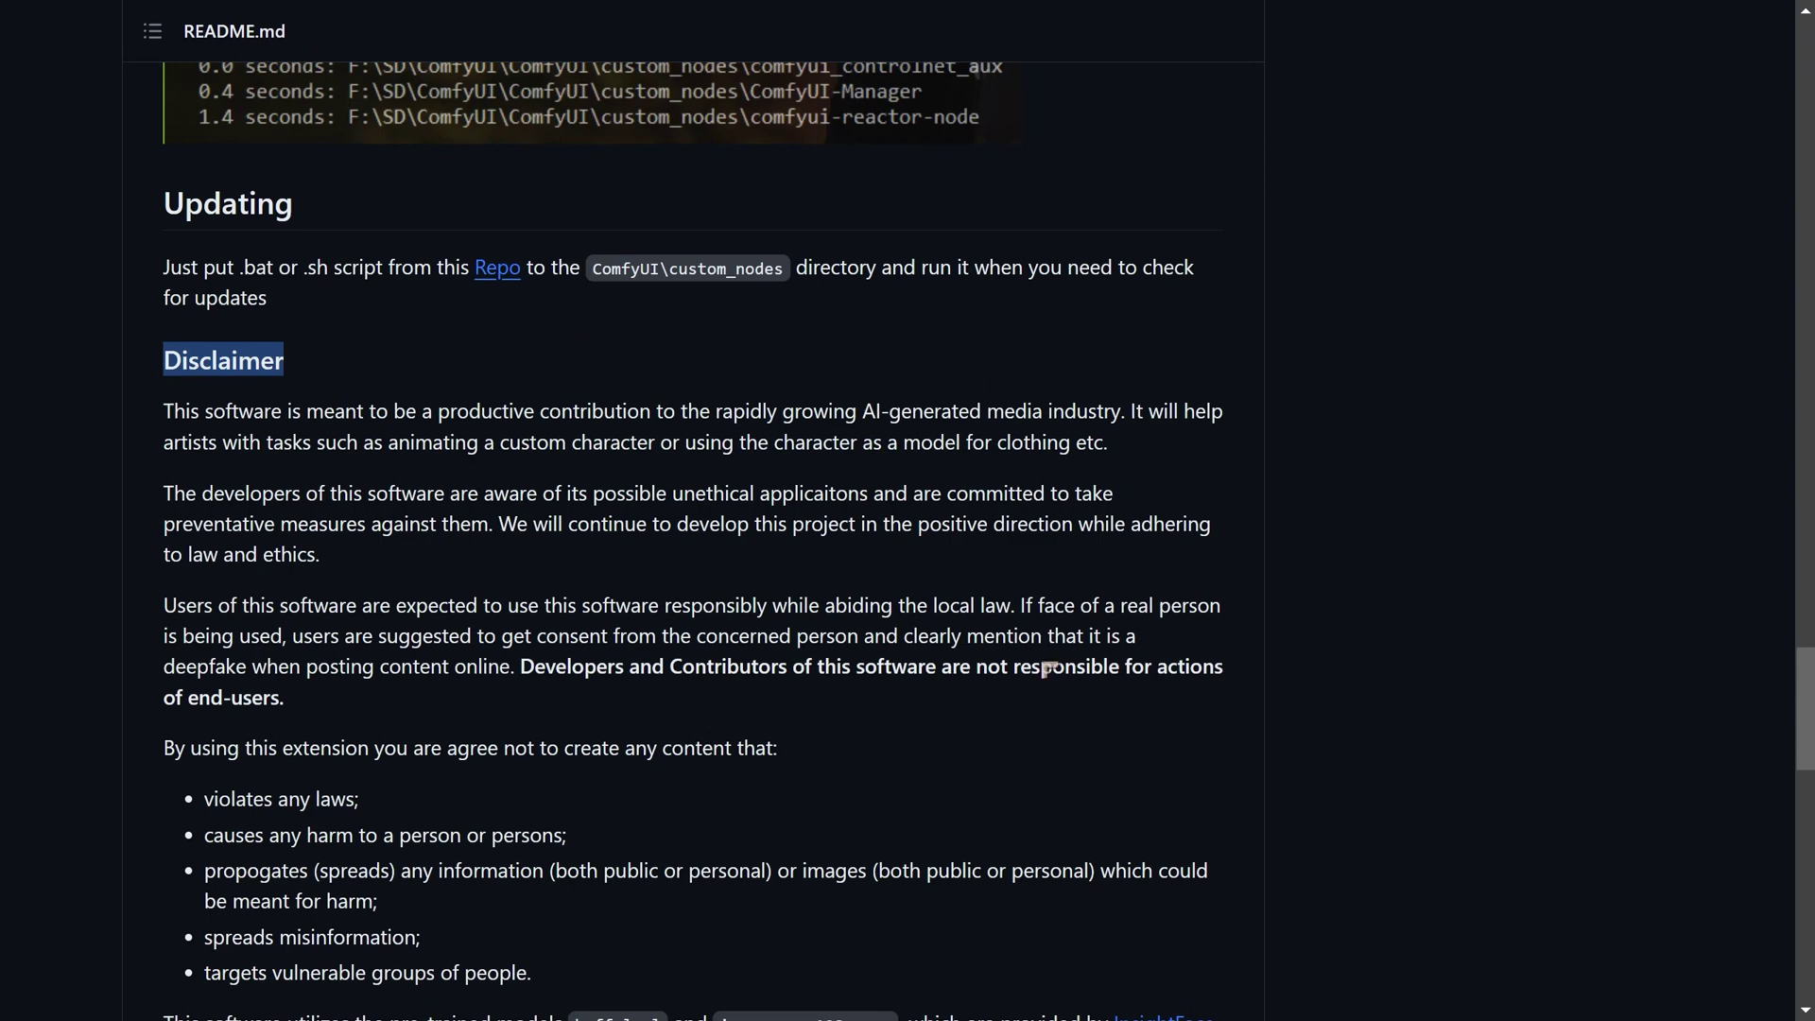
pyautogui.scroll(-2, 868, 897)
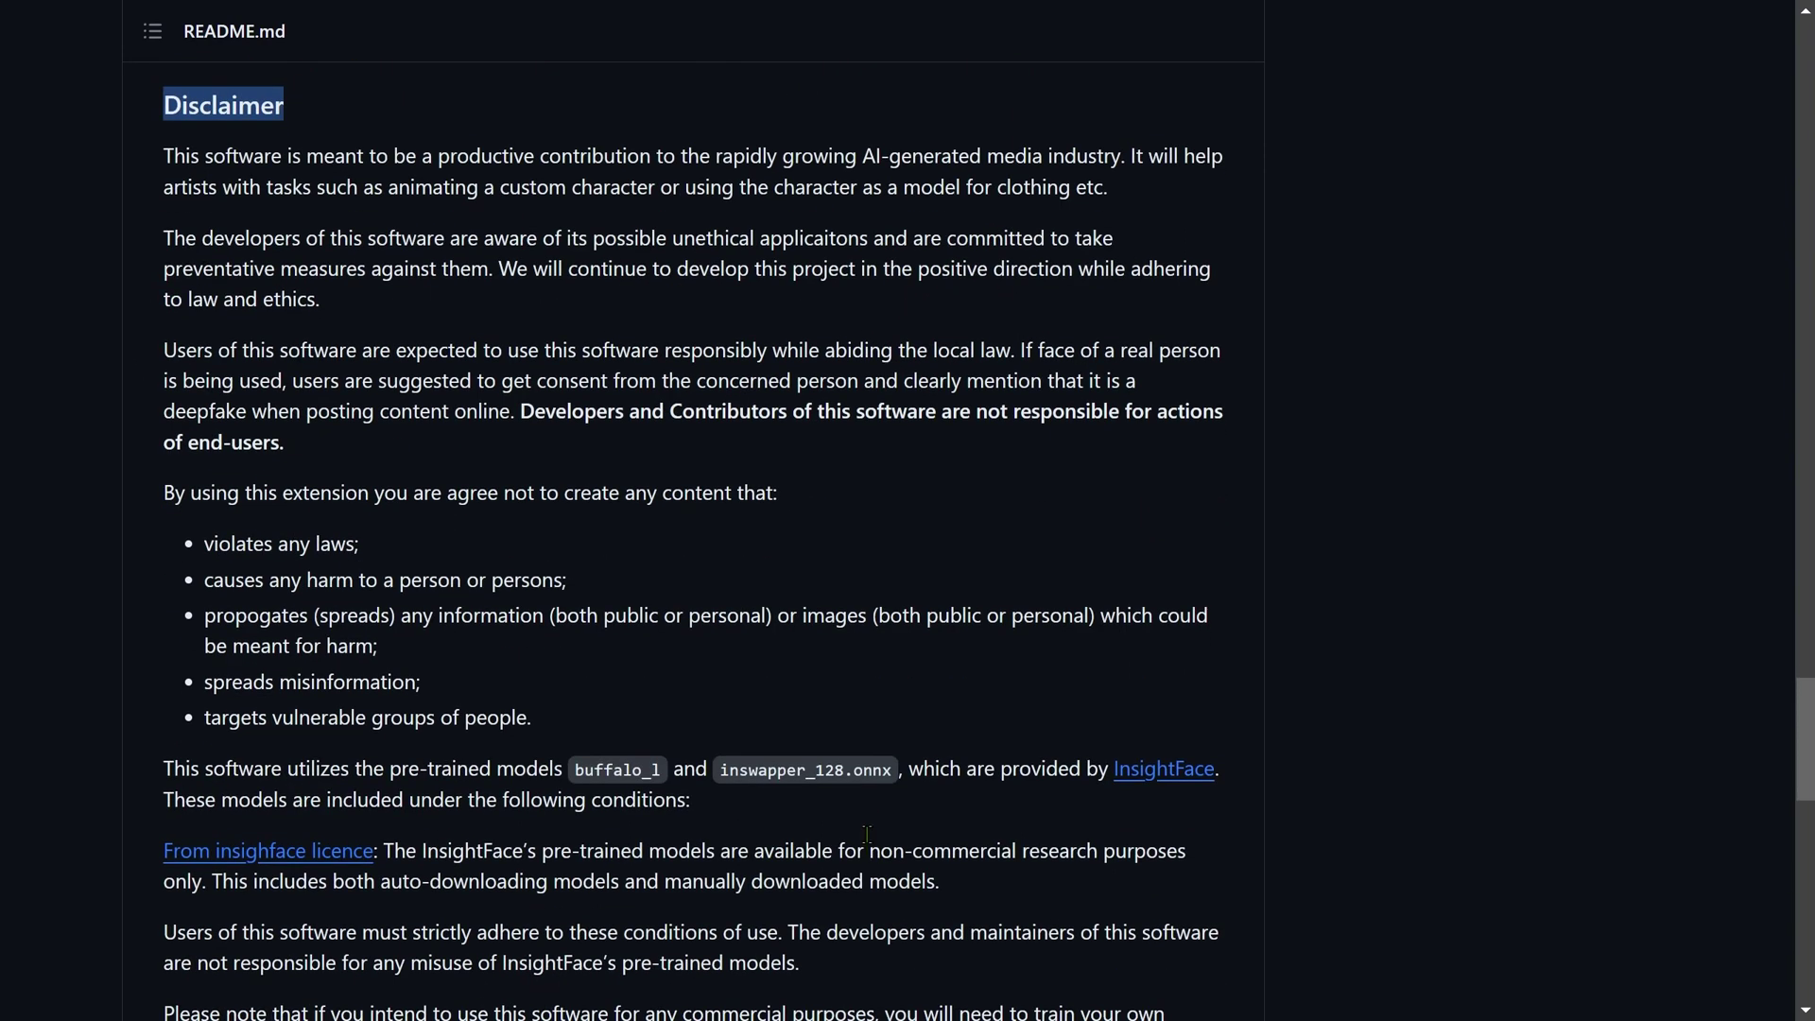
pyautogui.scroll(1, 866, 834)
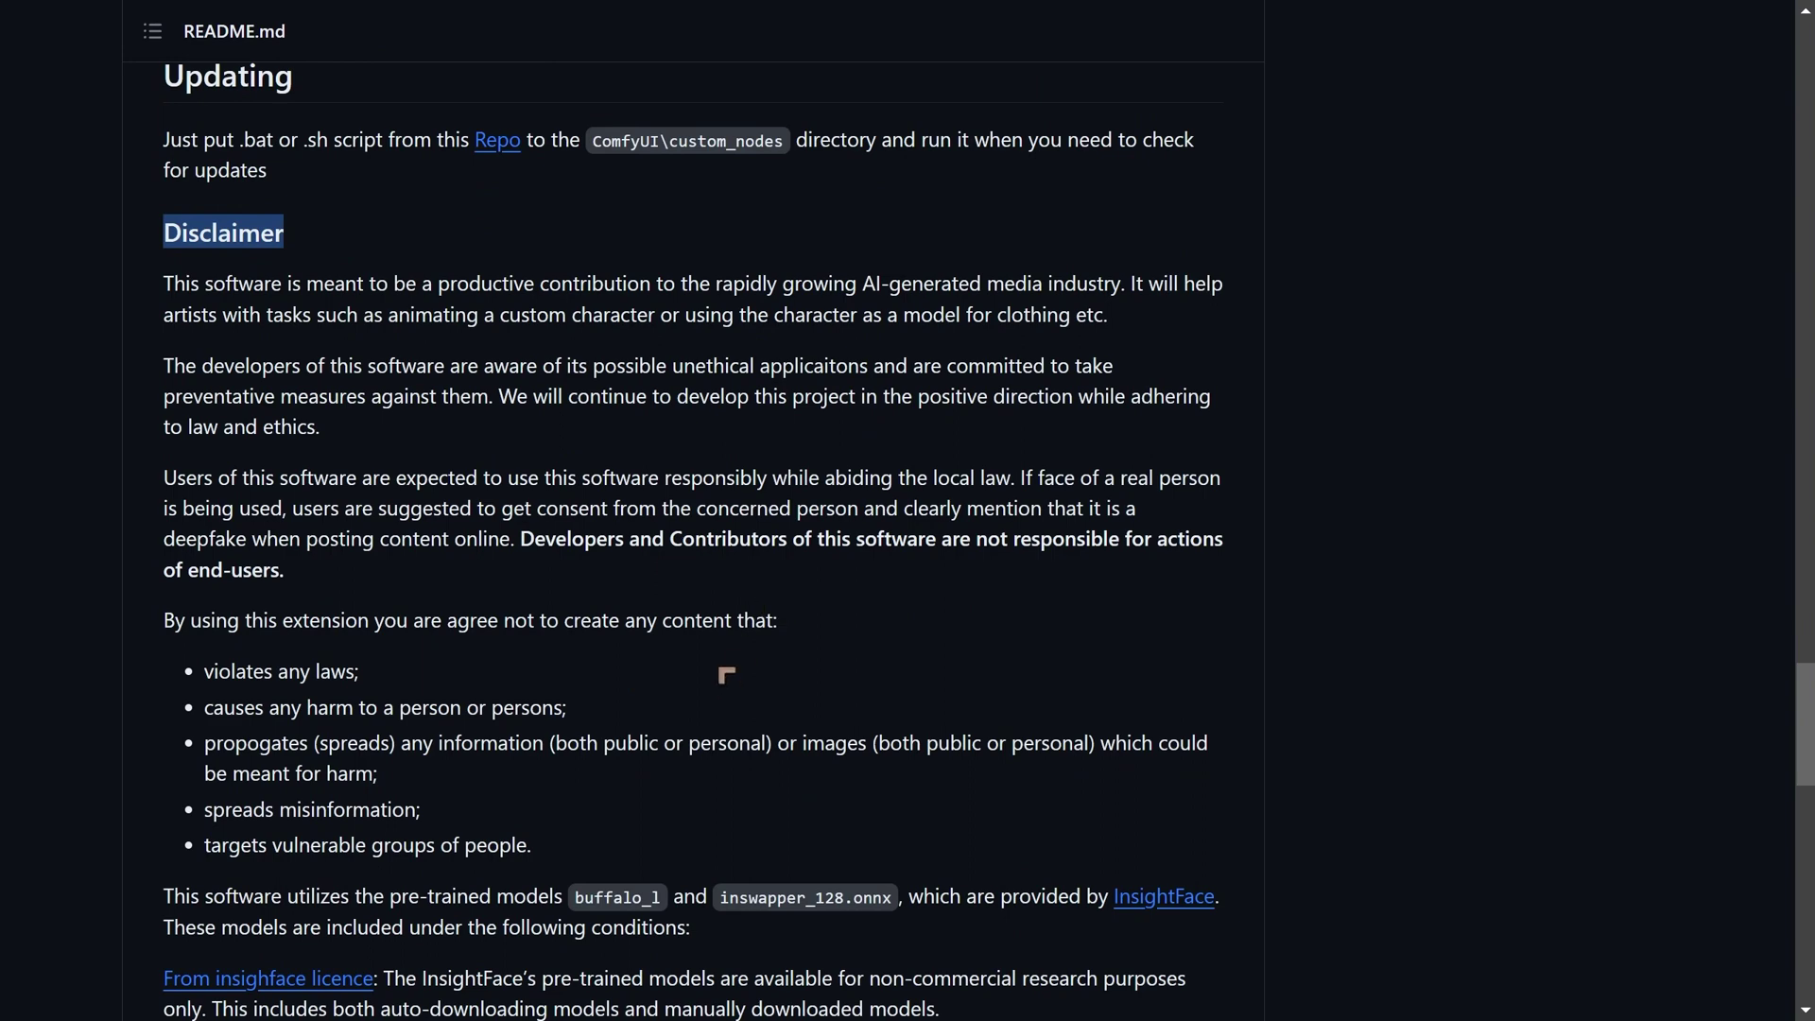
pyautogui.scroll(-3, 725, 675)
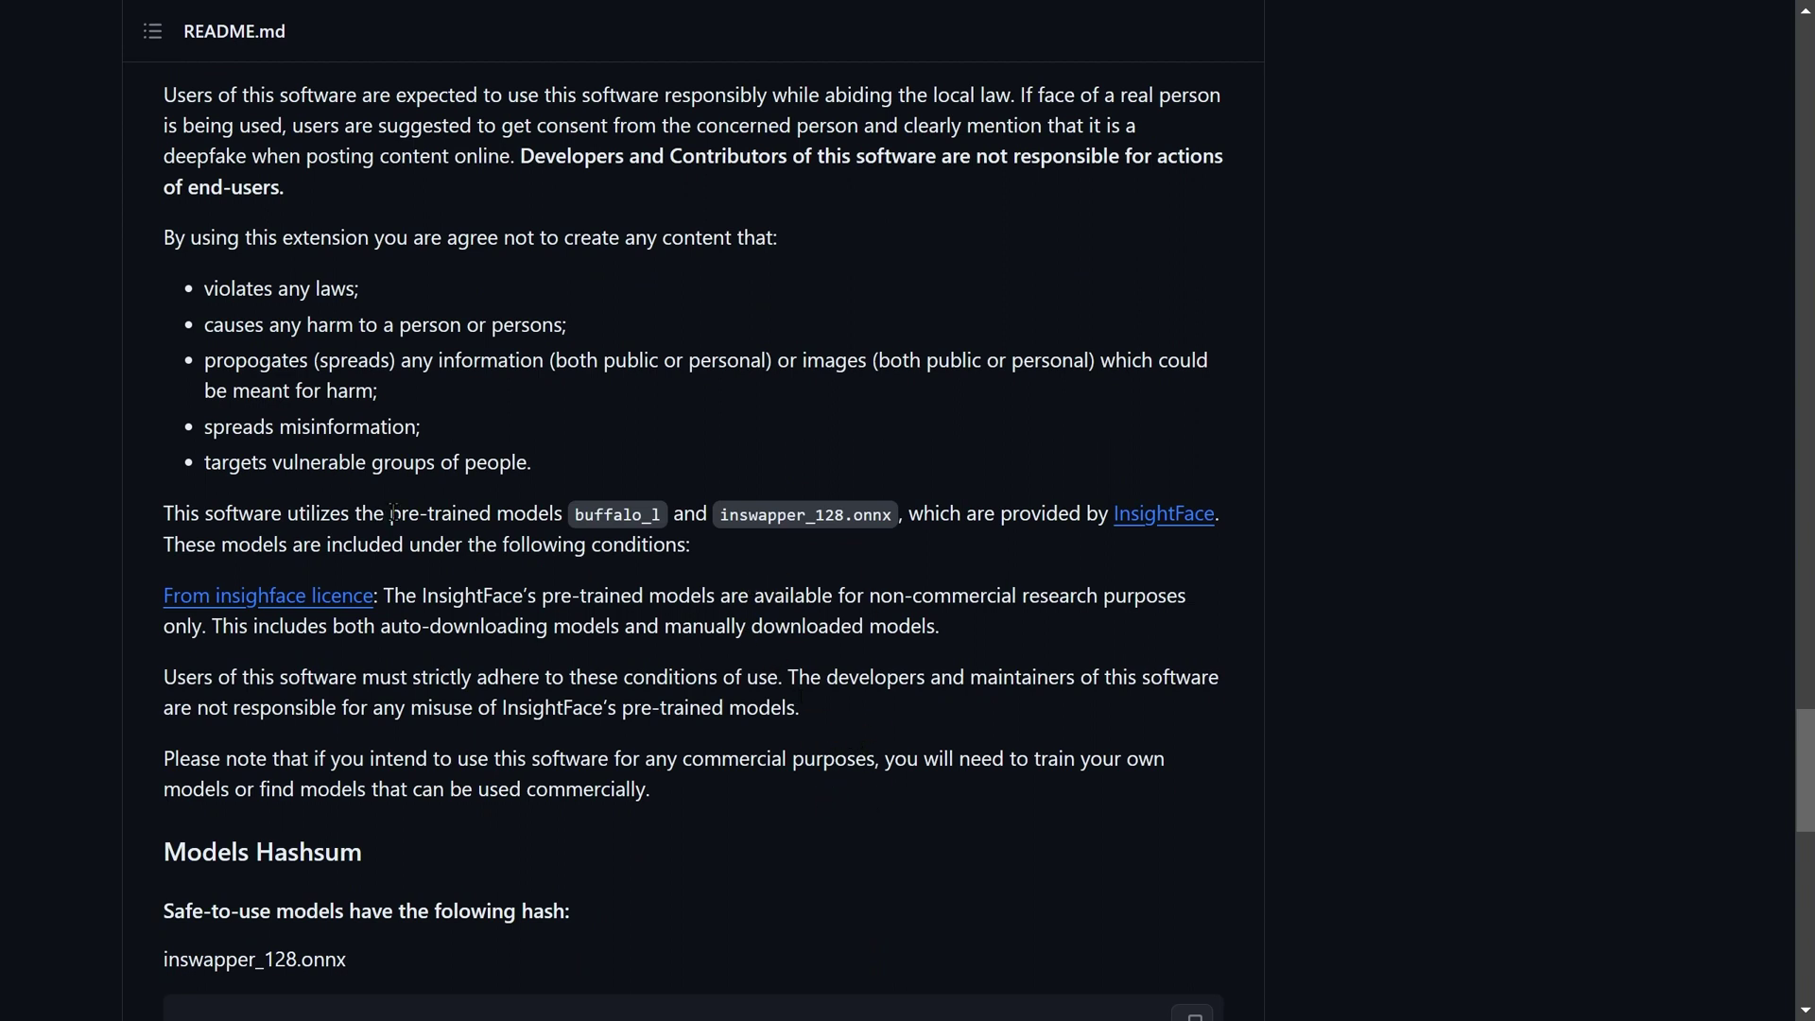
pyautogui.moveTo(393, 515); pyautogui.dragTo(945, 508)
pyautogui.click(1099, 579)
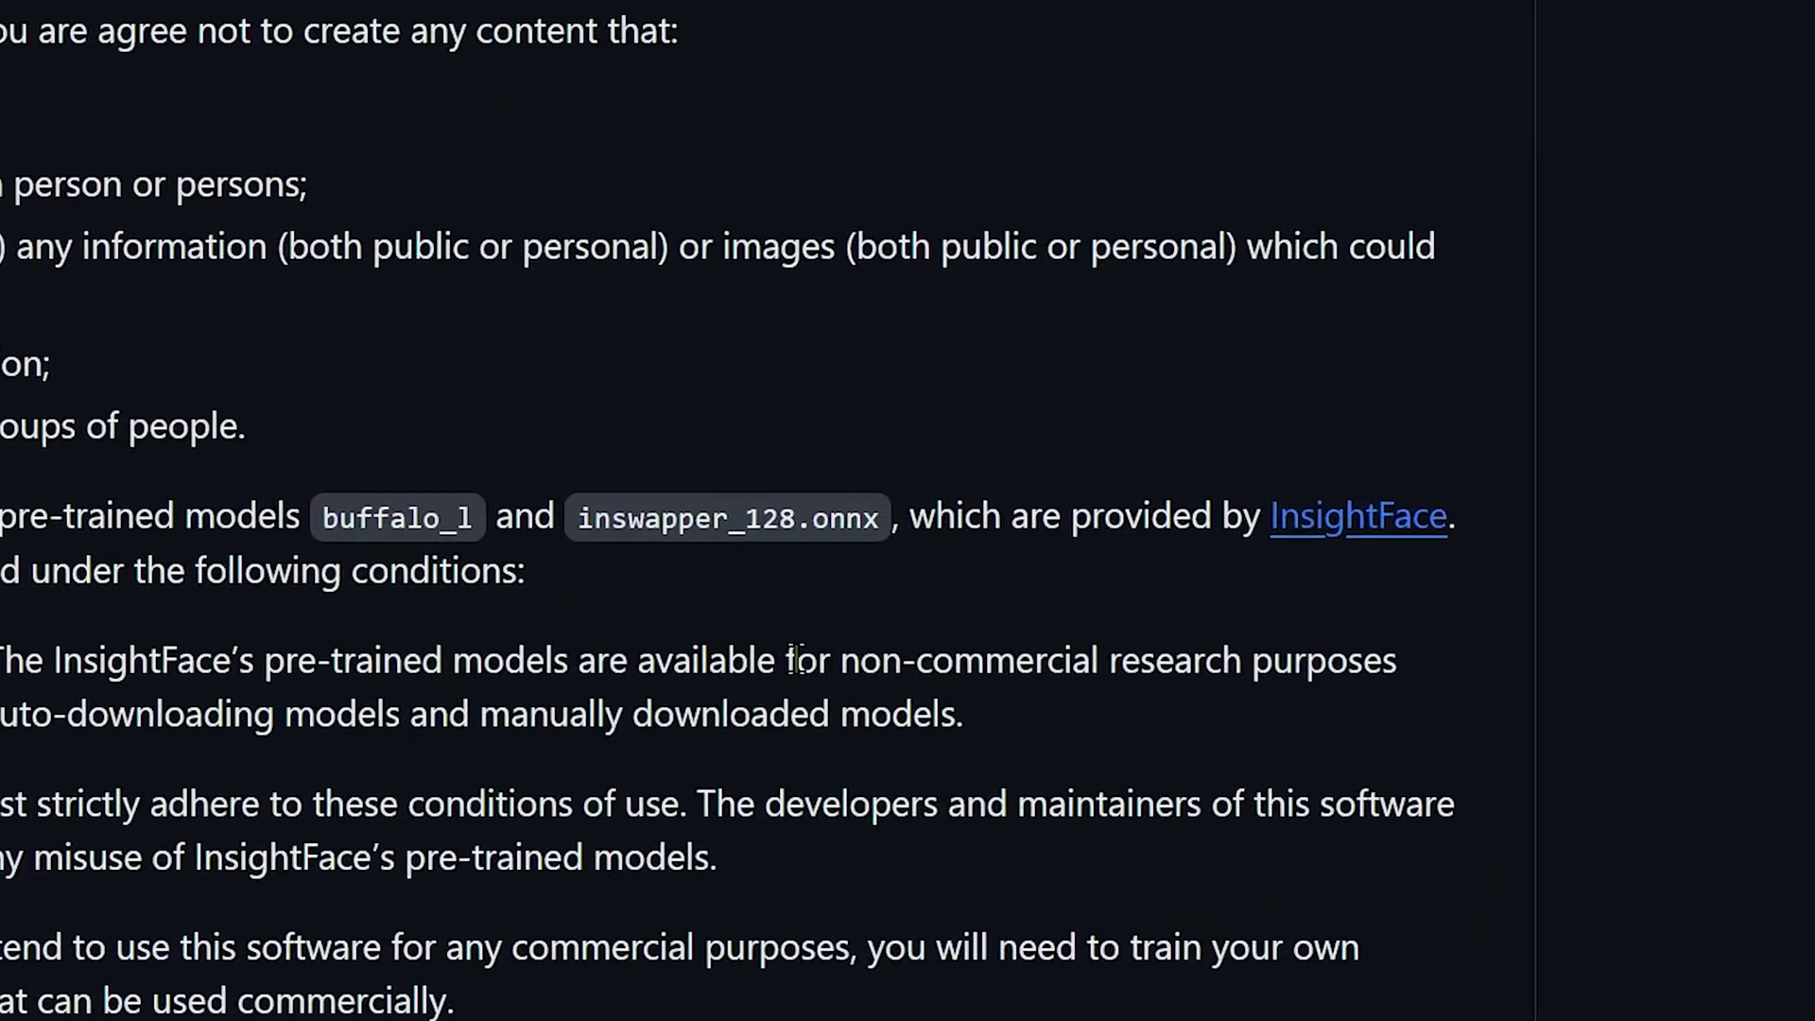
pyautogui.moveTo(857, 623); pyautogui.dragTo(1024, 624)
pyautogui.moveTo(1101, 702); pyautogui.dragTo(1536, 702)
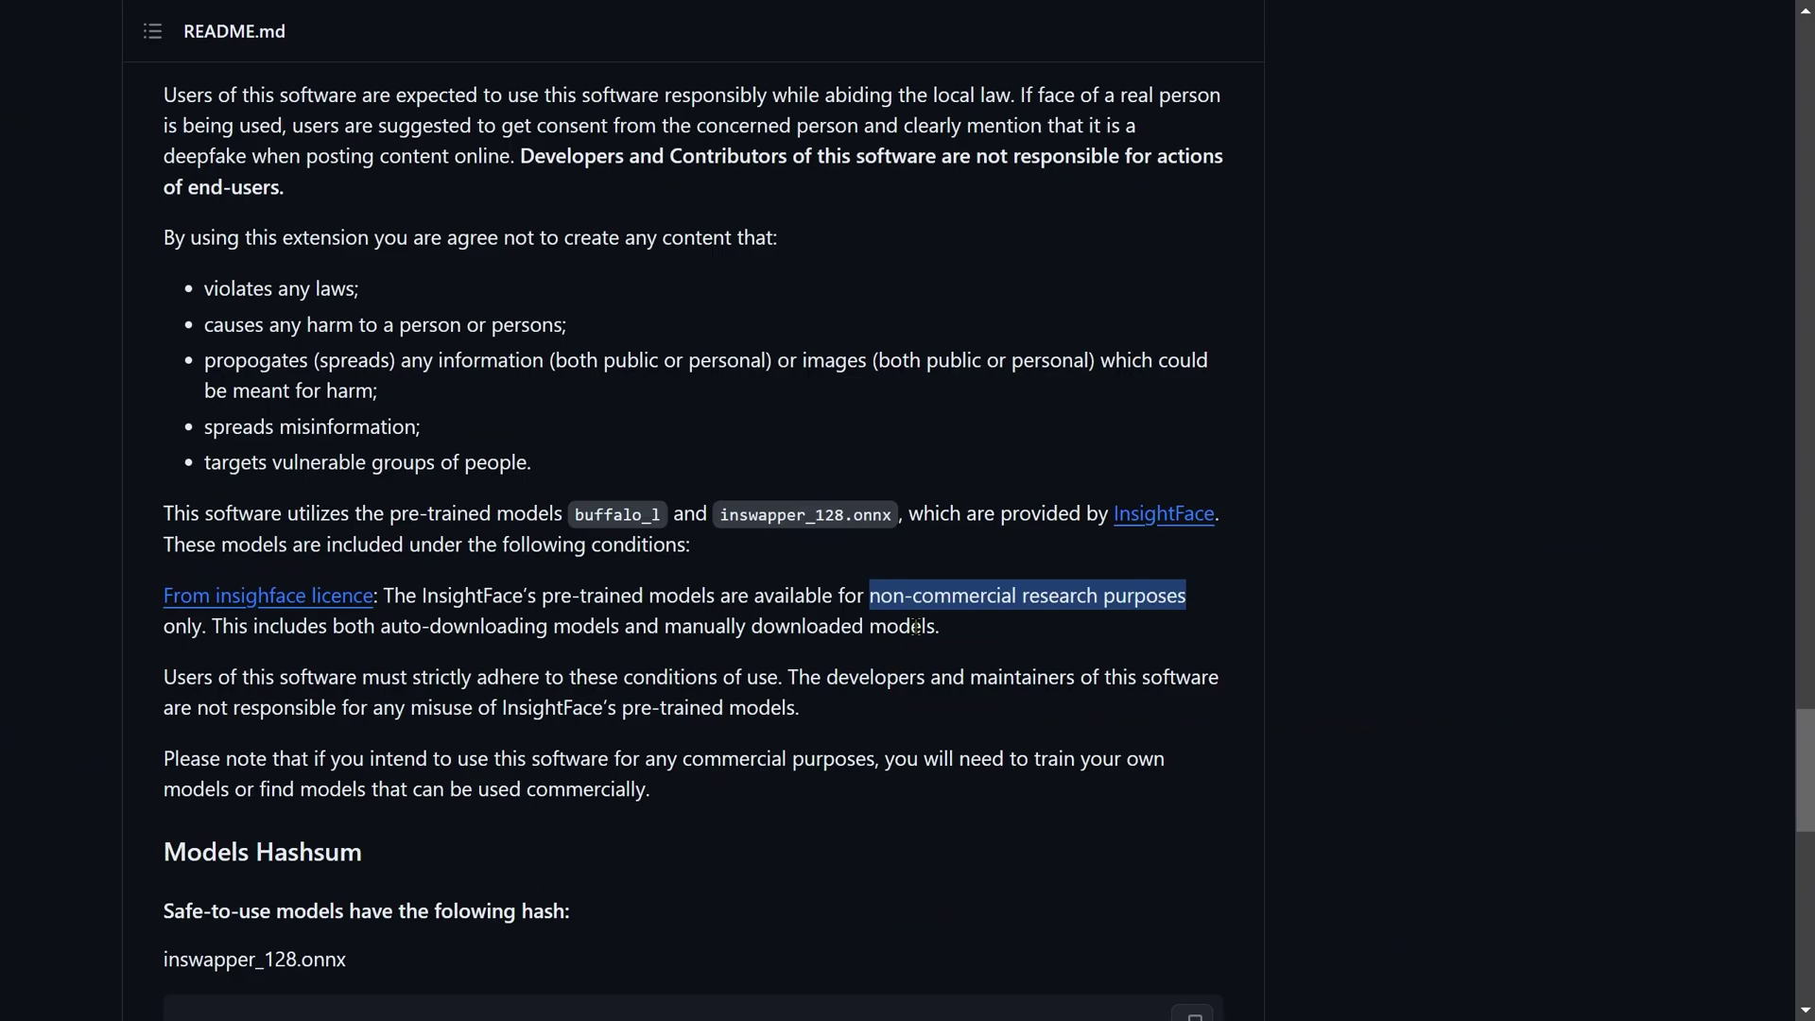
pyautogui.click(927, 605)
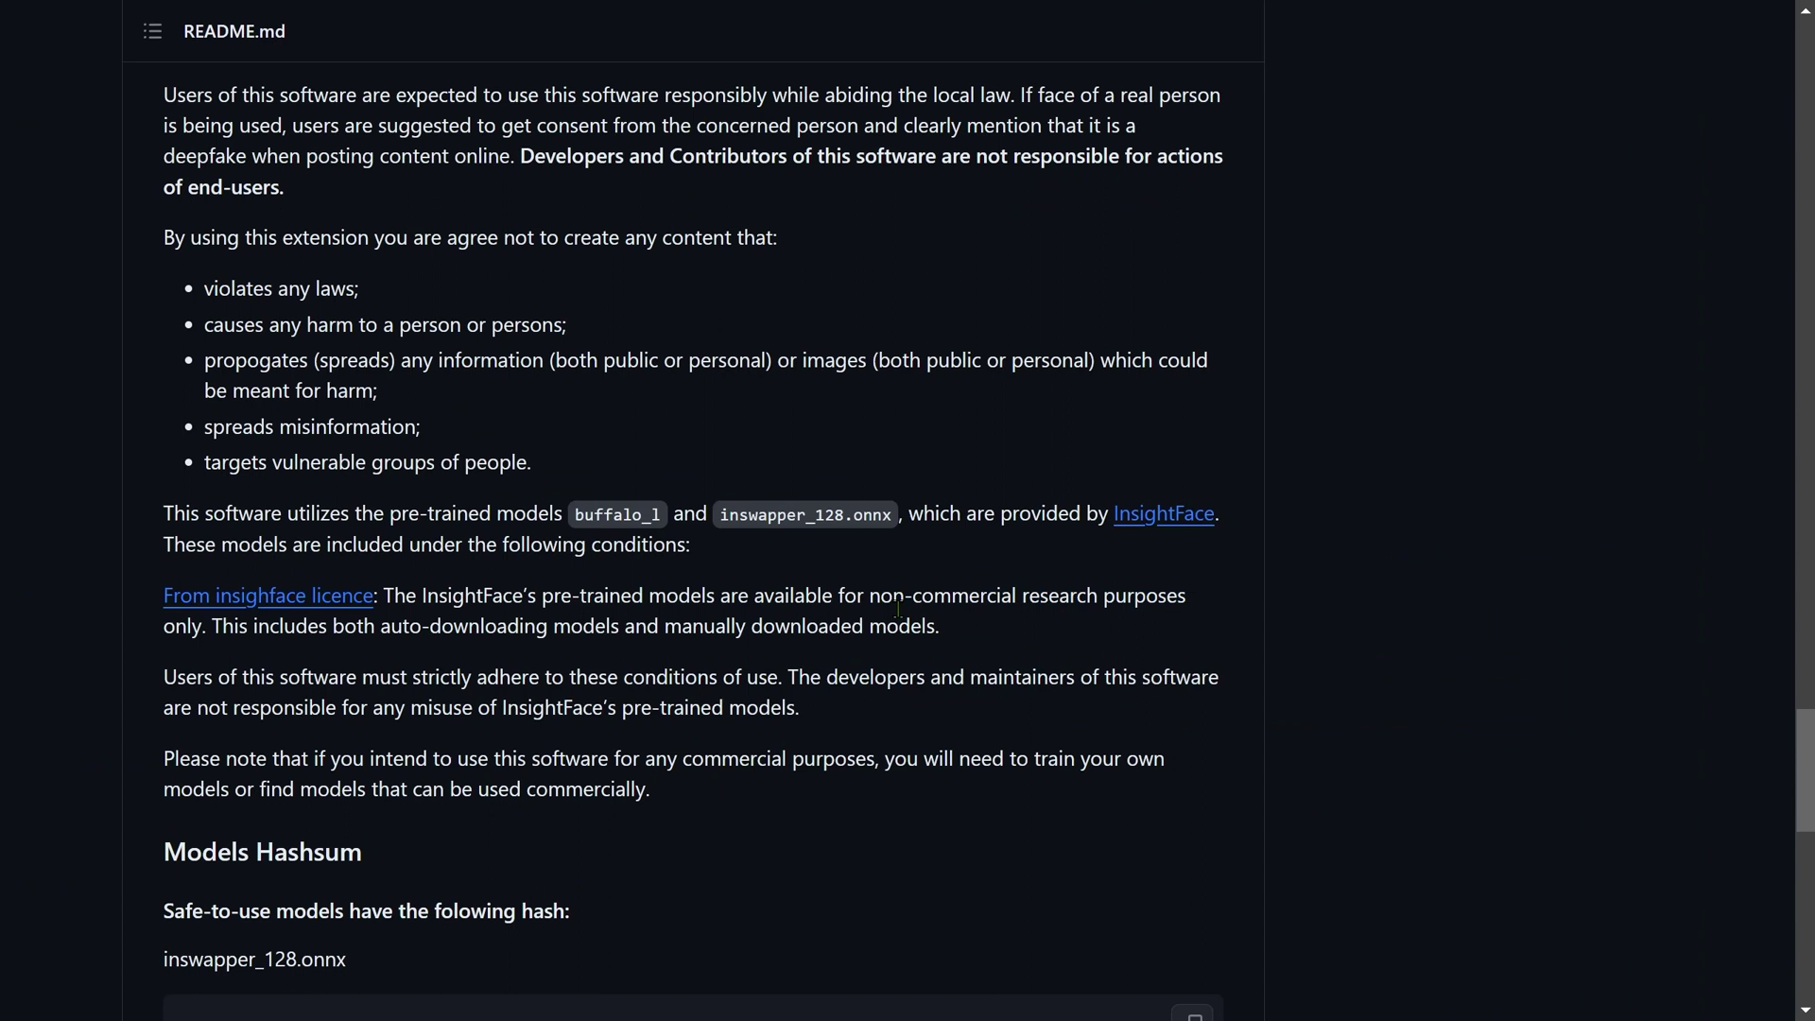
pyautogui.moveTo(863, 599); pyautogui.dragTo(1118, 599)
pyautogui.click(931, 600)
pyautogui.press('.')
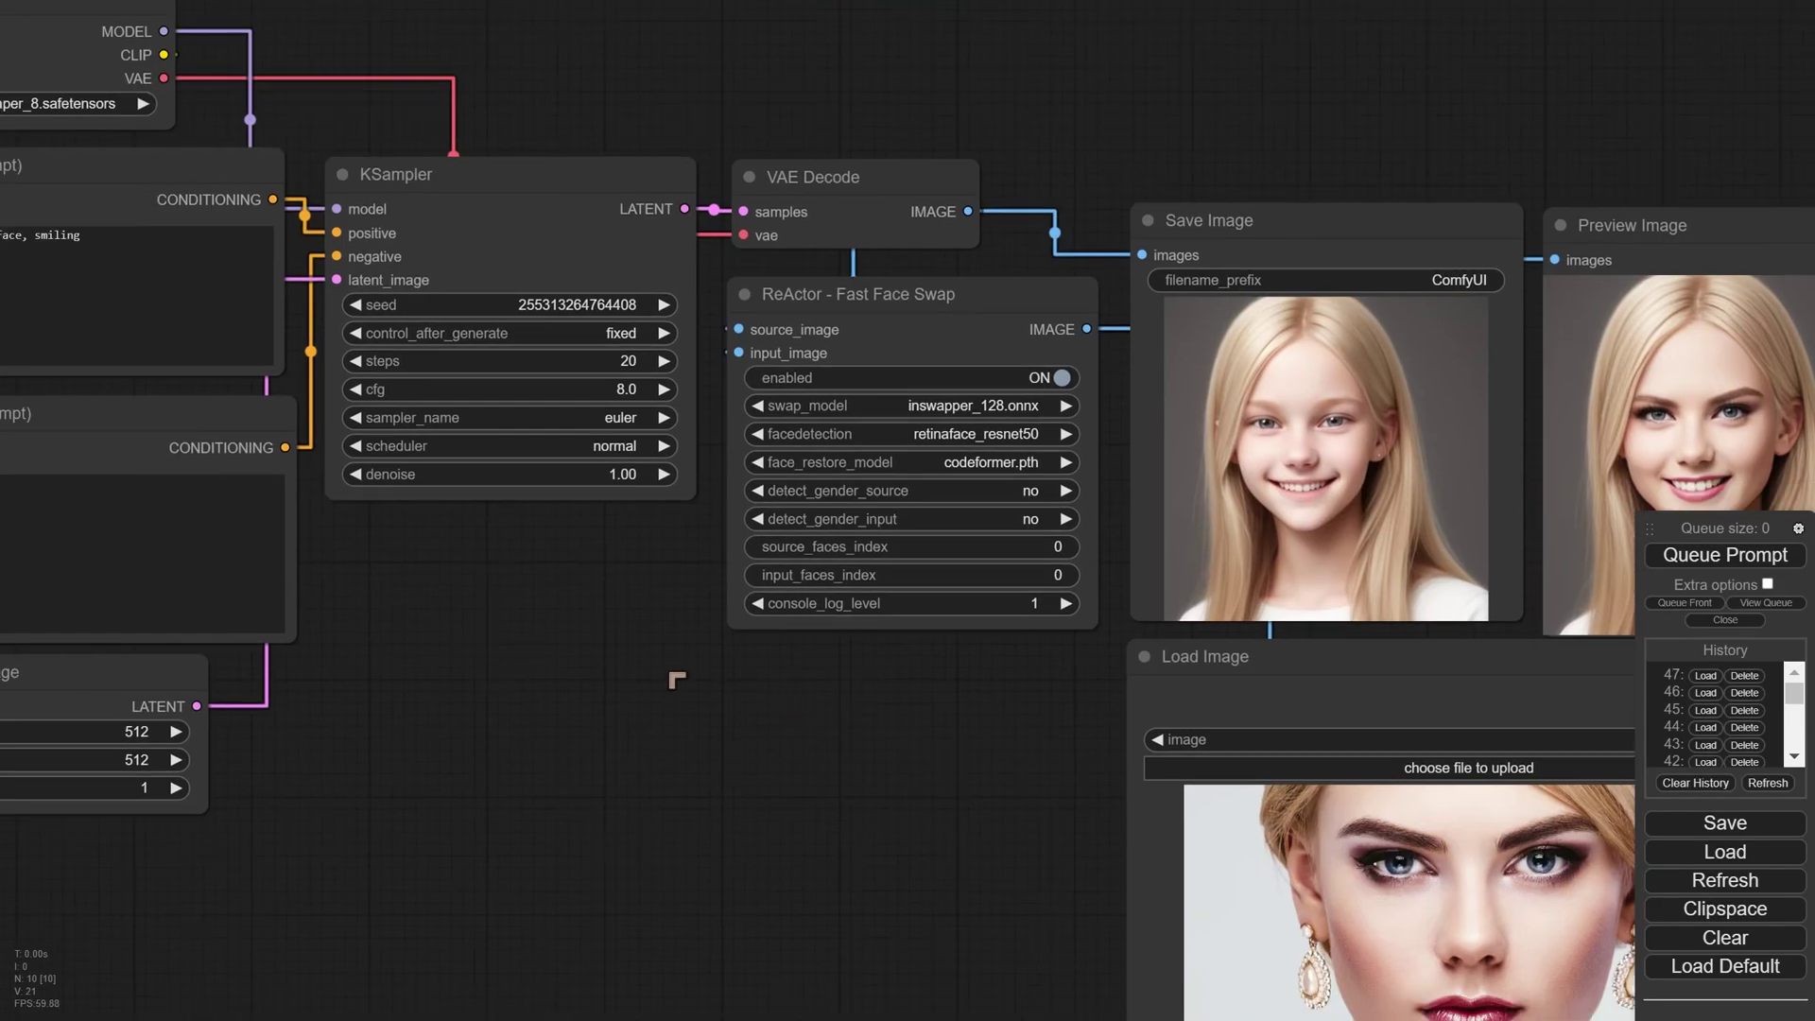
# - Add a ReActor - Fast Face Swap node from image > postprocessing
pyautogui.scroll(-5, 649, 615)
pyautogui.moveTo(652, 661); pyautogui.dragTo(713, 572)
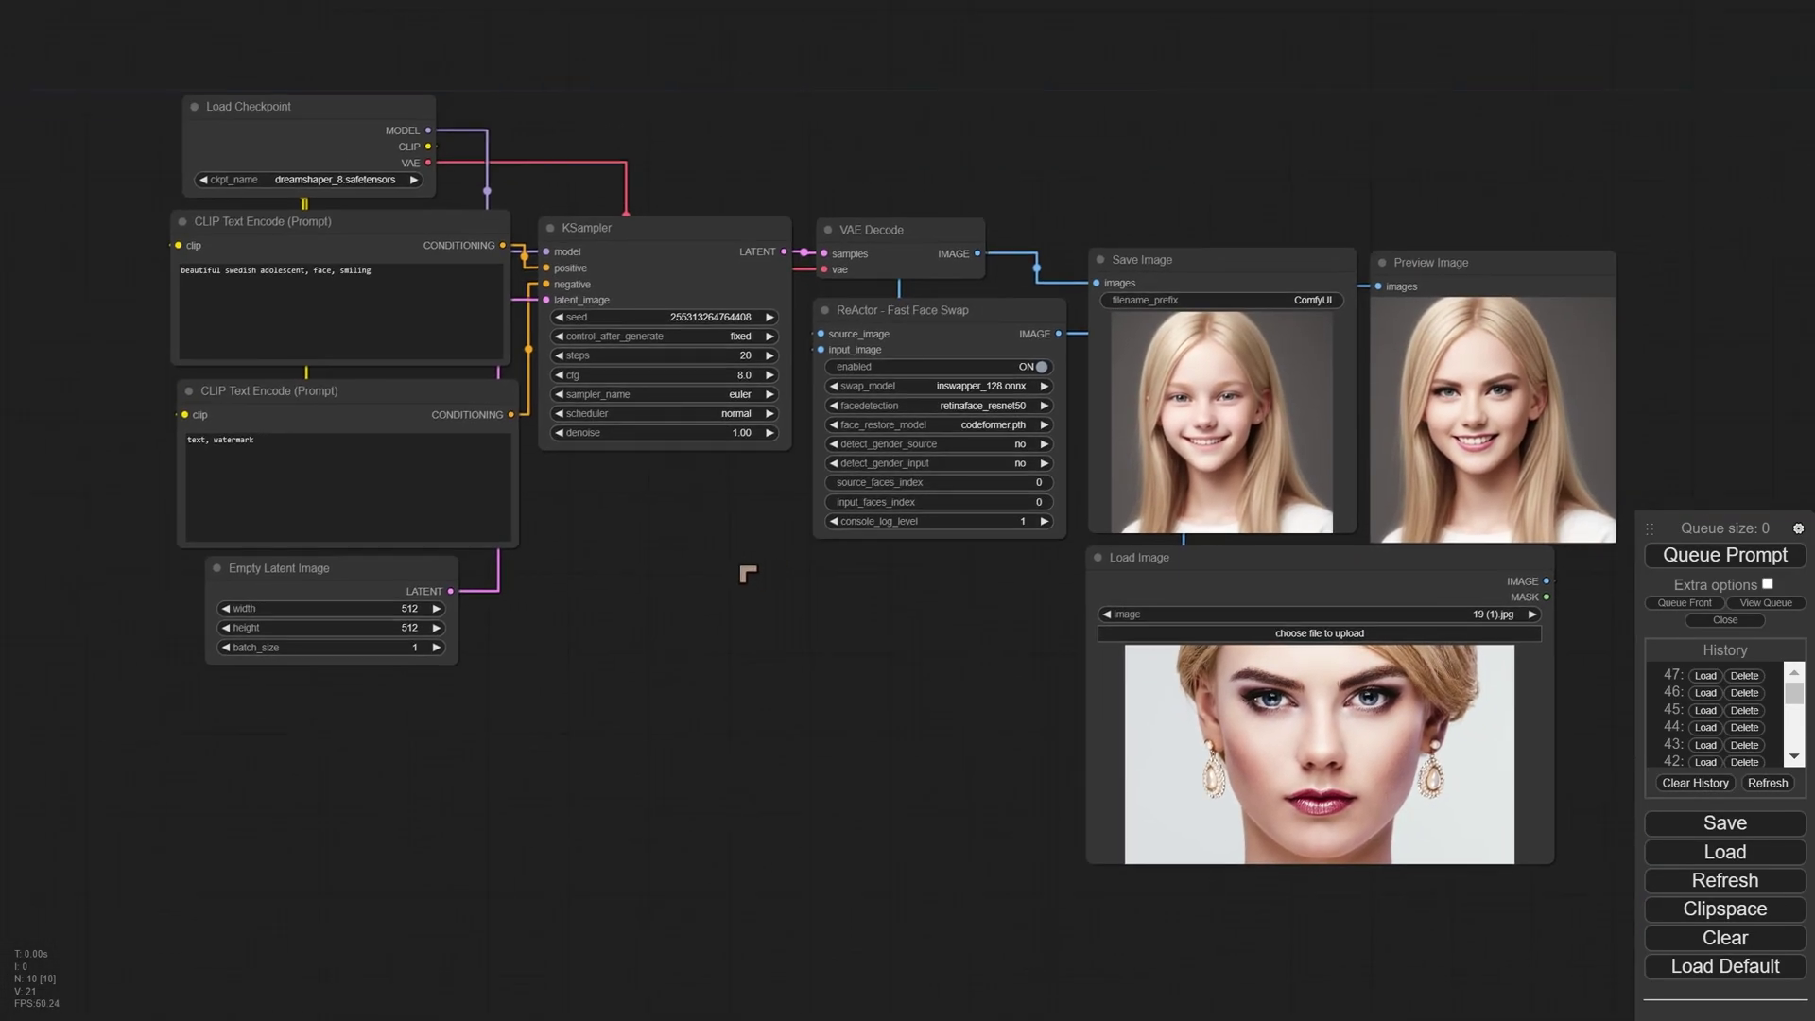
pyautogui.rightClick(699, 564)
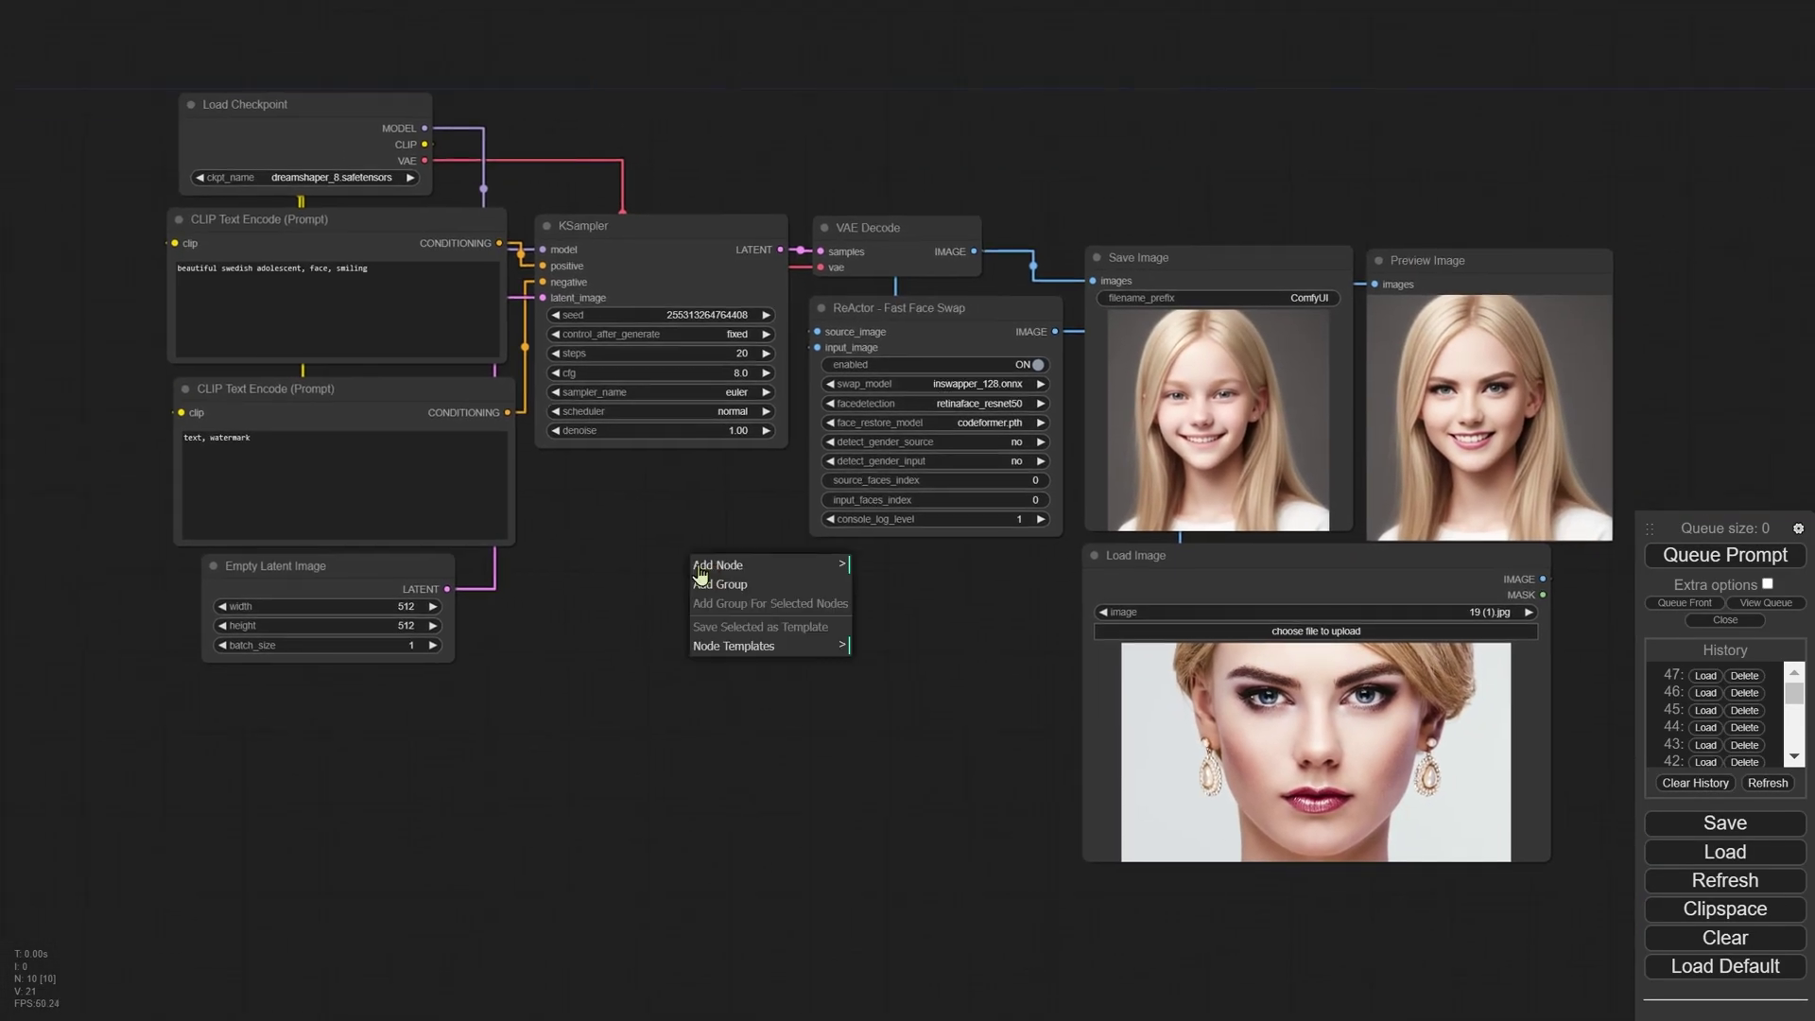
pyautogui.click(747, 567)
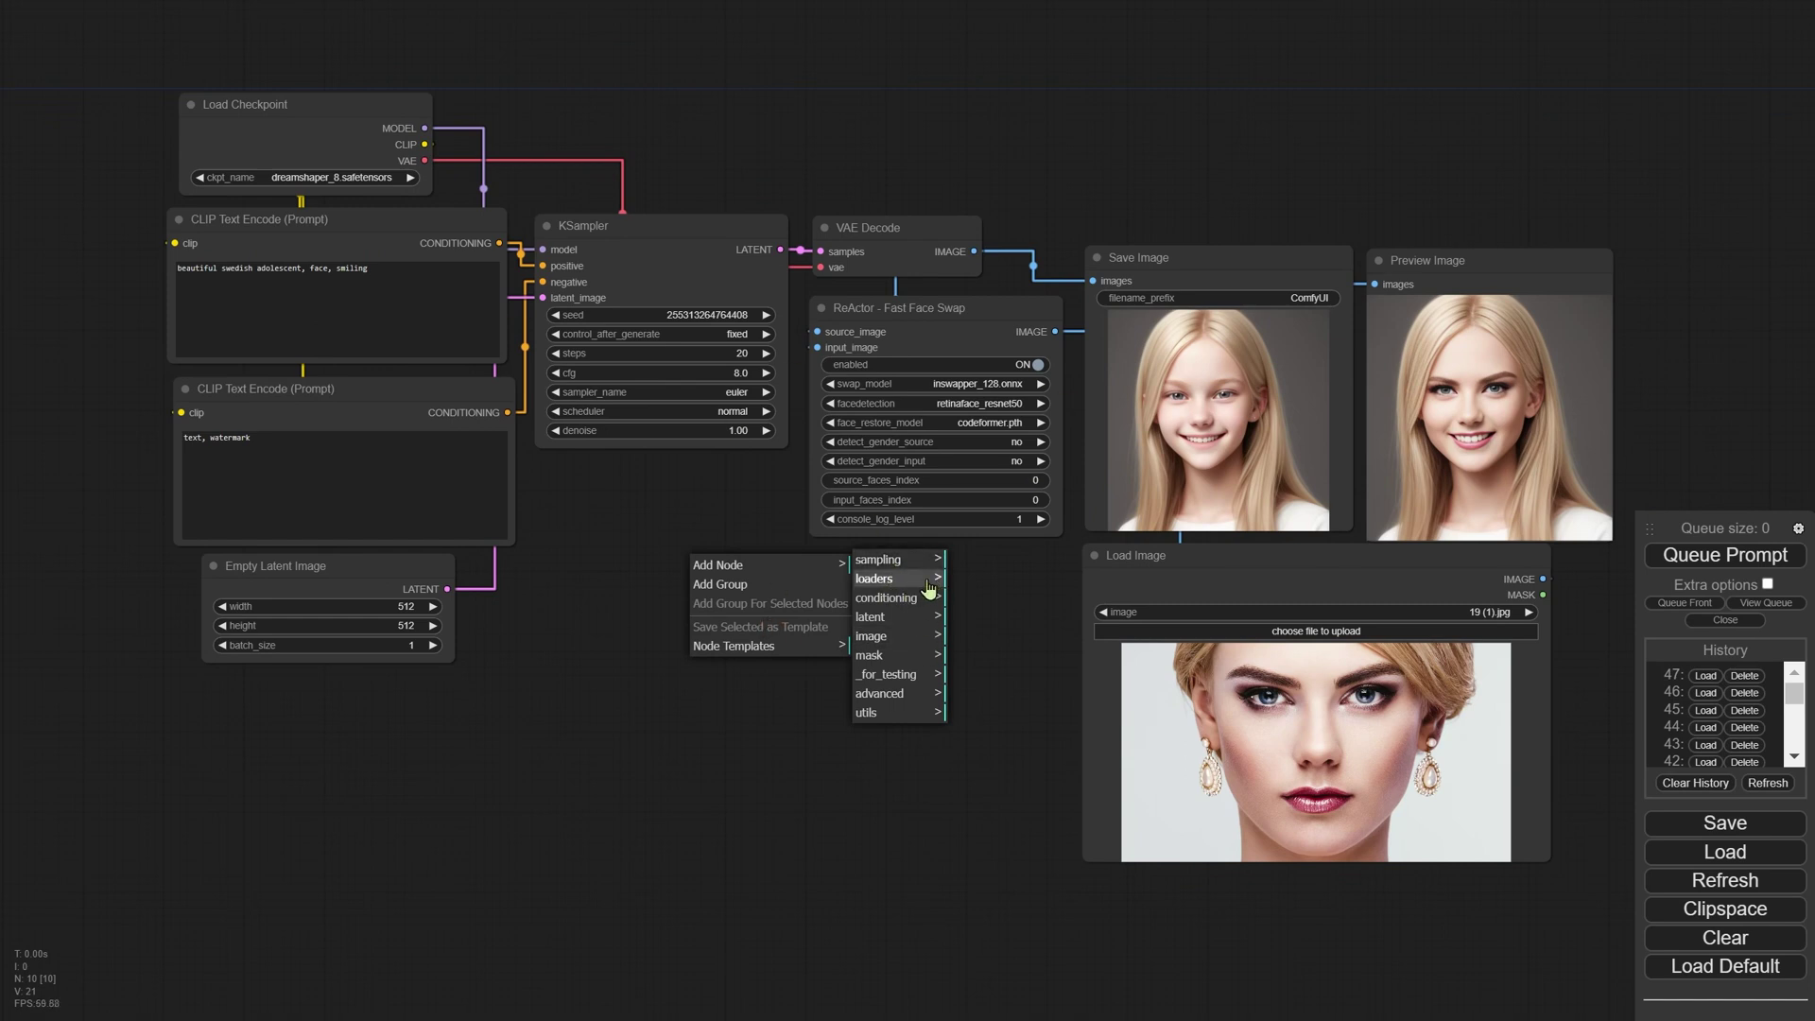
pyautogui.click(901, 638)
pyautogui.click(1007, 580)
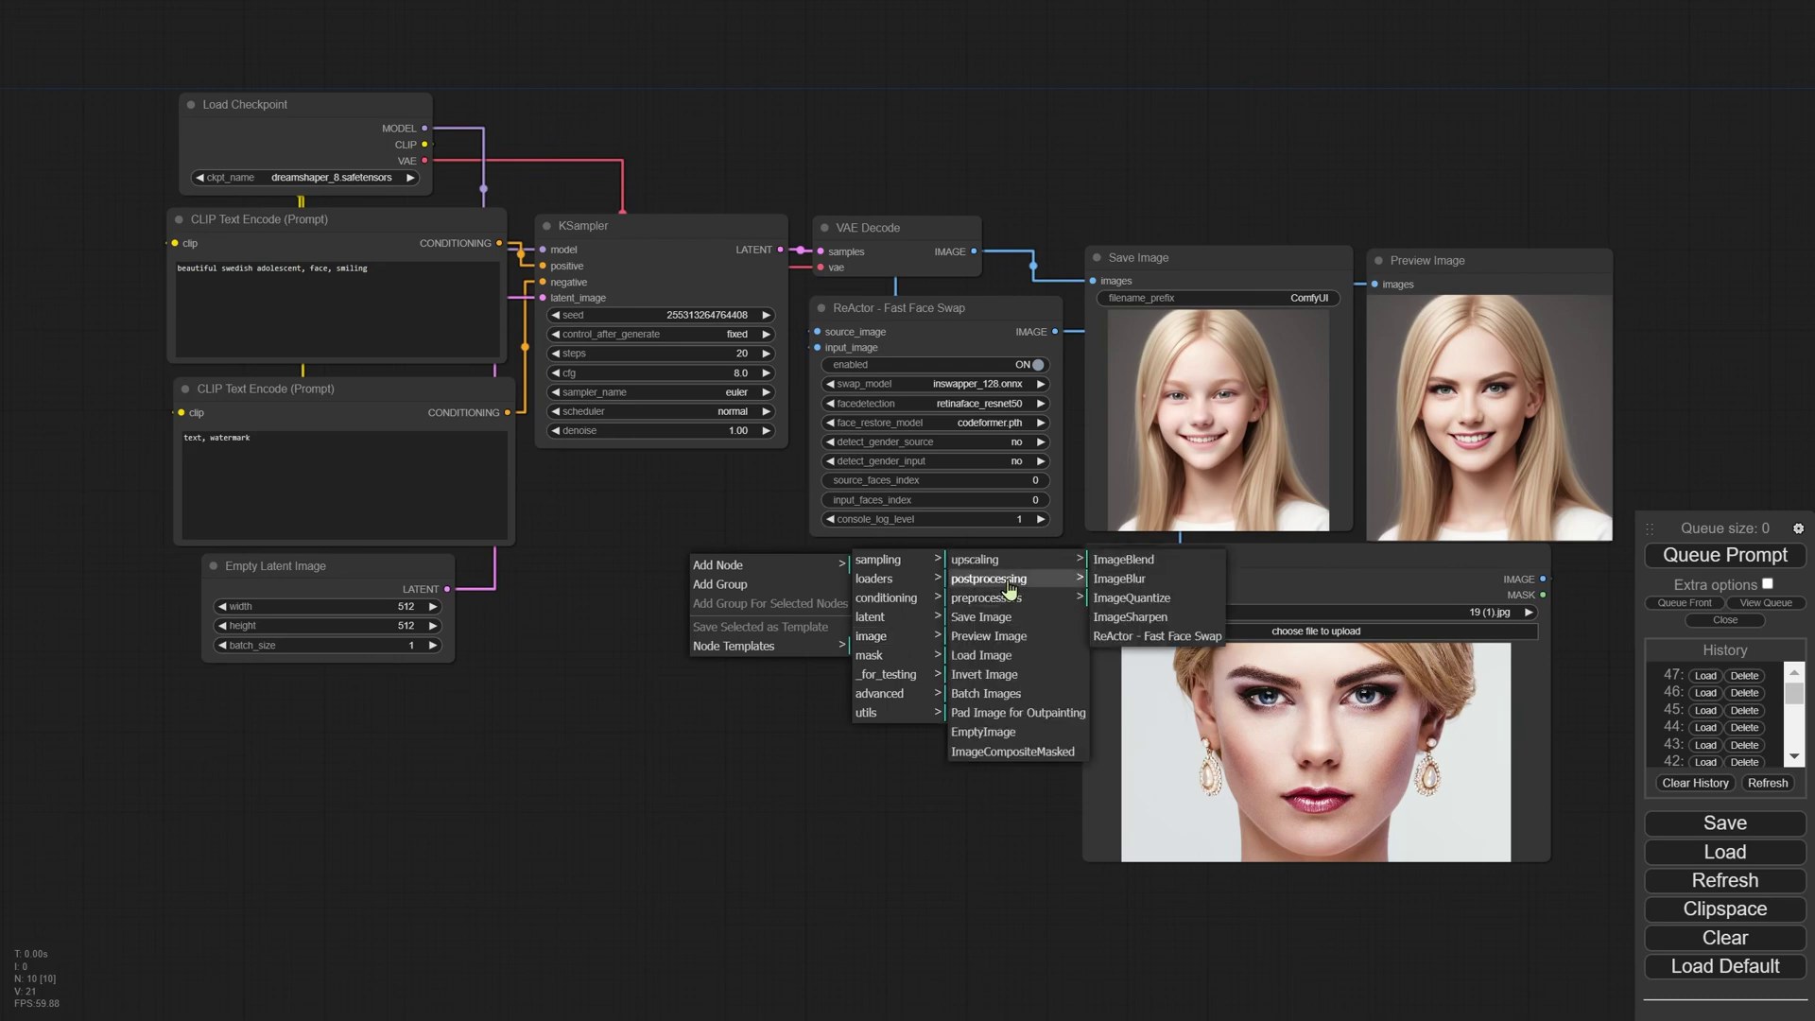
pyautogui.click(1130, 637)
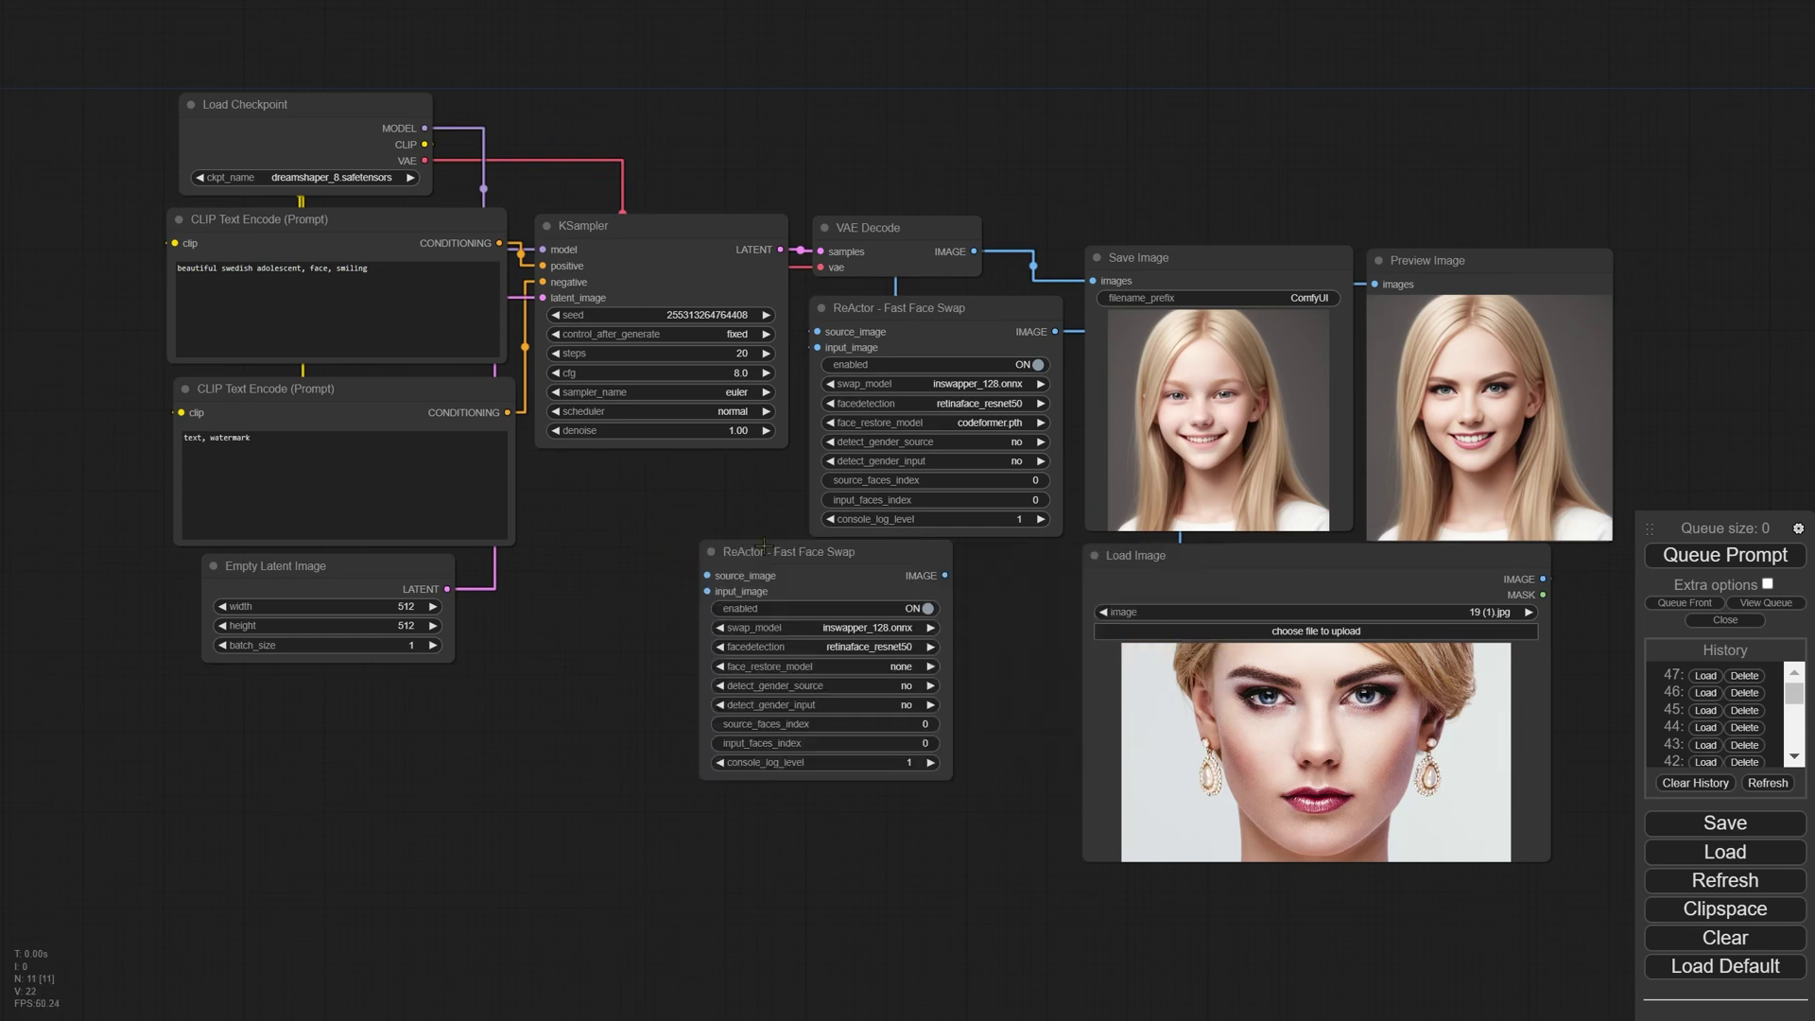
# - Place the new face swap node below the graph and pull a link from its source_image
pyautogui.moveTo(764, 545); pyautogui.dragTo(781, 597)
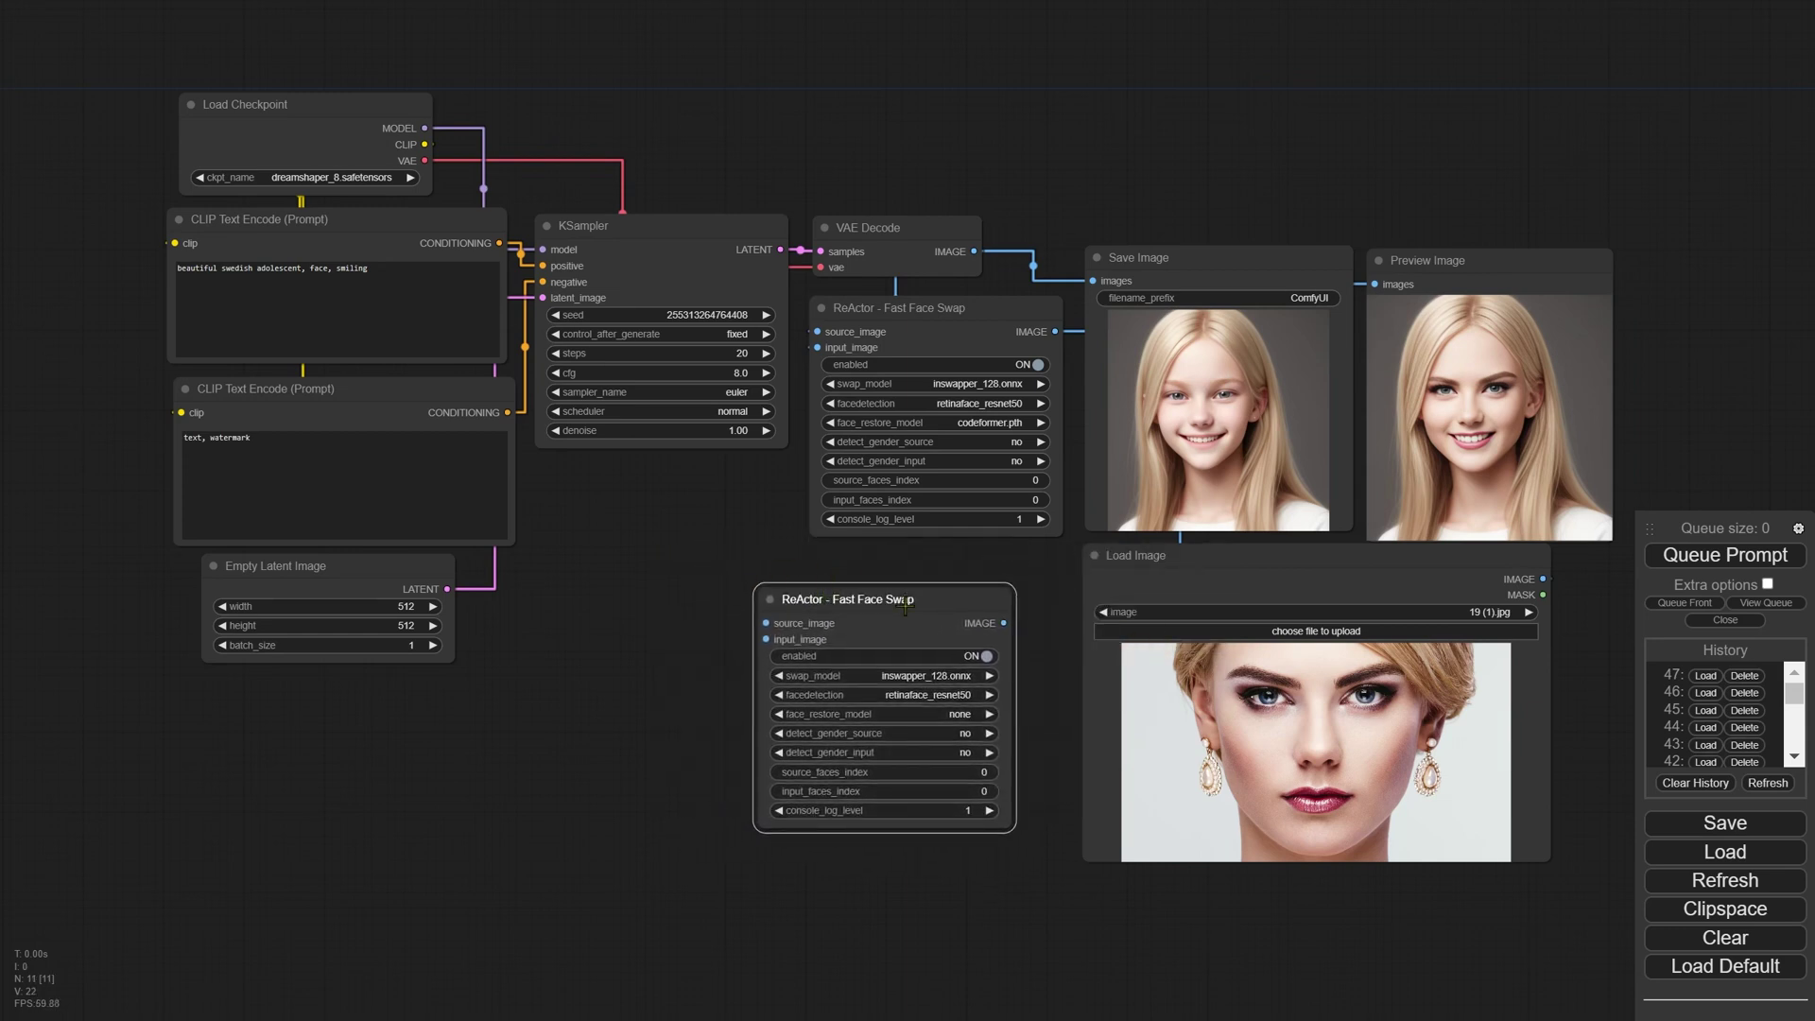
pyautogui.scroll(-3, 907, 605)
pyautogui.moveTo(841, 832); pyautogui.dragTo(839, 614)
pyautogui.scroll(2, 837, 395)
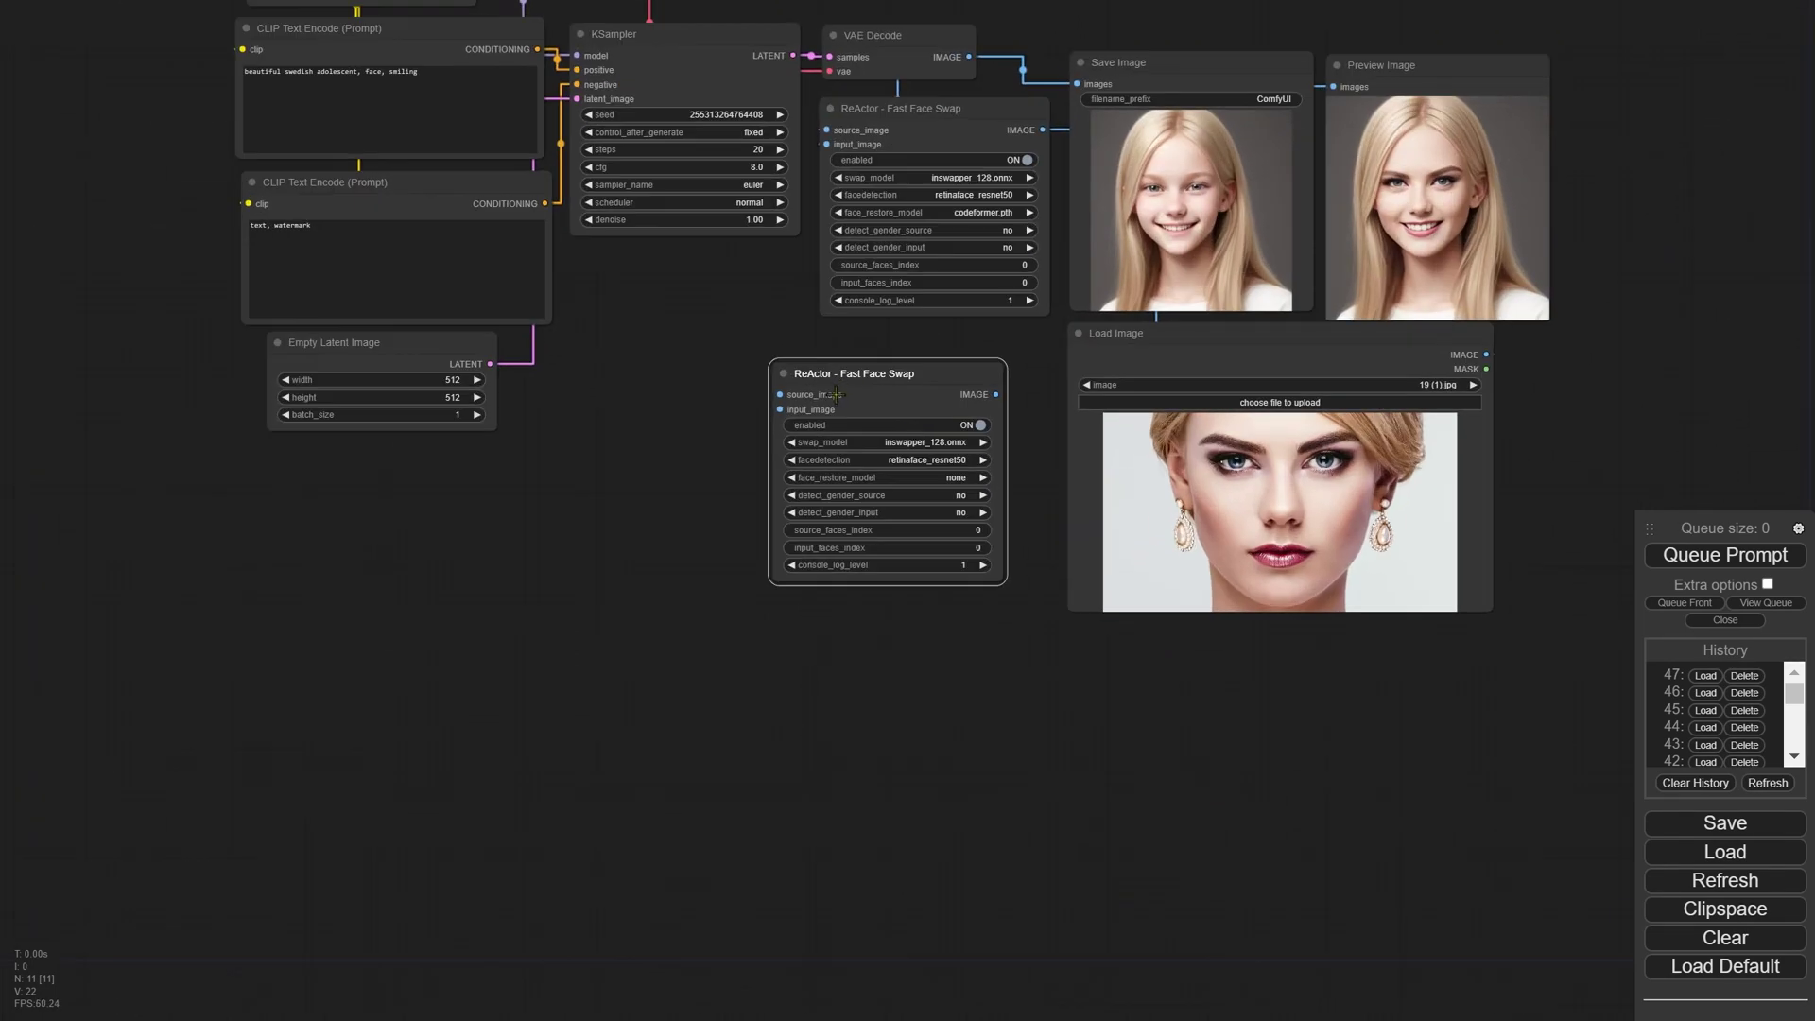
pyautogui.moveTo(837, 395); pyautogui.dragTo(548, 482)
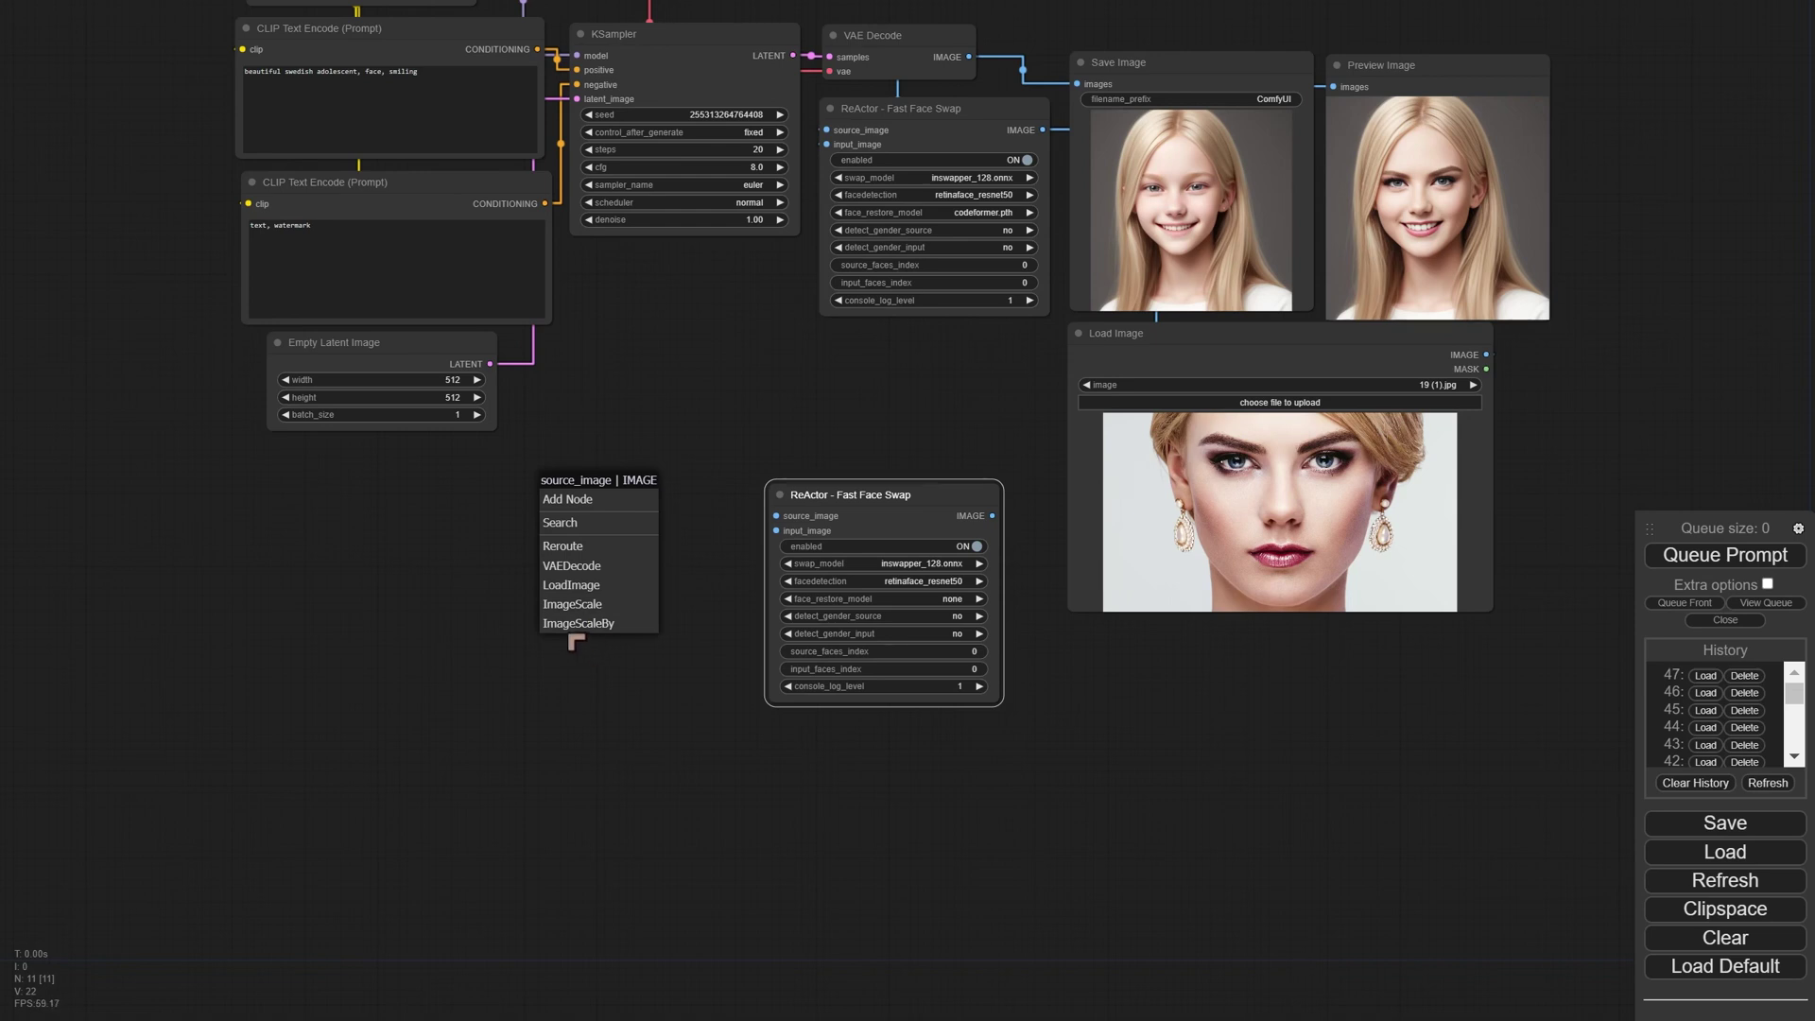
# - Add a Load Image node with 2.jpg feeding source_image and move it left
pyautogui.click(613, 590)
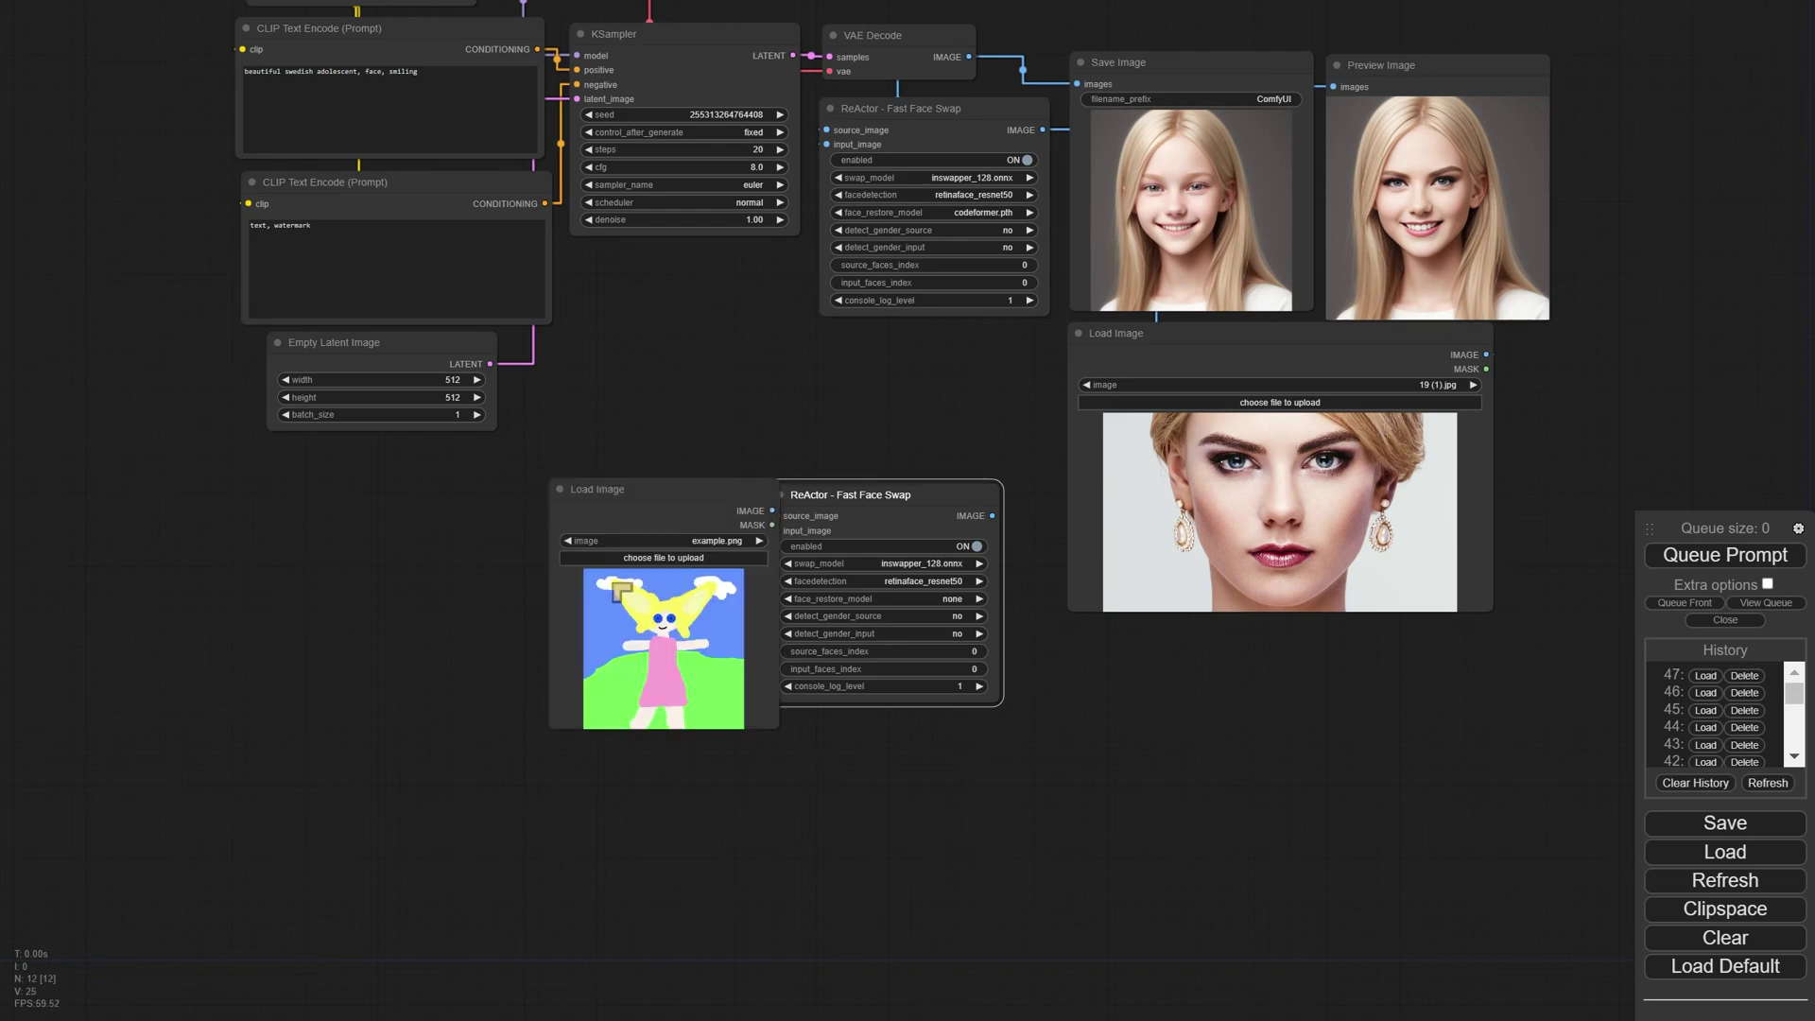
pyautogui.click(681, 549)
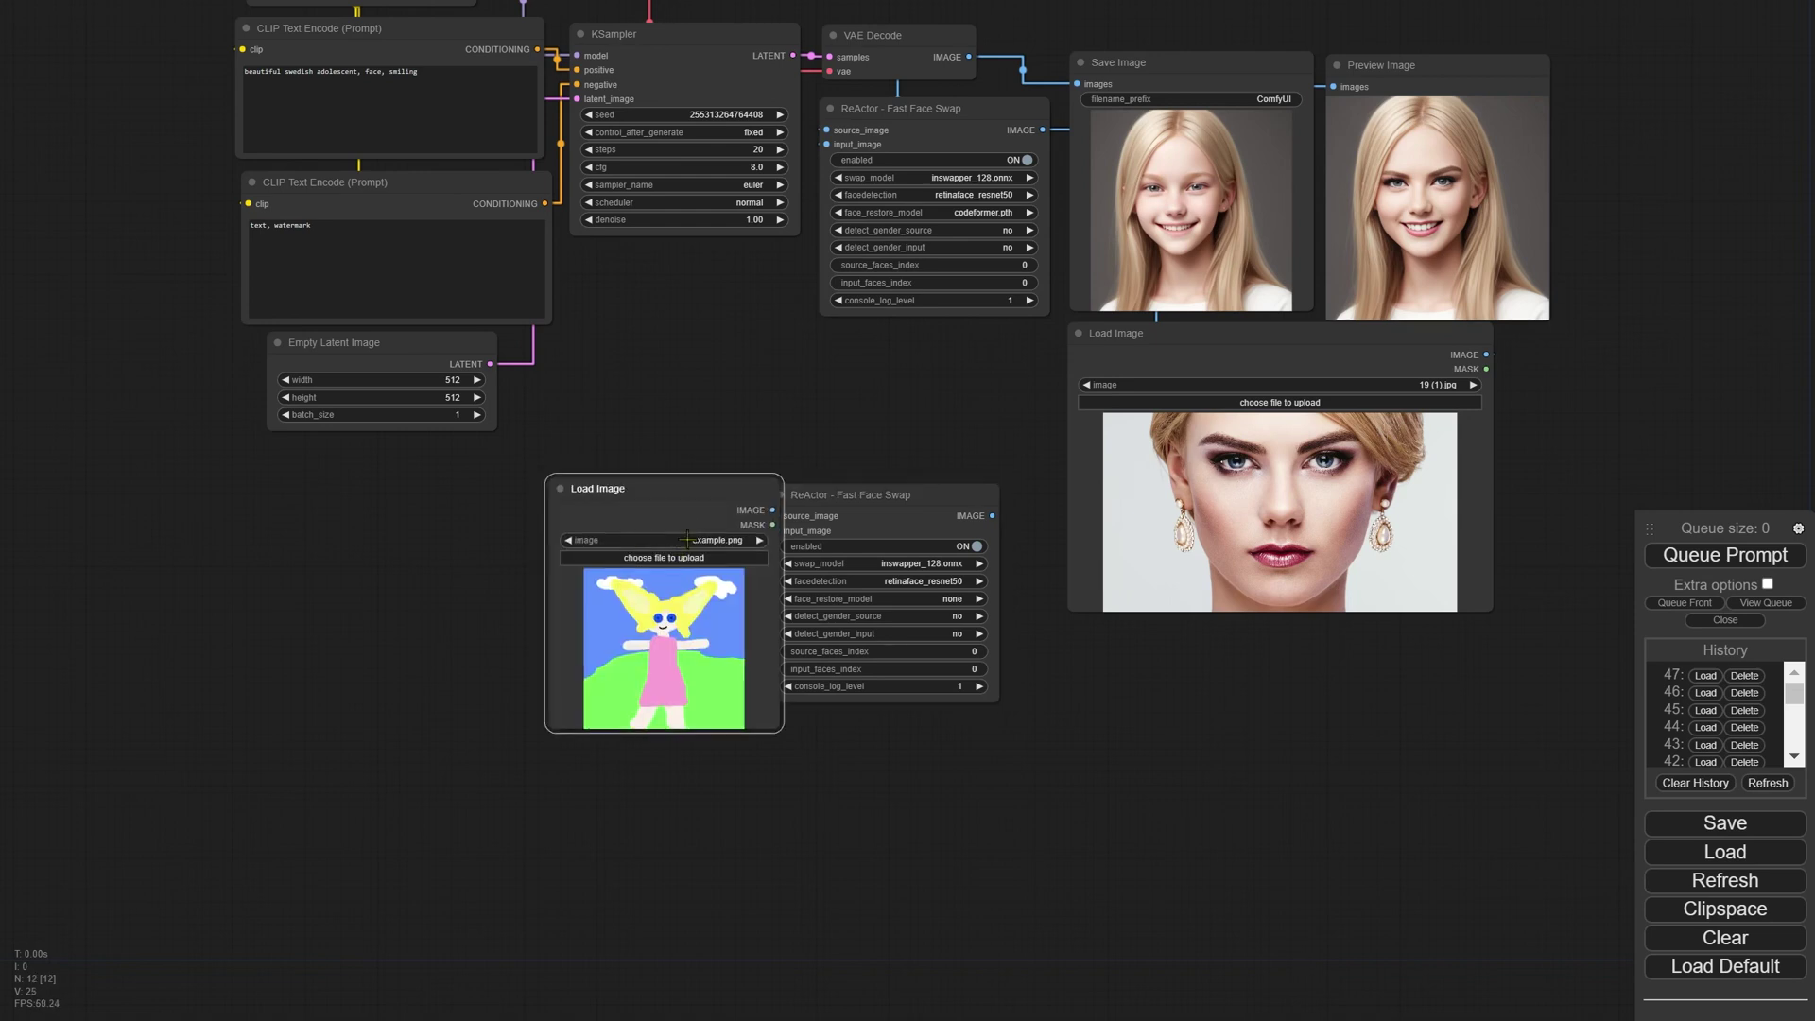
pyautogui.click(687, 540)
pyautogui.click(704, 590)
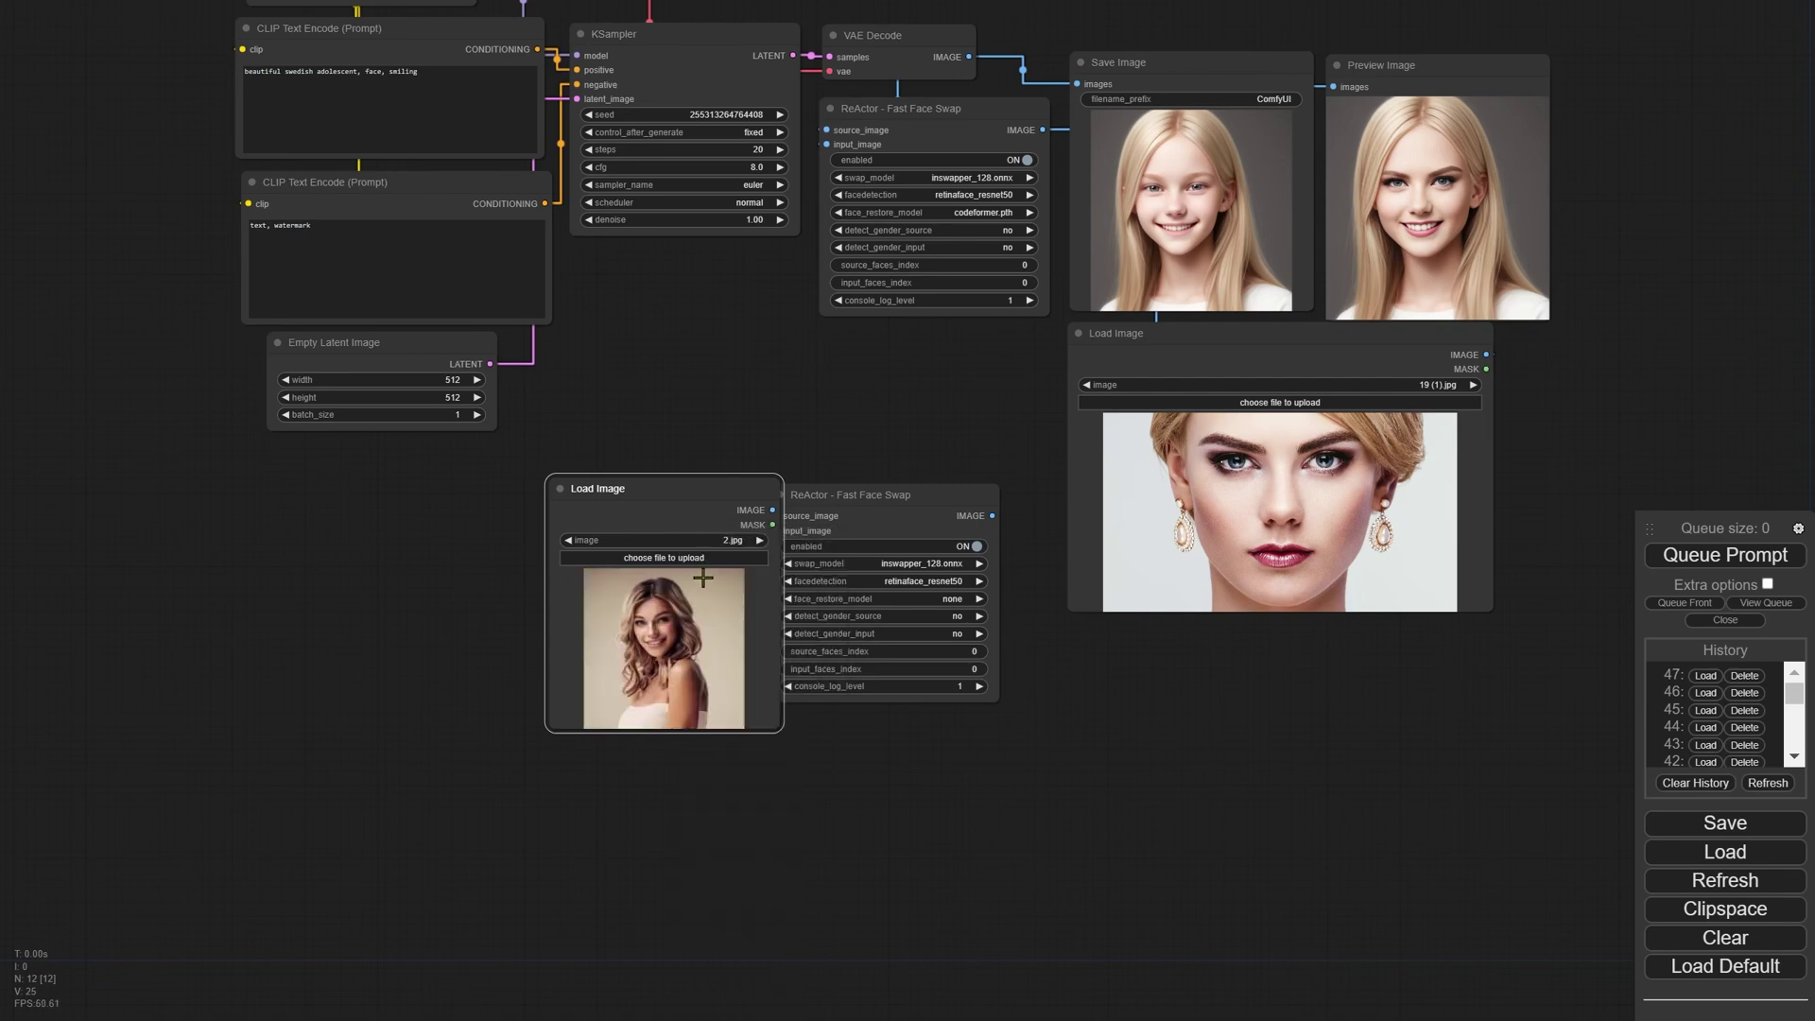
pyautogui.scroll(2, 703, 577)
pyautogui.moveTo(655, 473); pyautogui.dragTo(387, 498)
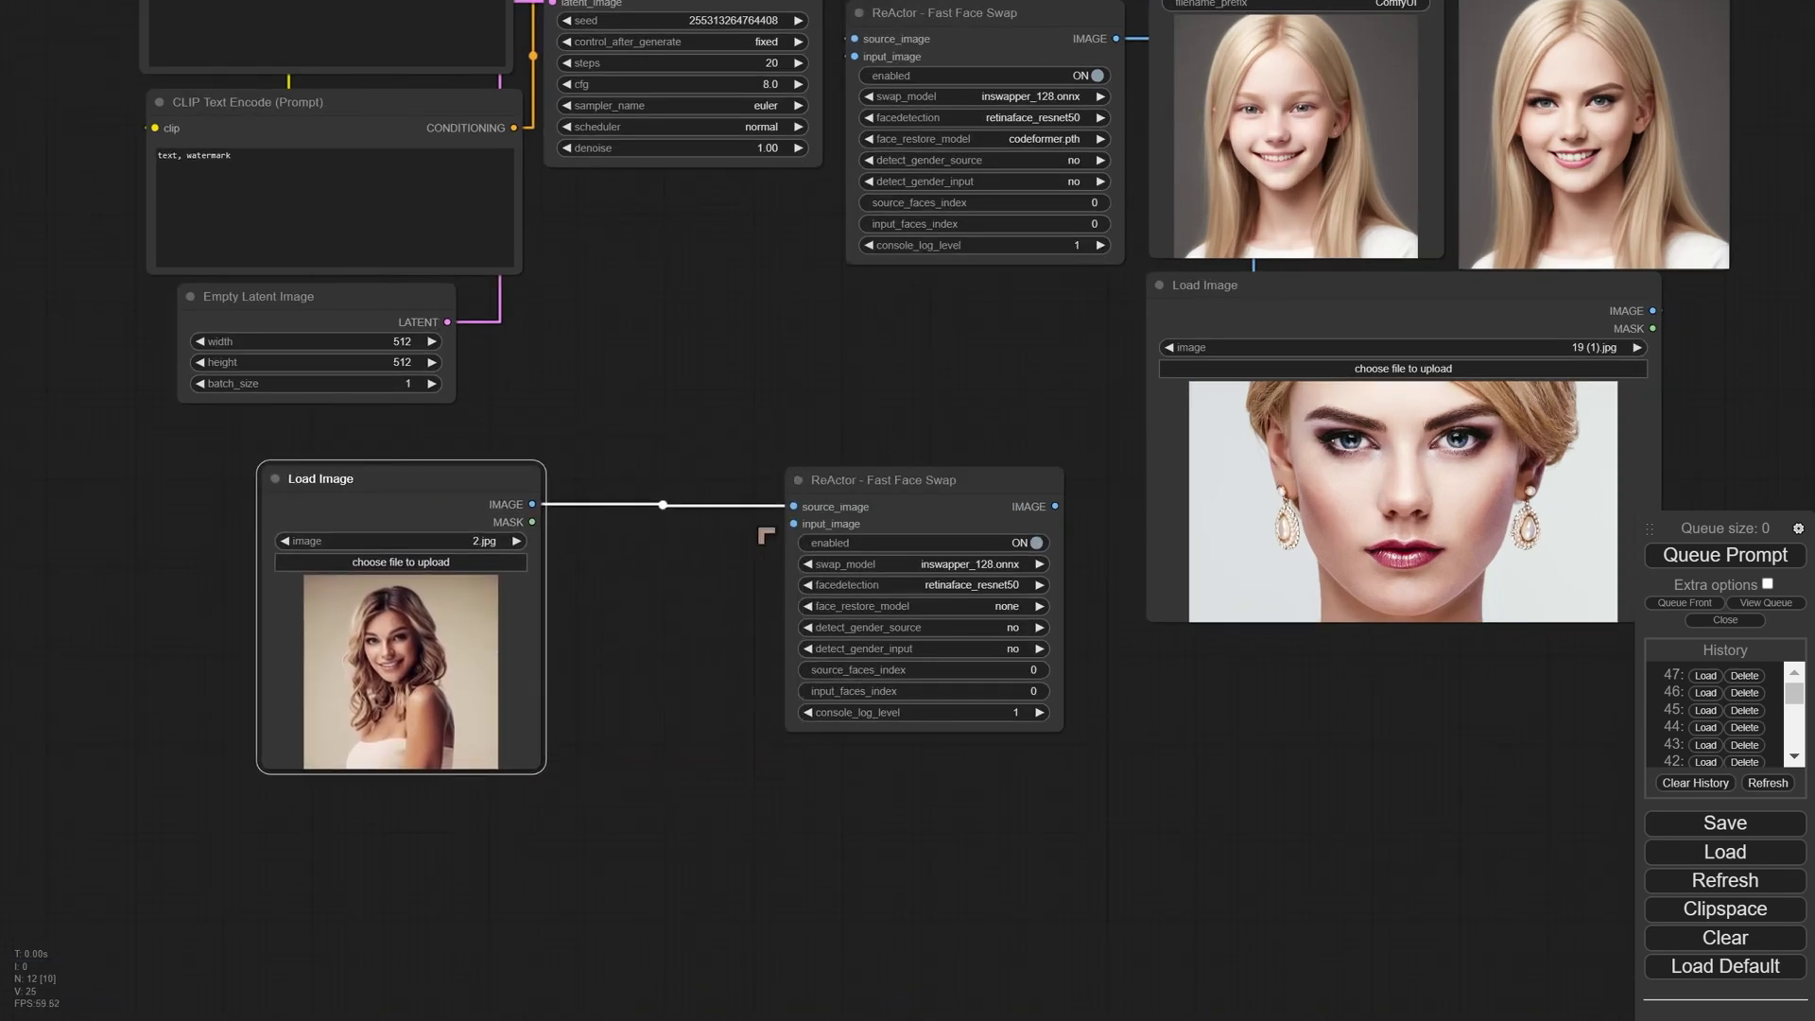
# - Add a Load Image node for input_image and upload 25 (1).jpg into it
pyautogui.moveTo(793, 524); pyautogui.dragTo(591, 562)
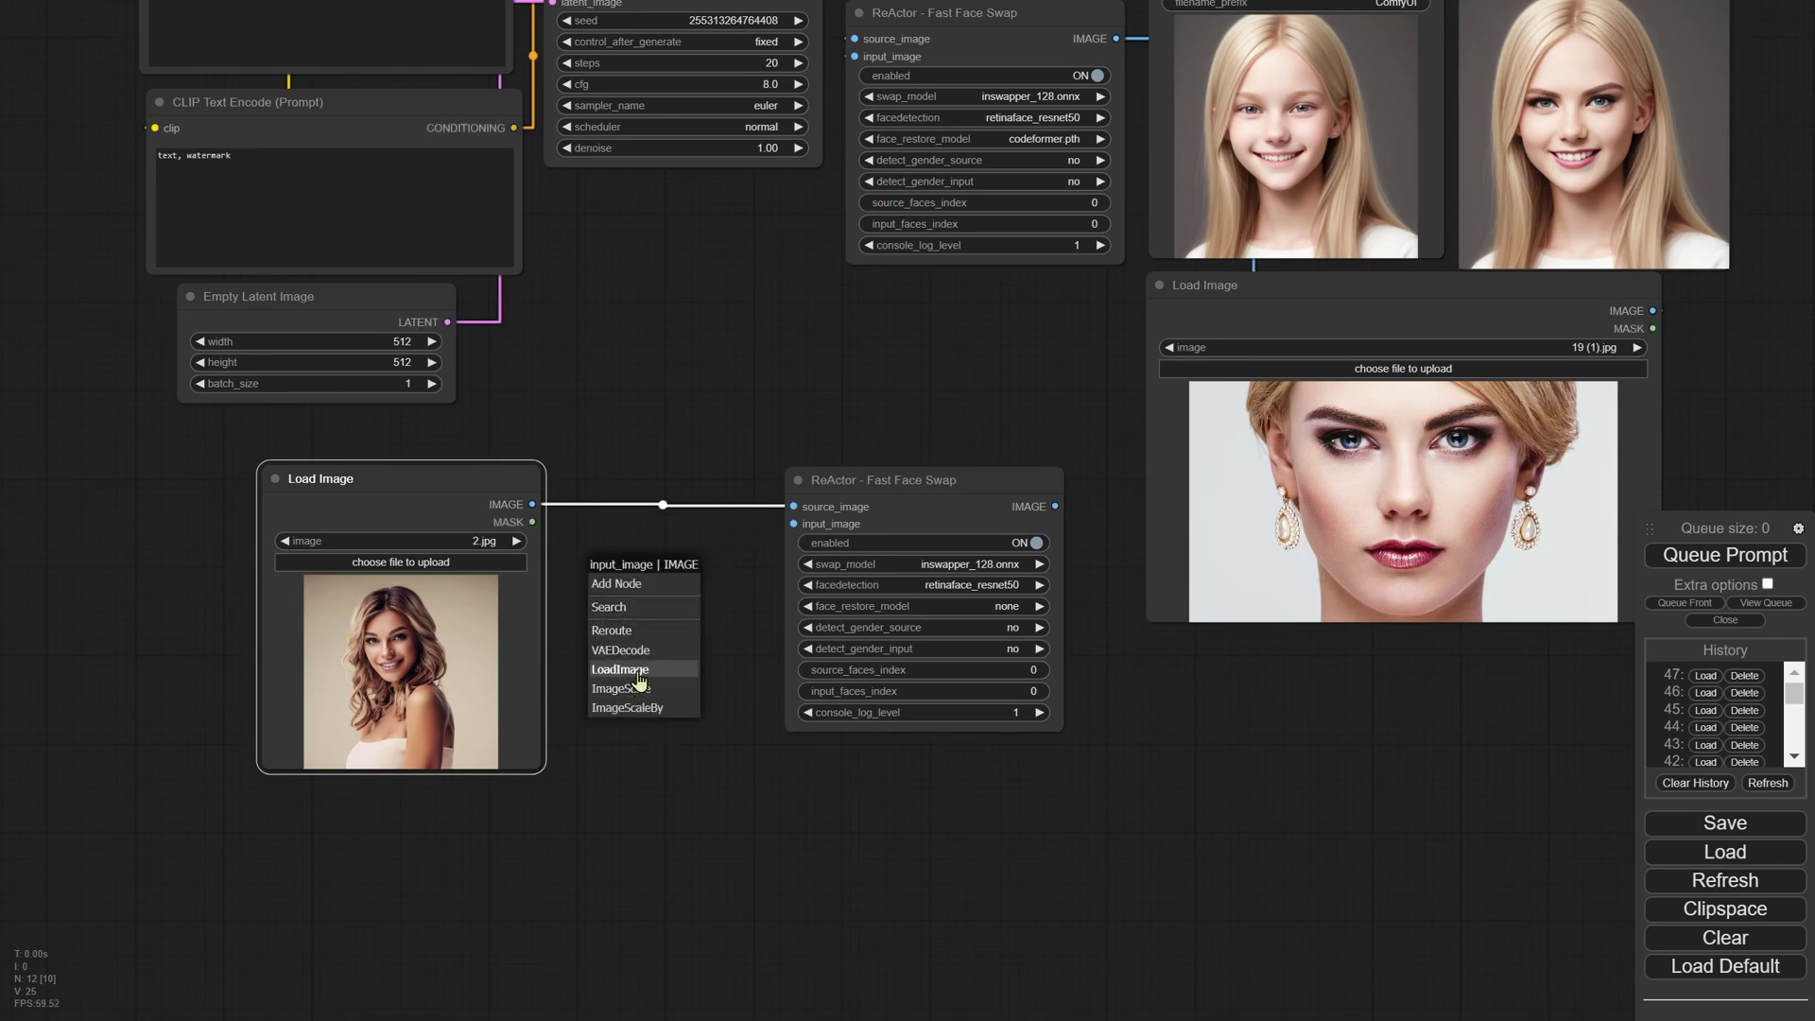
pyautogui.click(619, 669)
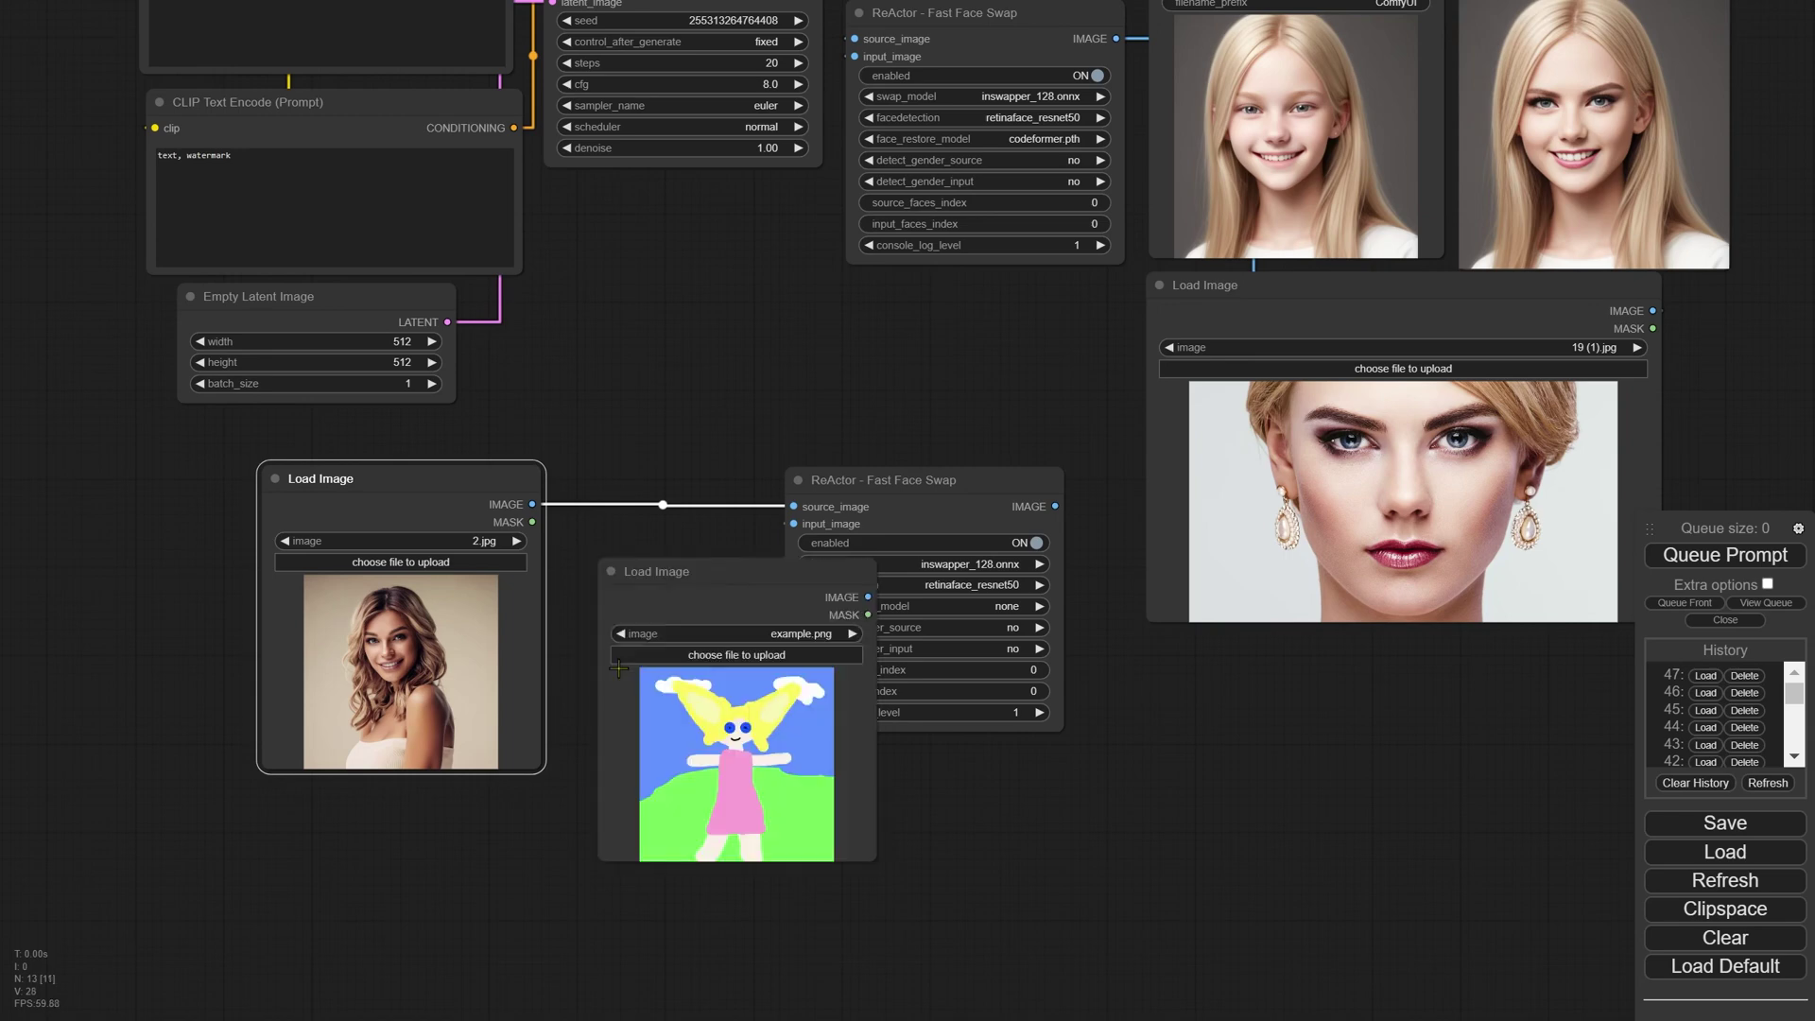
pyautogui.click(775, 657)
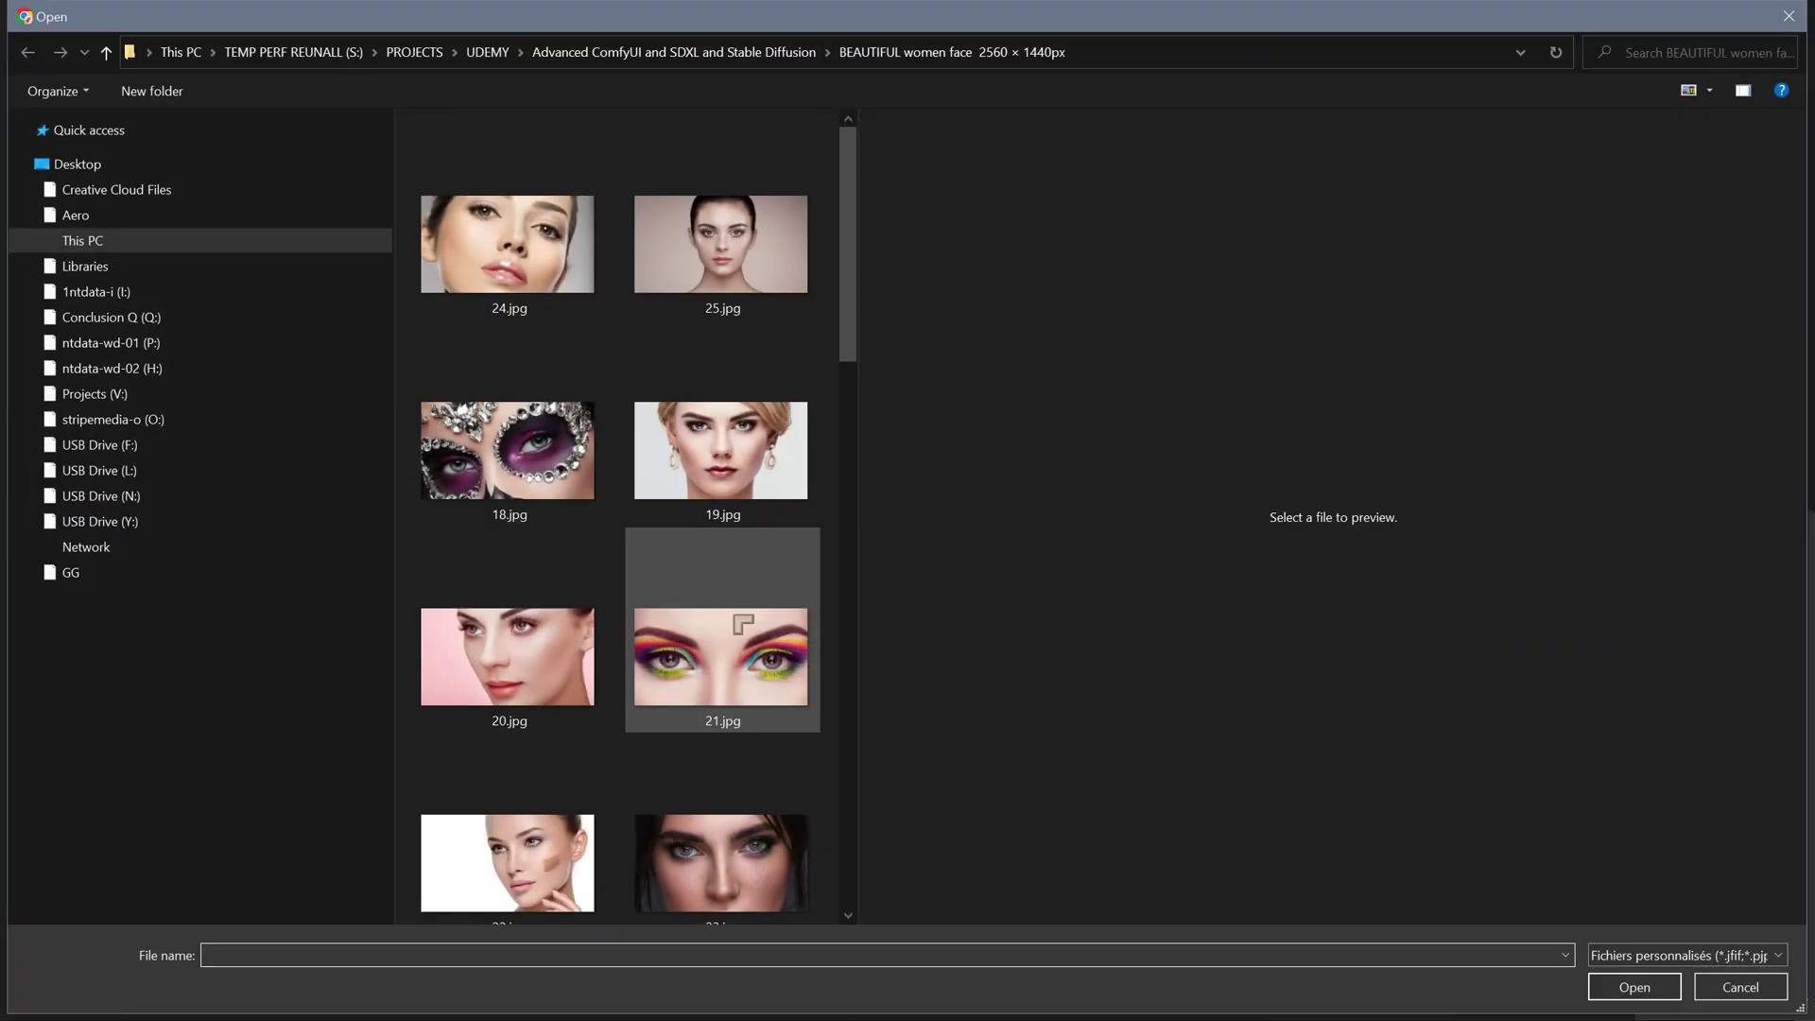
pyautogui.click(763, 236)
pyautogui.click(1634, 987)
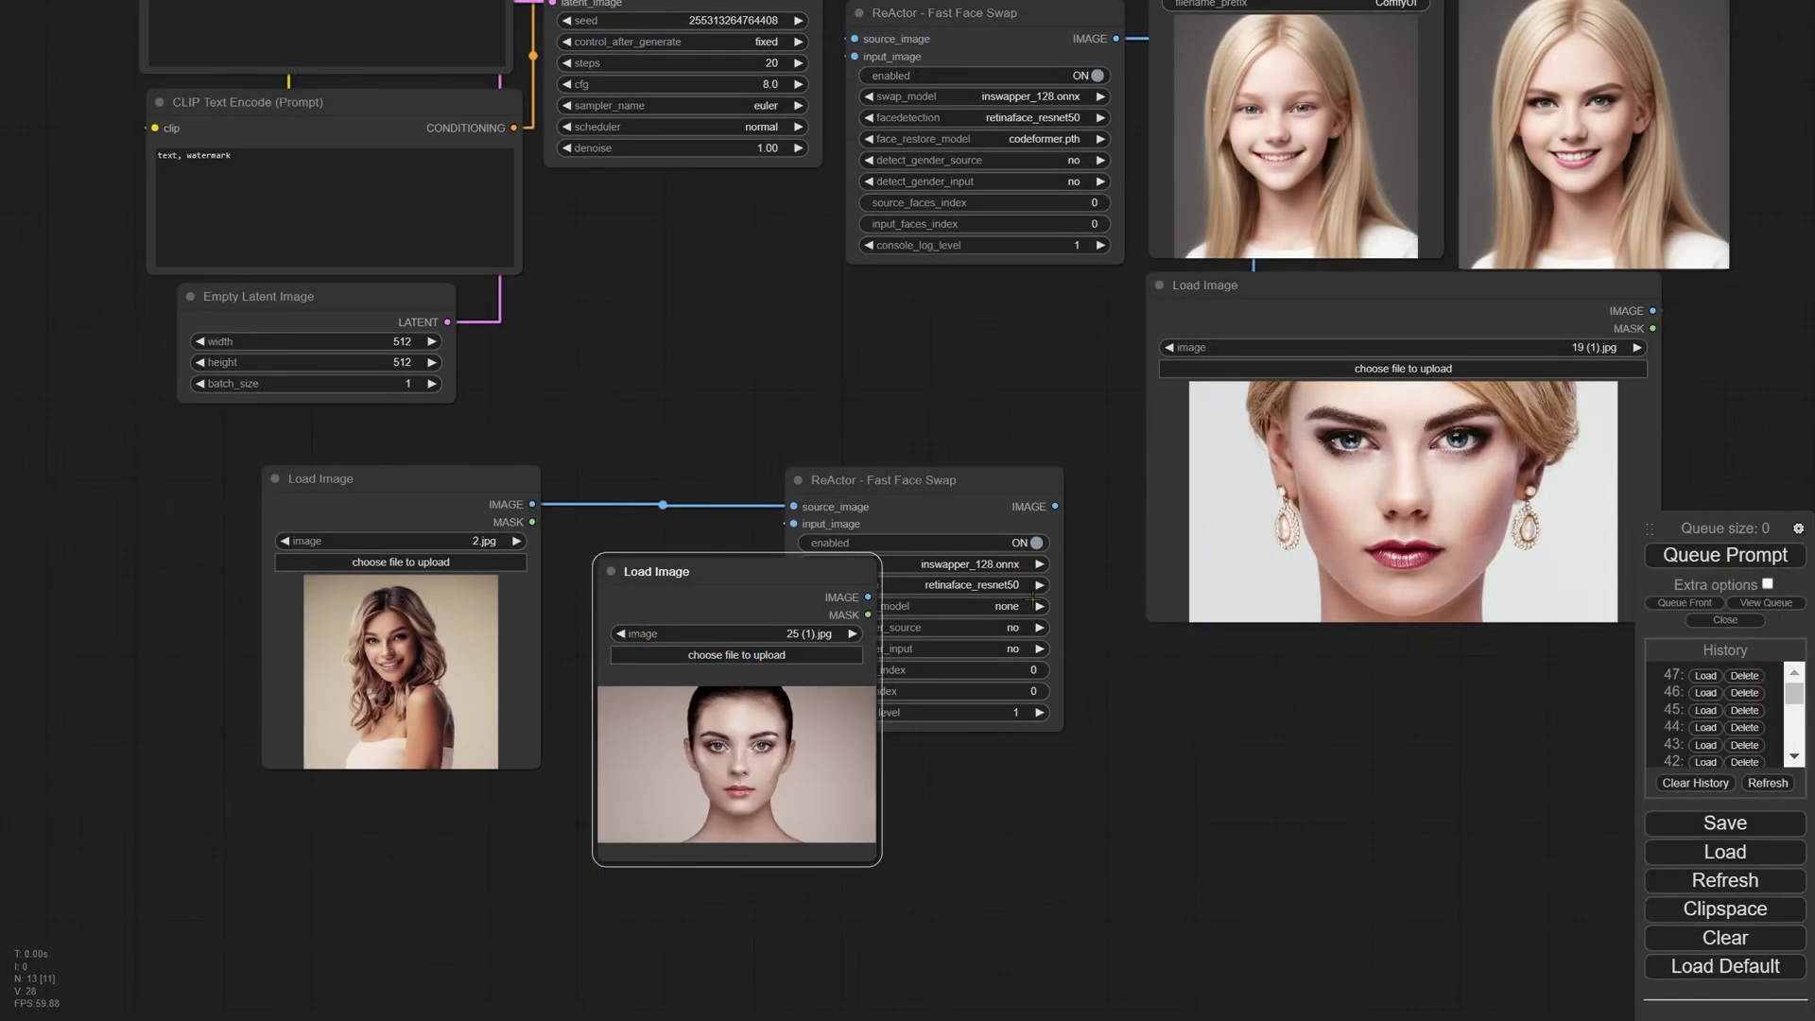
# - Move the target image loader and face swap node, then add a Preview Image for the swap output
pyautogui.moveTo(794, 571); pyautogui.dragTo(551, 709)
pyautogui.scroll(-3, 841, 624)
pyautogui.moveTo(1016, 567); pyautogui.dragTo(1139, 274)
pyautogui.click(1165, 413)
# - Place the target image loader below the source loader and queue the face swap
pyautogui.scroll(4, 1146, 397)
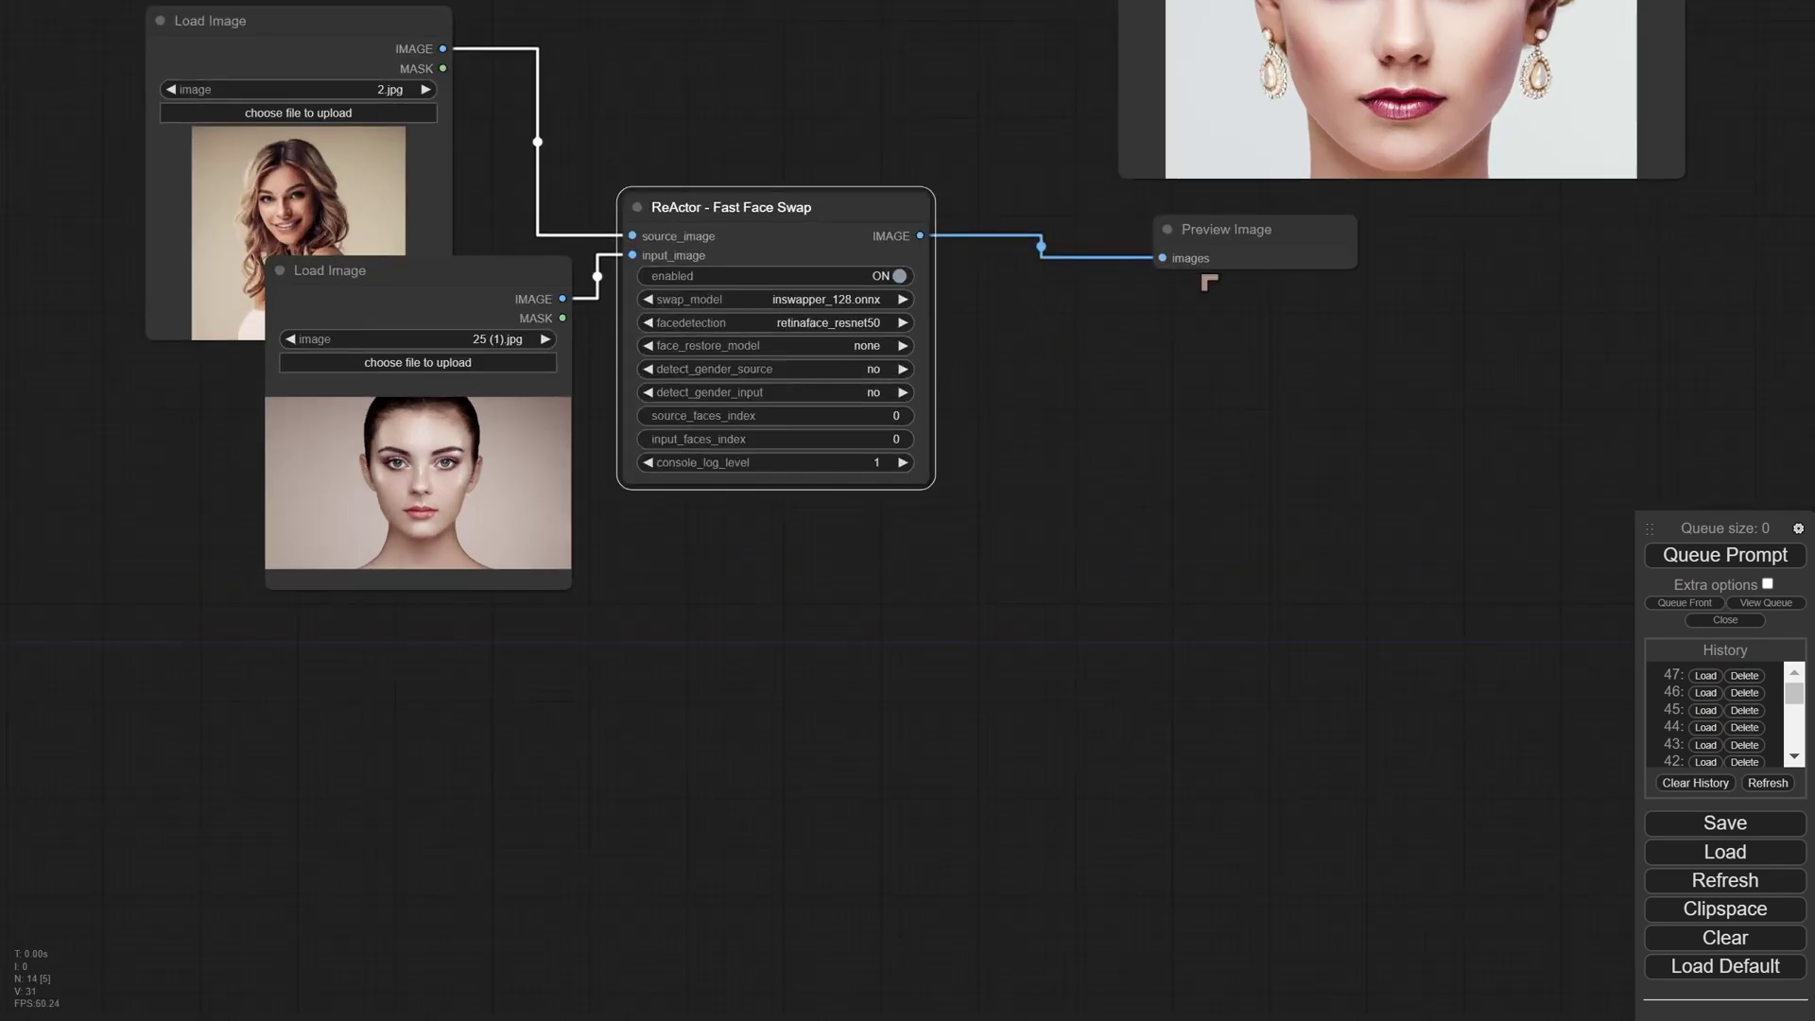
pyautogui.moveTo(964, 413); pyautogui.dragTo(1063, 692)
pyautogui.scroll(-2, 1025, 600)
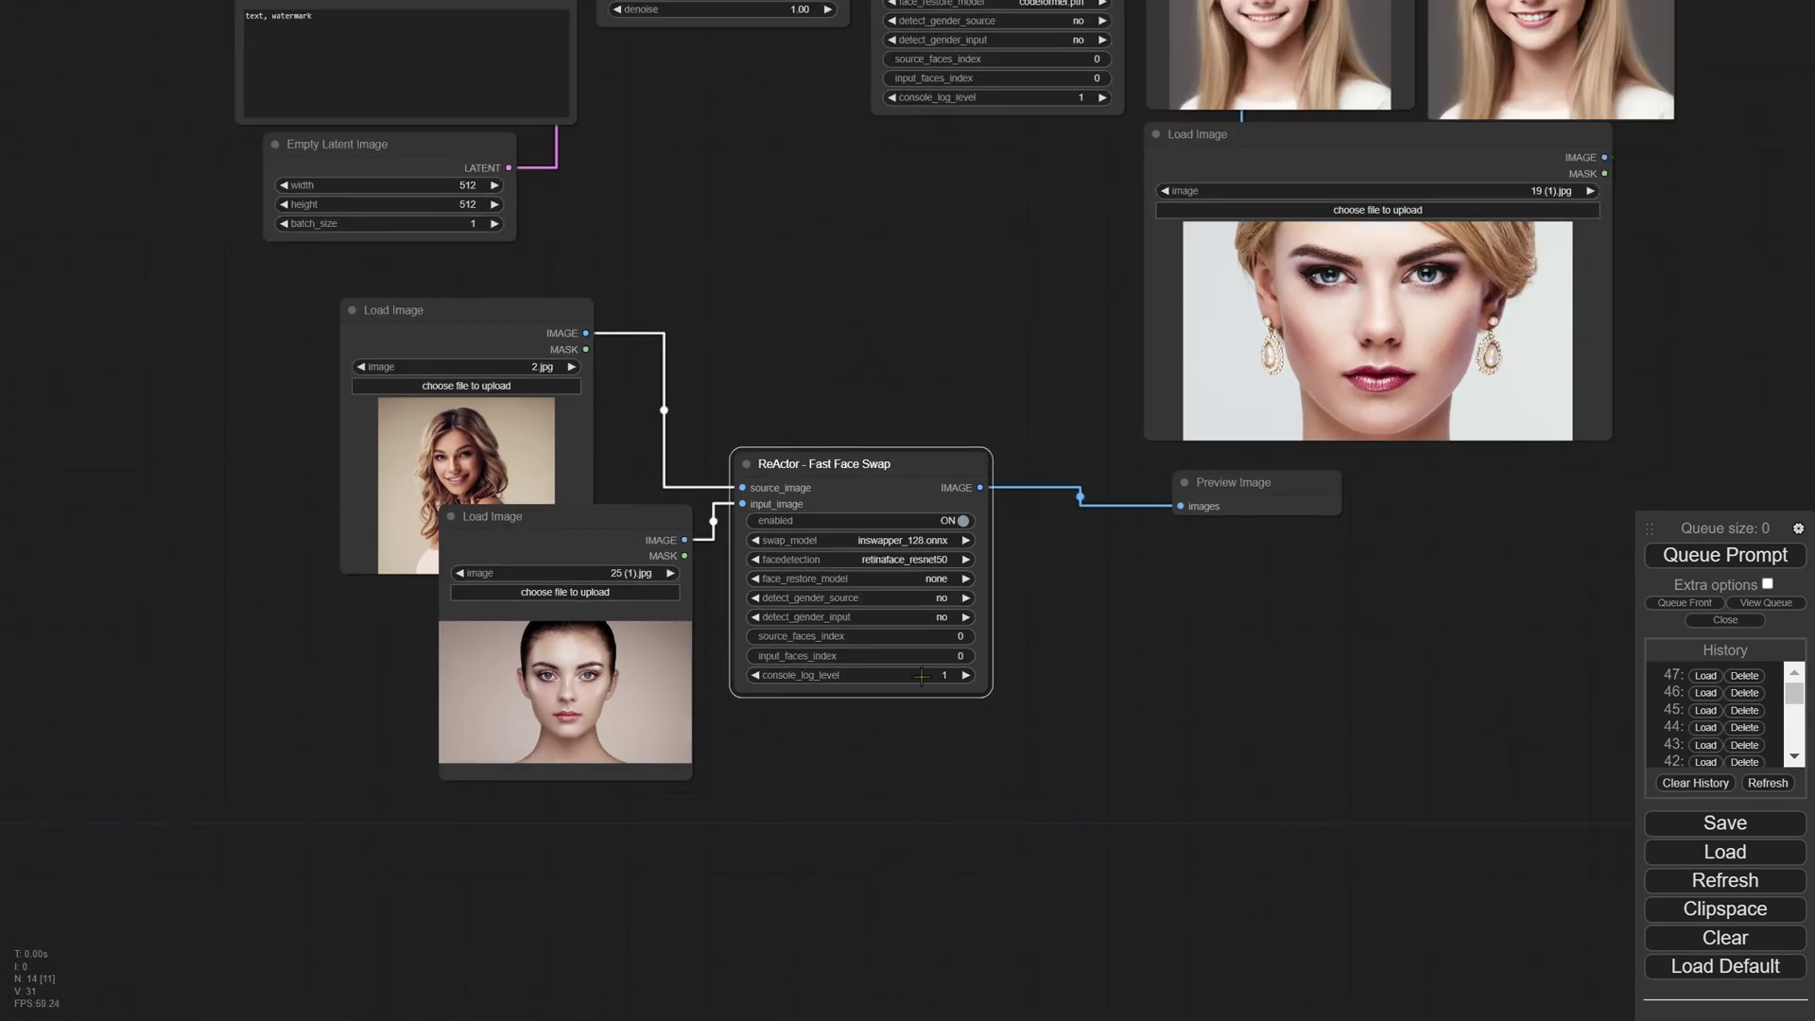
pyautogui.scroll(2, 908, 662)
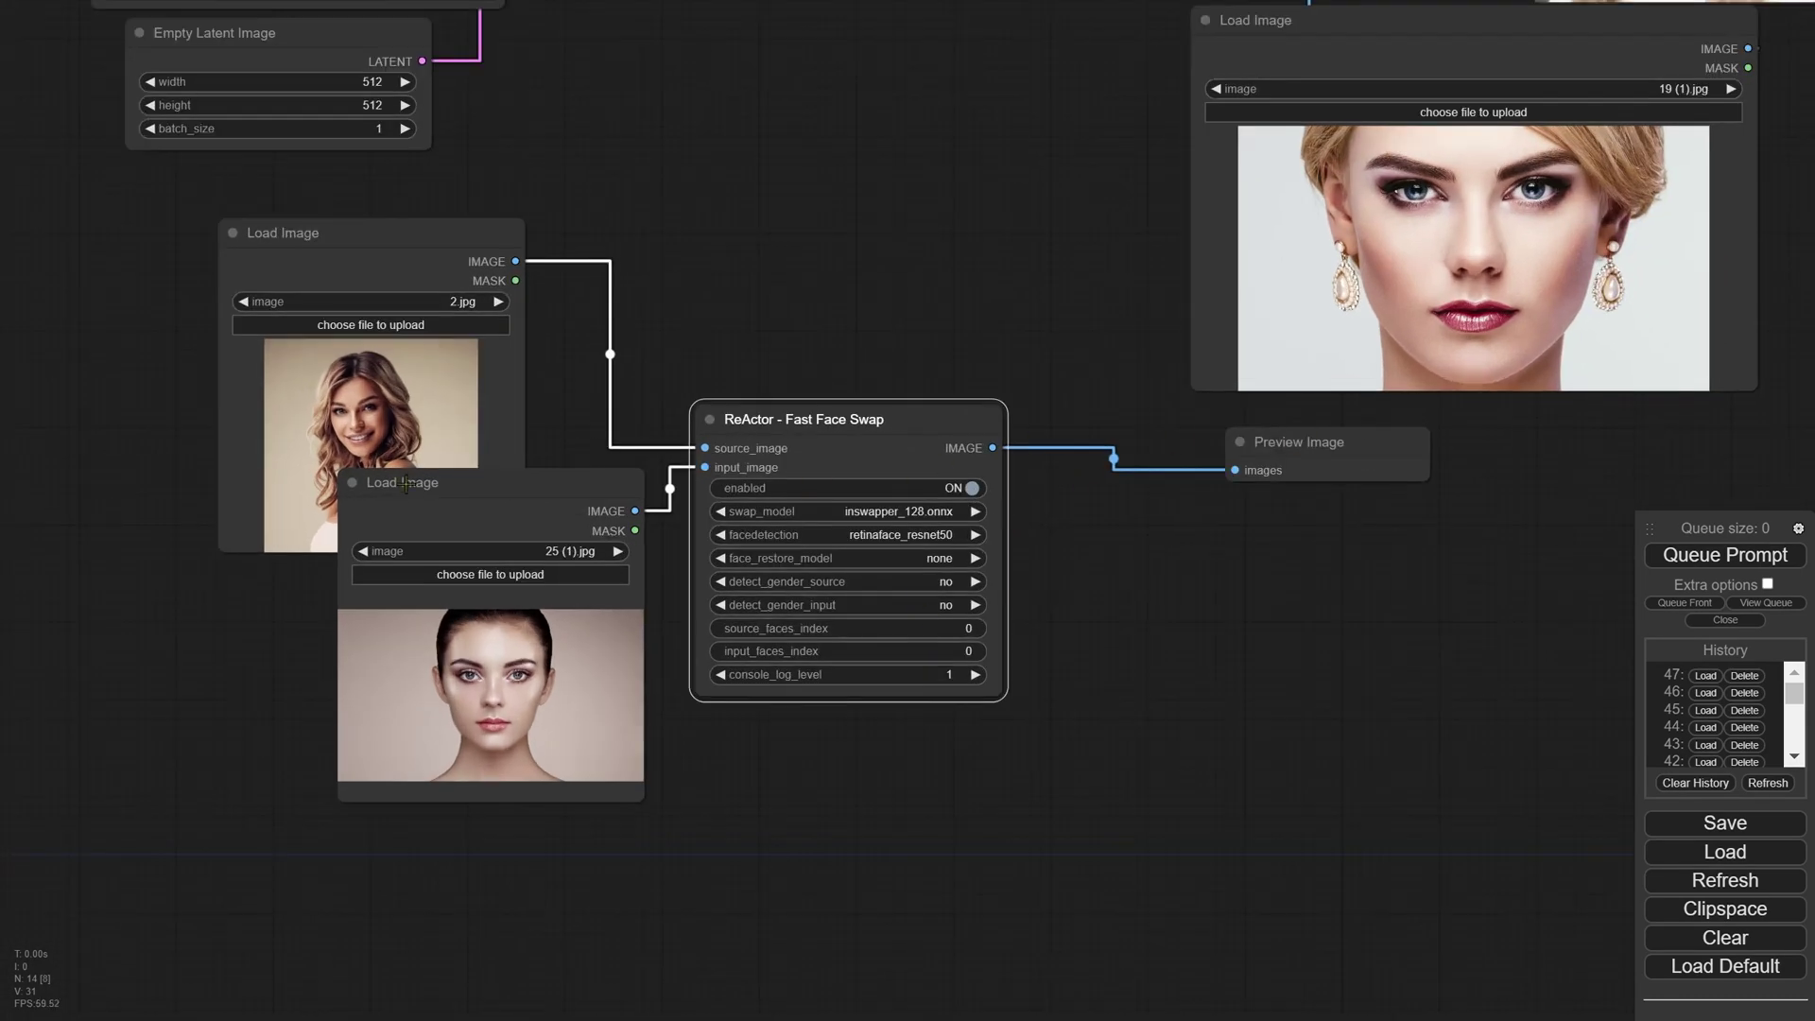
pyautogui.moveTo(411, 490); pyautogui.dragTo(275, 582)
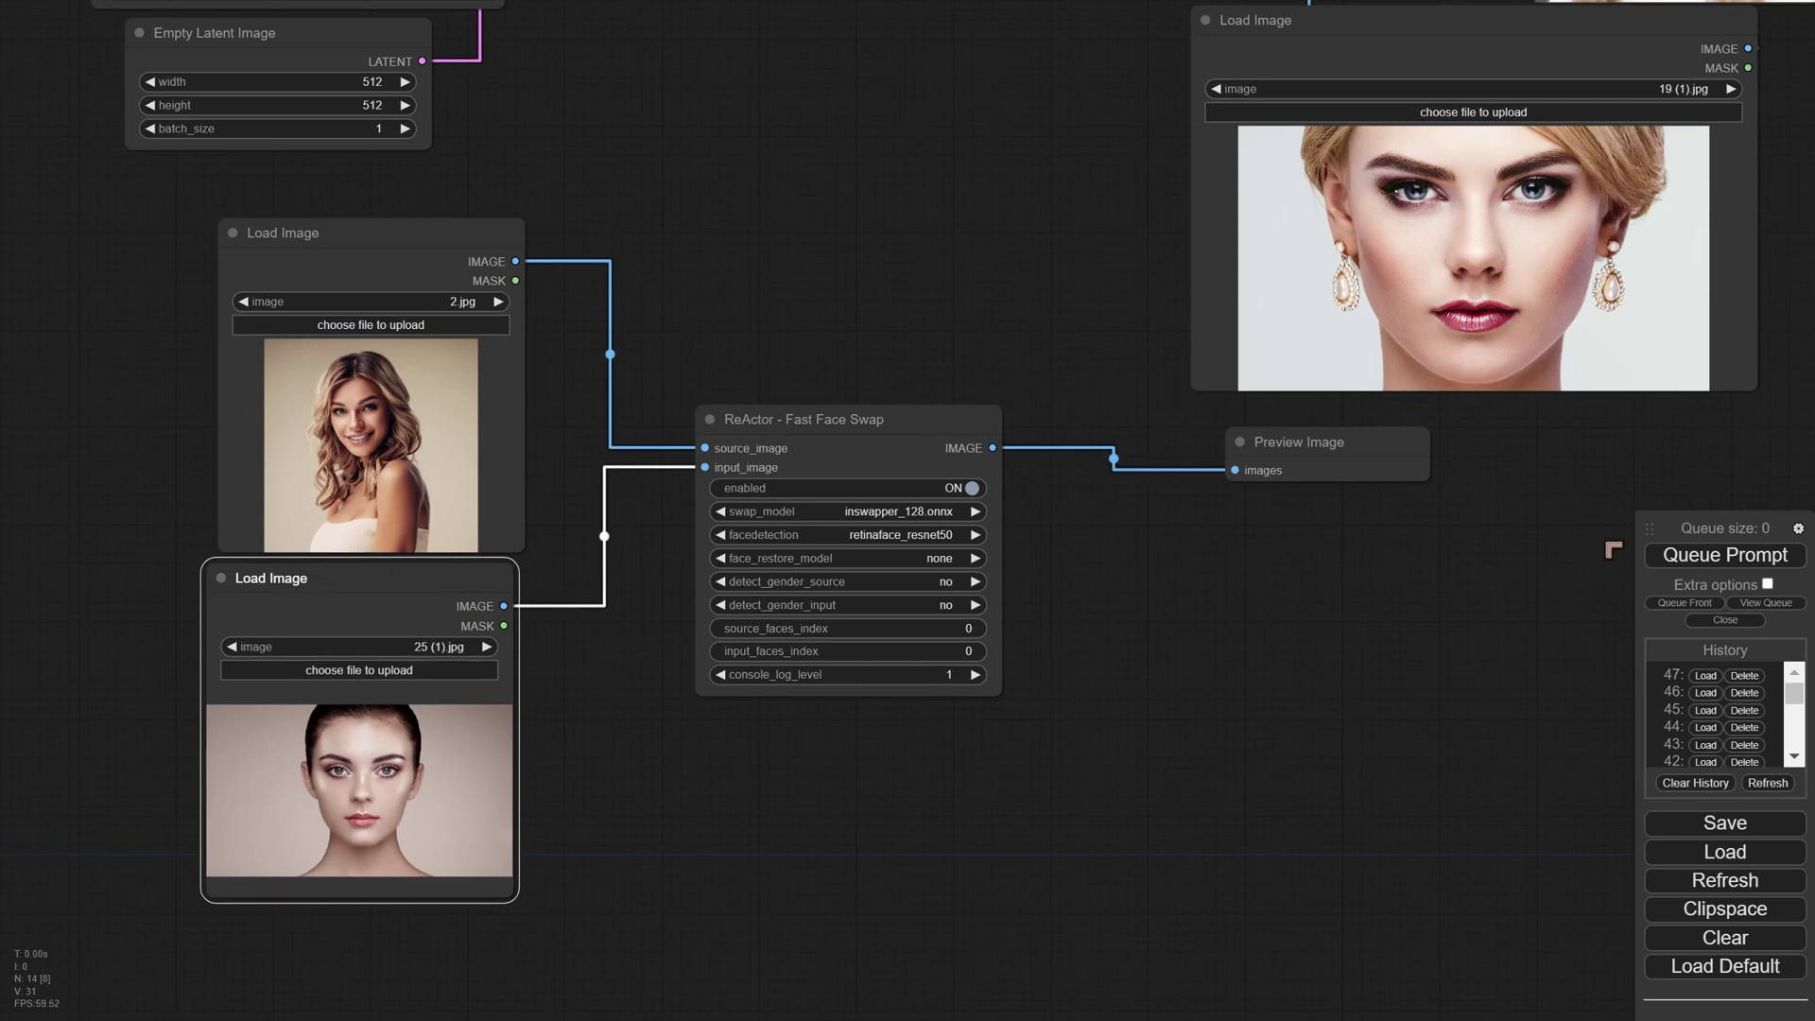
pyautogui.click(1707, 558)
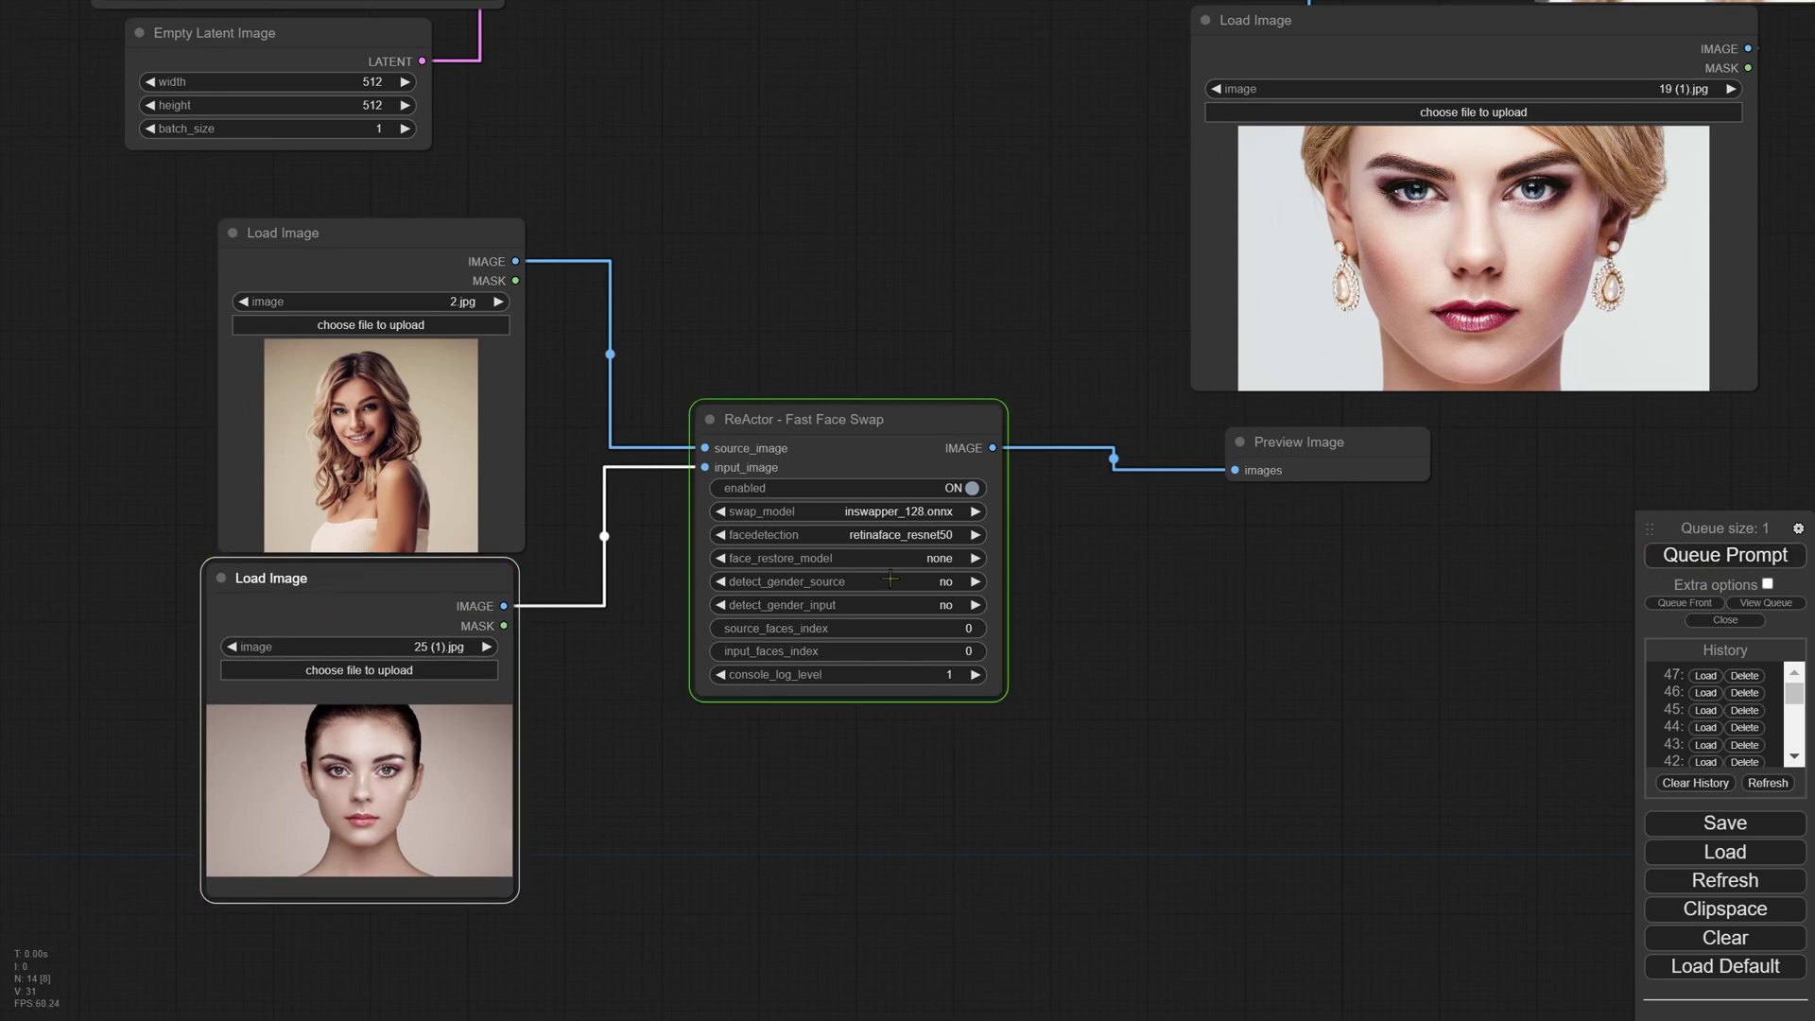
# - Move the Preview Image node left and enlarge it to show the swapped face bigger
pyautogui.scroll(2, 651, 679)
pyautogui.moveTo(1441, 437); pyautogui.dragTo(1211, 419)
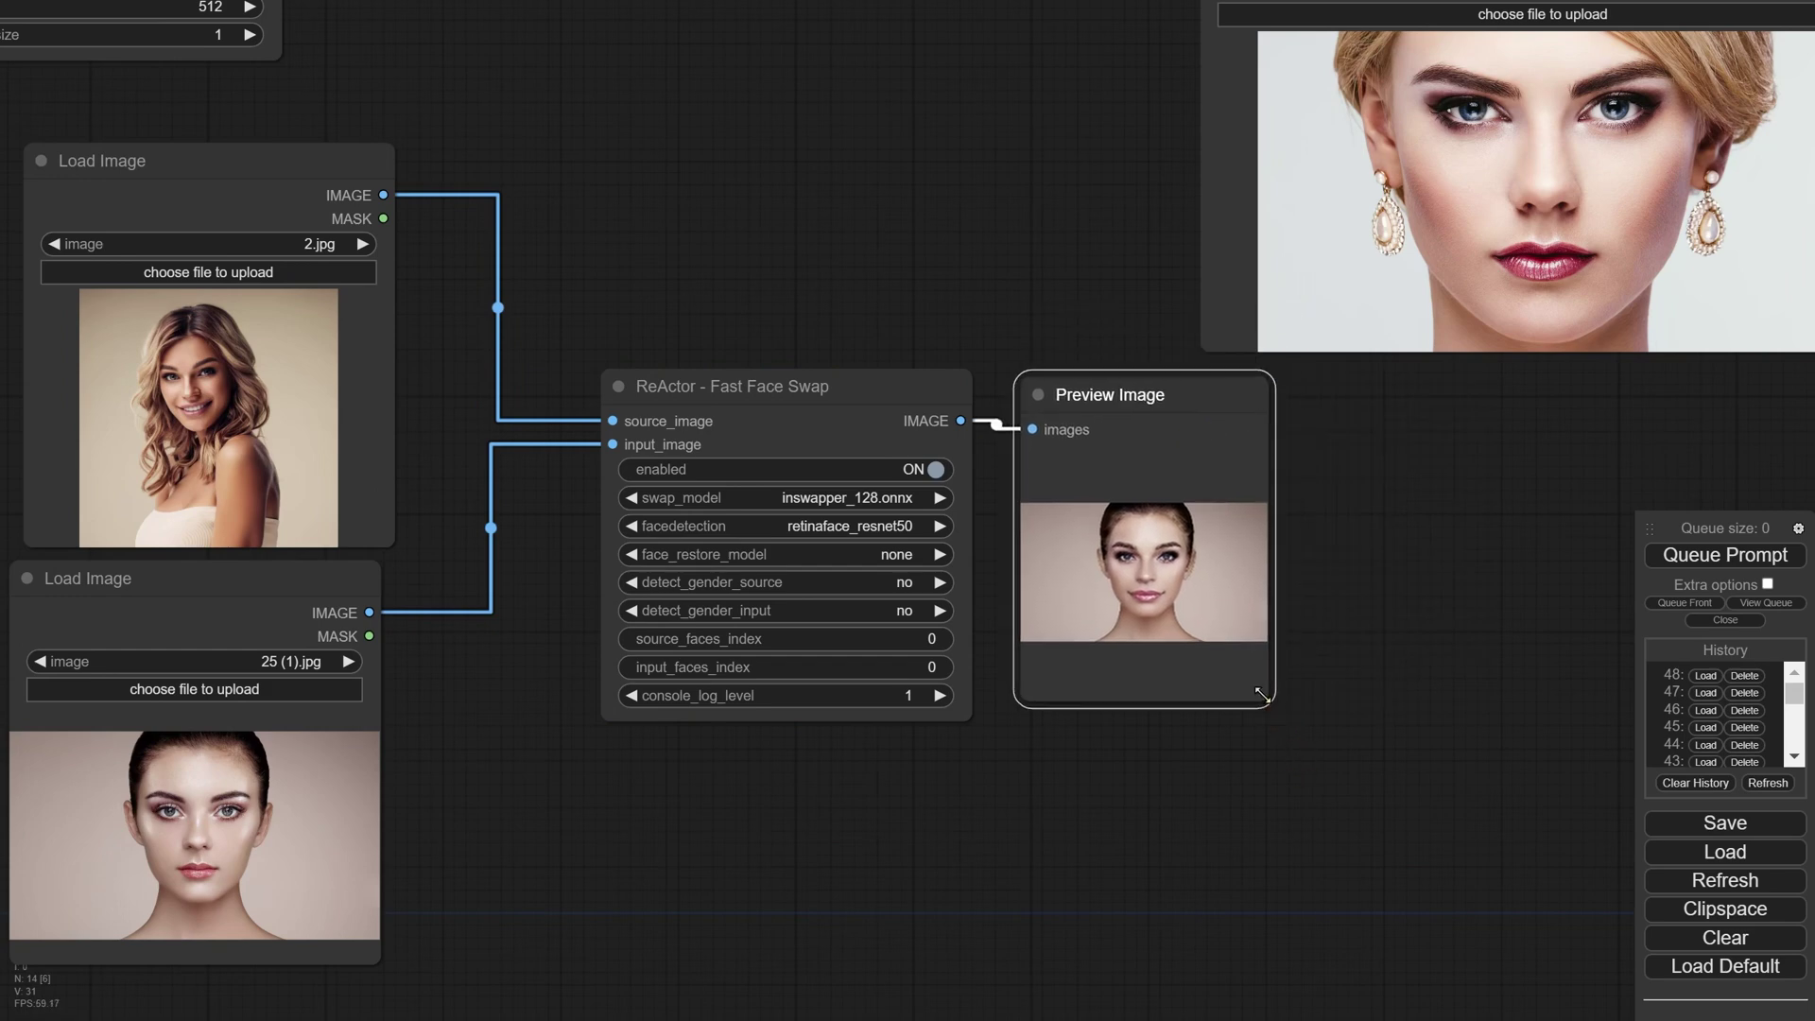
pyautogui.moveTo(1261, 694); pyautogui.dragTo(1586, 942)
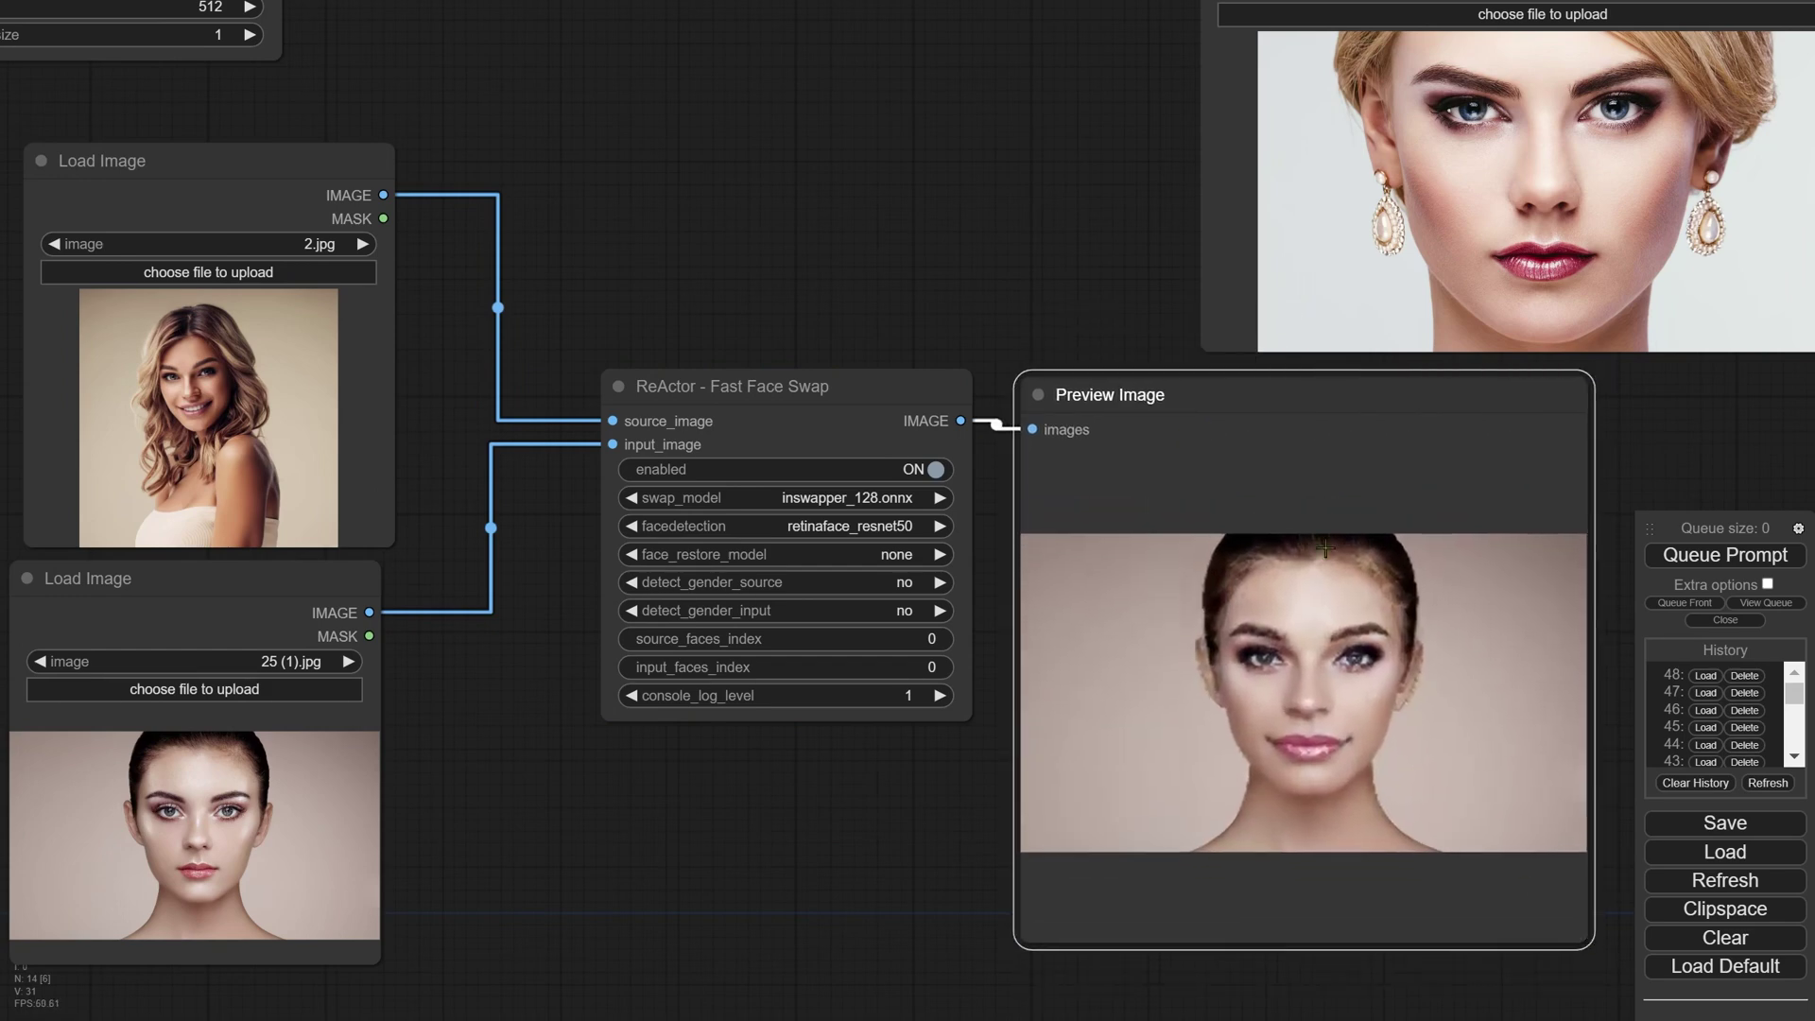
pyautogui.scroll(1, 1323, 543)
pyautogui.moveTo(1285, 683); pyautogui.dragTo(1267, 662)
pyautogui.scroll(-1, 1266, 662)
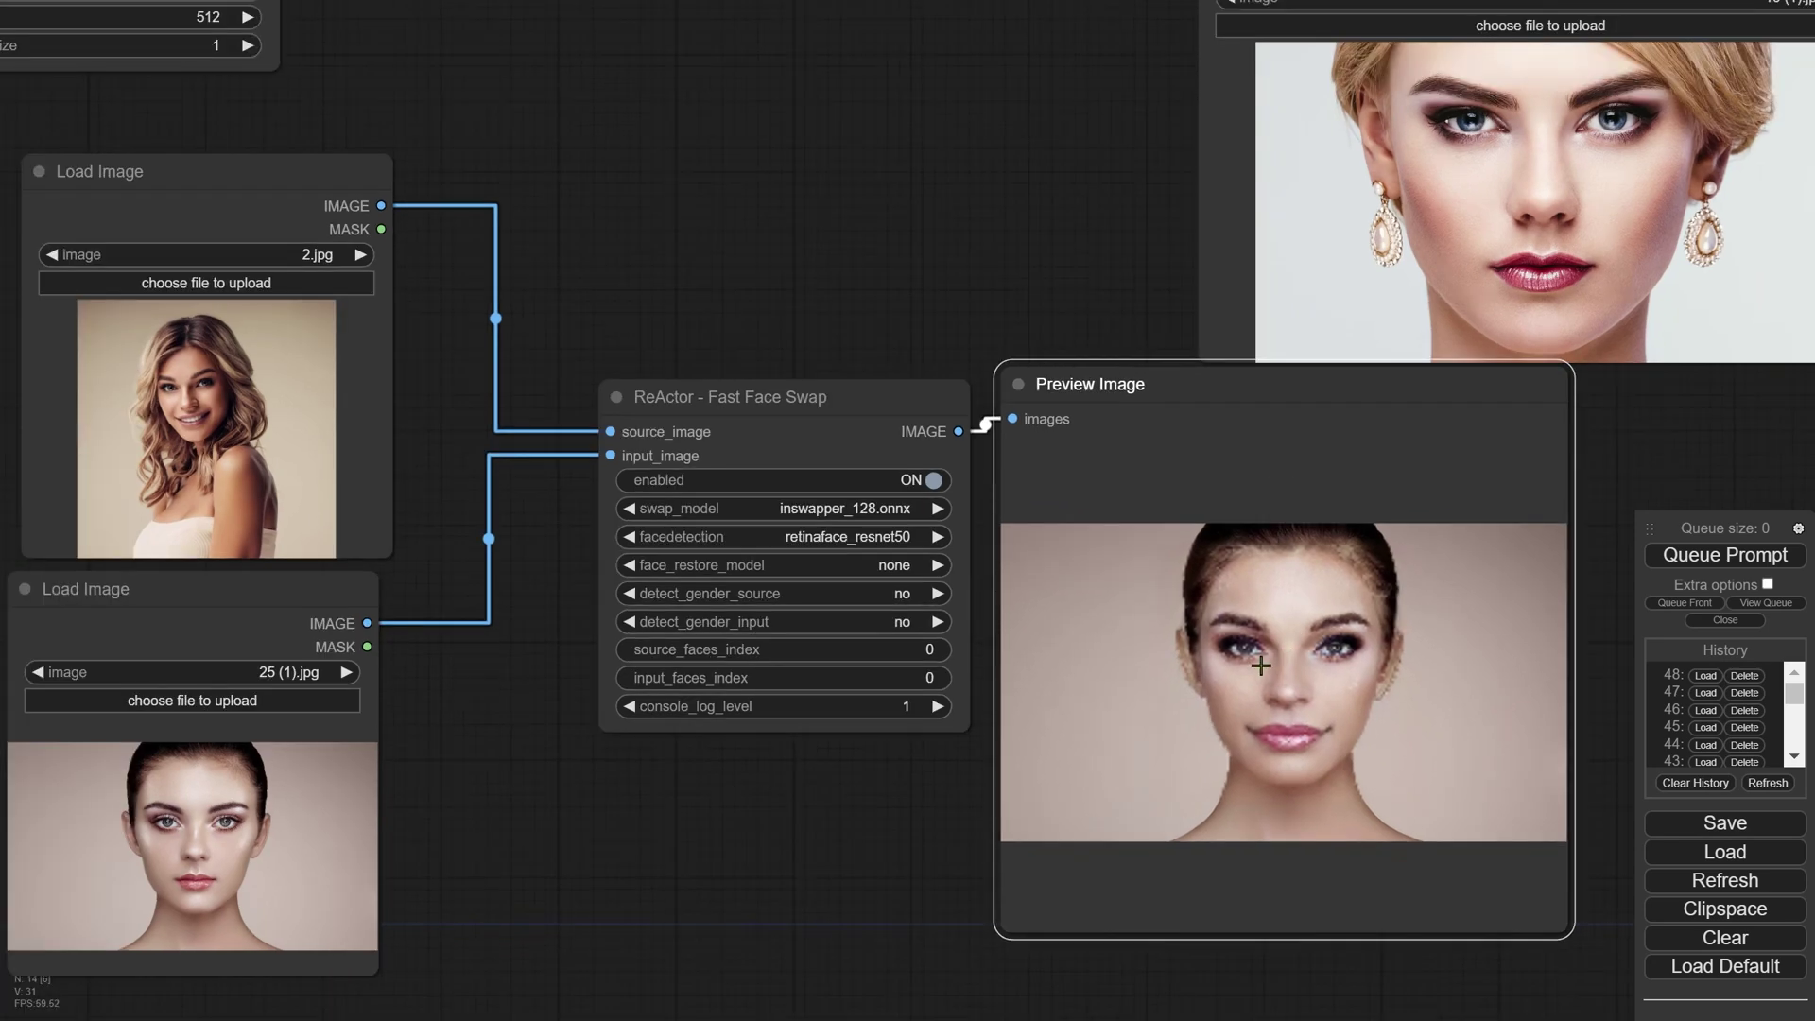
pyautogui.click(827, 573)
# - Set face_restore_model to codeformer.pth and open the Manager's custom node list
pyautogui.click(817, 585)
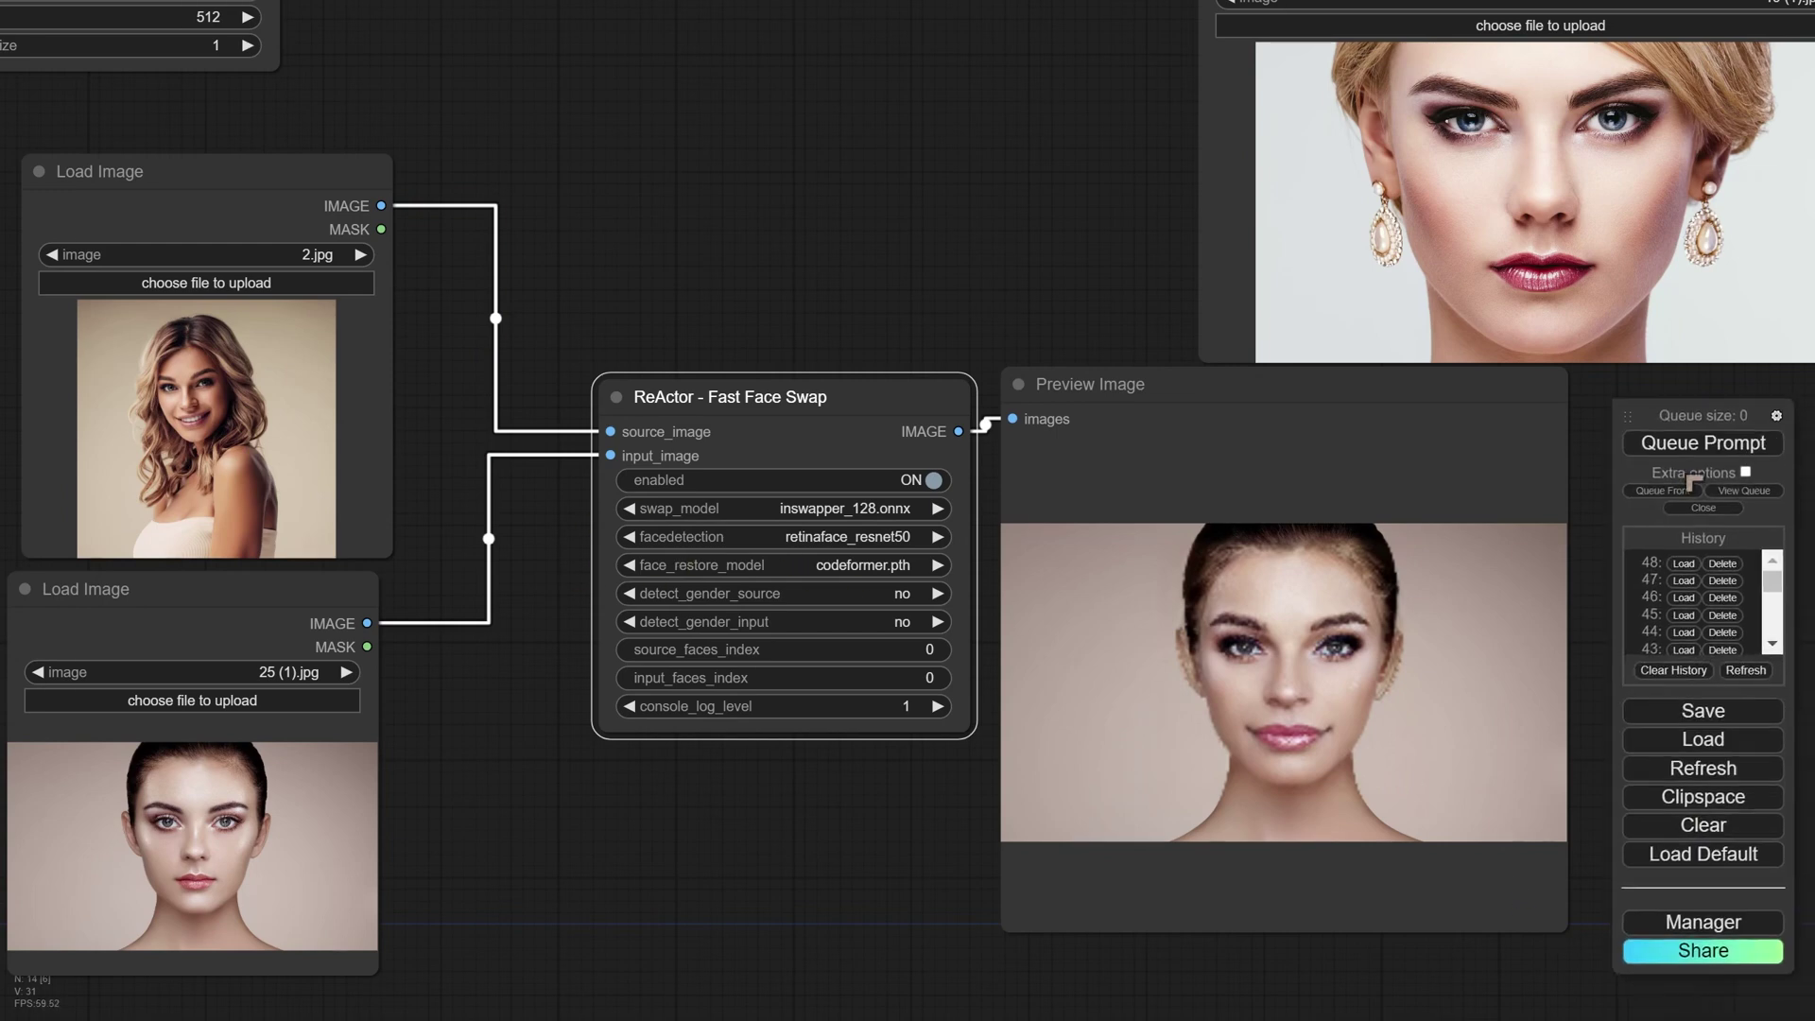
pyautogui.click(1669, 875)
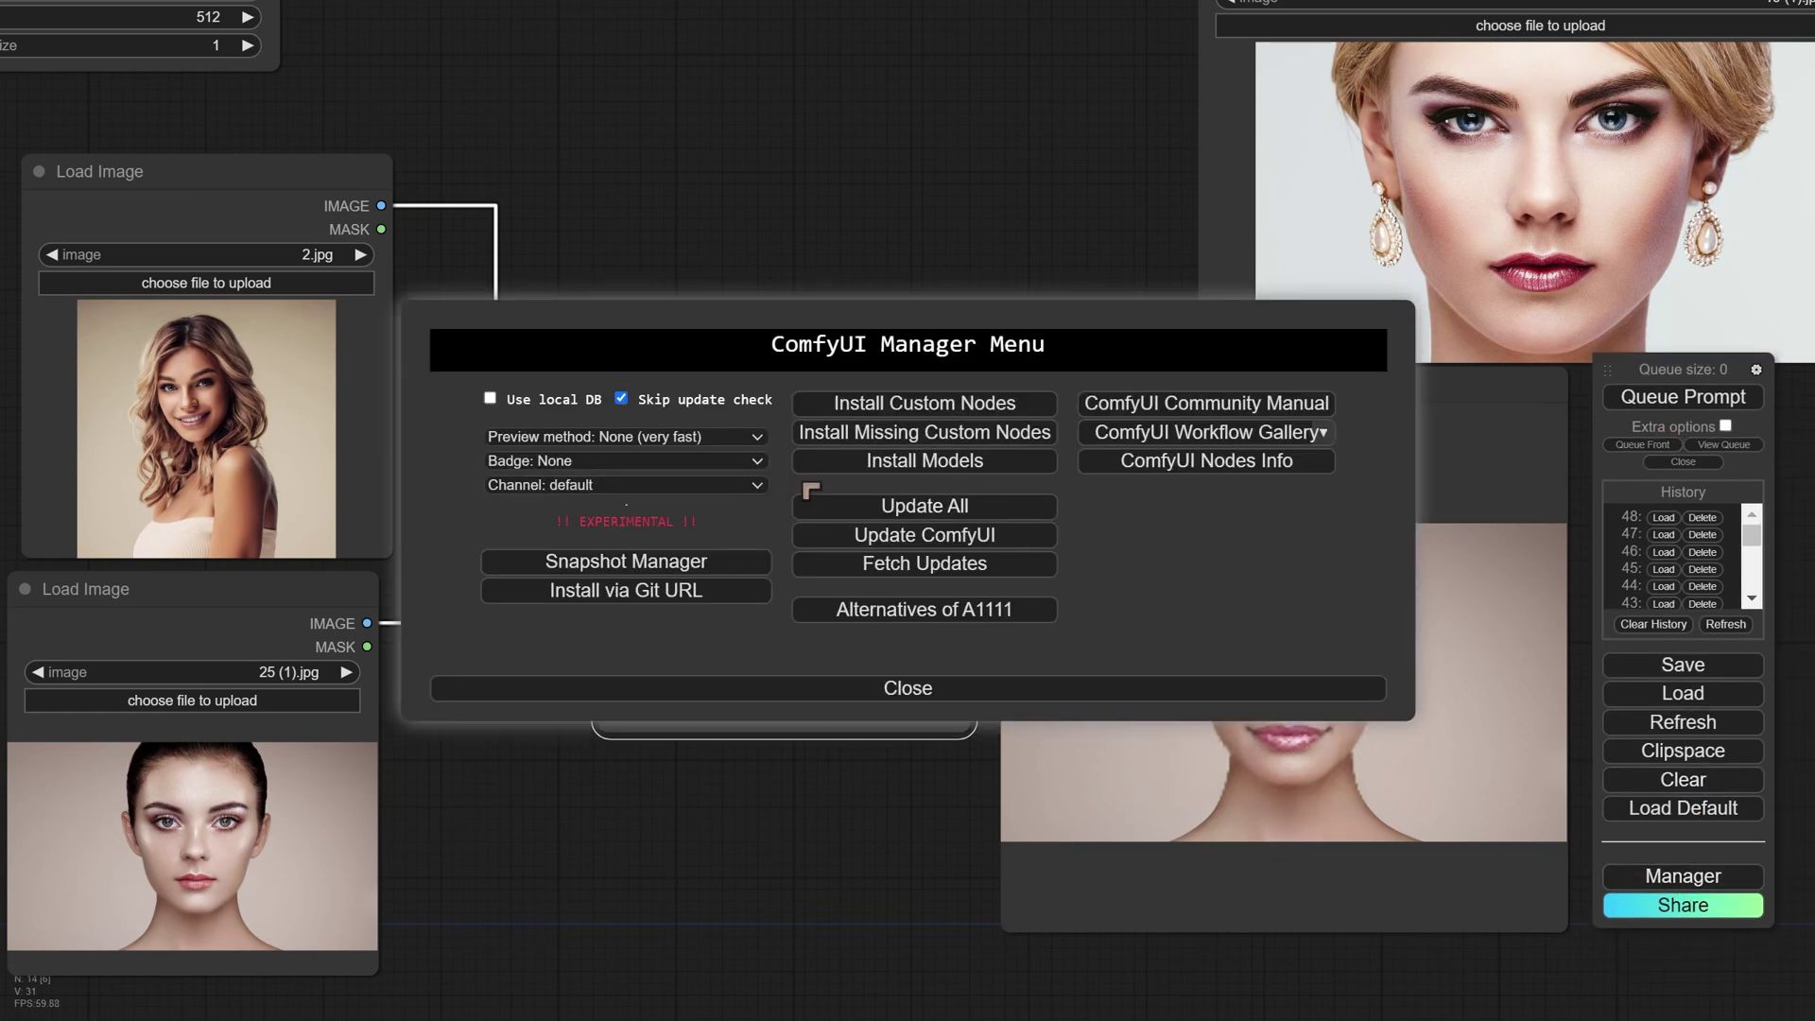
pyautogui.click(896, 416)
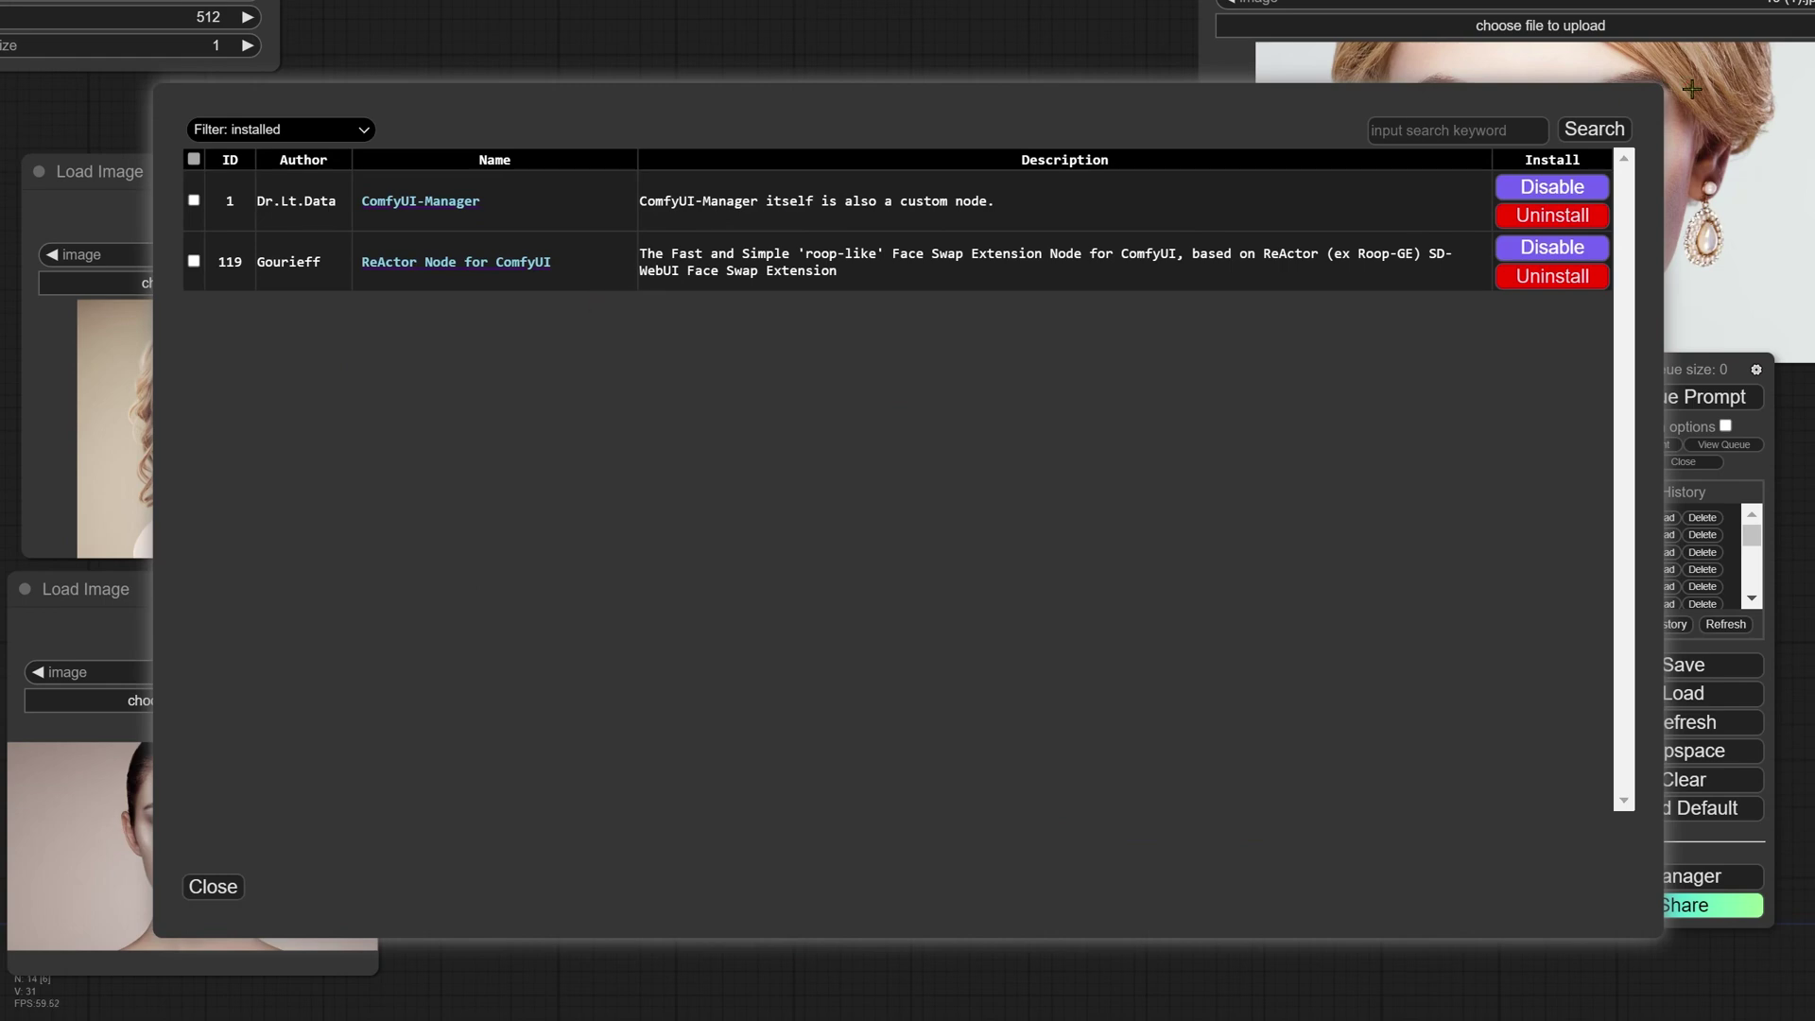
# - Filter extensions to All and search 're' to find the installed ReActor Node for ComfyUI
pyautogui.click(364, 134)
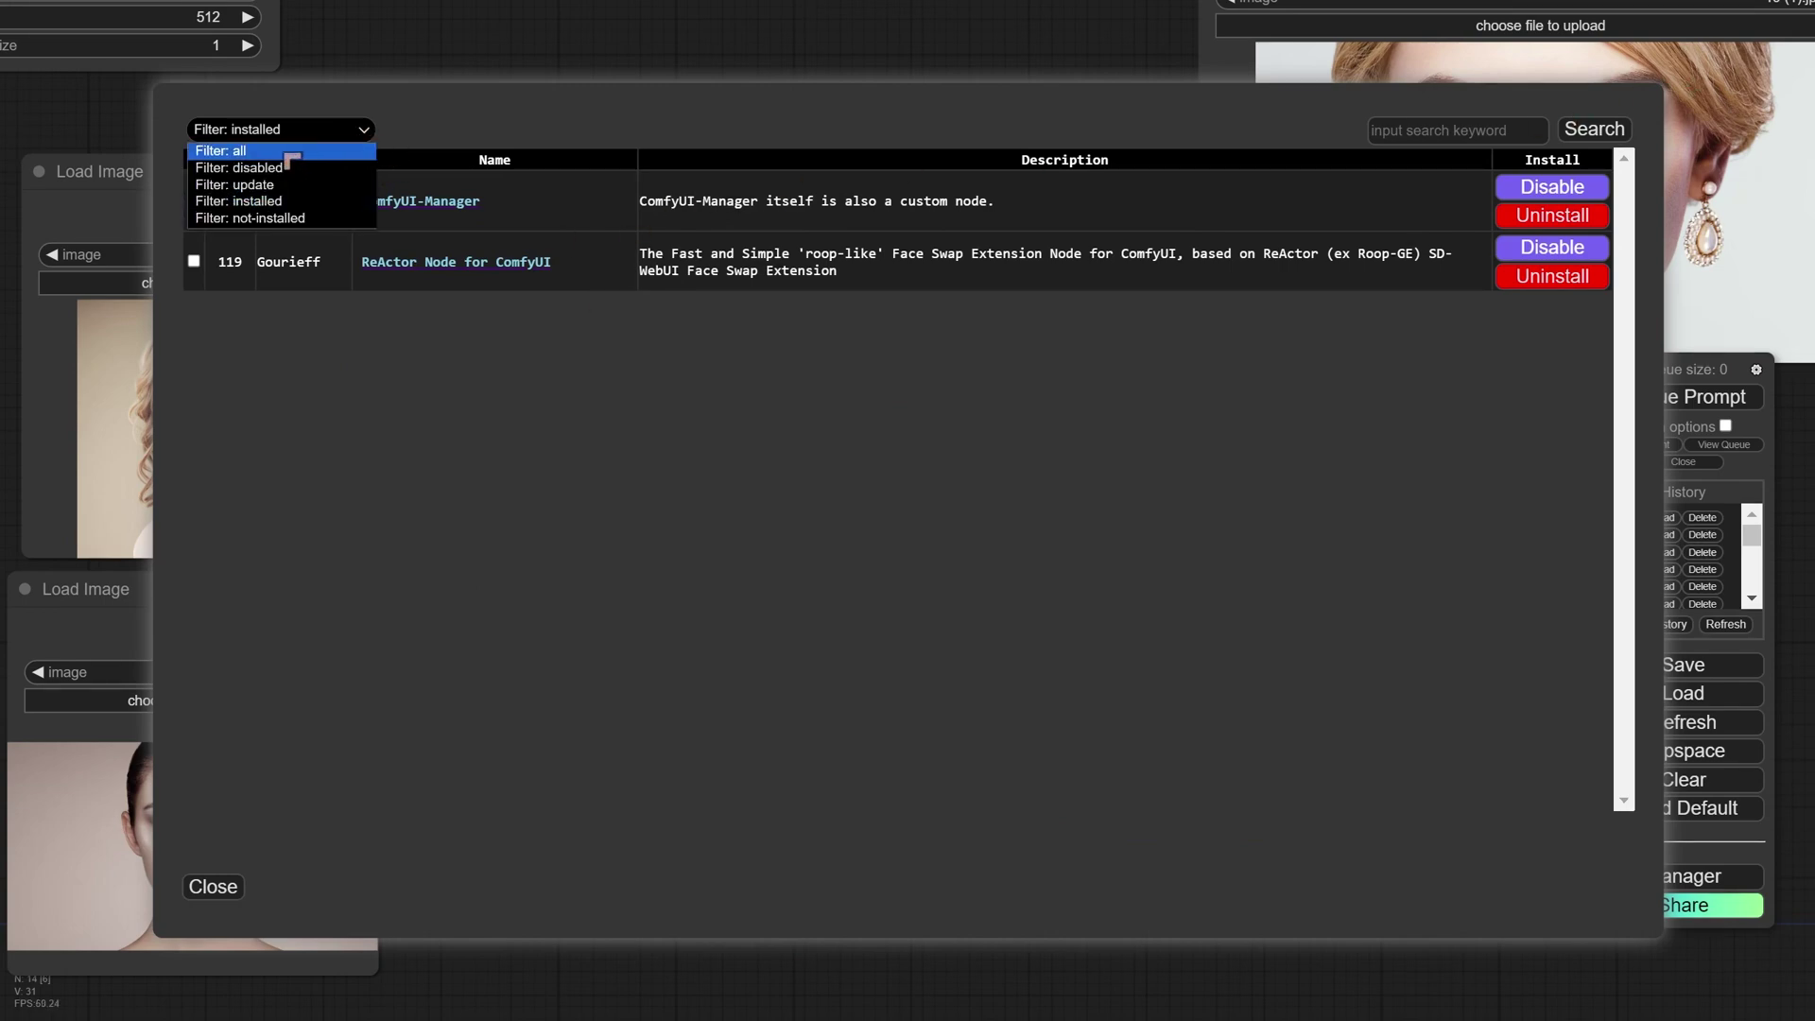
pyautogui.click(227, 151)
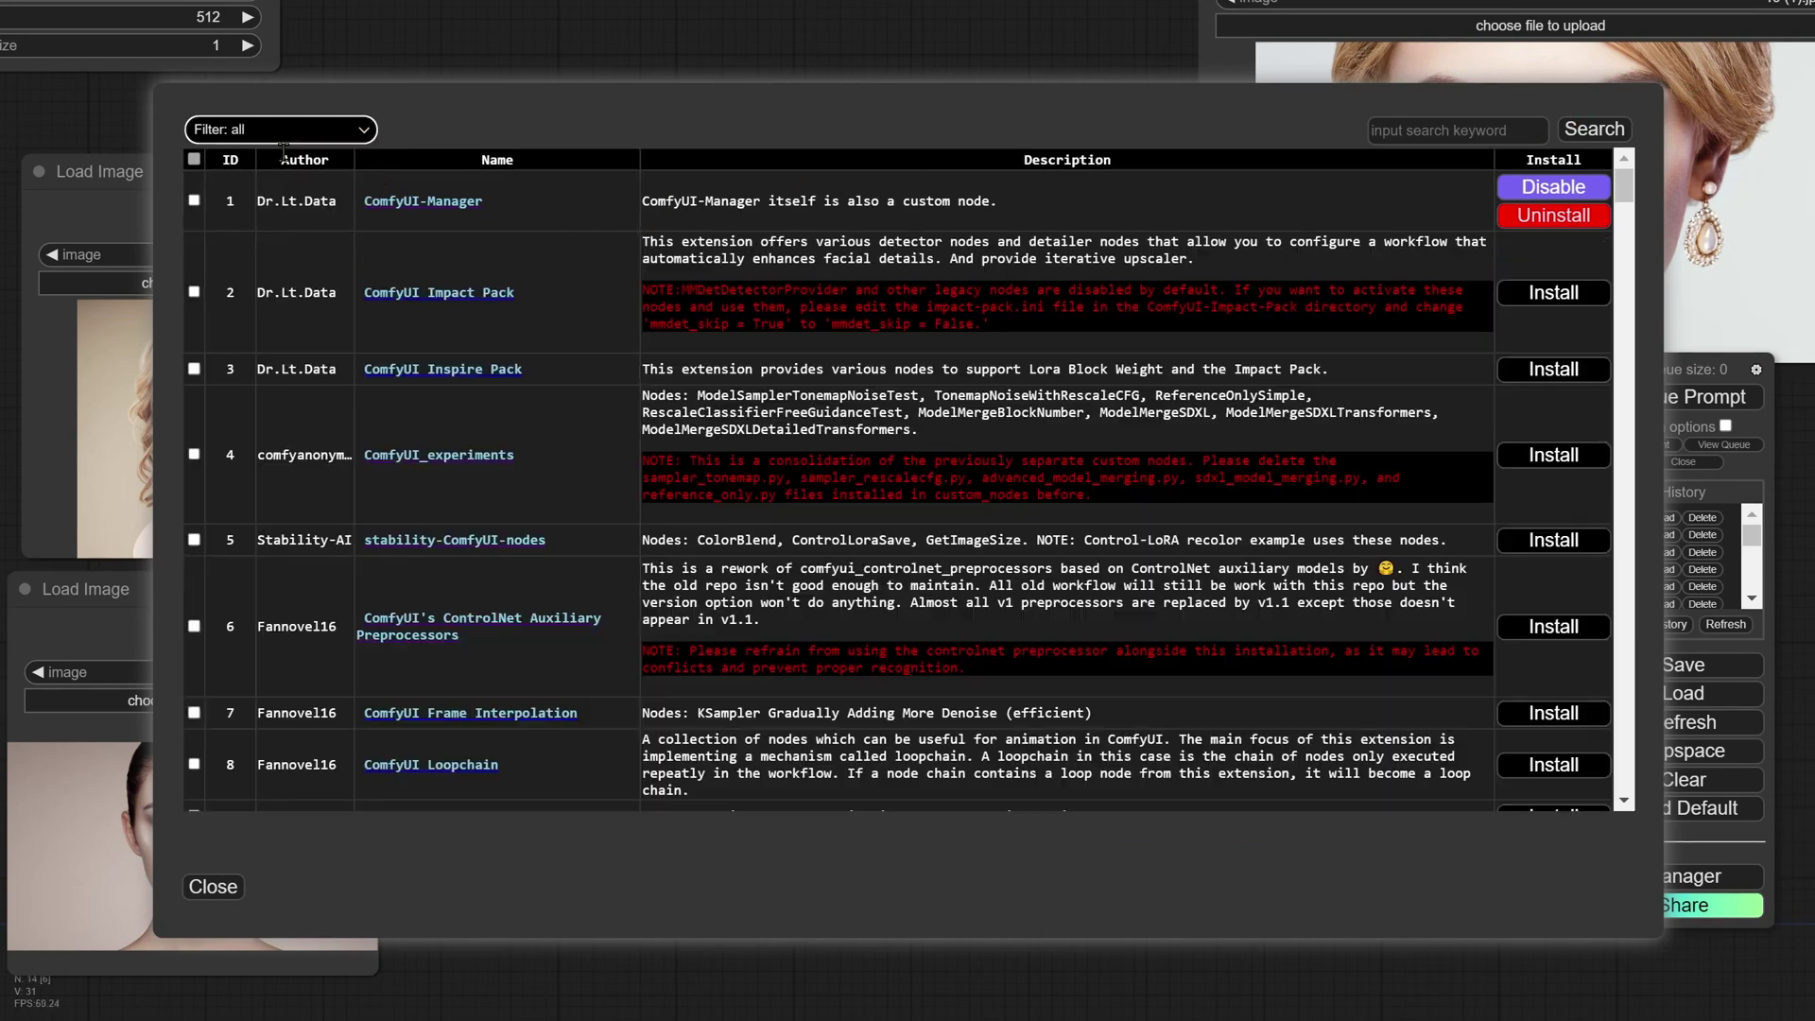
pyautogui.click(1515, 134)
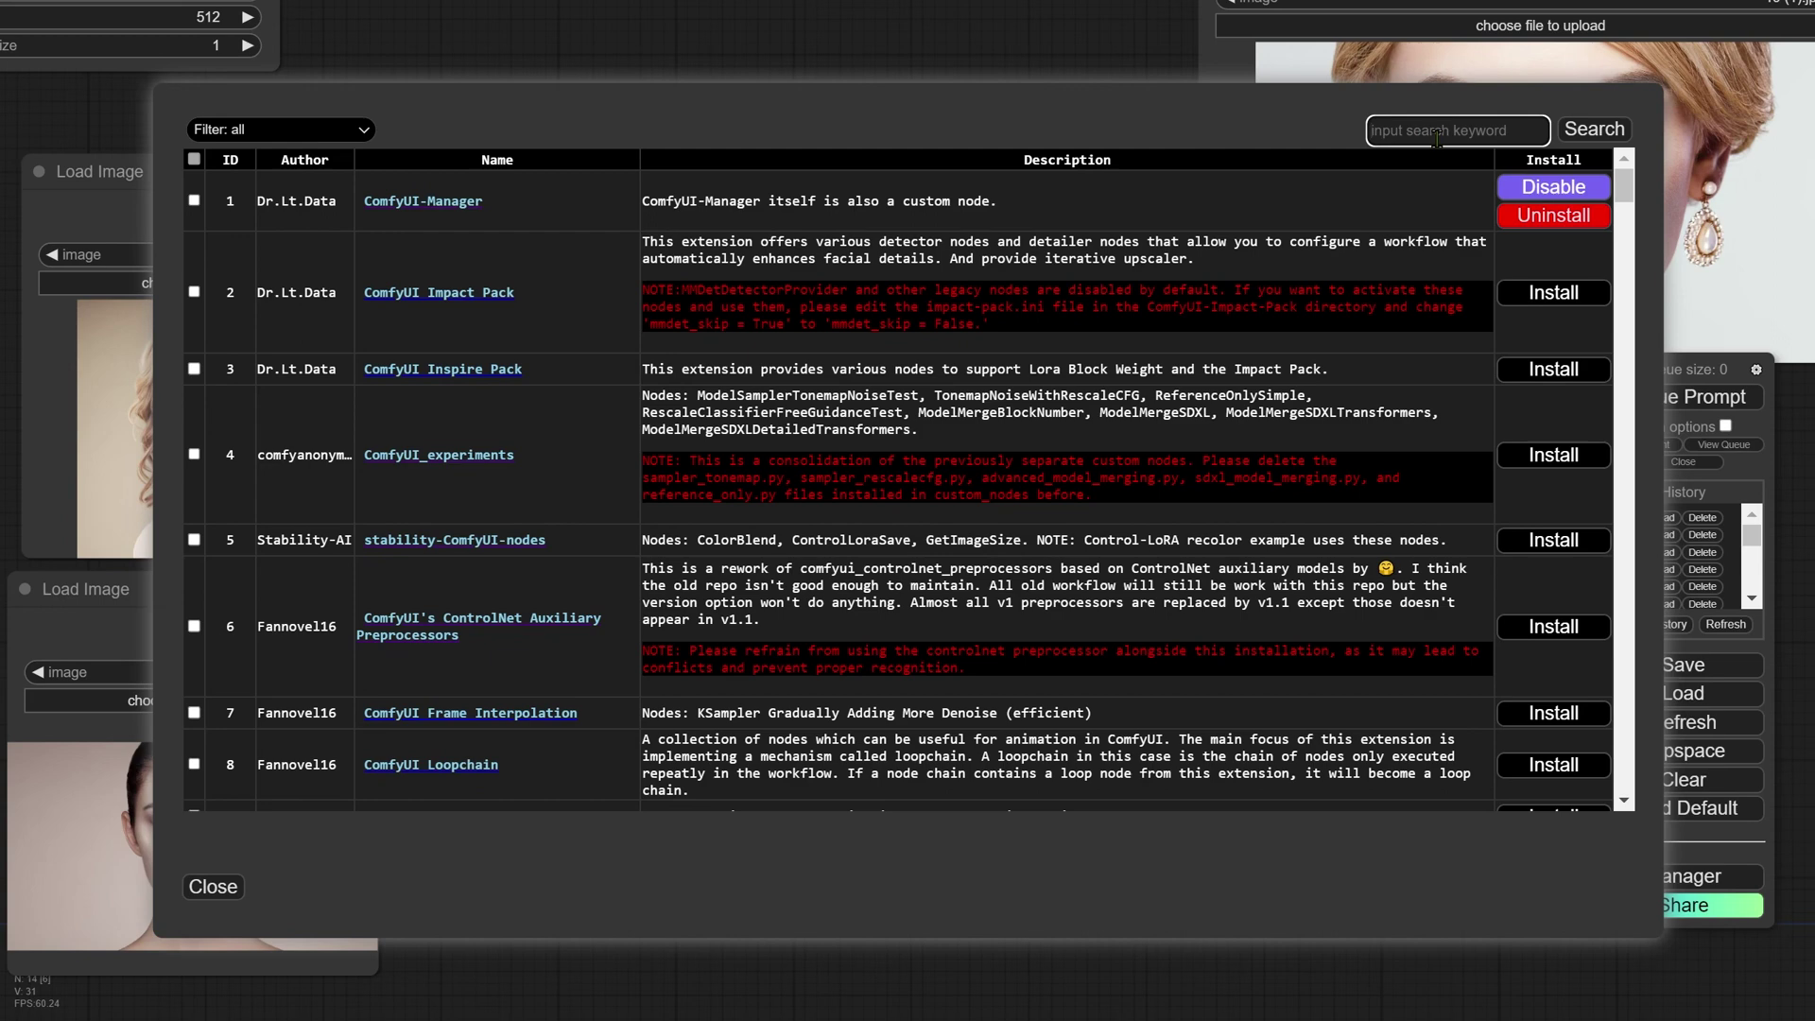
pyautogui.write('react')
pyautogui.click(1591, 130)
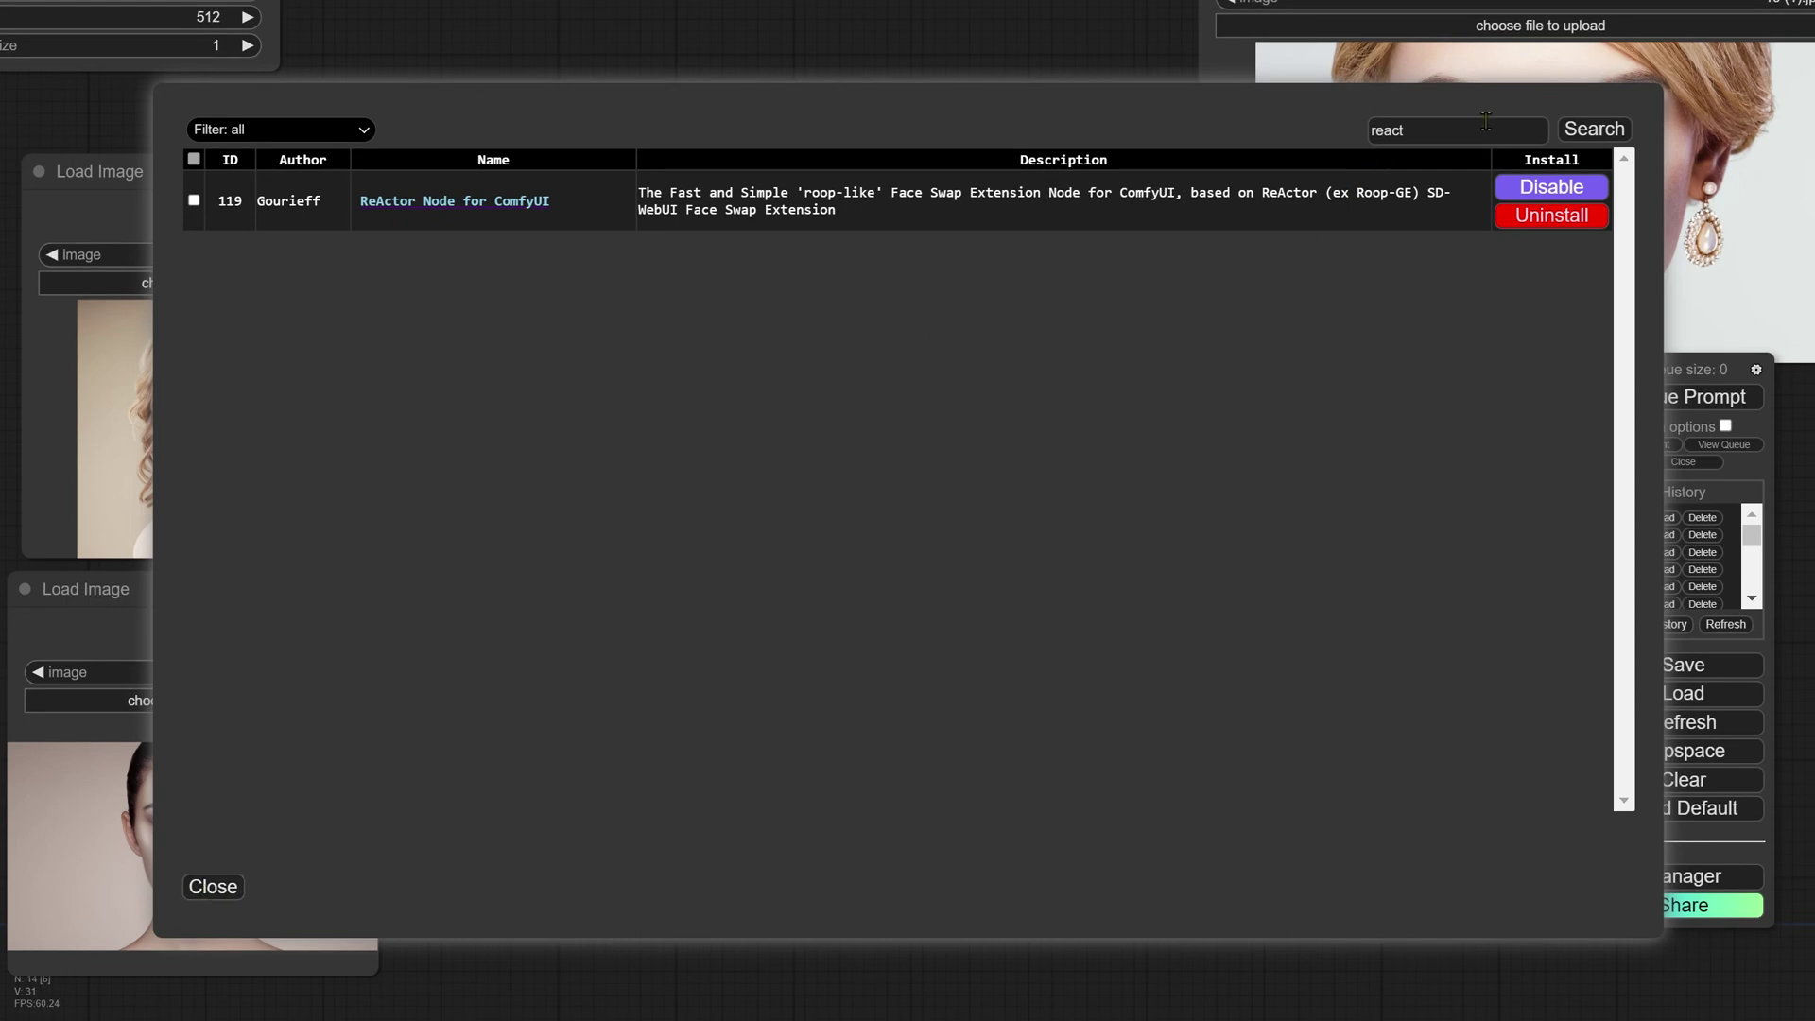
pyautogui.click(363, 131)
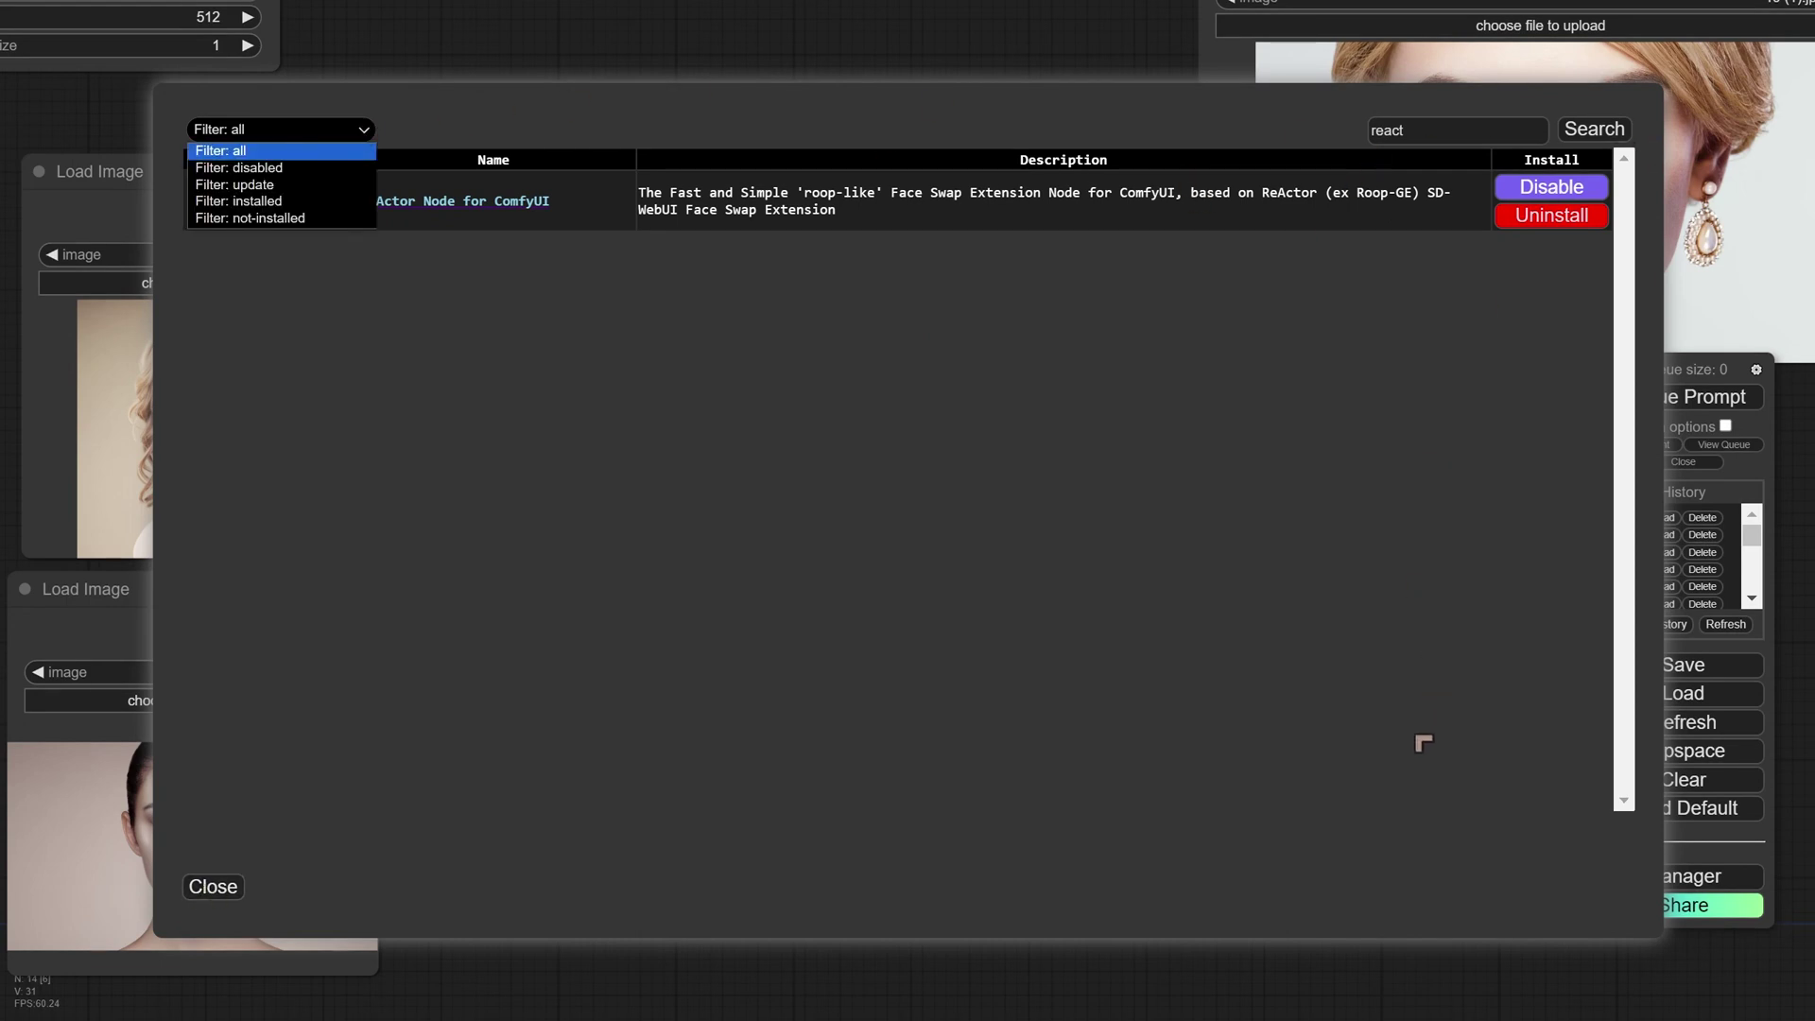
# - Go from the extension list to the Install Models list and clear the leftover search keyword
pyautogui.click(207, 887)
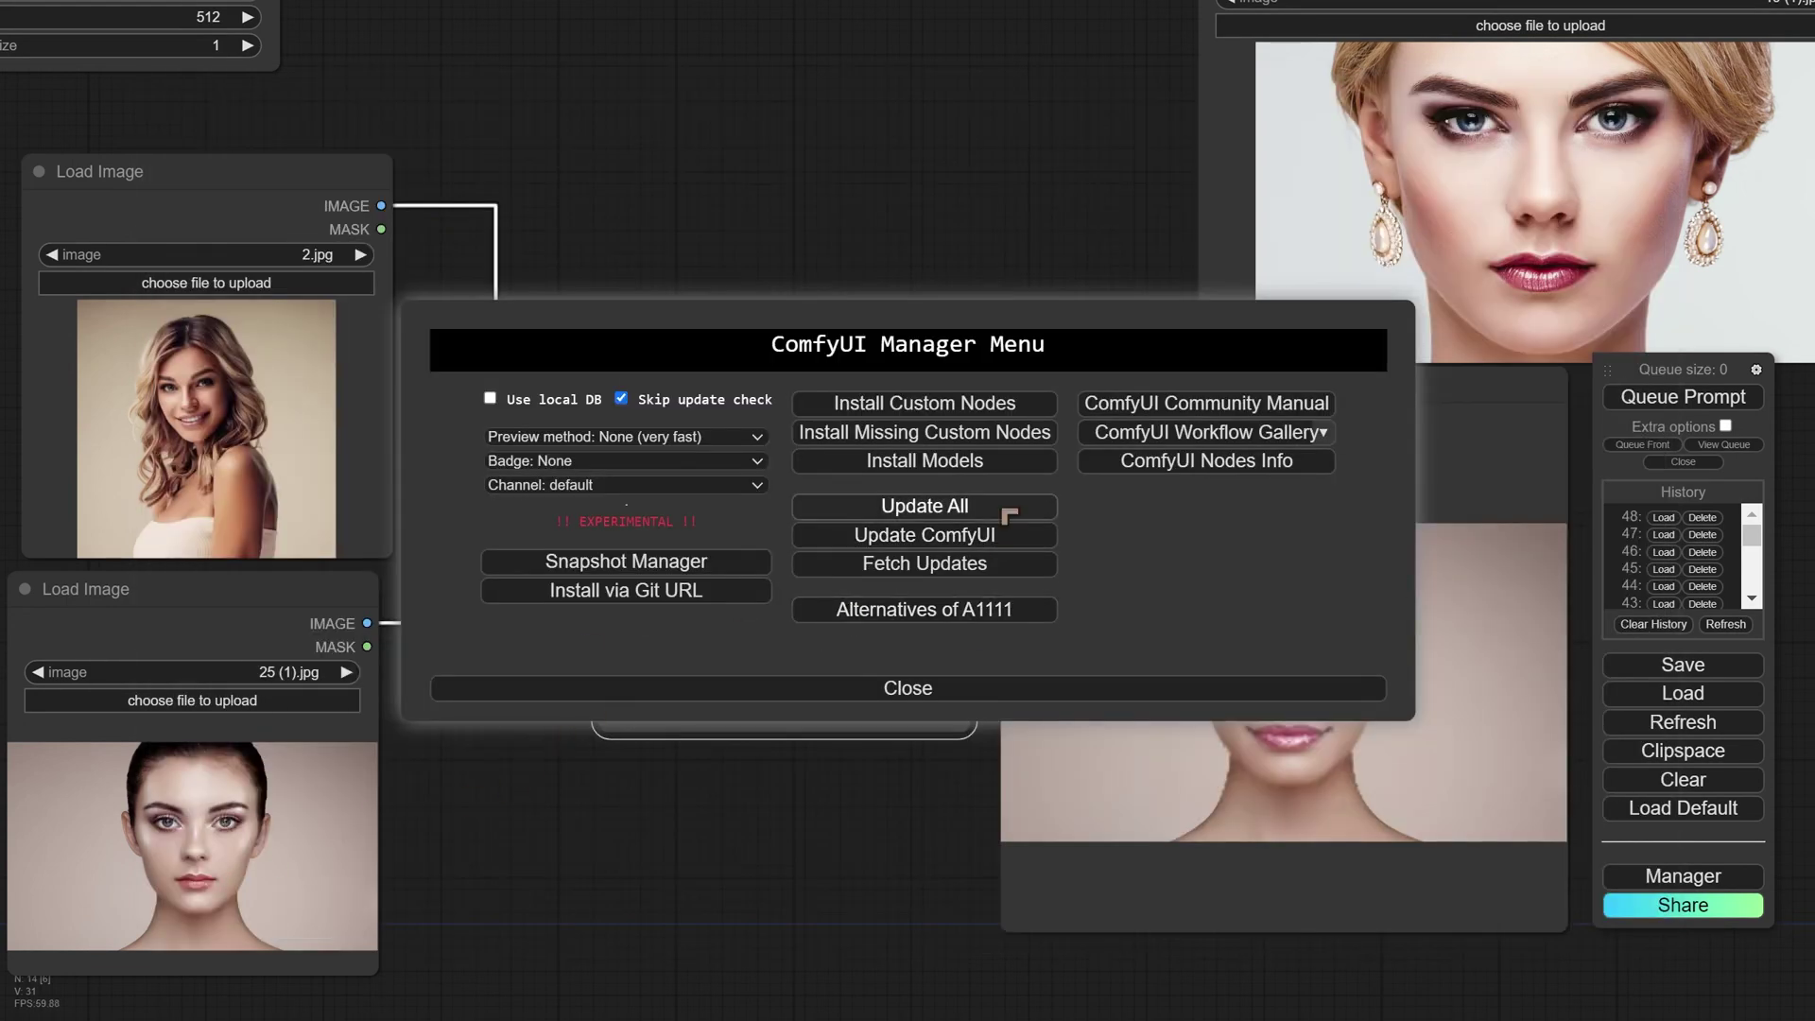
pyautogui.click(960, 457)
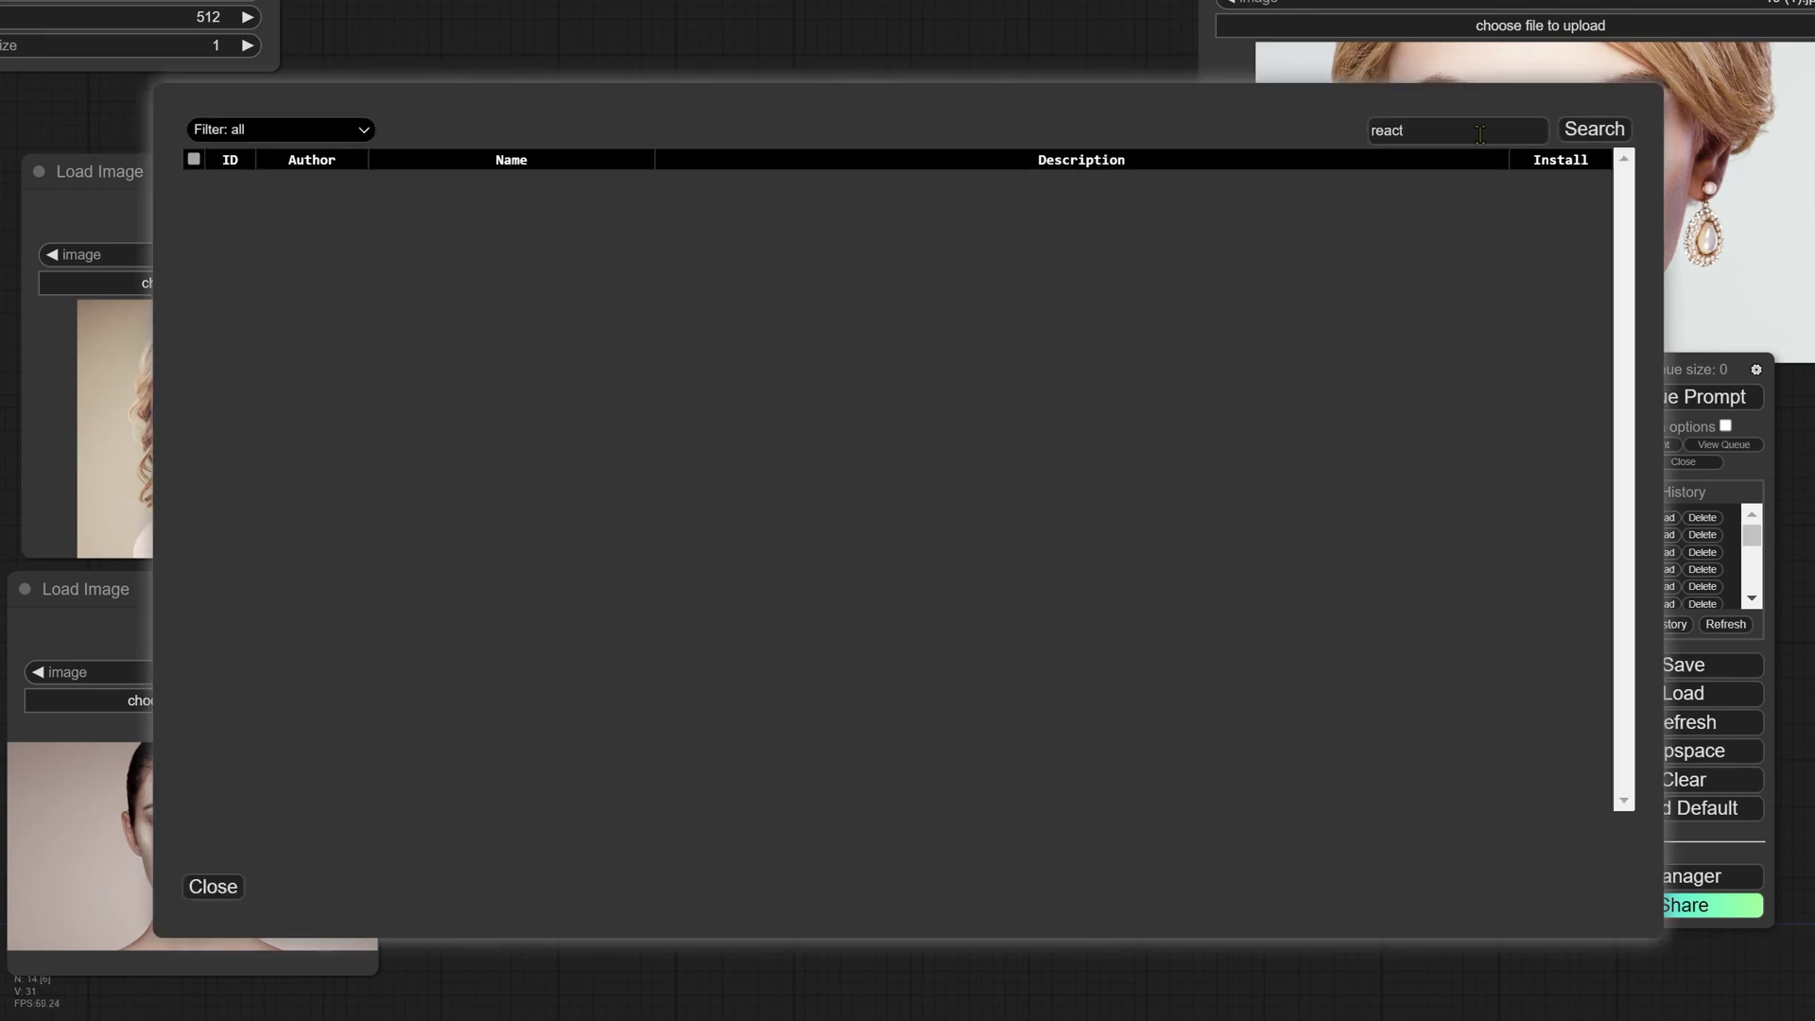
pyautogui.moveTo(1480, 133); pyautogui.dragTo(1342, 168)
pyautogui.press('BackSpace')
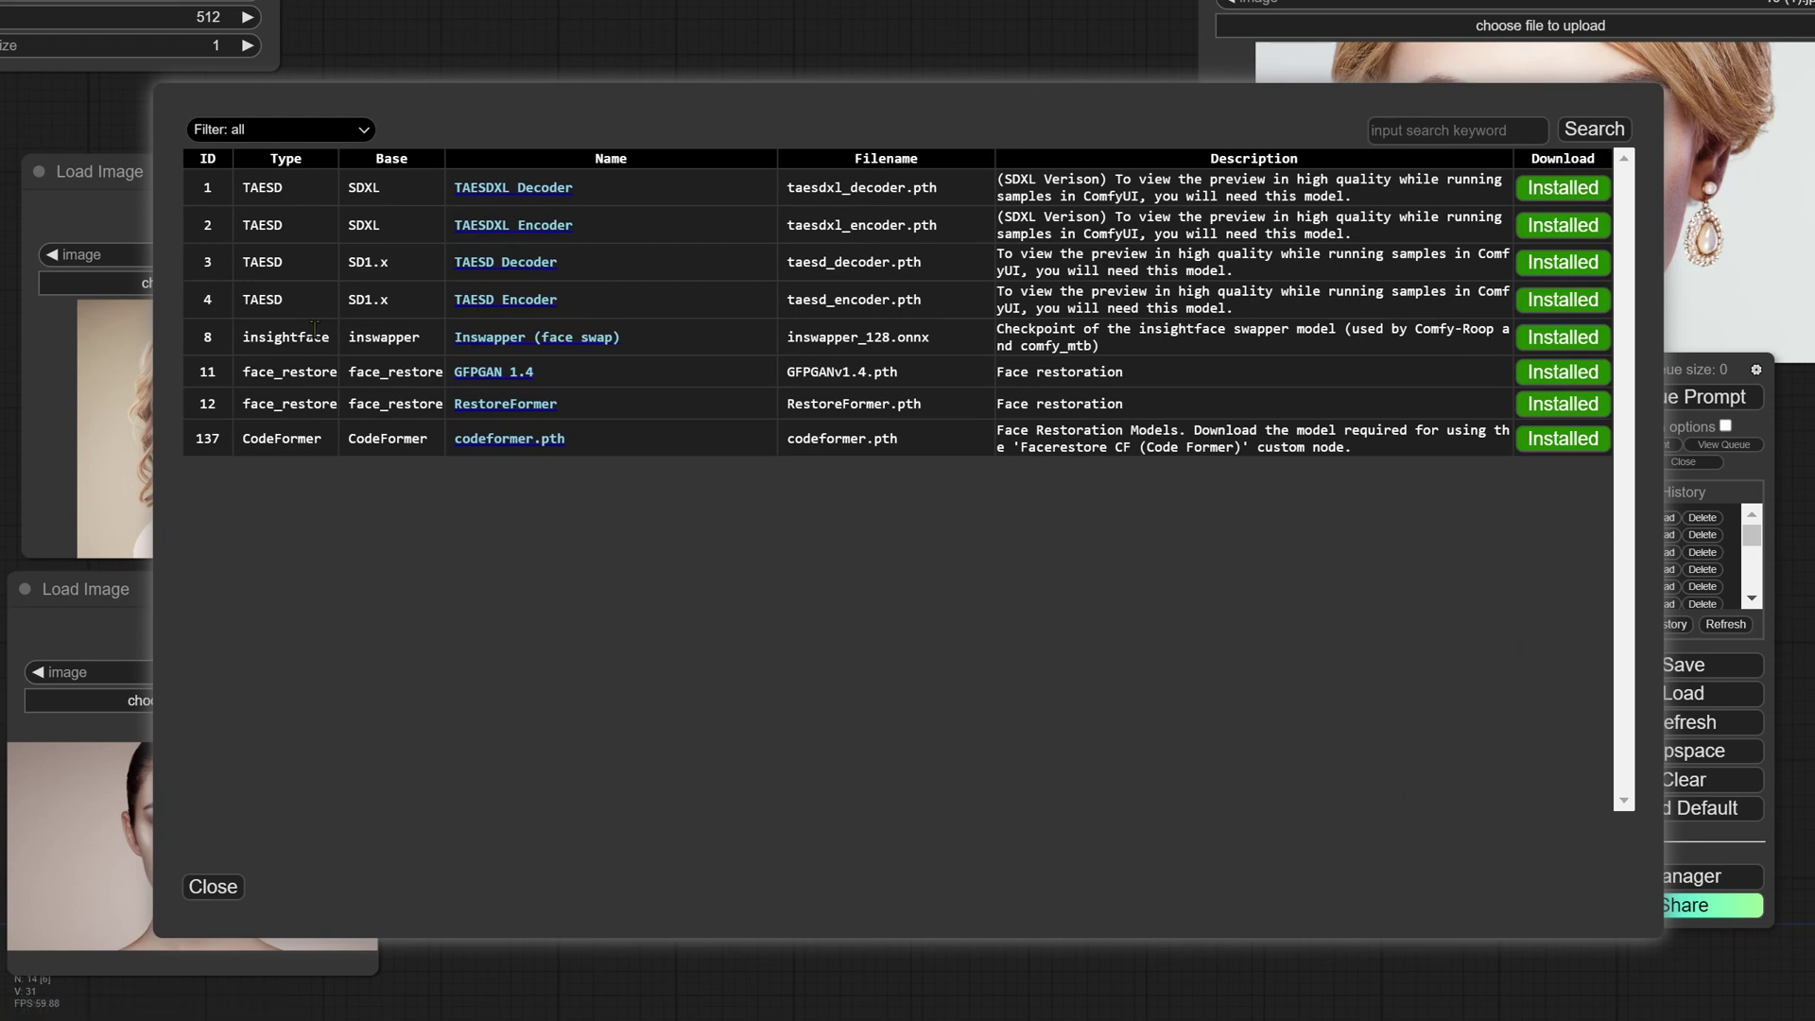
# - Review the insightface, GFPGAN and CodeFormer models, toggling the filter between Installed and All
pyautogui.moveTo(329, 337); pyautogui.dragTo(246, 346)
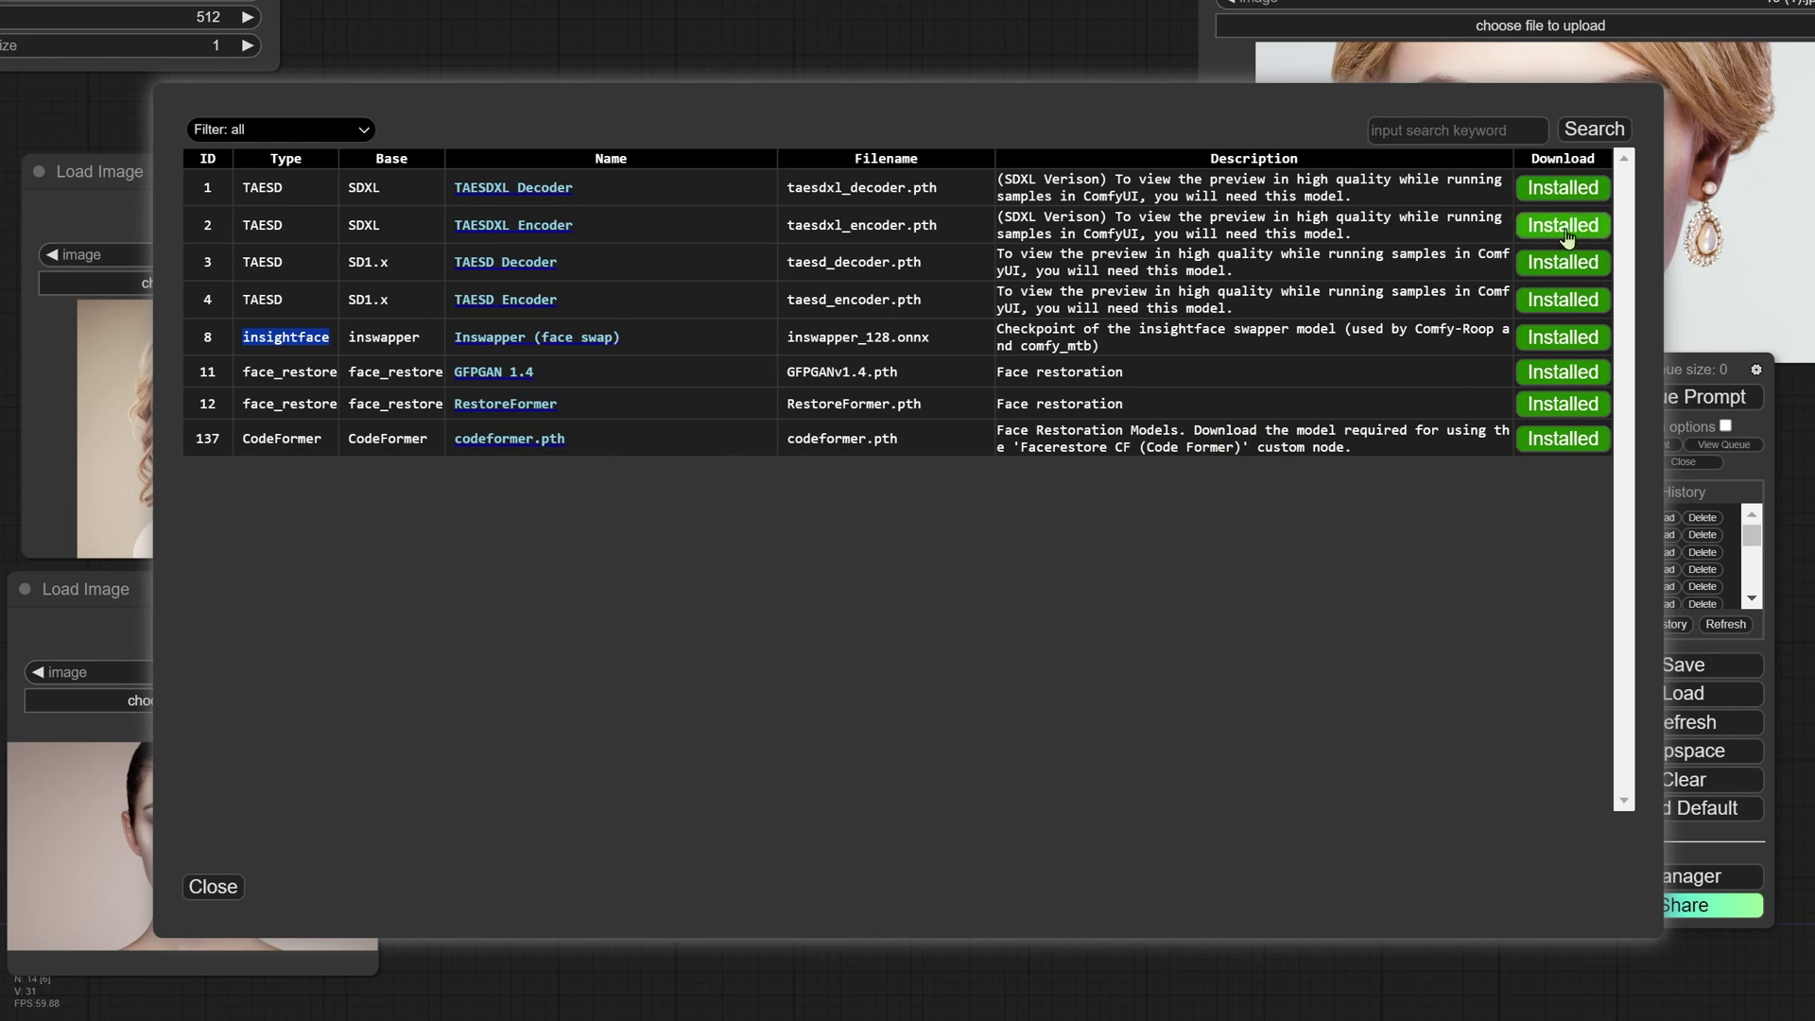
pyautogui.click(1437, 132)
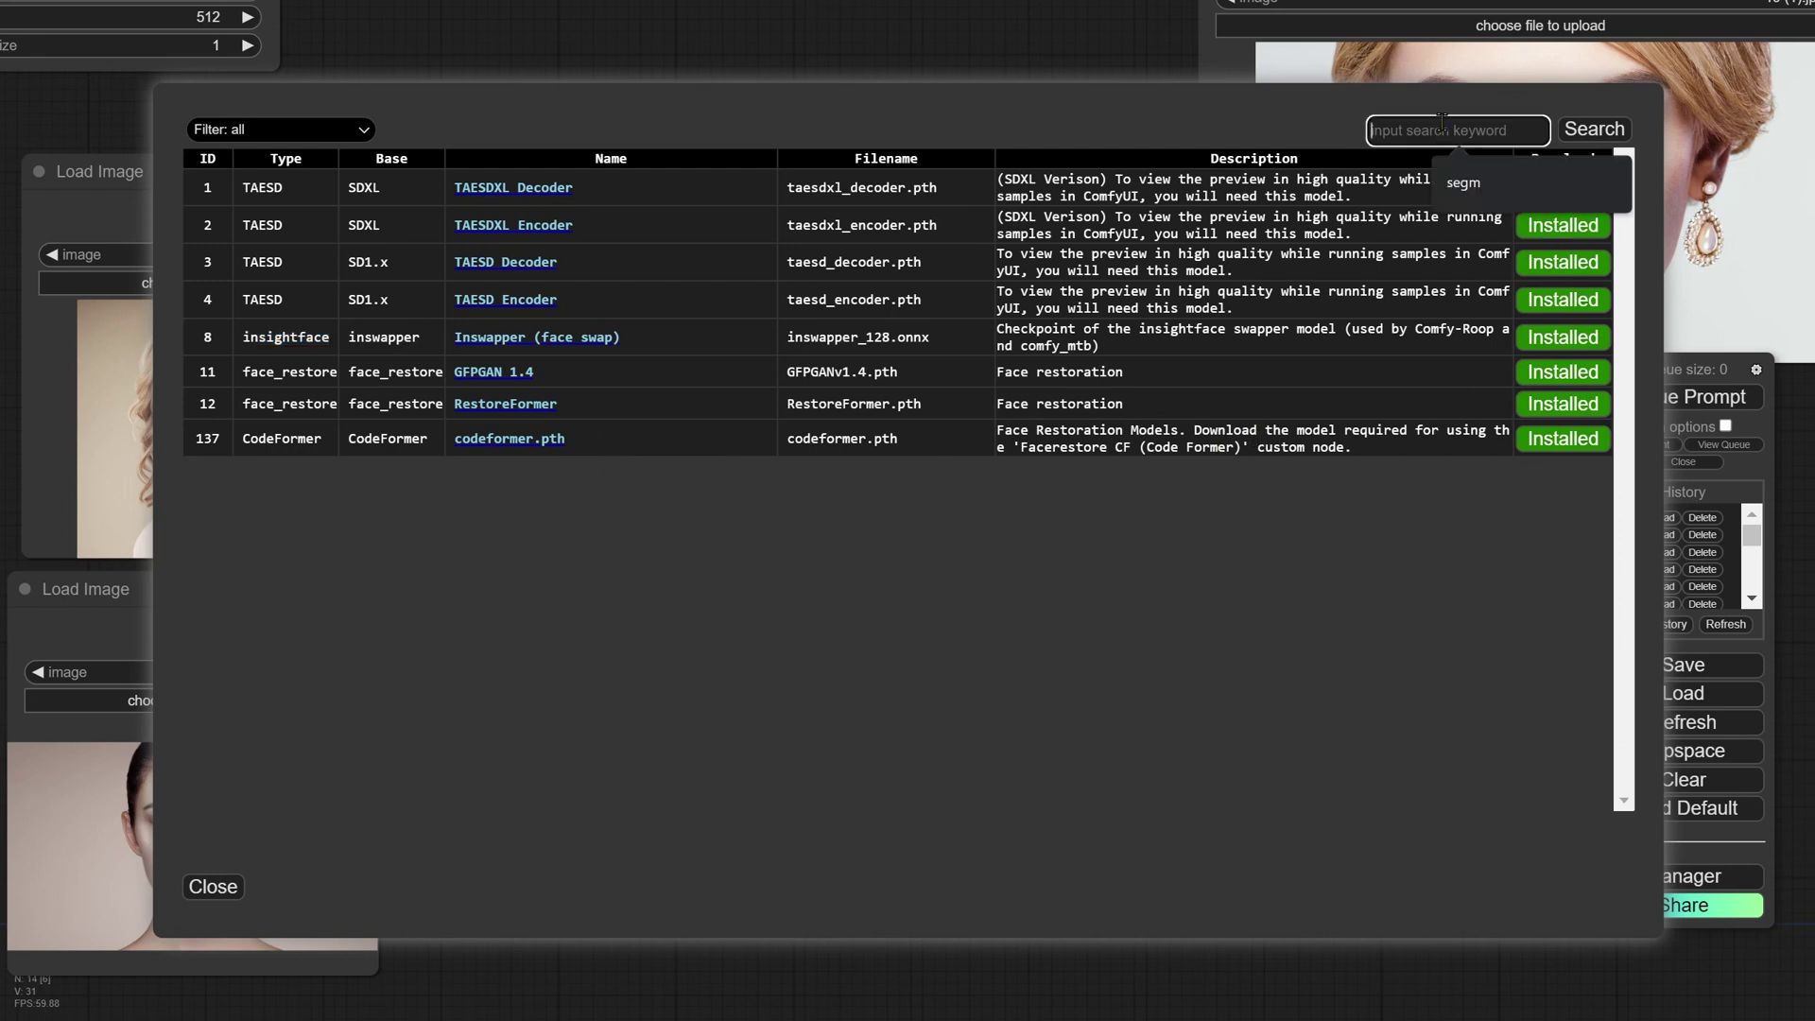
pyautogui.write('s')
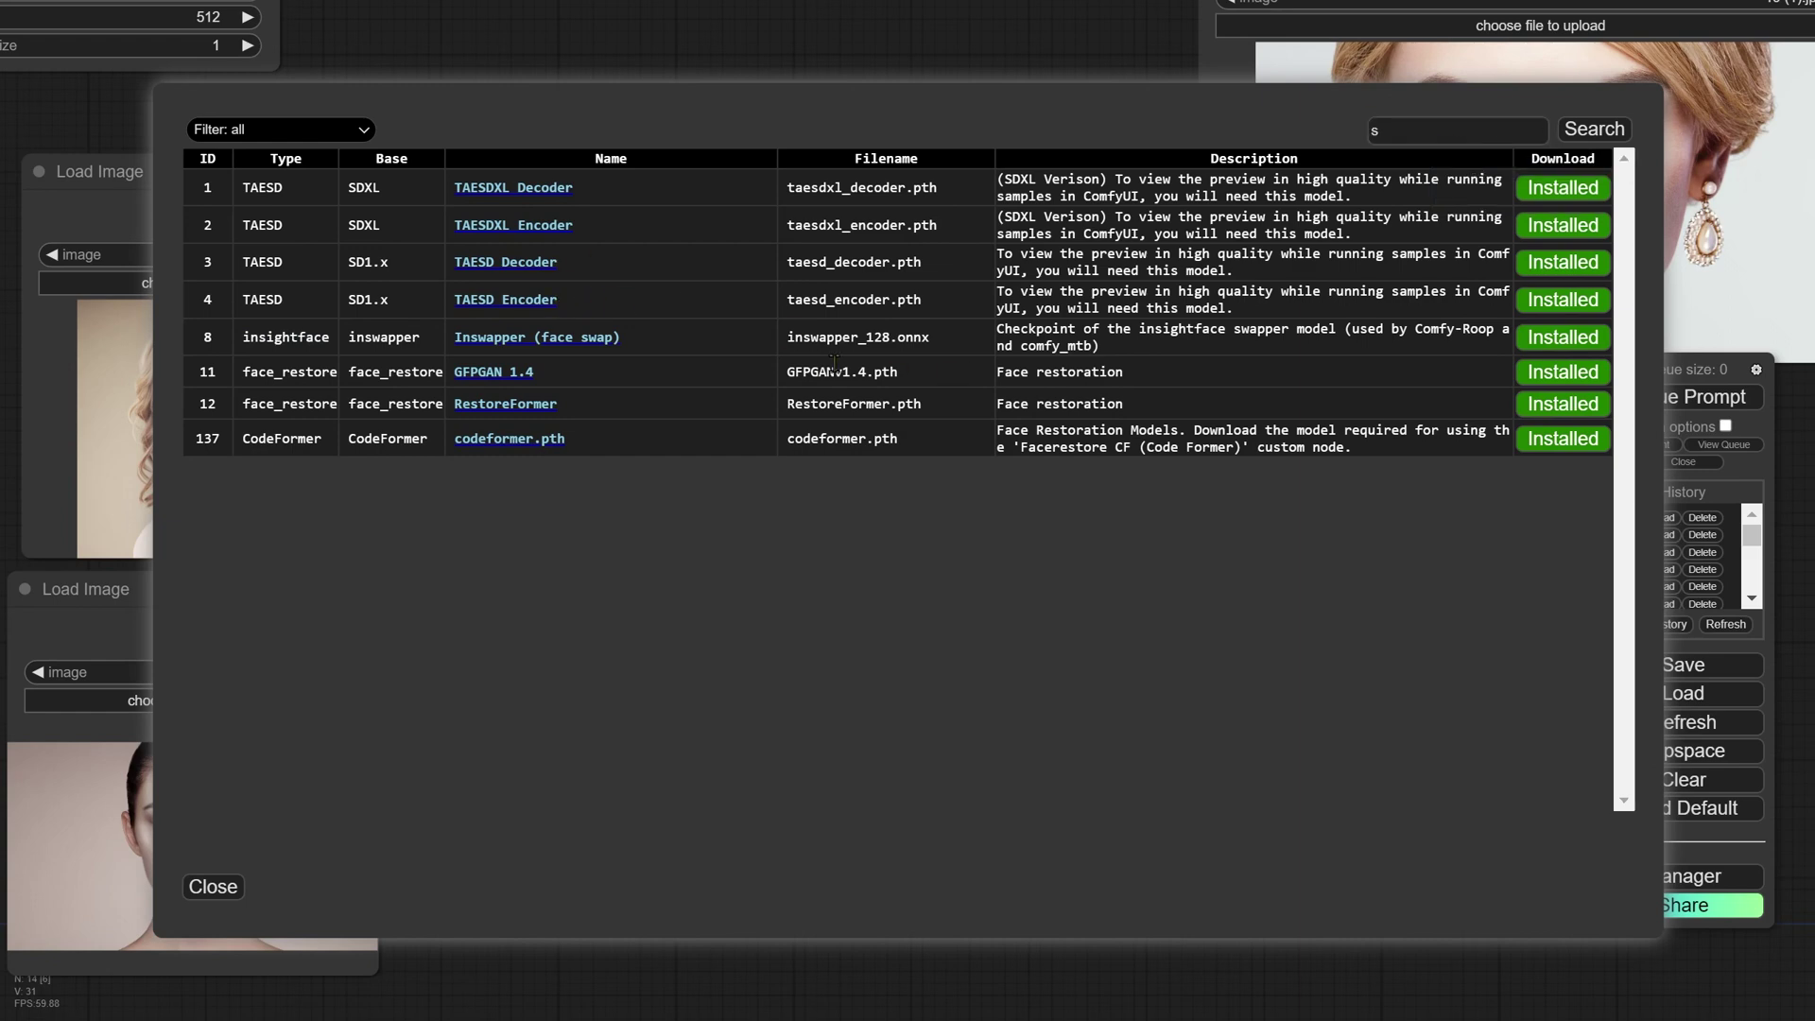
pyautogui.click(361, 132)
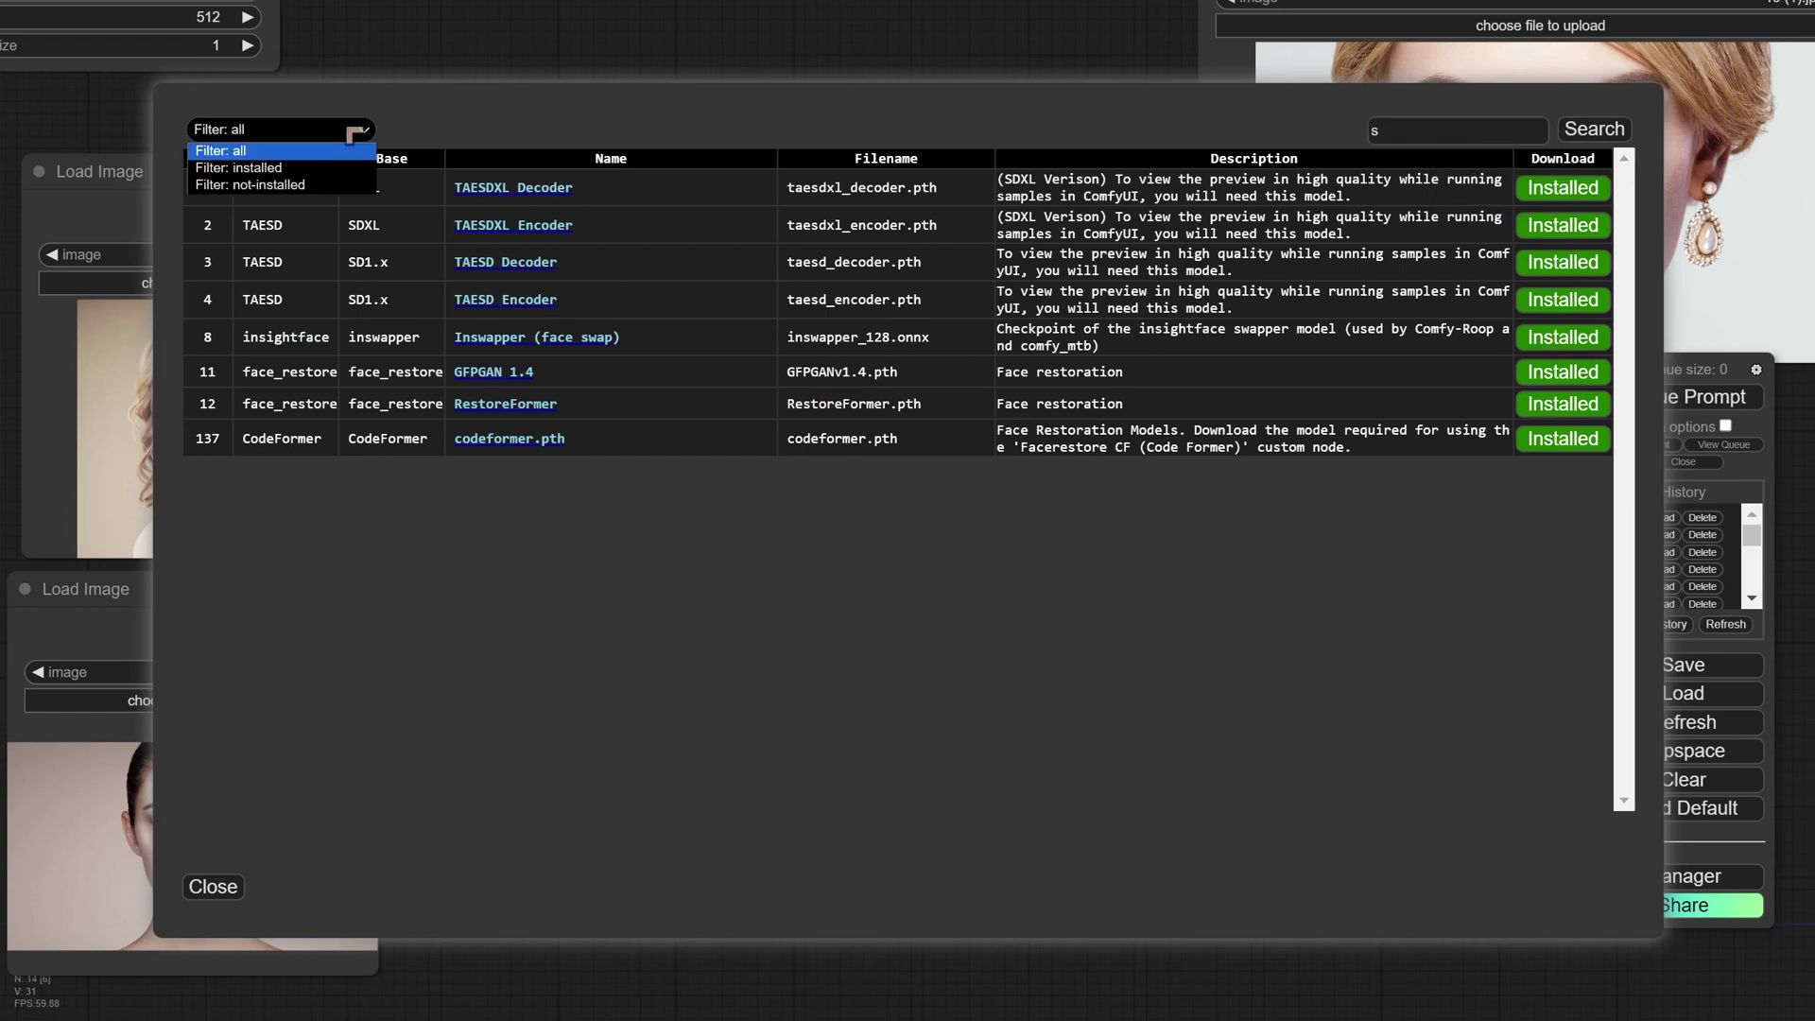
pyautogui.click(296, 170)
pyautogui.click(298, 133)
pyautogui.click(220, 151)
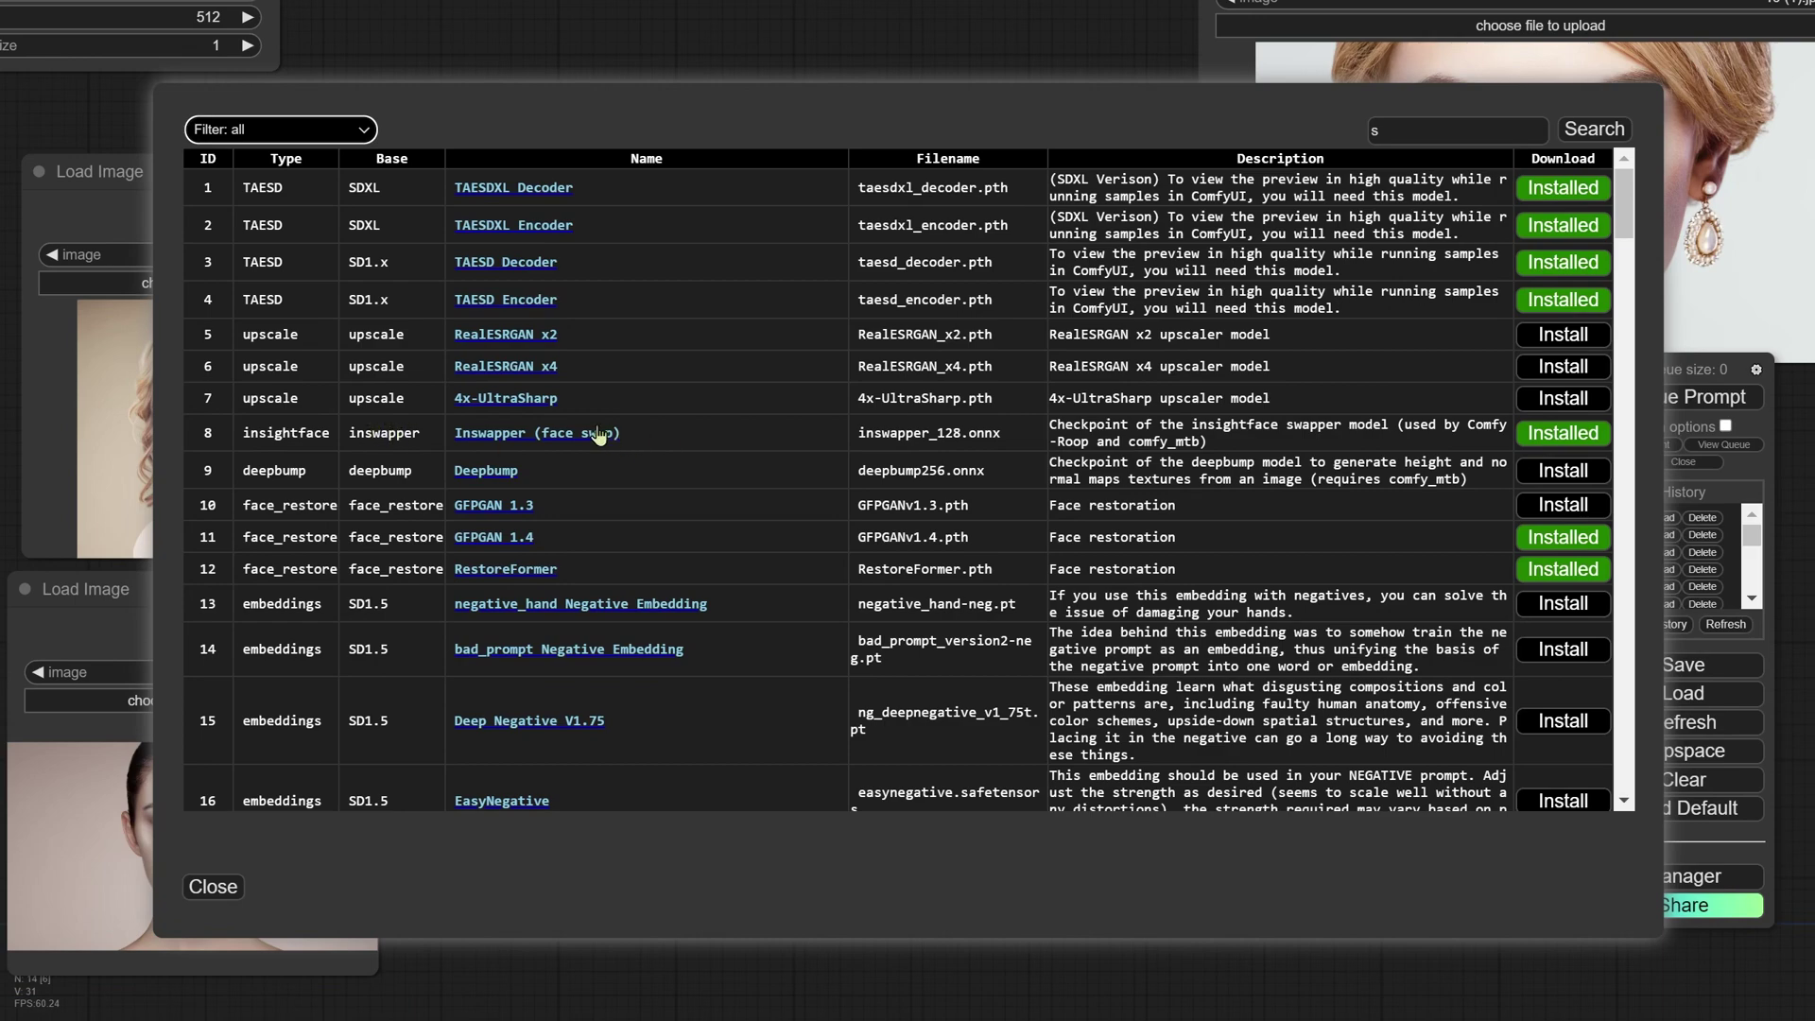
pyautogui.scroll(-5, 702, 588)
pyautogui.scroll(5, 701, 588)
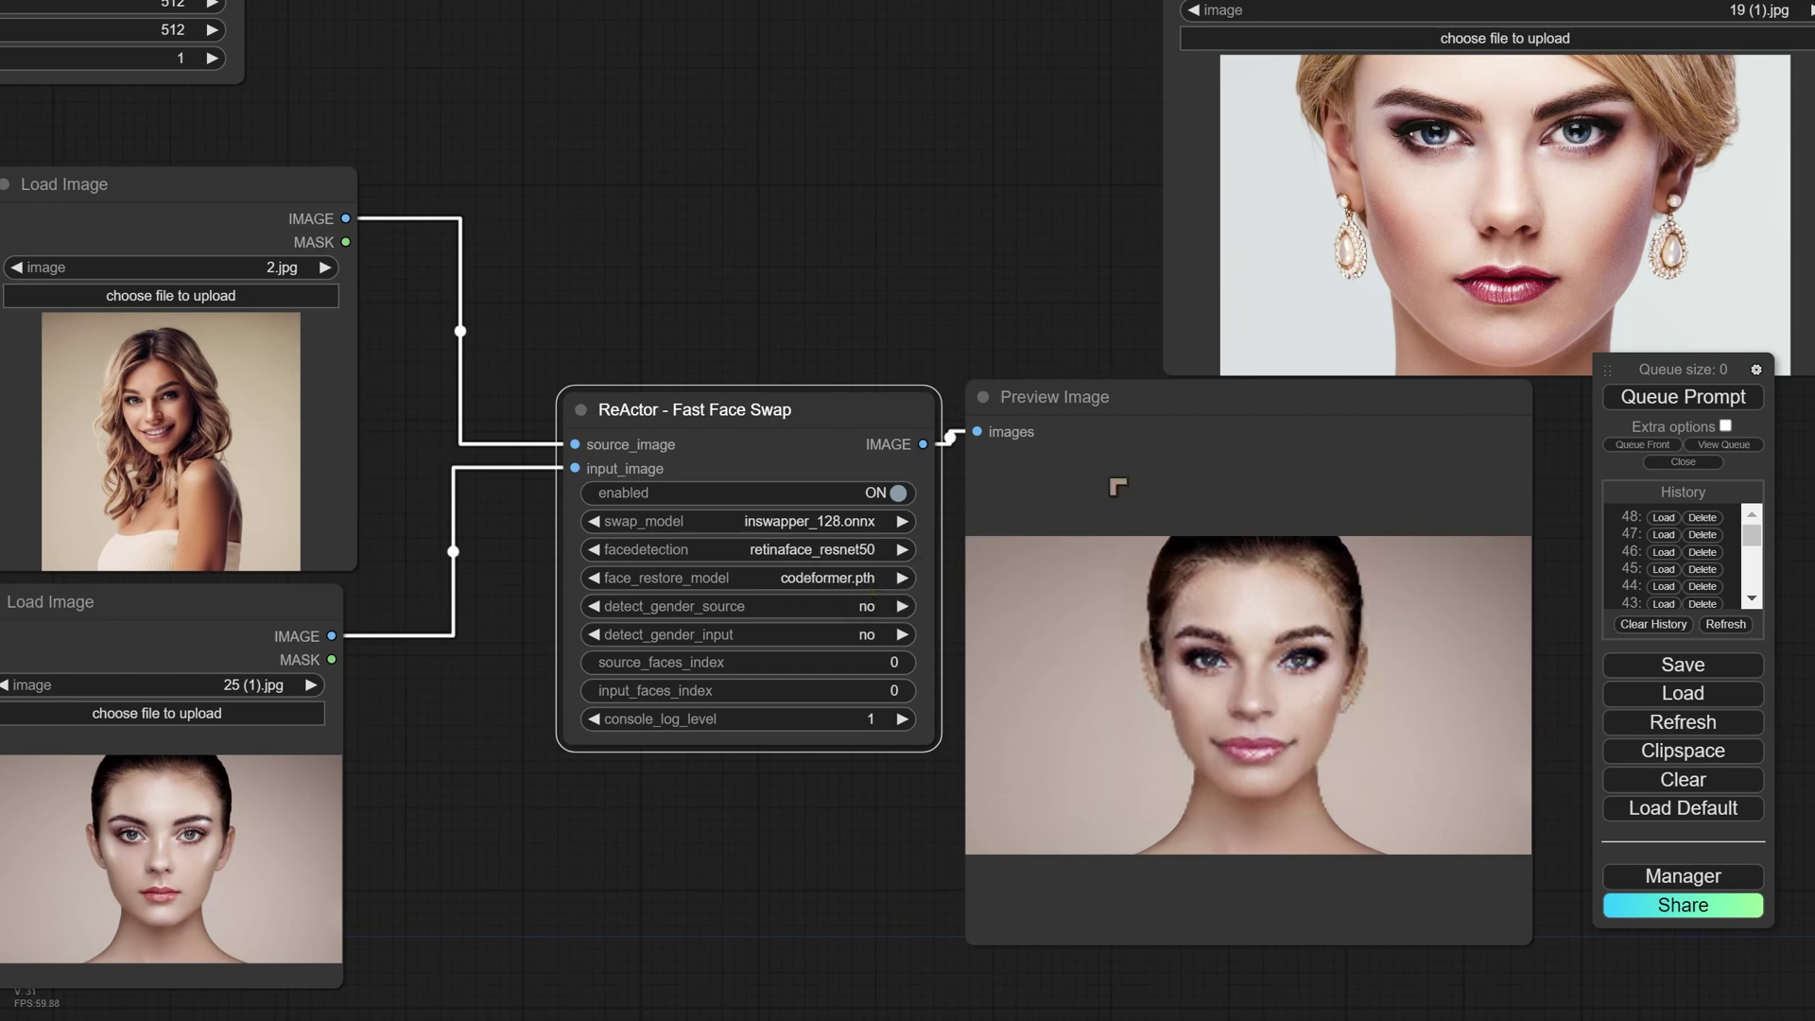
# - Queue the face swap again and zoom in on the refreshed codeformer-restored Preview Image
pyautogui.click(1643, 401)
pyautogui.scroll(4, 1113, 689)
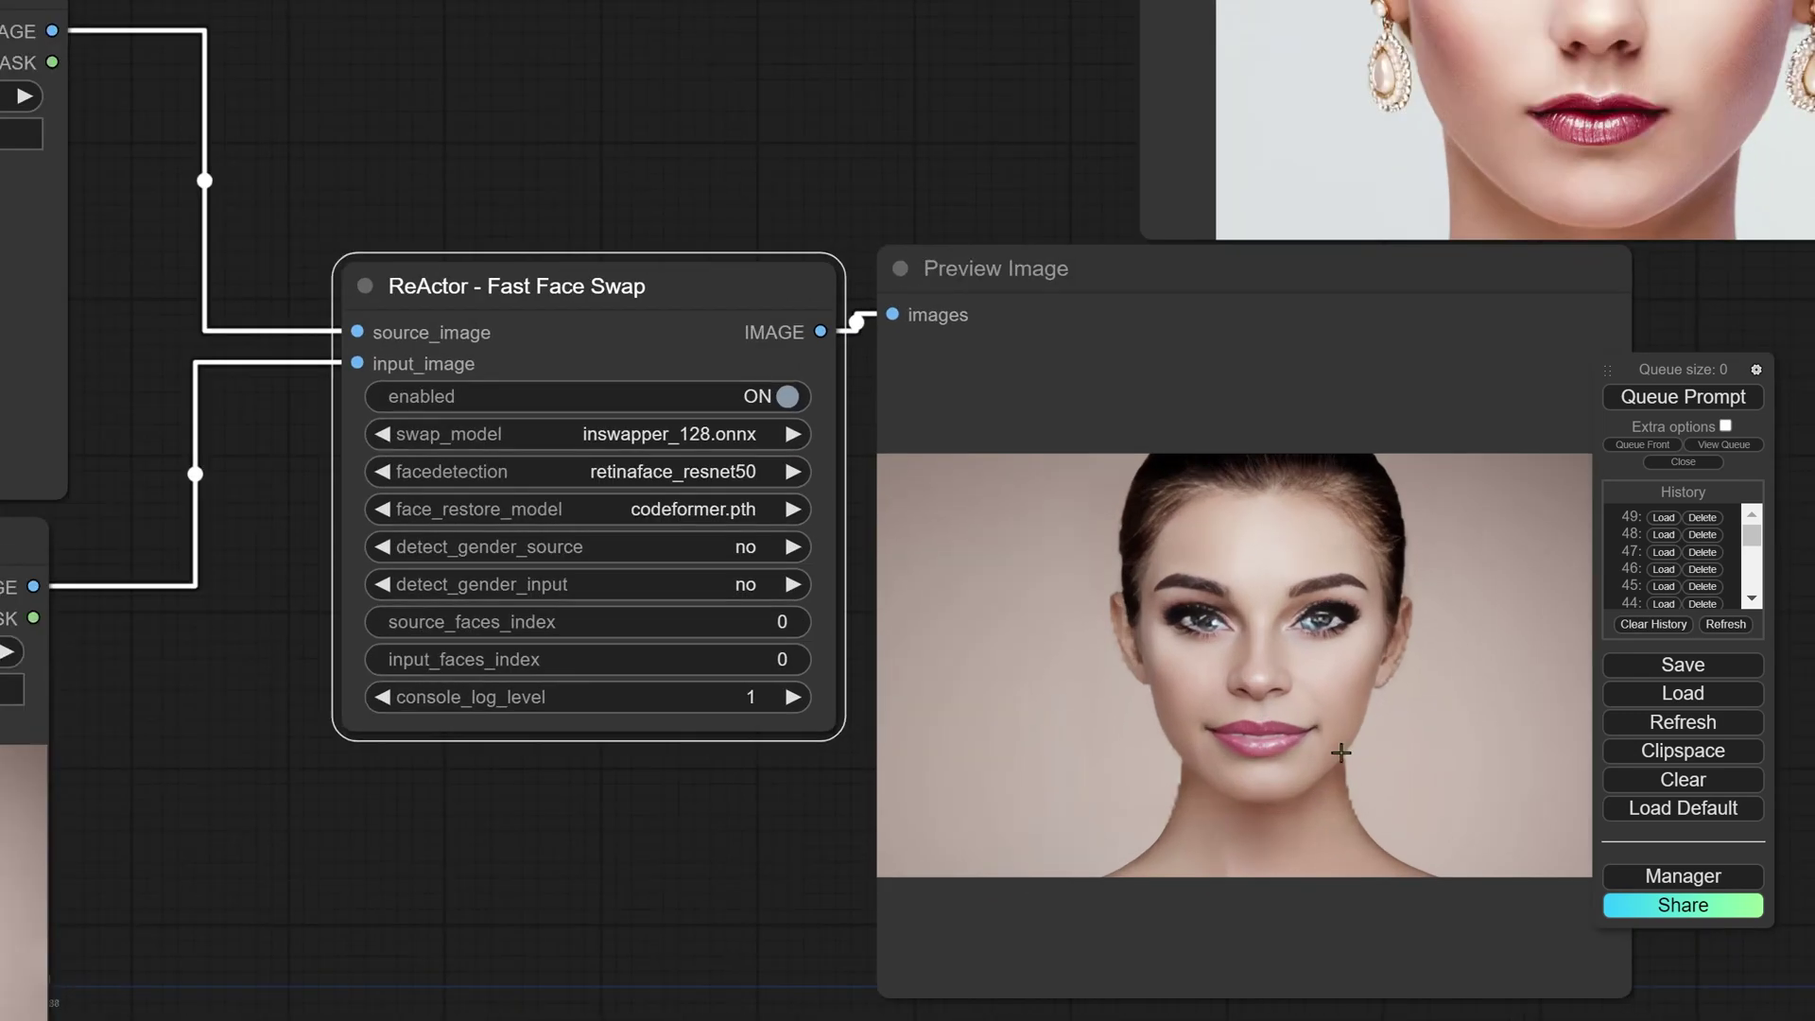
pyautogui.scroll(-5, 1356, 737)
pyautogui.scroll(2, 1288, 662)
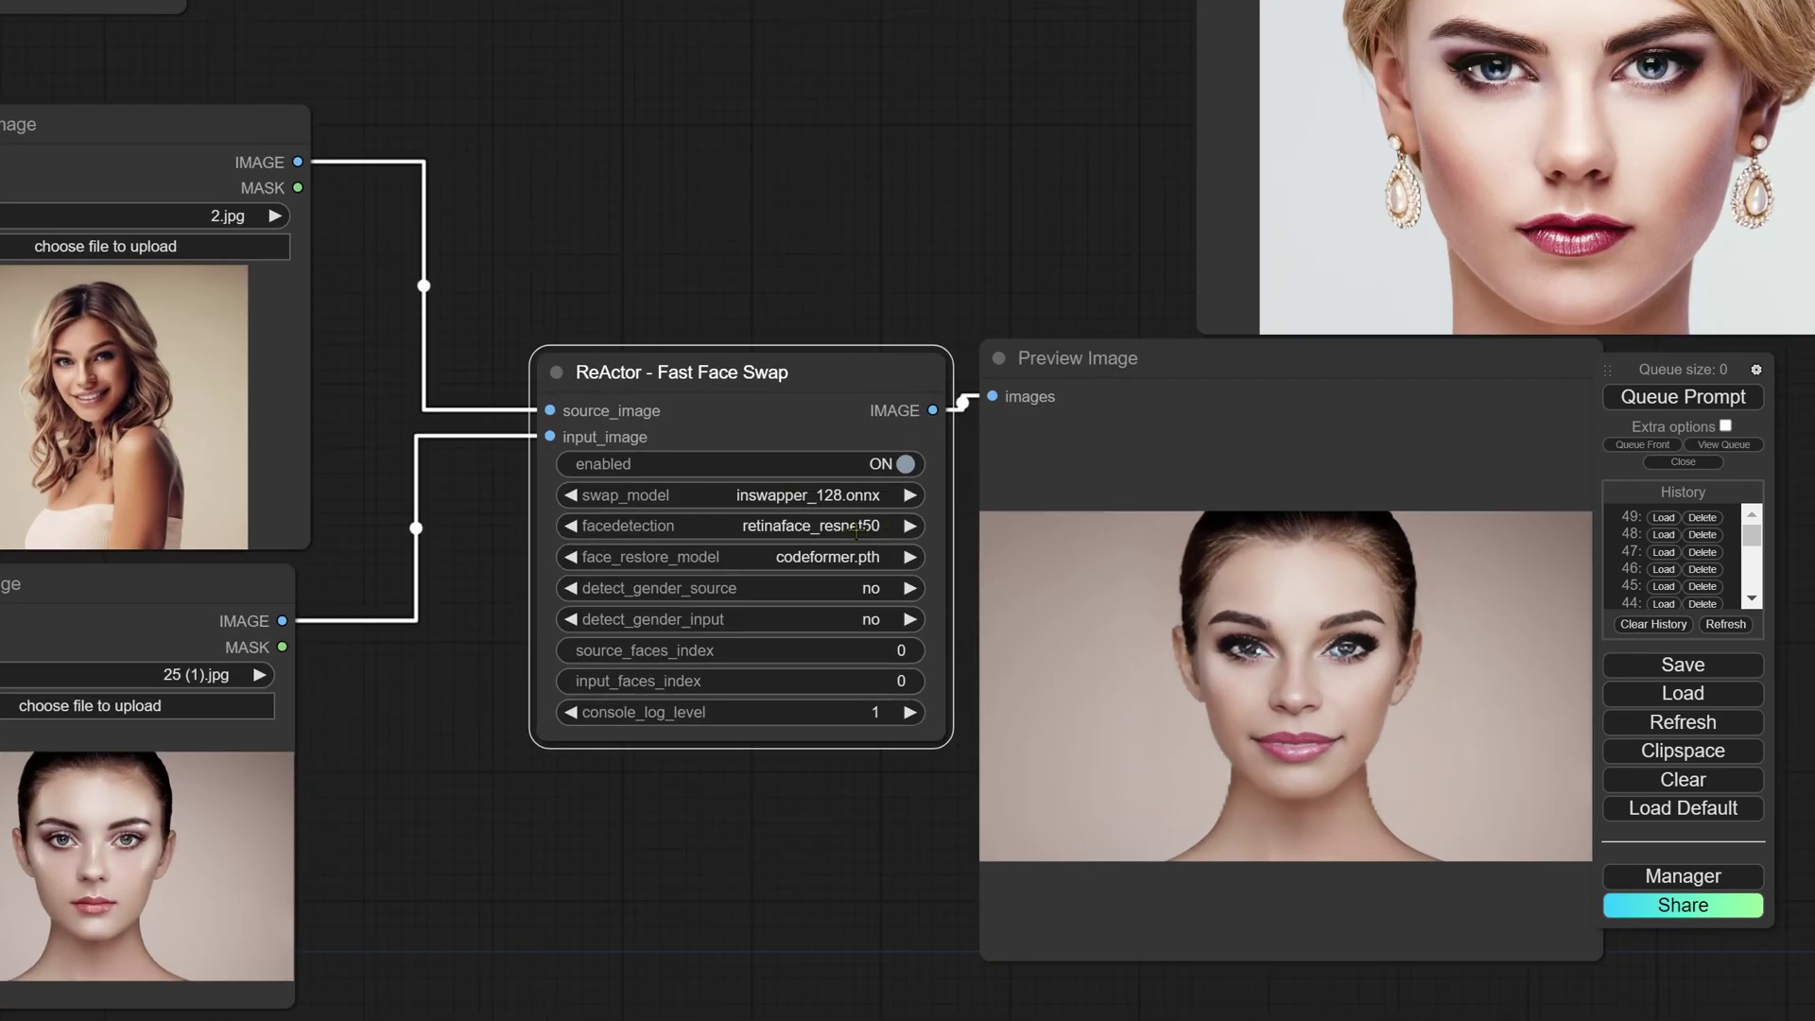
pyautogui.scroll(-2, 945, 444)
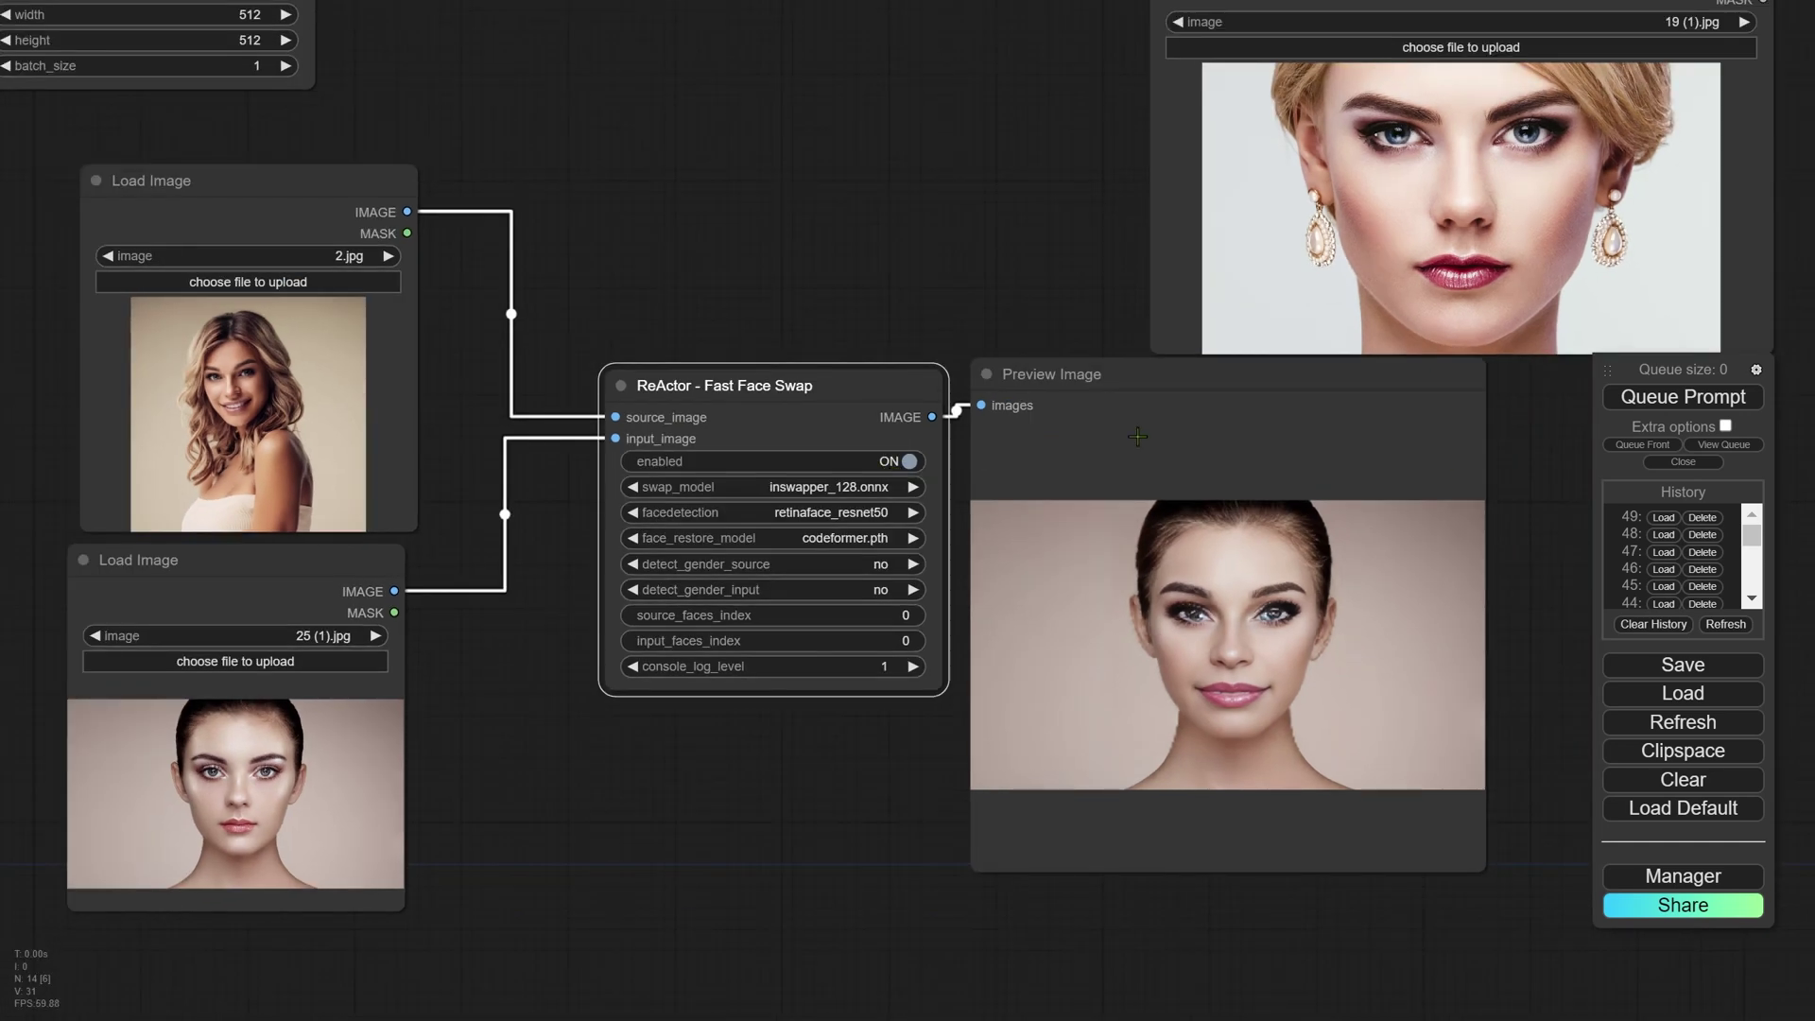
pyautogui.click(1133, 395)
pyautogui.scroll(-2, 784, 413)
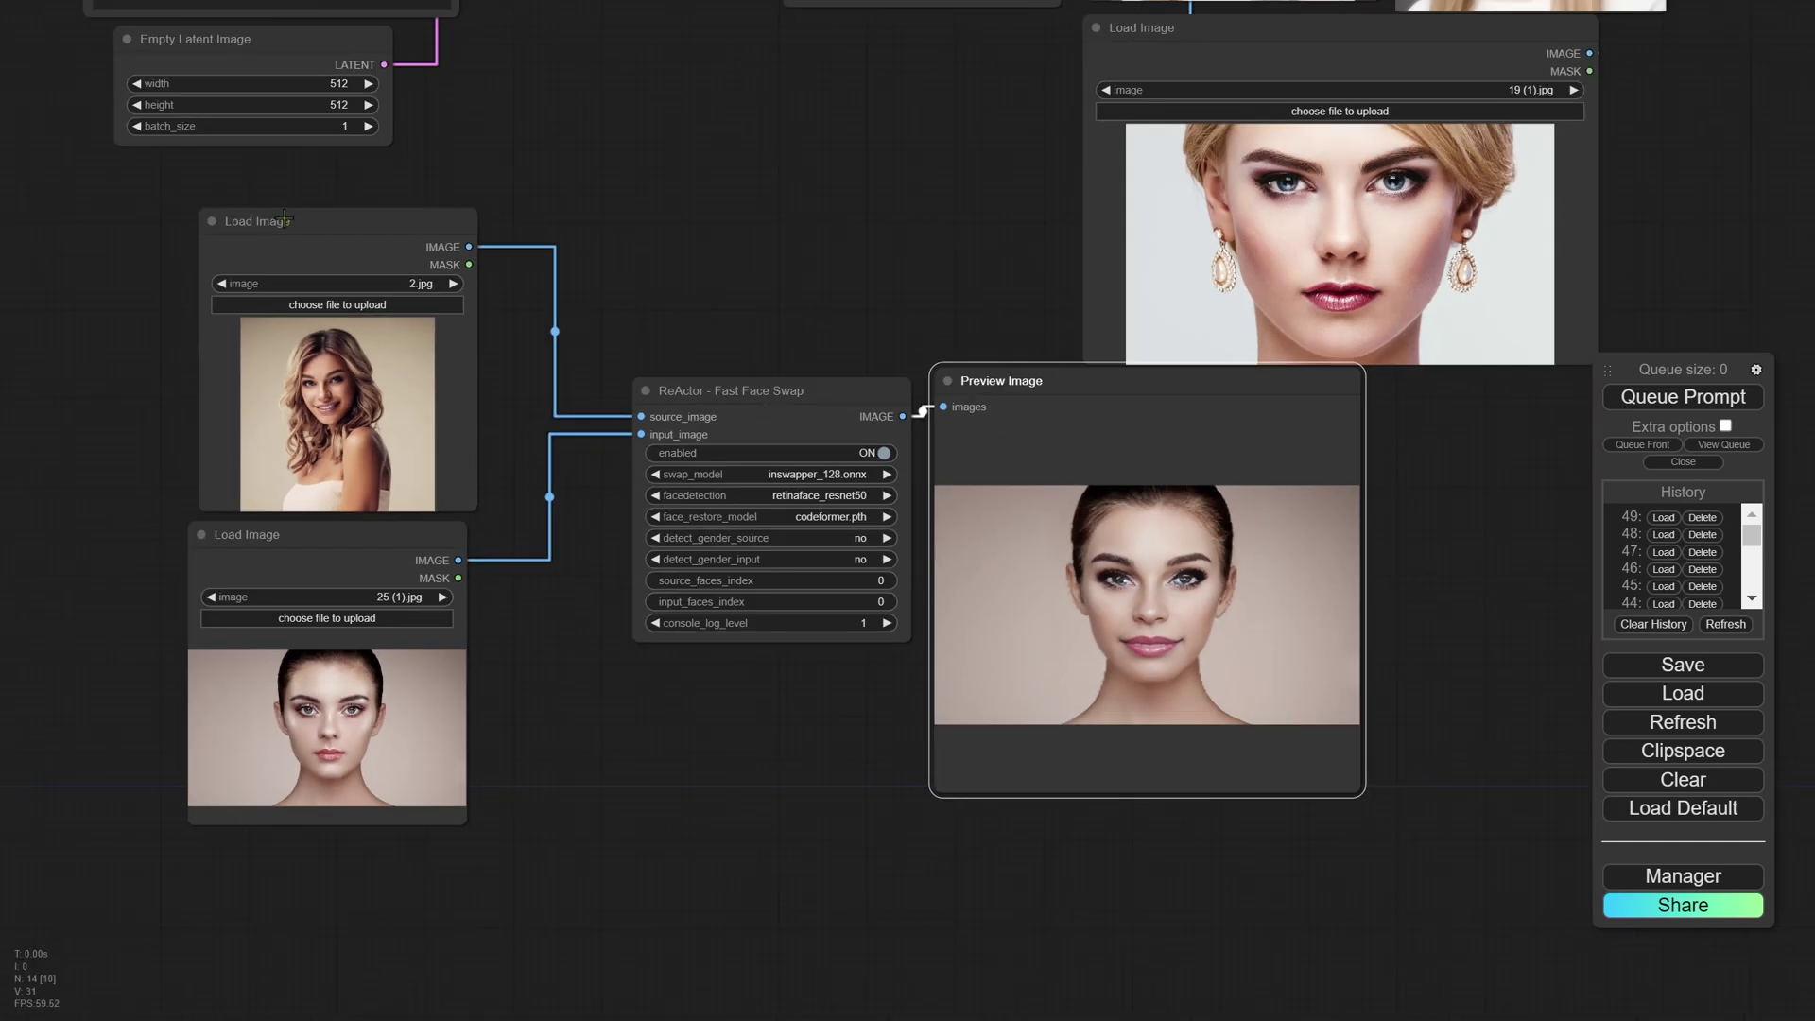
# - Shift the face Load Image node left and bring the upper ReActor node down beside the txt2img nodes
pyautogui.moveTo(285, 217); pyautogui.dragTo(245, 222)
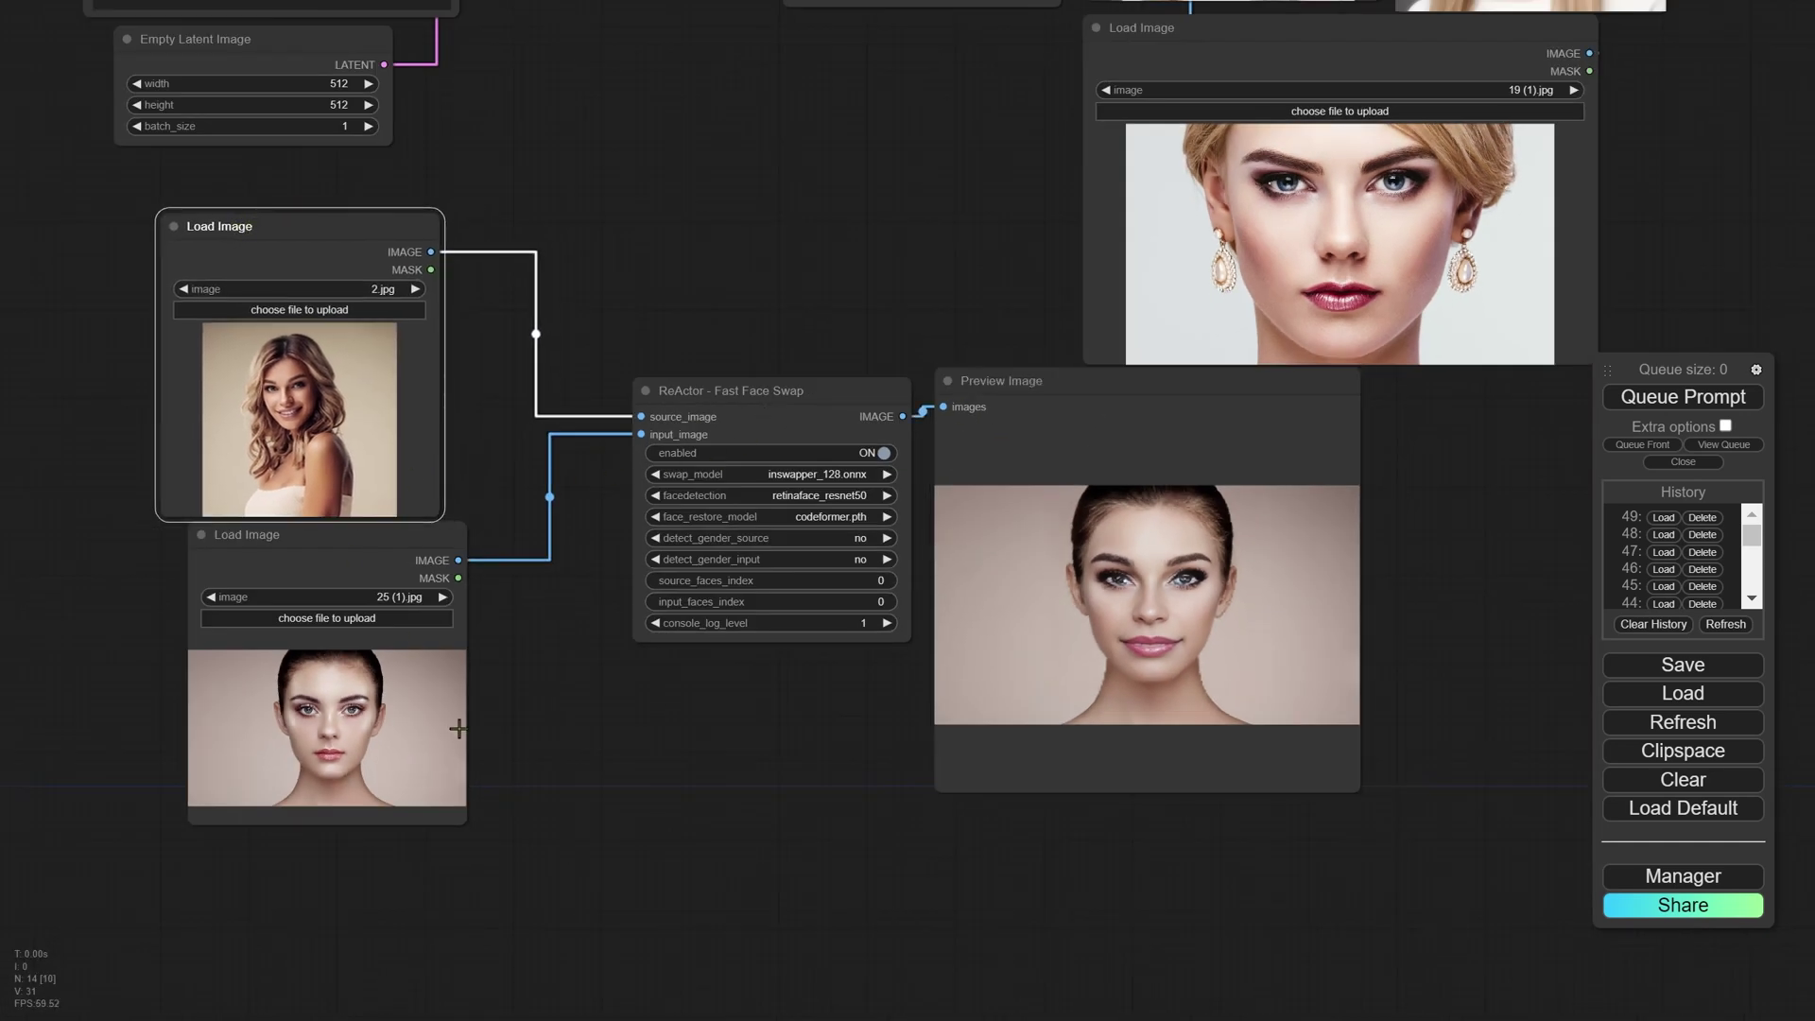
pyautogui.moveTo(813, 303); pyautogui.dragTo(960, 600)
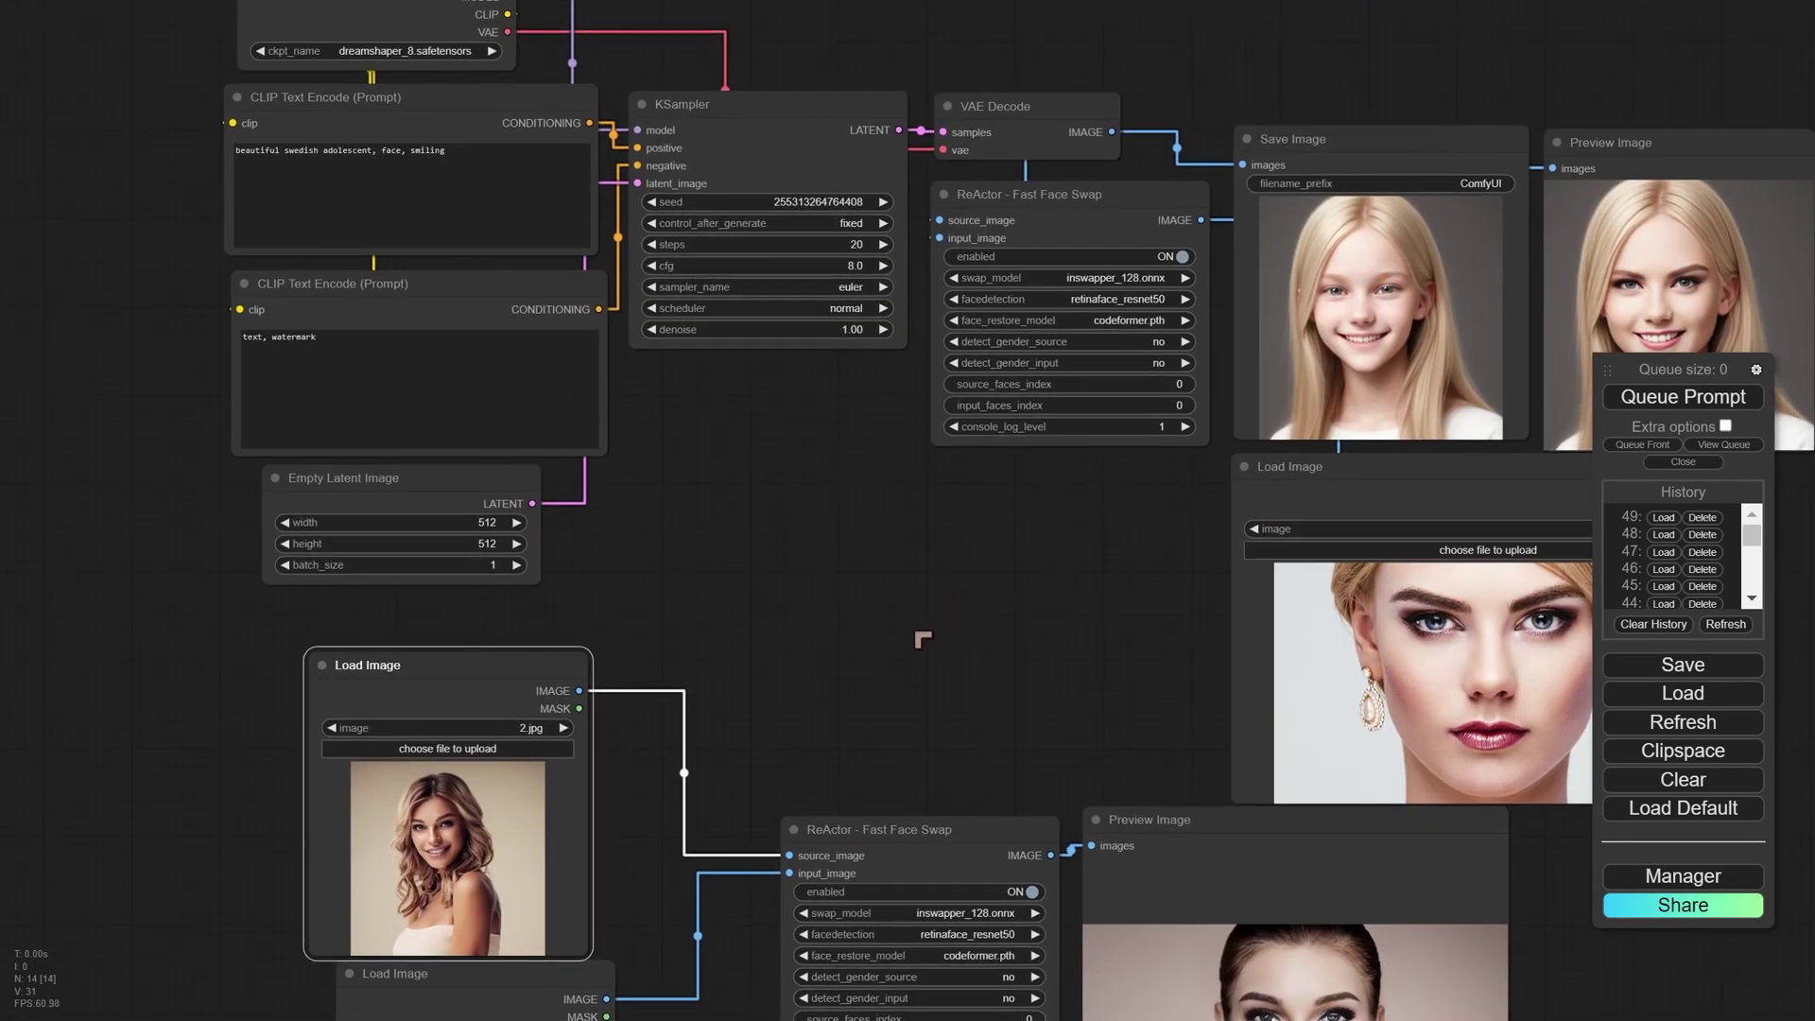
pyautogui.moveTo(1078, 195); pyautogui.dragTo(1082, 397)
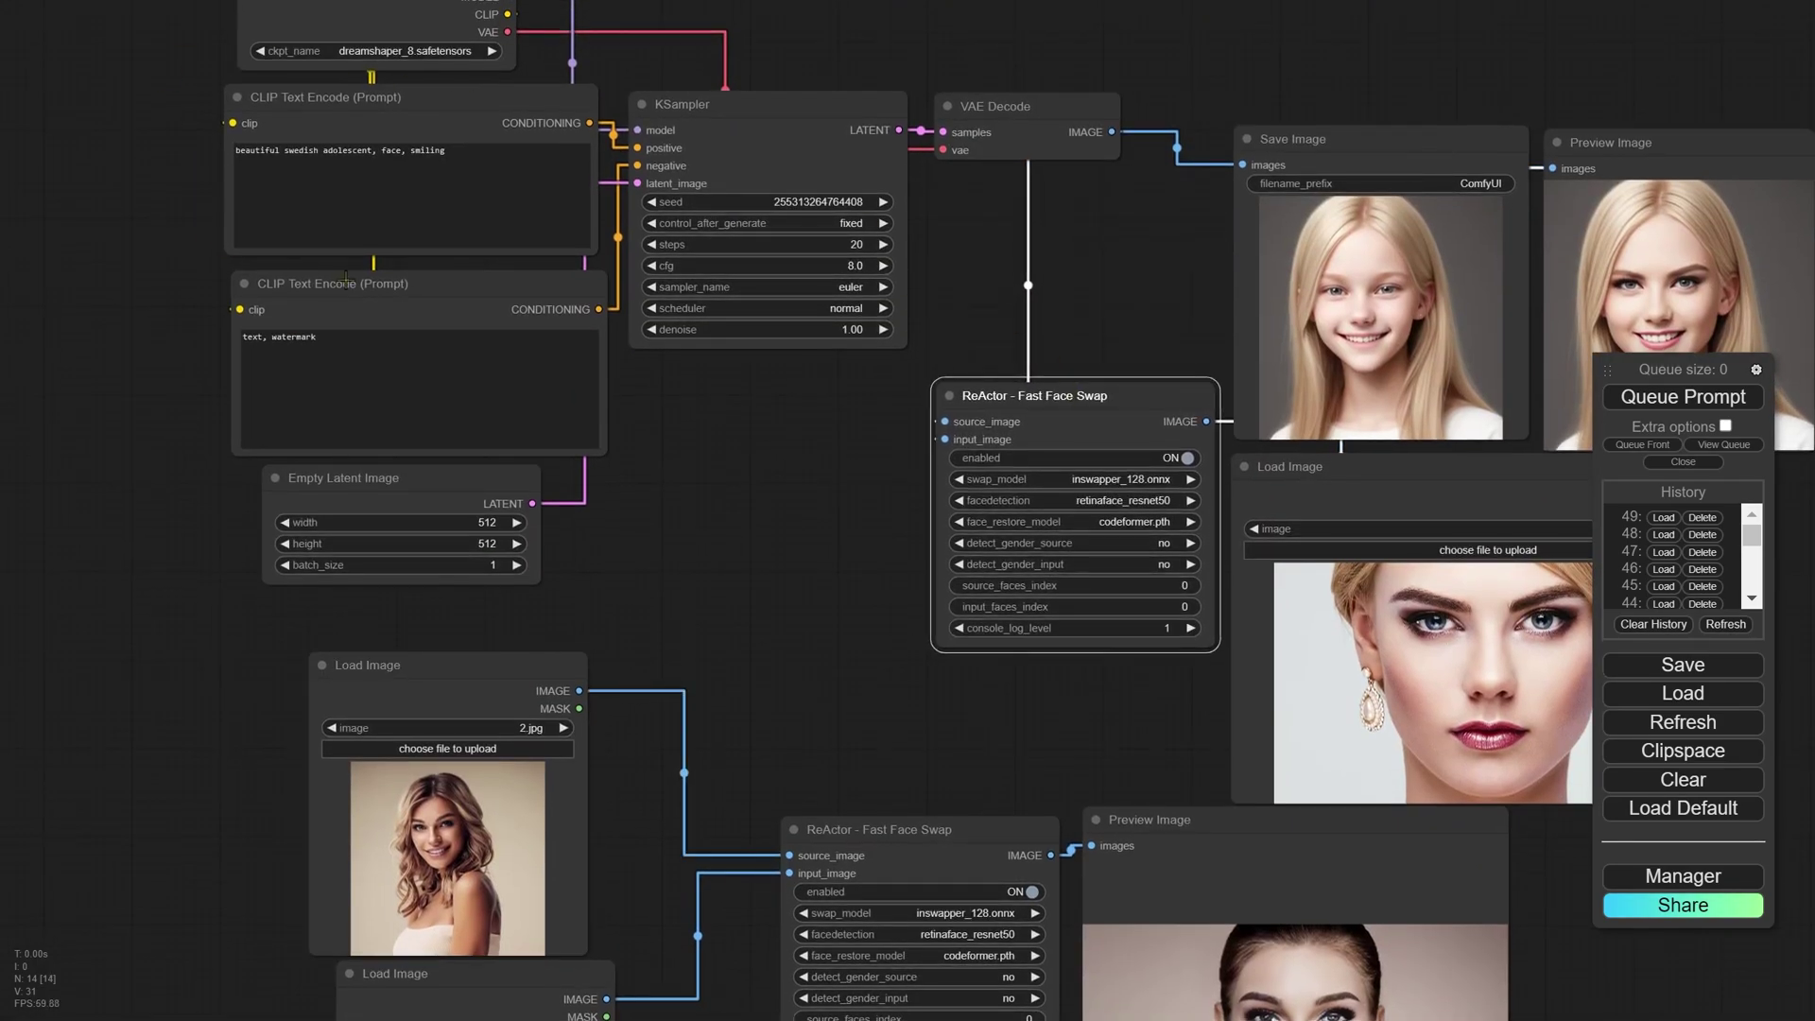
pyautogui.moveTo(231, 257); pyautogui.dragTo(180, 357)
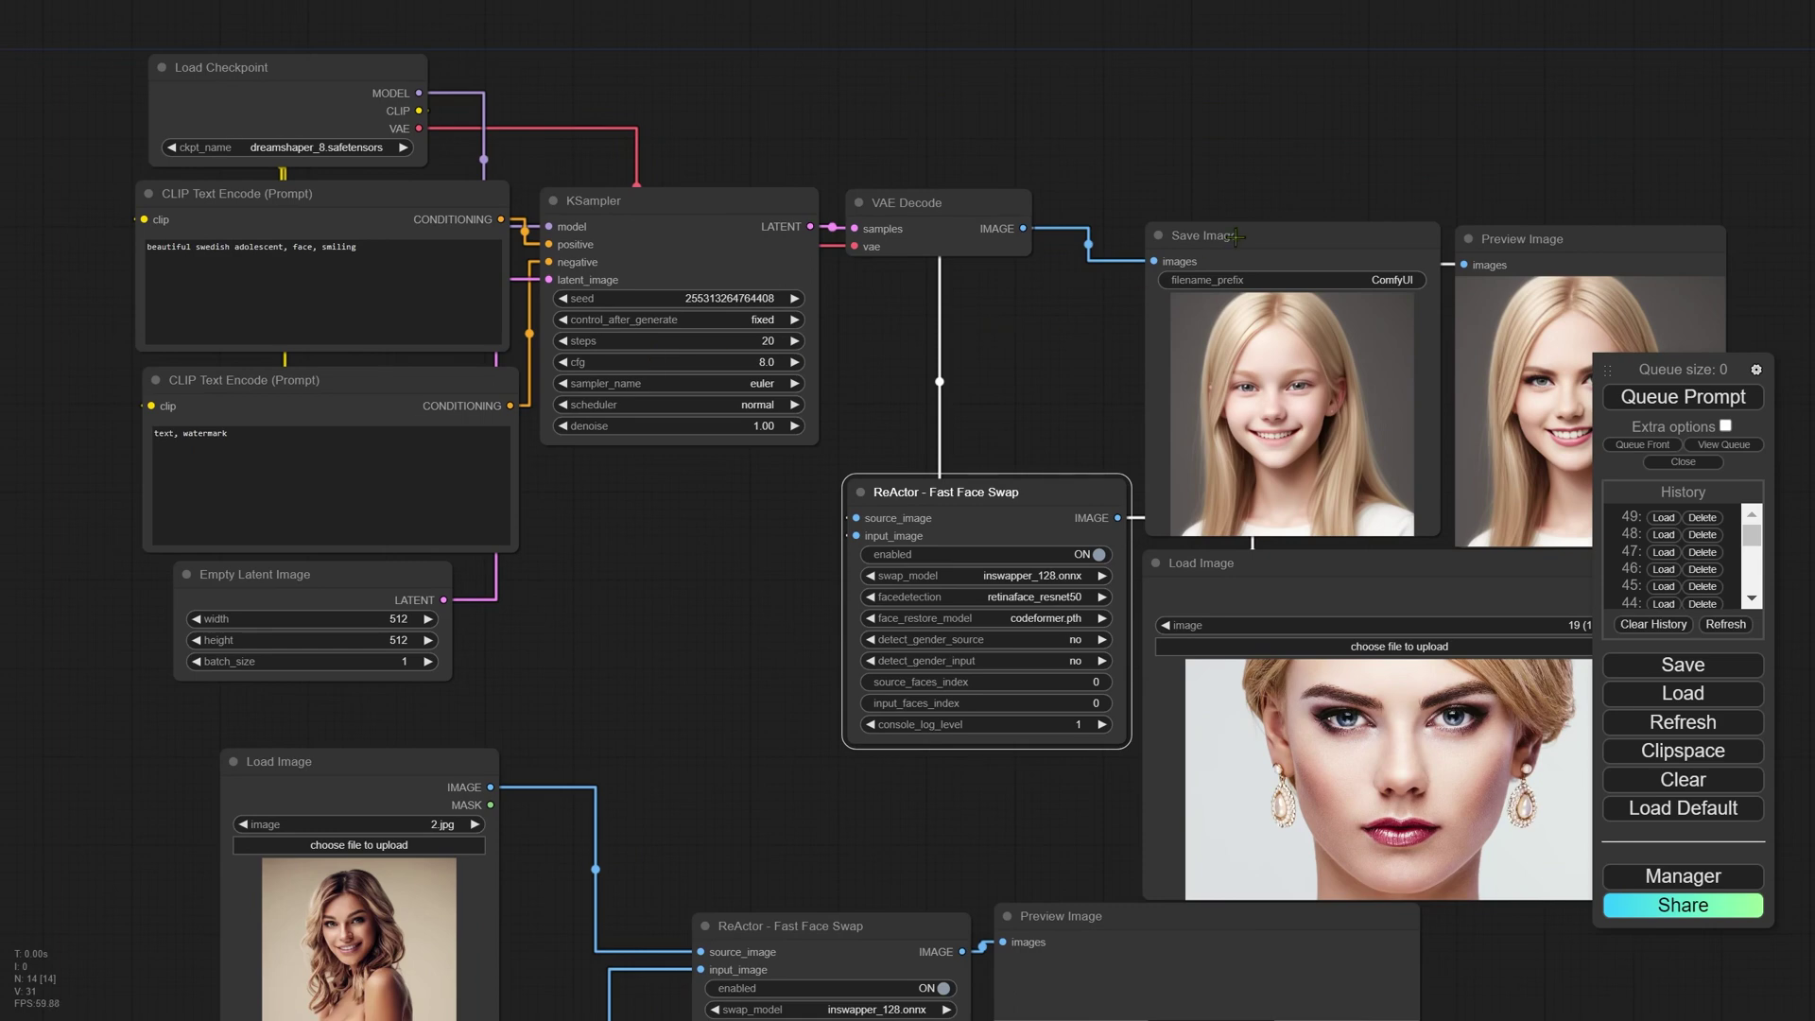
pyautogui.moveTo(1234, 237); pyautogui.dragTo(1232, 234)
pyautogui.moveTo(1001, 493); pyautogui.dragTo(980, 496)
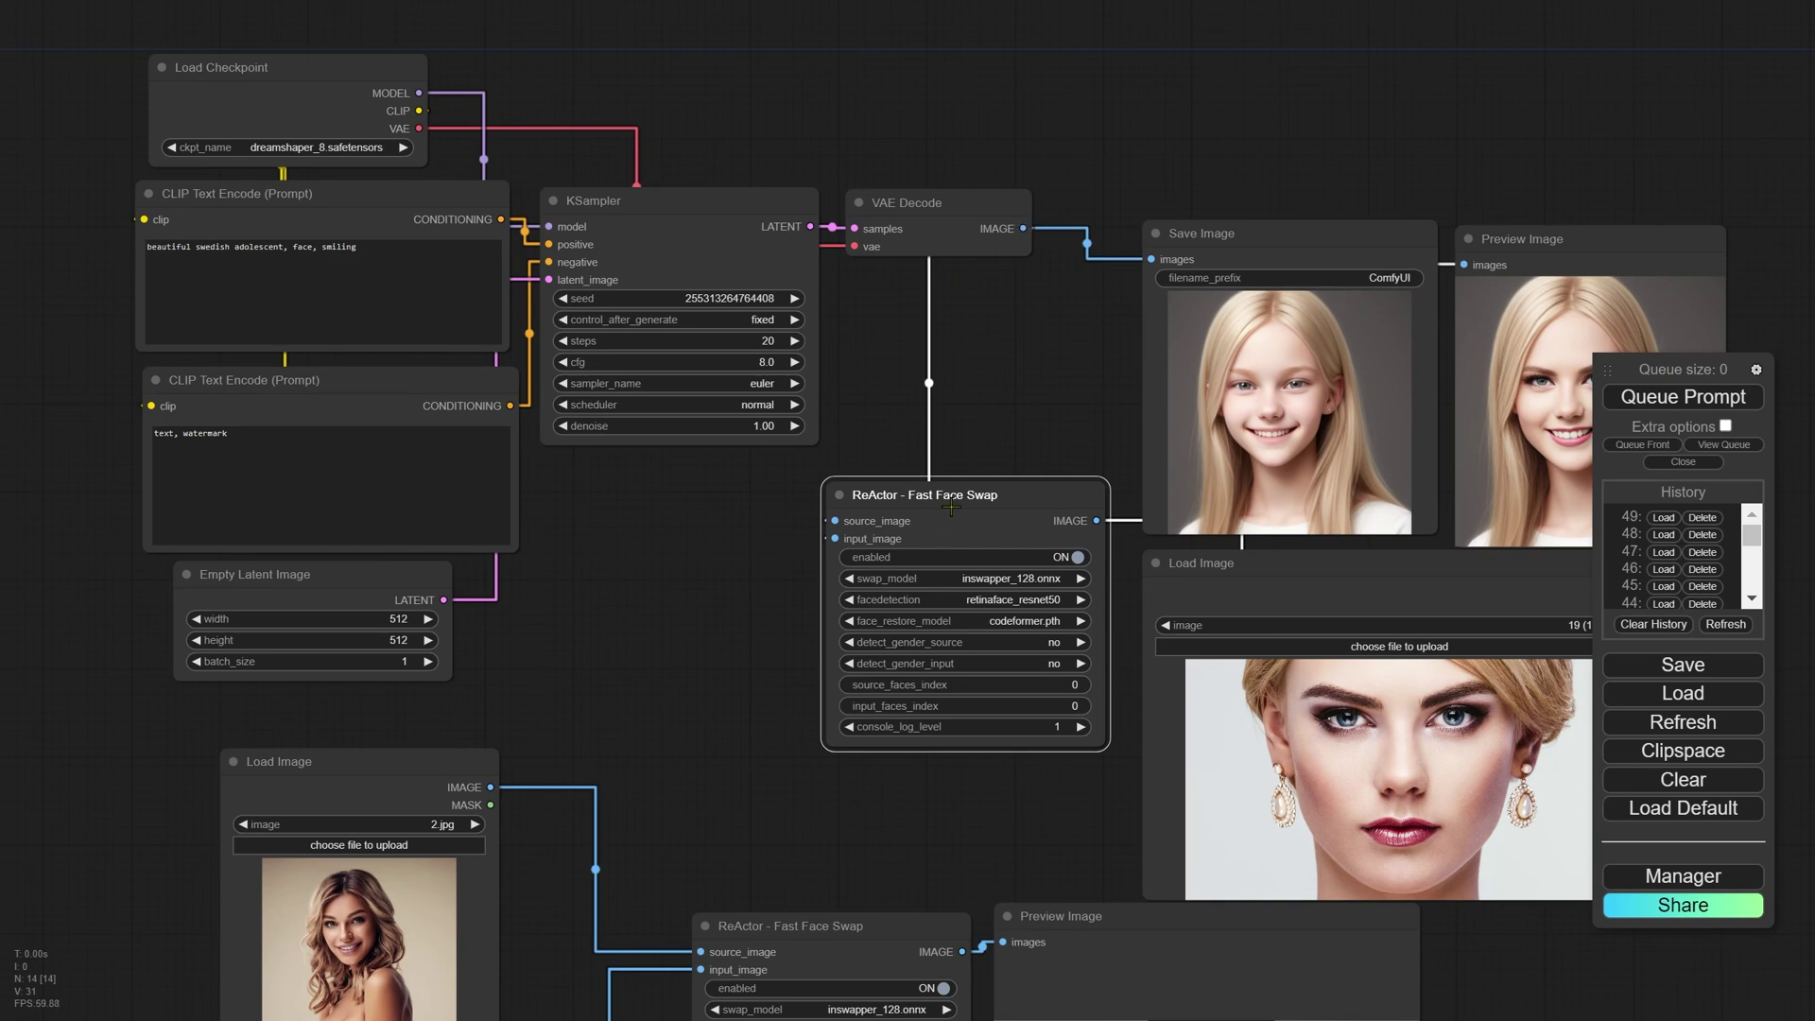
pyautogui.moveTo(951, 505); pyautogui.dragTo(974, 444)
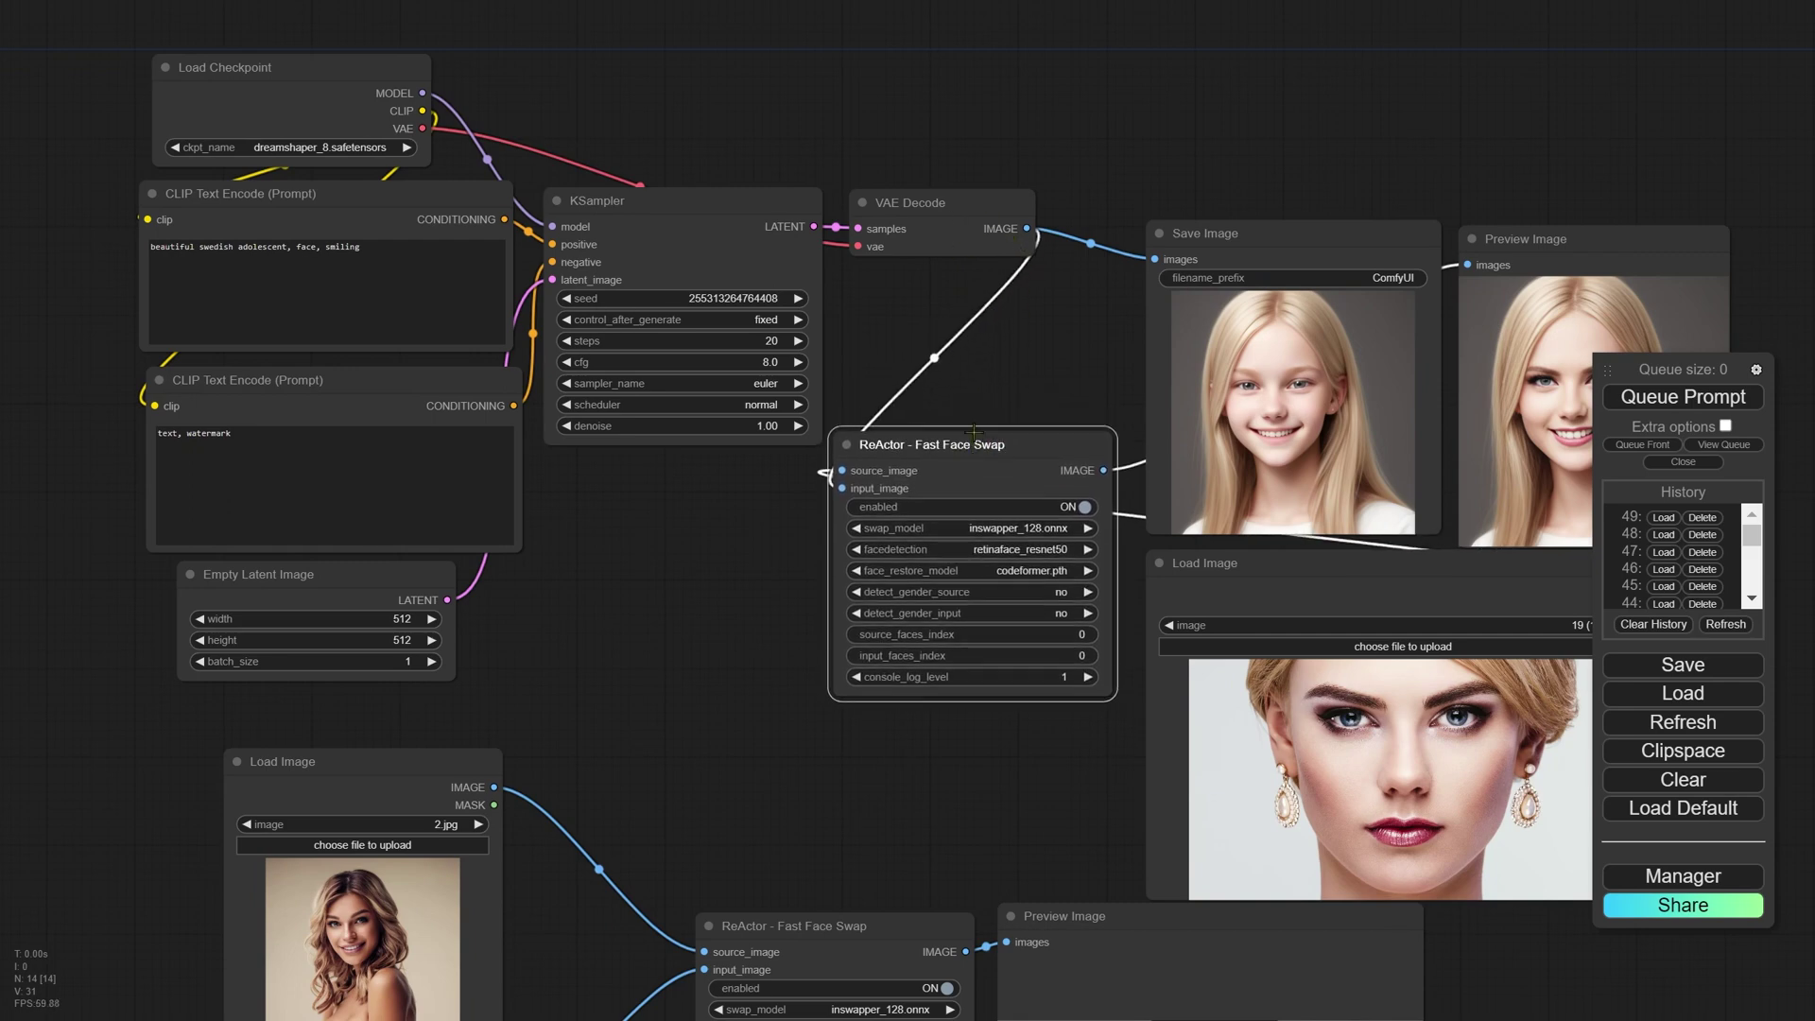
# - Place the ReActor node under VAE Decode with the 19 (1).jpg Load Image node below it
pyautogui.click(1234, 242)
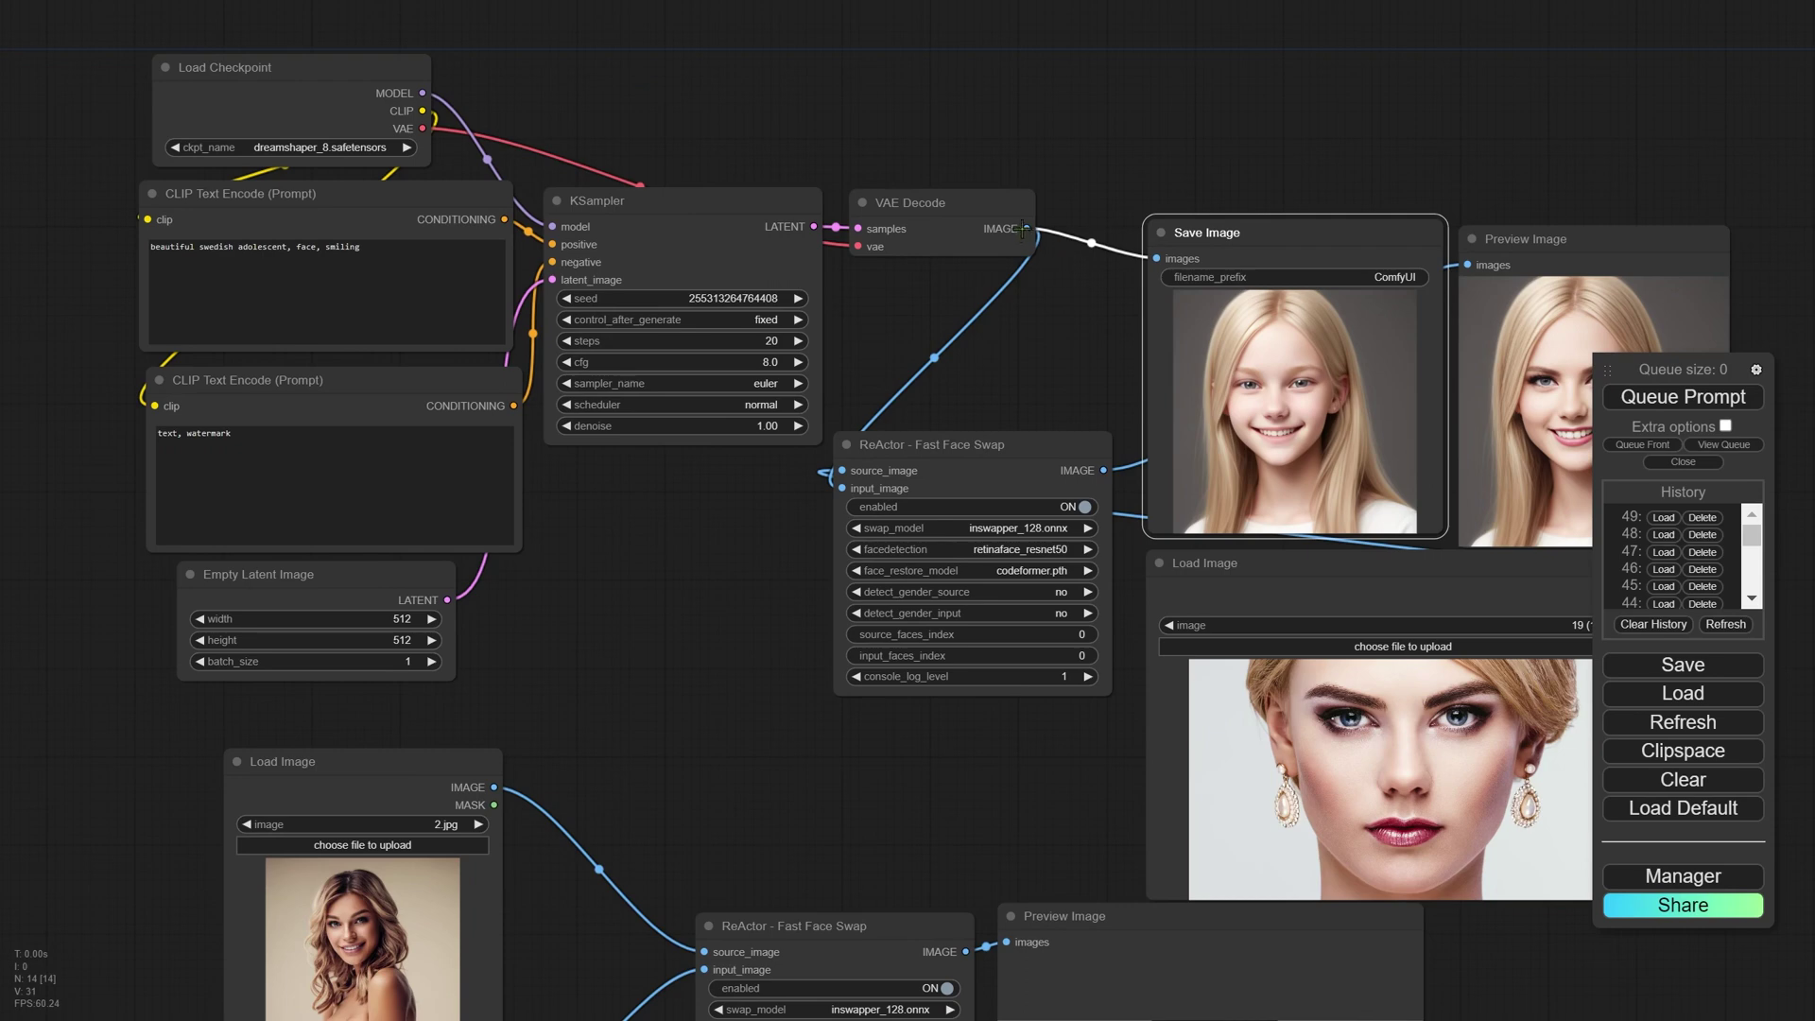
pyautogui.click(897, 455)
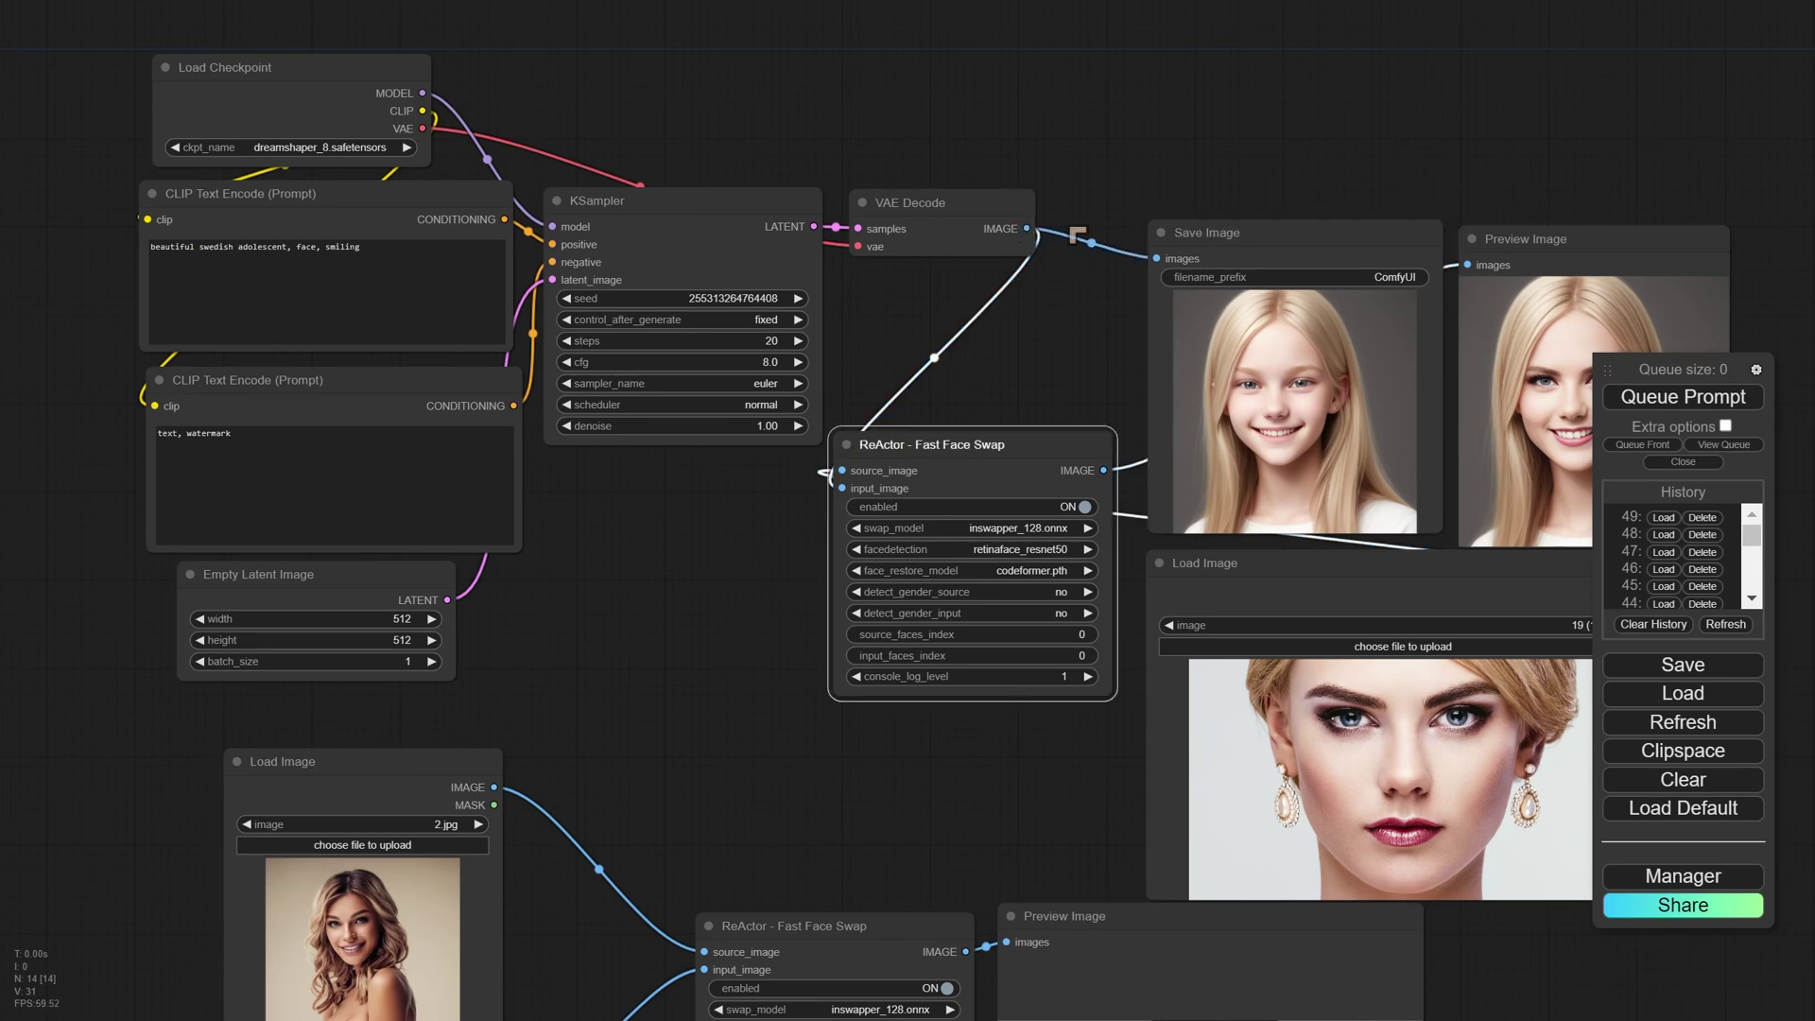
pyautogui.moveTo(892, 451); pyautogui.dragTo(891, 462)
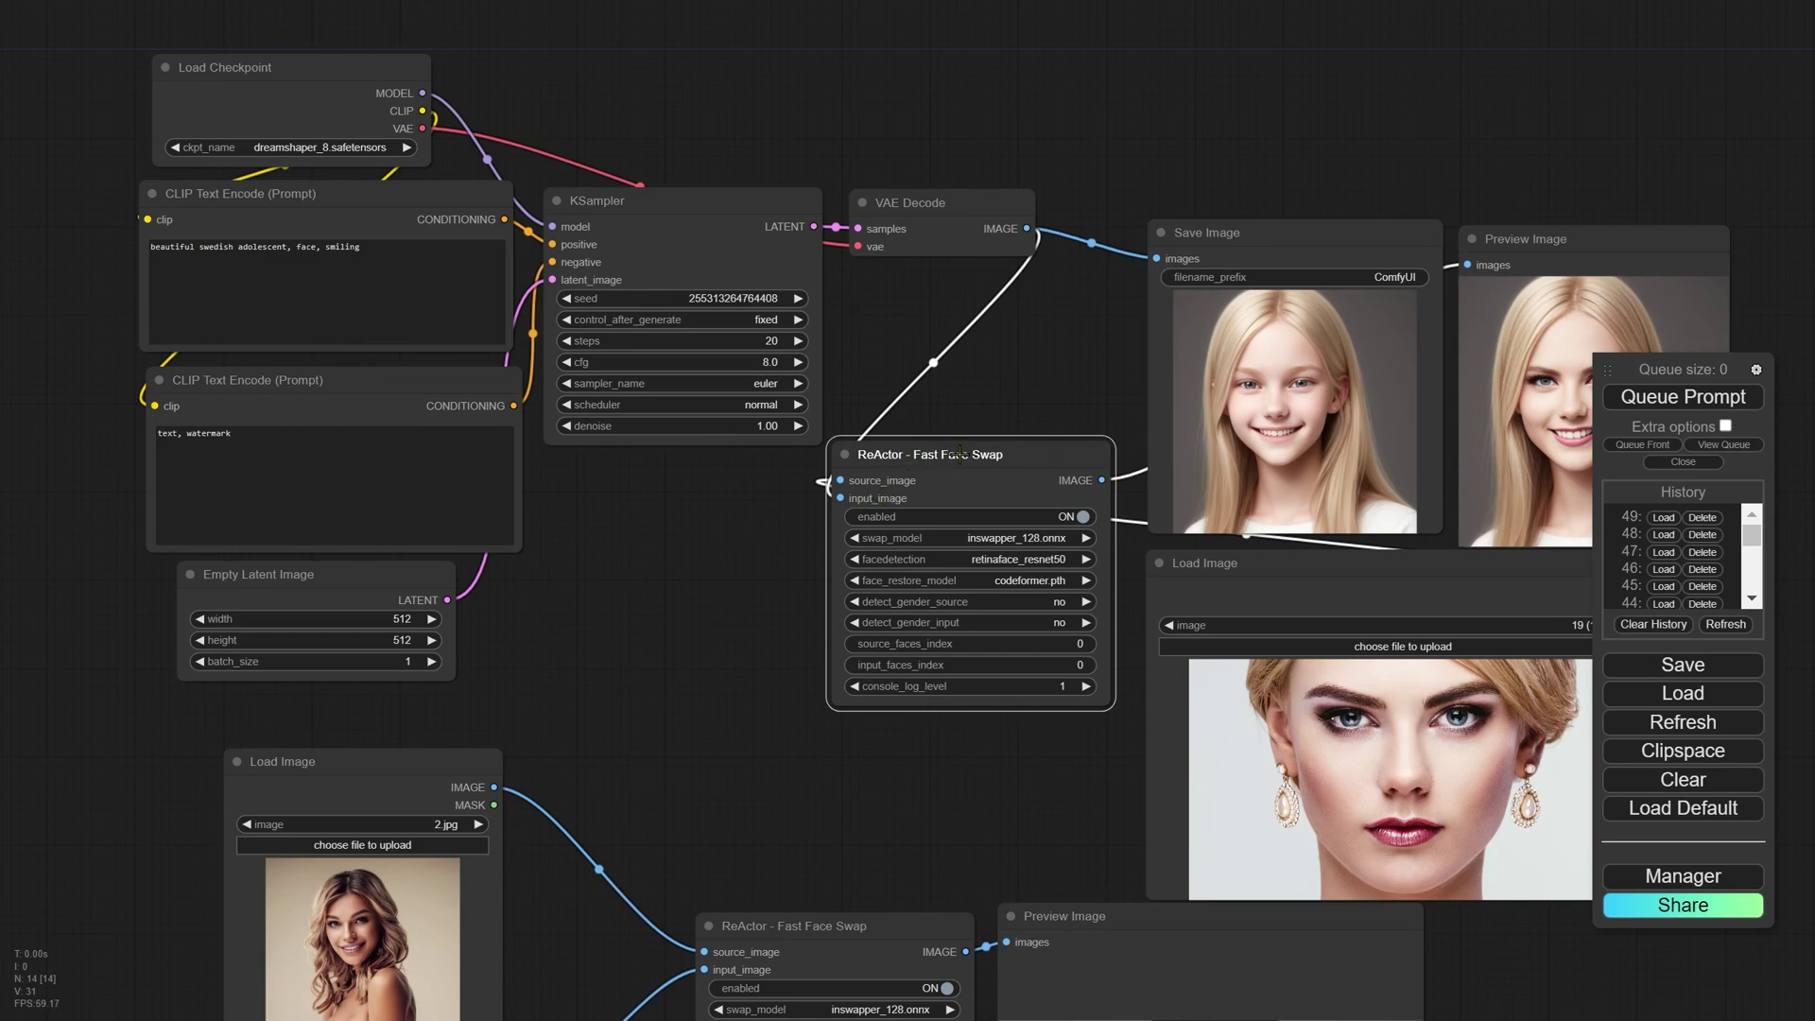
pyautogui.moveTo(959, 454); pyautogui.dragTo(985, 291)
pyautogui.click(1291, 243)
pyautogui.moveTo(1005, 599); pyautogui.dragTo(745, 500)
pyautogui.moveTo(1060, 473)
pyautogui.mouseDown()
pyautogui.moveTo(612, 480)
pyautogui.moveTo(1078, 479)
pyautogui.mouseUp()
# - Delete the lower 2.jpg and 25 (1).jpg Load Image nodes, ReActor node and Preview Image
pyautogui.scroll(-3, 811, 739)
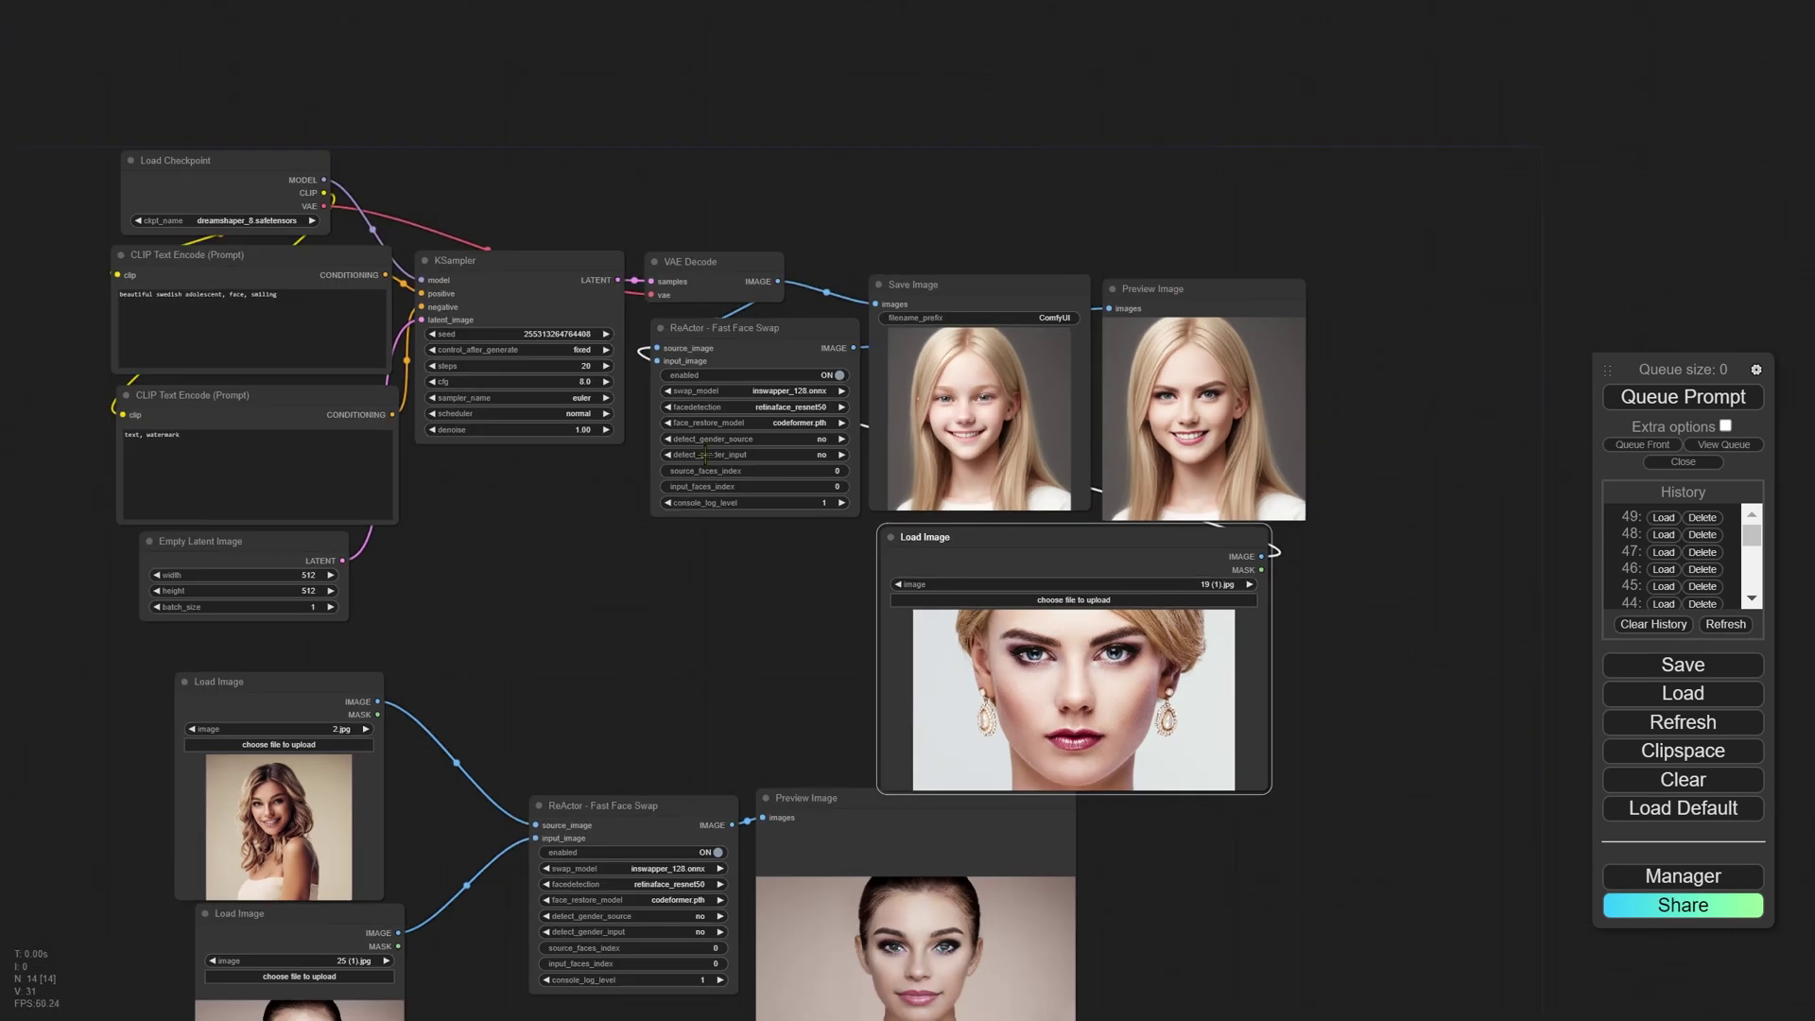
pyautogui.scroll(-1, 524, 670)
pyautogui.click(346, 691)
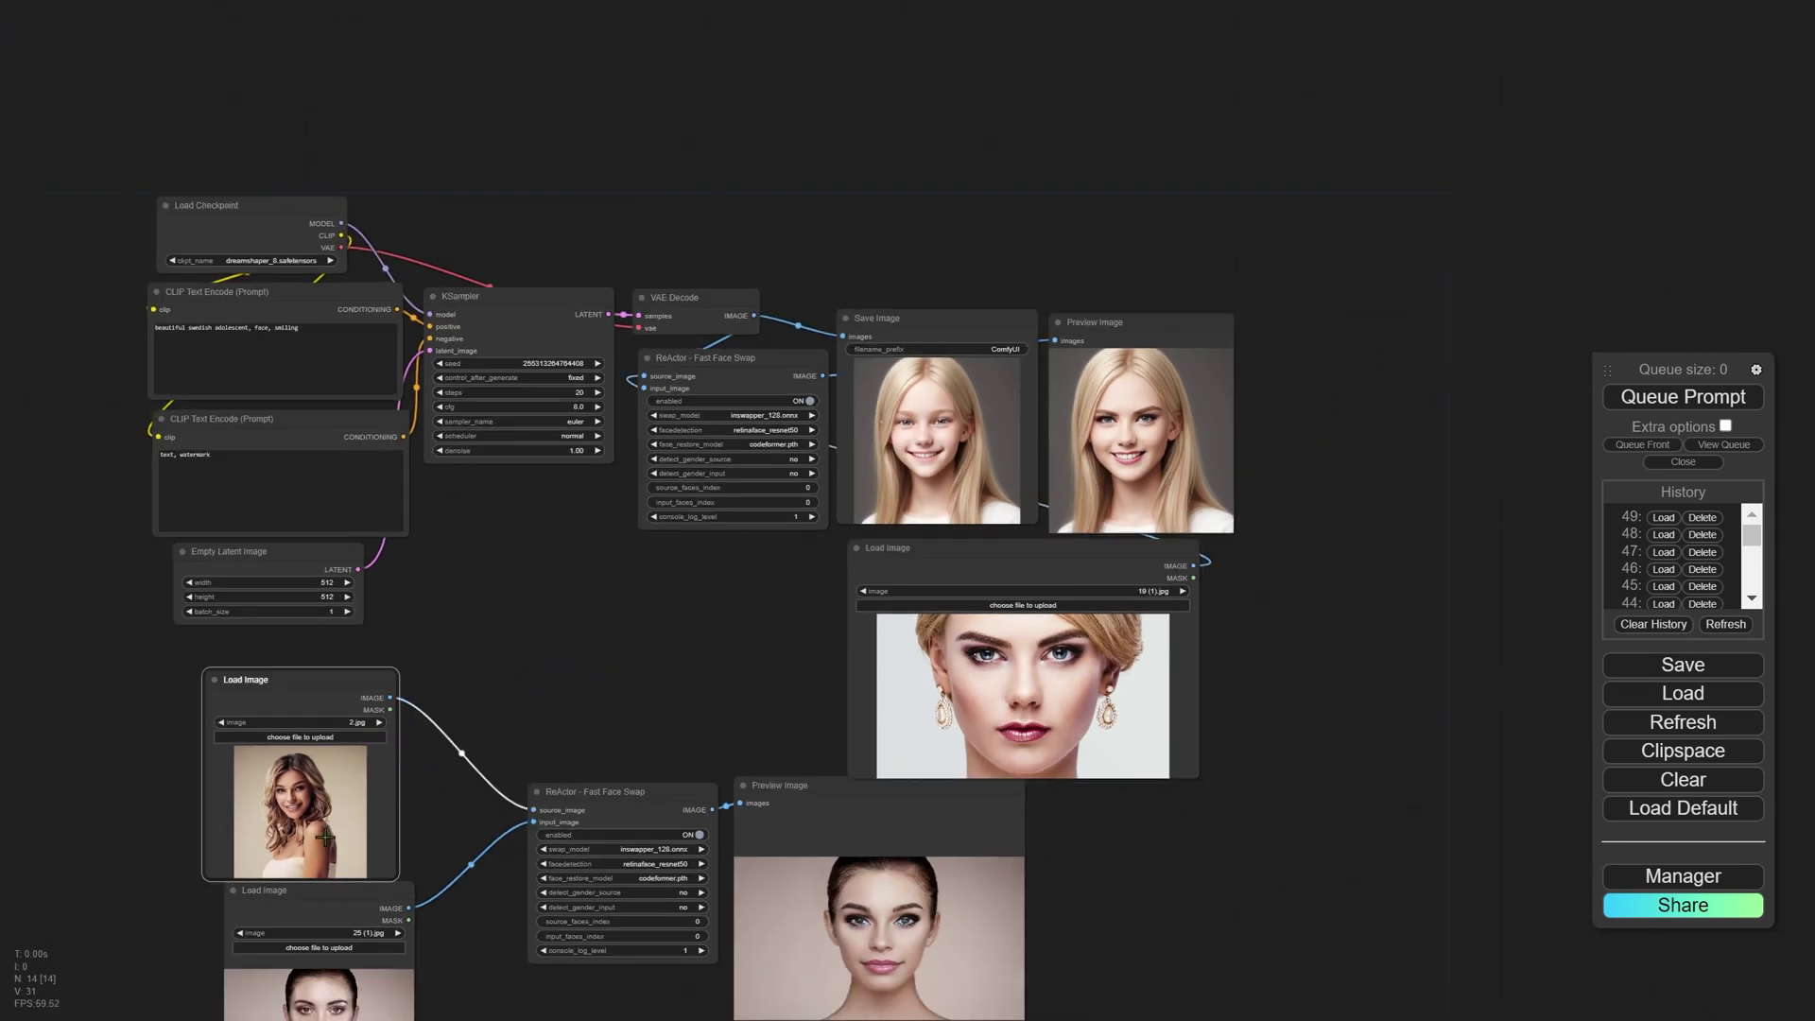
pyautogui.press('Delete')
pyautogui.click(312, 893)
pyautogui.press('Delete')
pyautogui.click(668, 801)
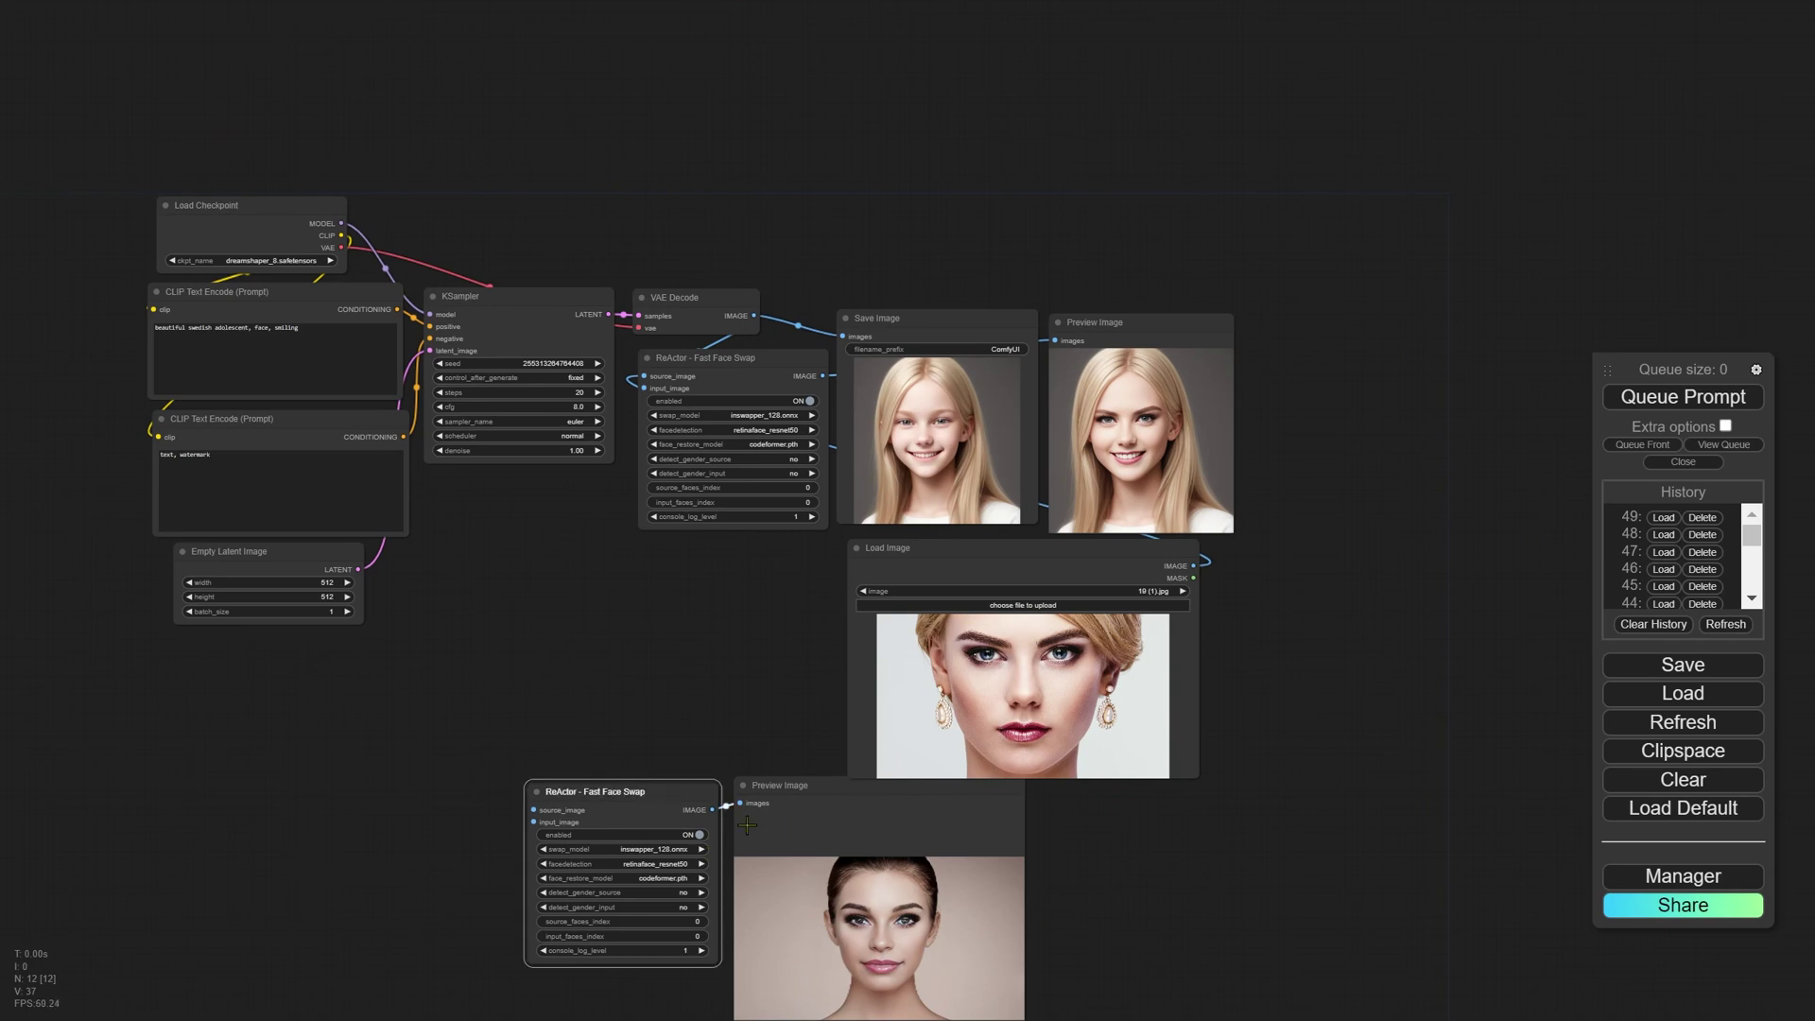
pyautogui.press('Delete')
pyautogui.click(804, 811)
pyautogui.press('Delete')
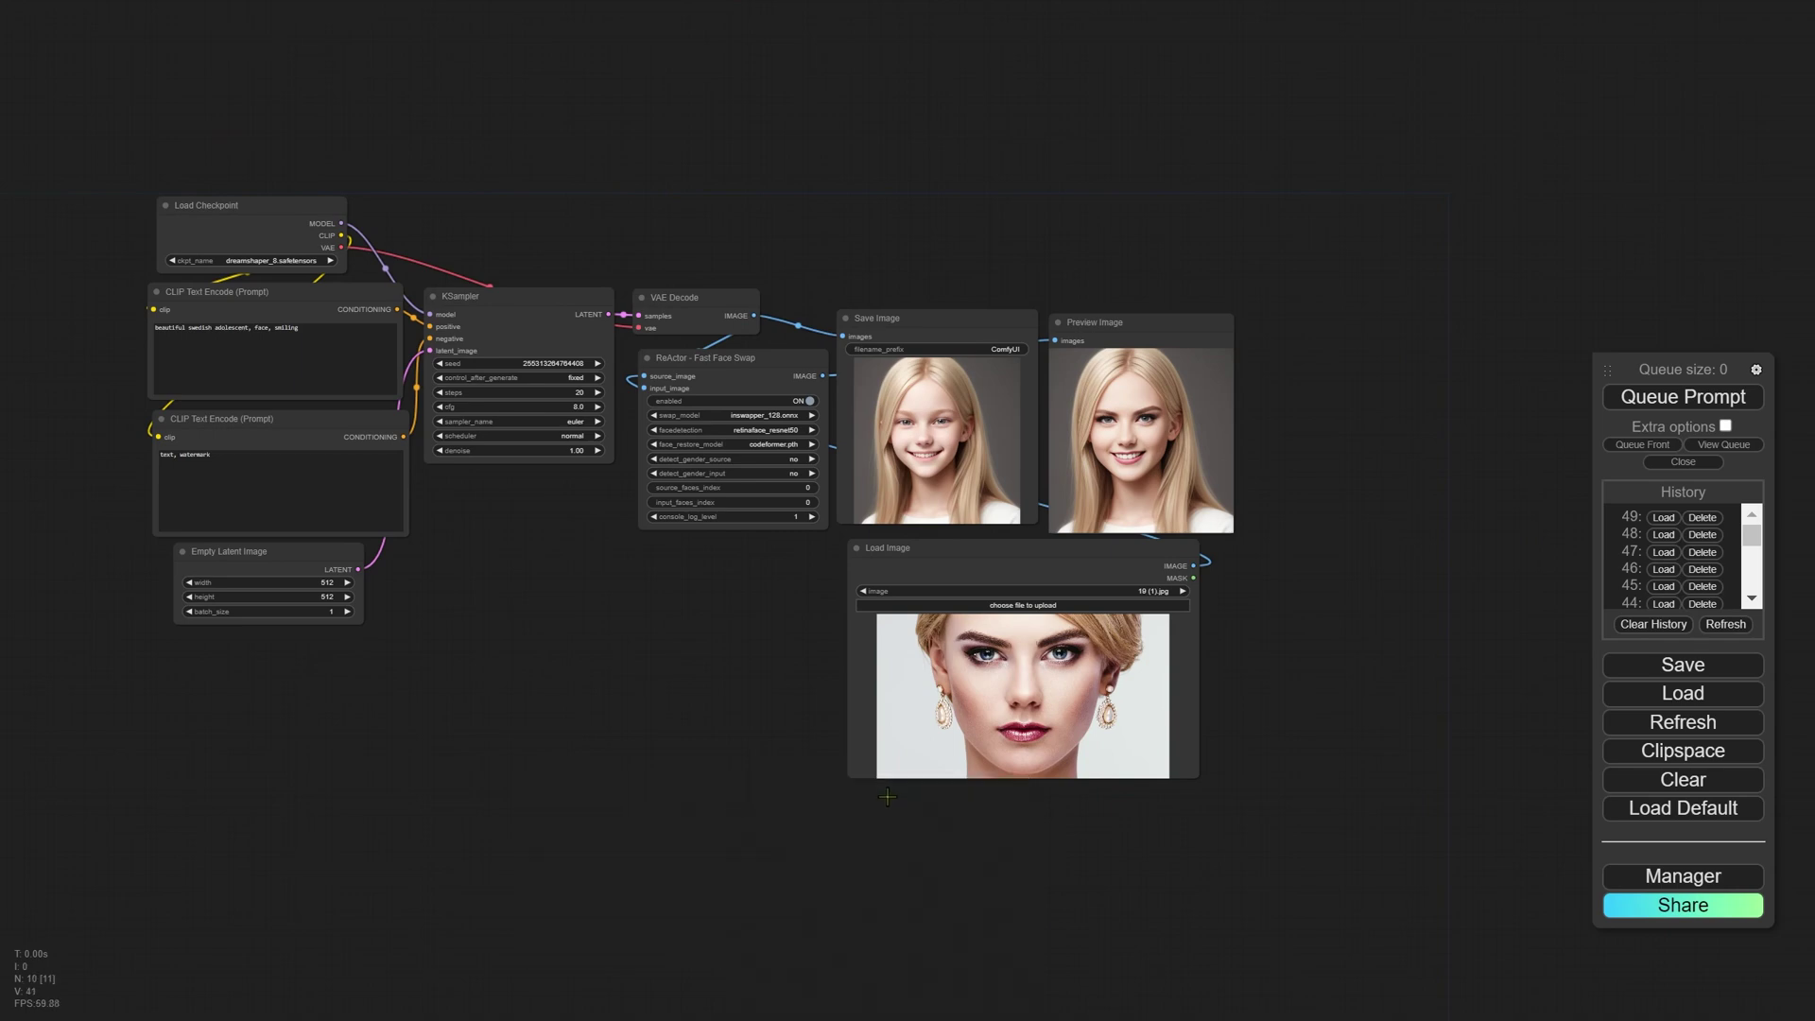
# - Reposition the remaining Load Image node and bring the ReActor node and output images into view
pyautogui.scroll(1, 751, 633)
pyautogui.moveTo(752, 633); pyautogui.dragTo(757, 746)
pyautogui.scroll(2, 1057, 693)
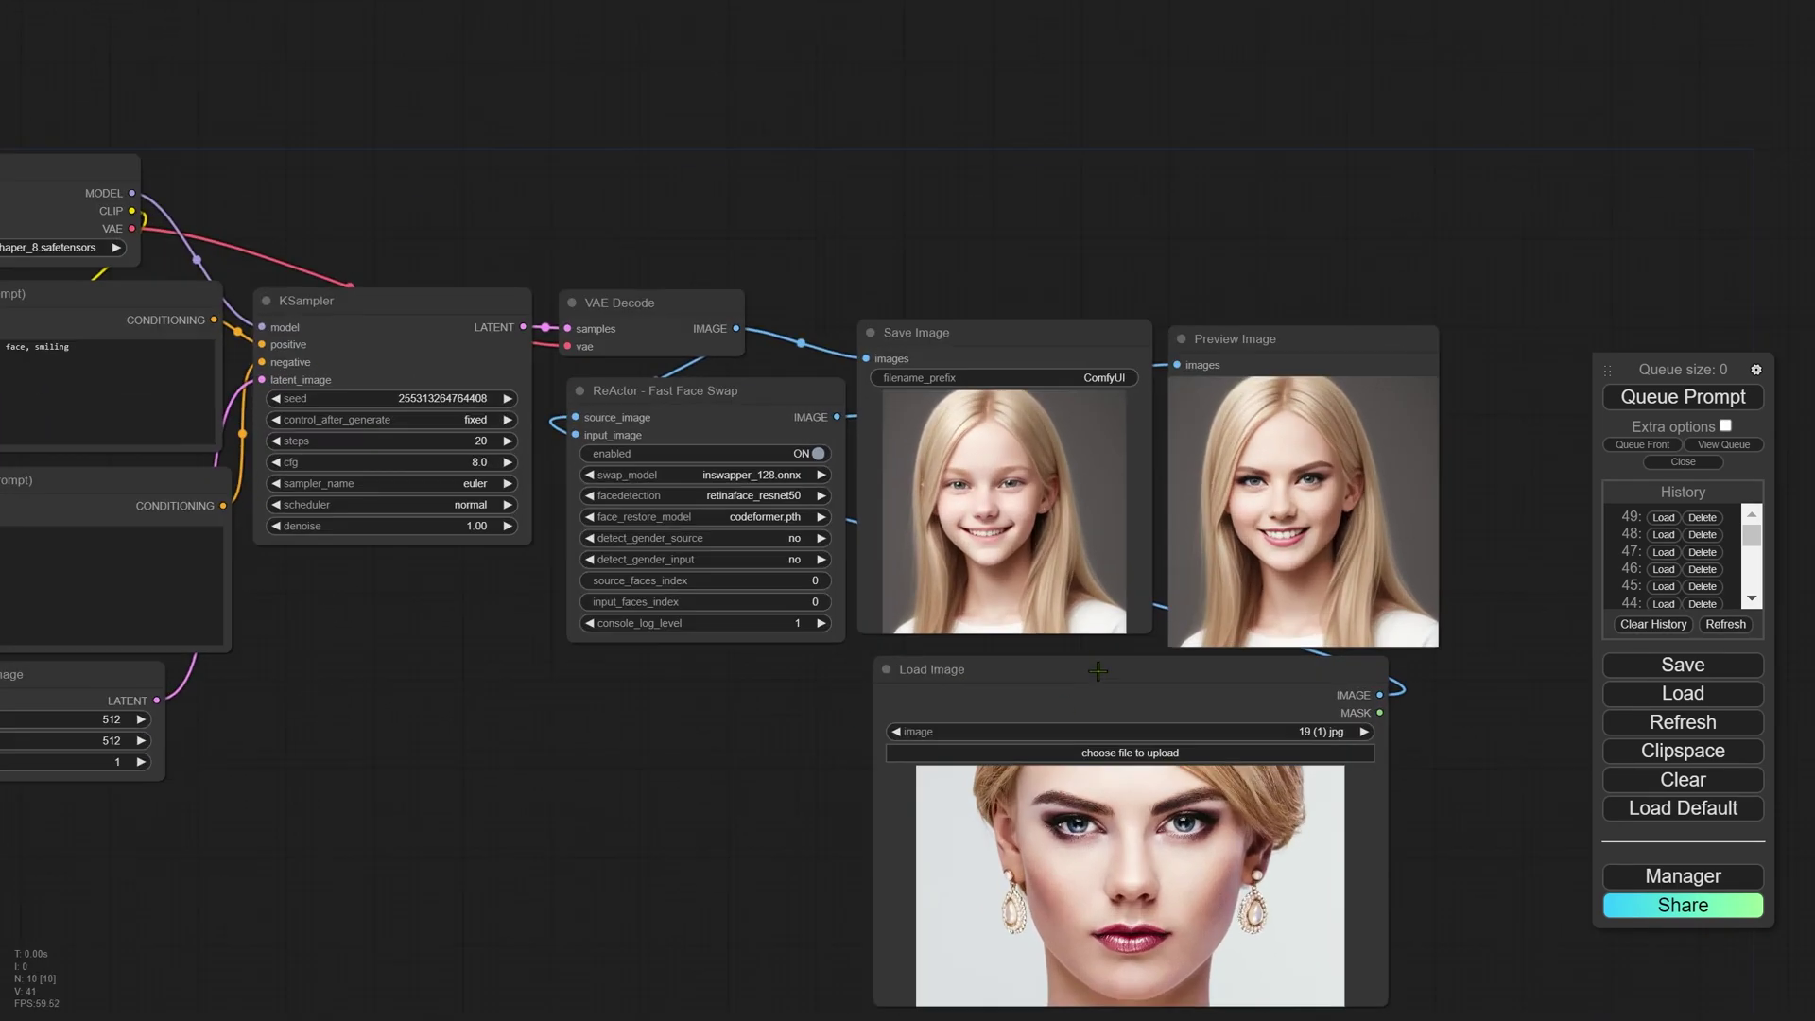
pyautogui.moveTo(1098, 671); pyautogui.dragTo(984, 676)
pyautogui.moveTo(1212, 718); pyautogui.dragTo(1361, 721)
pyautogui.scroll(5, 1195, 316)
pyautogui.moveTo(1192, 308); pyautogui.dragTo(1138, 61)
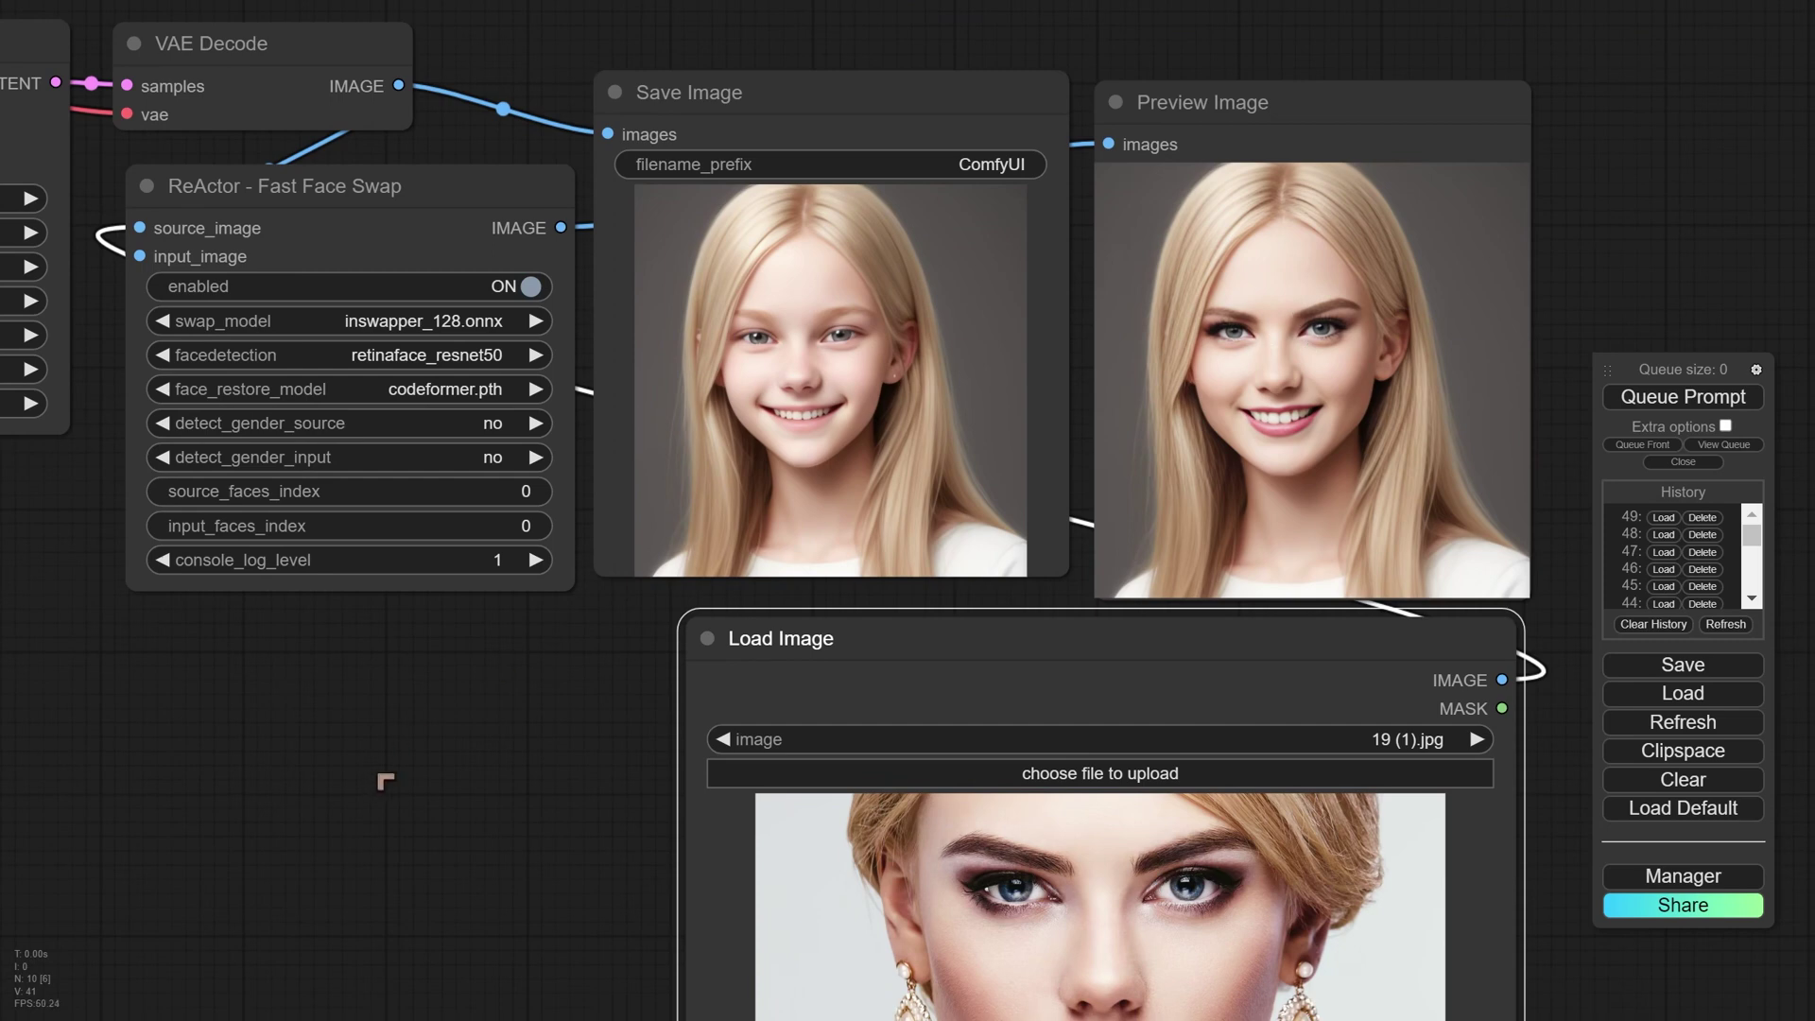
# - Load history entry 49 and inspect its checkpoint, KSampler, face swap and output nodes
pyautogui.moveTo(397, 764); pyautogui.dragTo(352, 662)
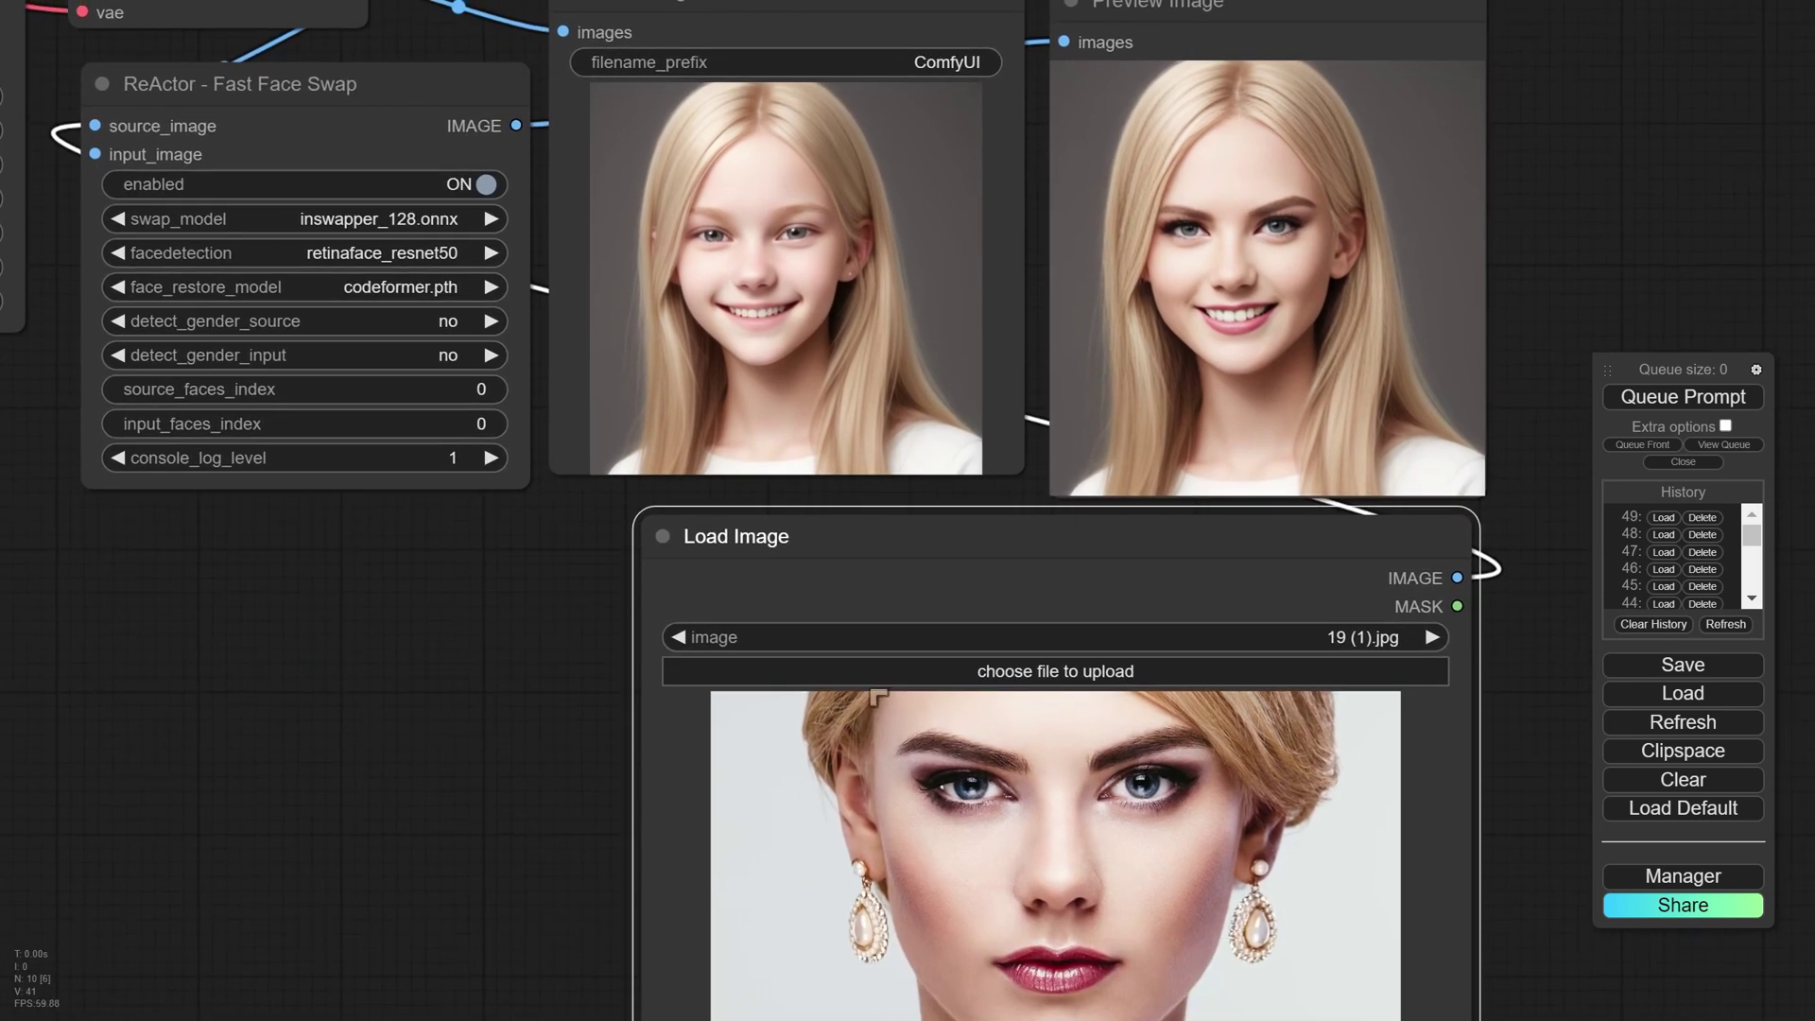
pyautogui.click(1663, 517)
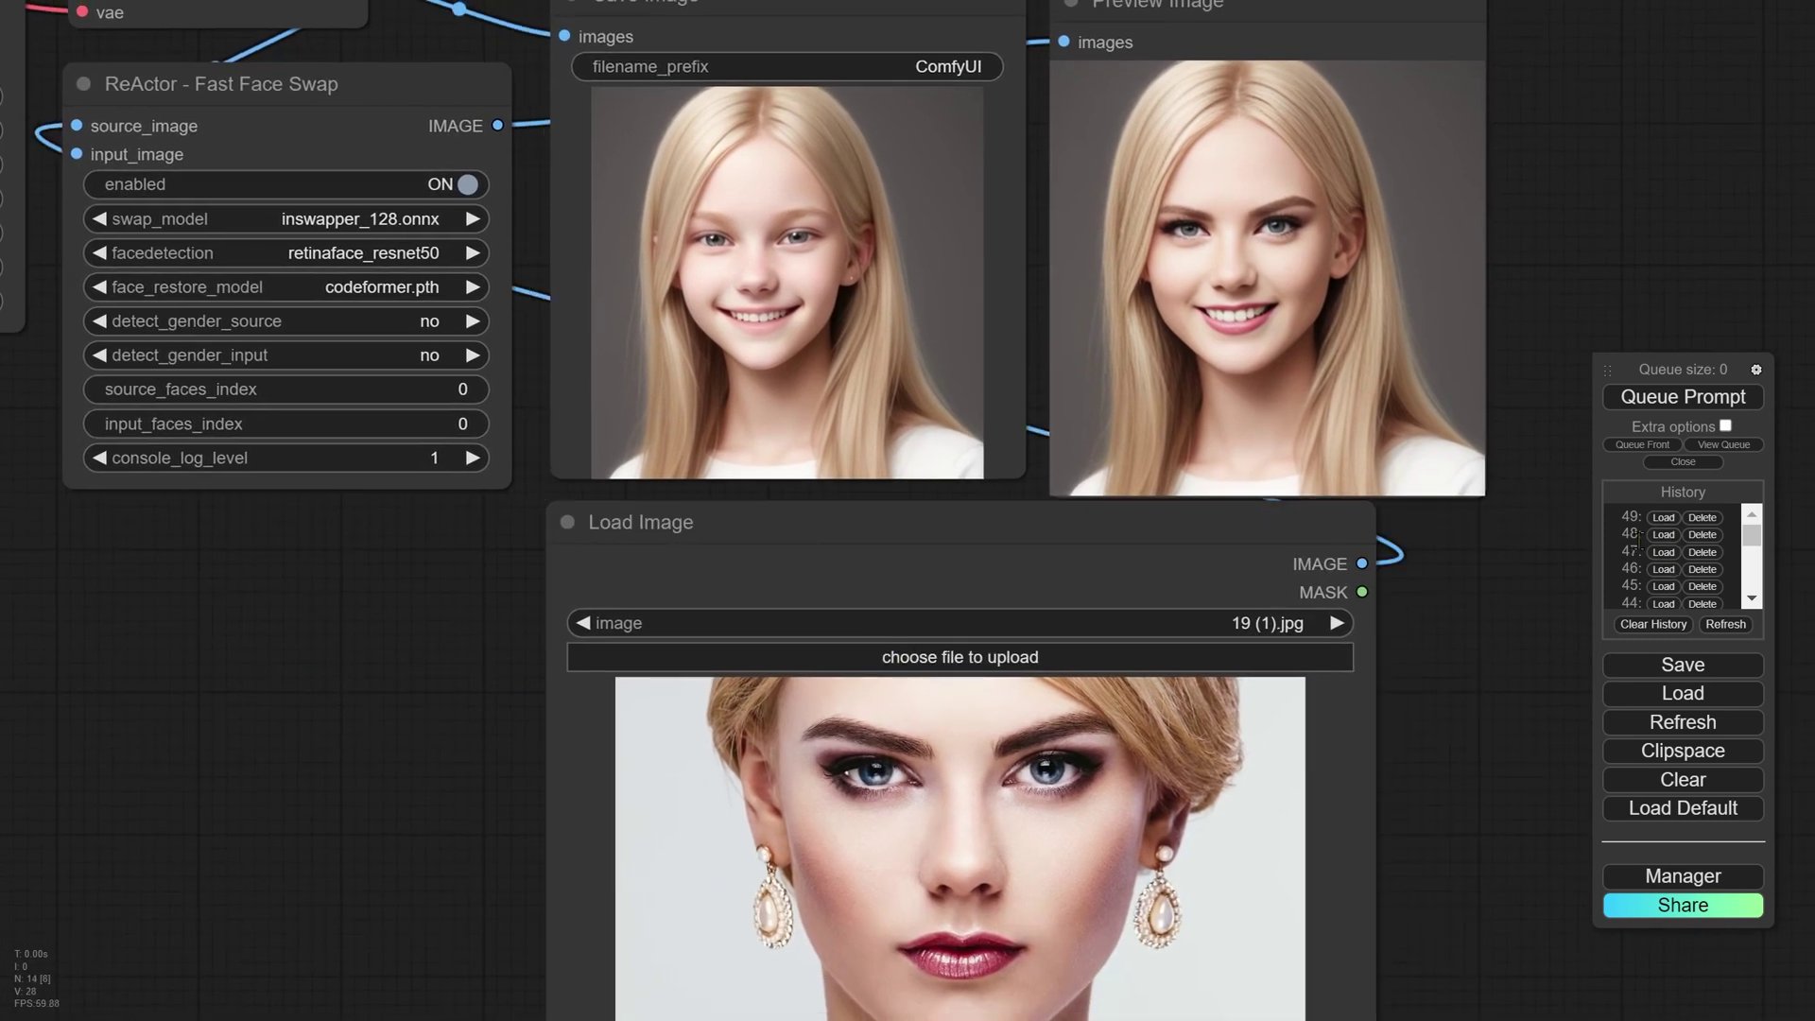
pyautogui.moveTo(145, 540); pyautogui.dragTo(1112, 913)
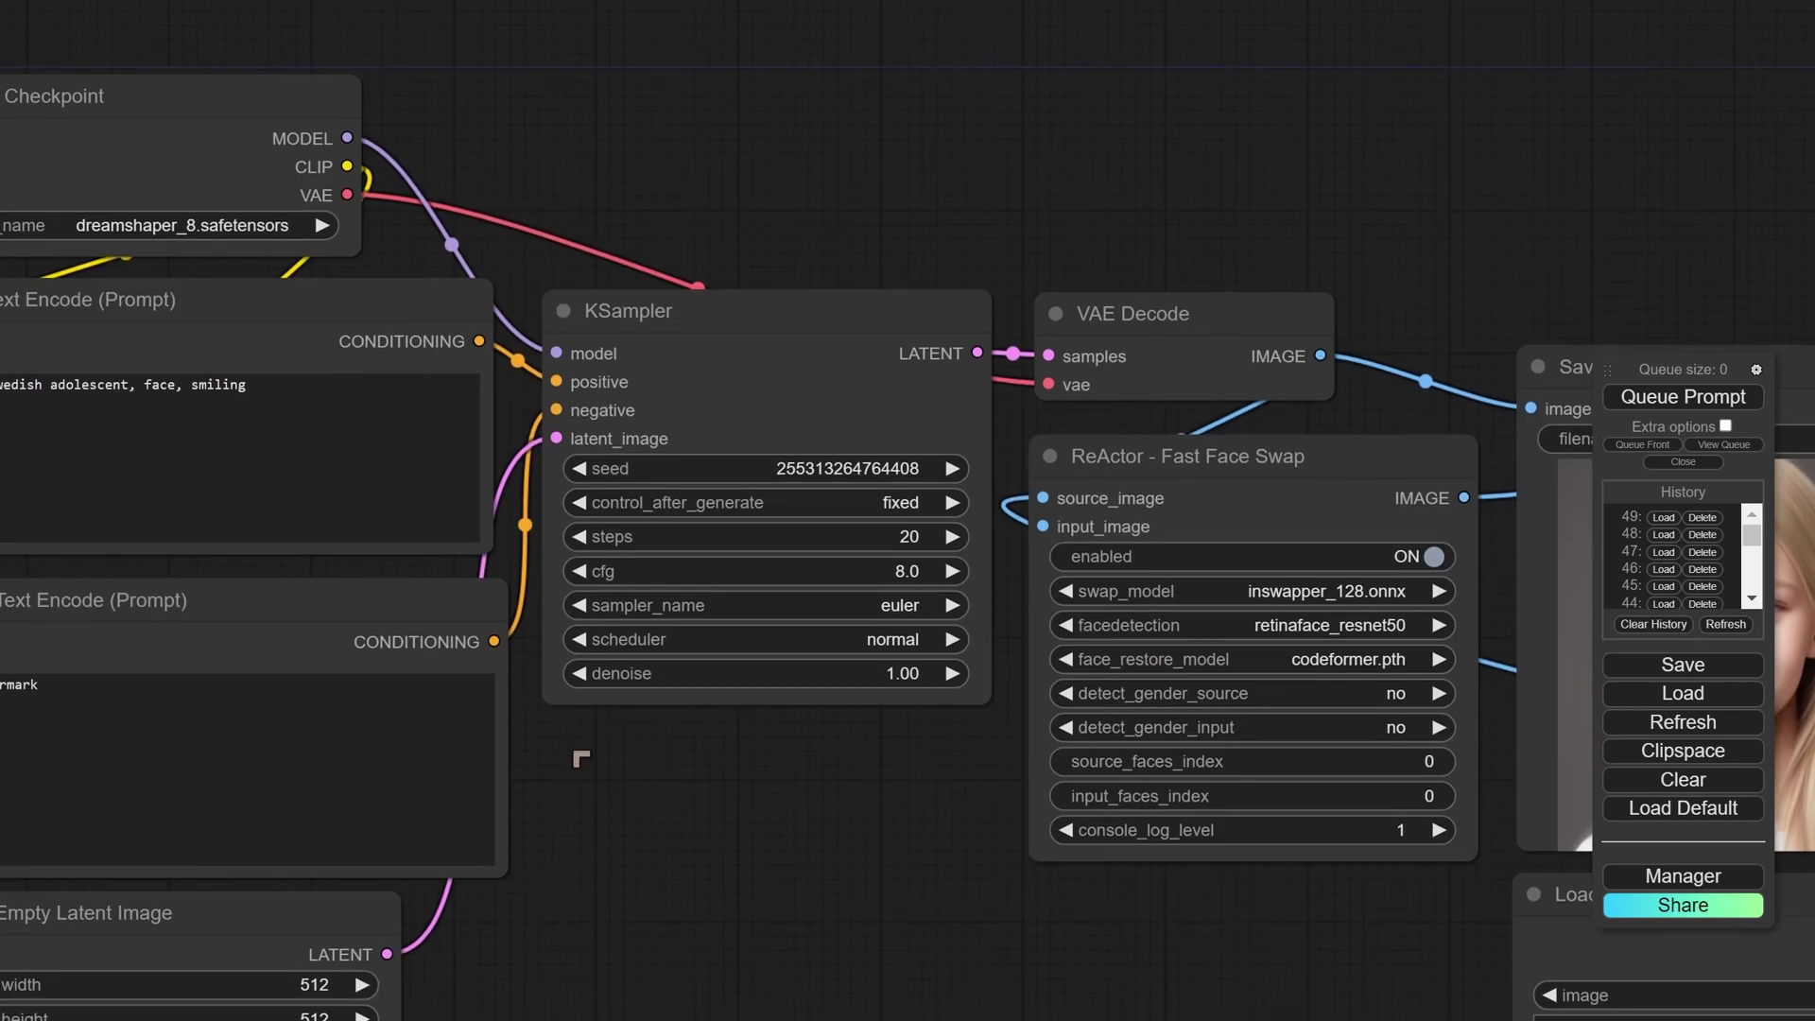
pyautogui.moveTo(605, 761); pyautogui.dragTo(861, 687)
pyautogui.moveTo(1219, 858); pyautogui.dragTo(437, 524)
pyautogui.scroll(3, 794, 154)
pyautogui.scroll(2, 729, 222)
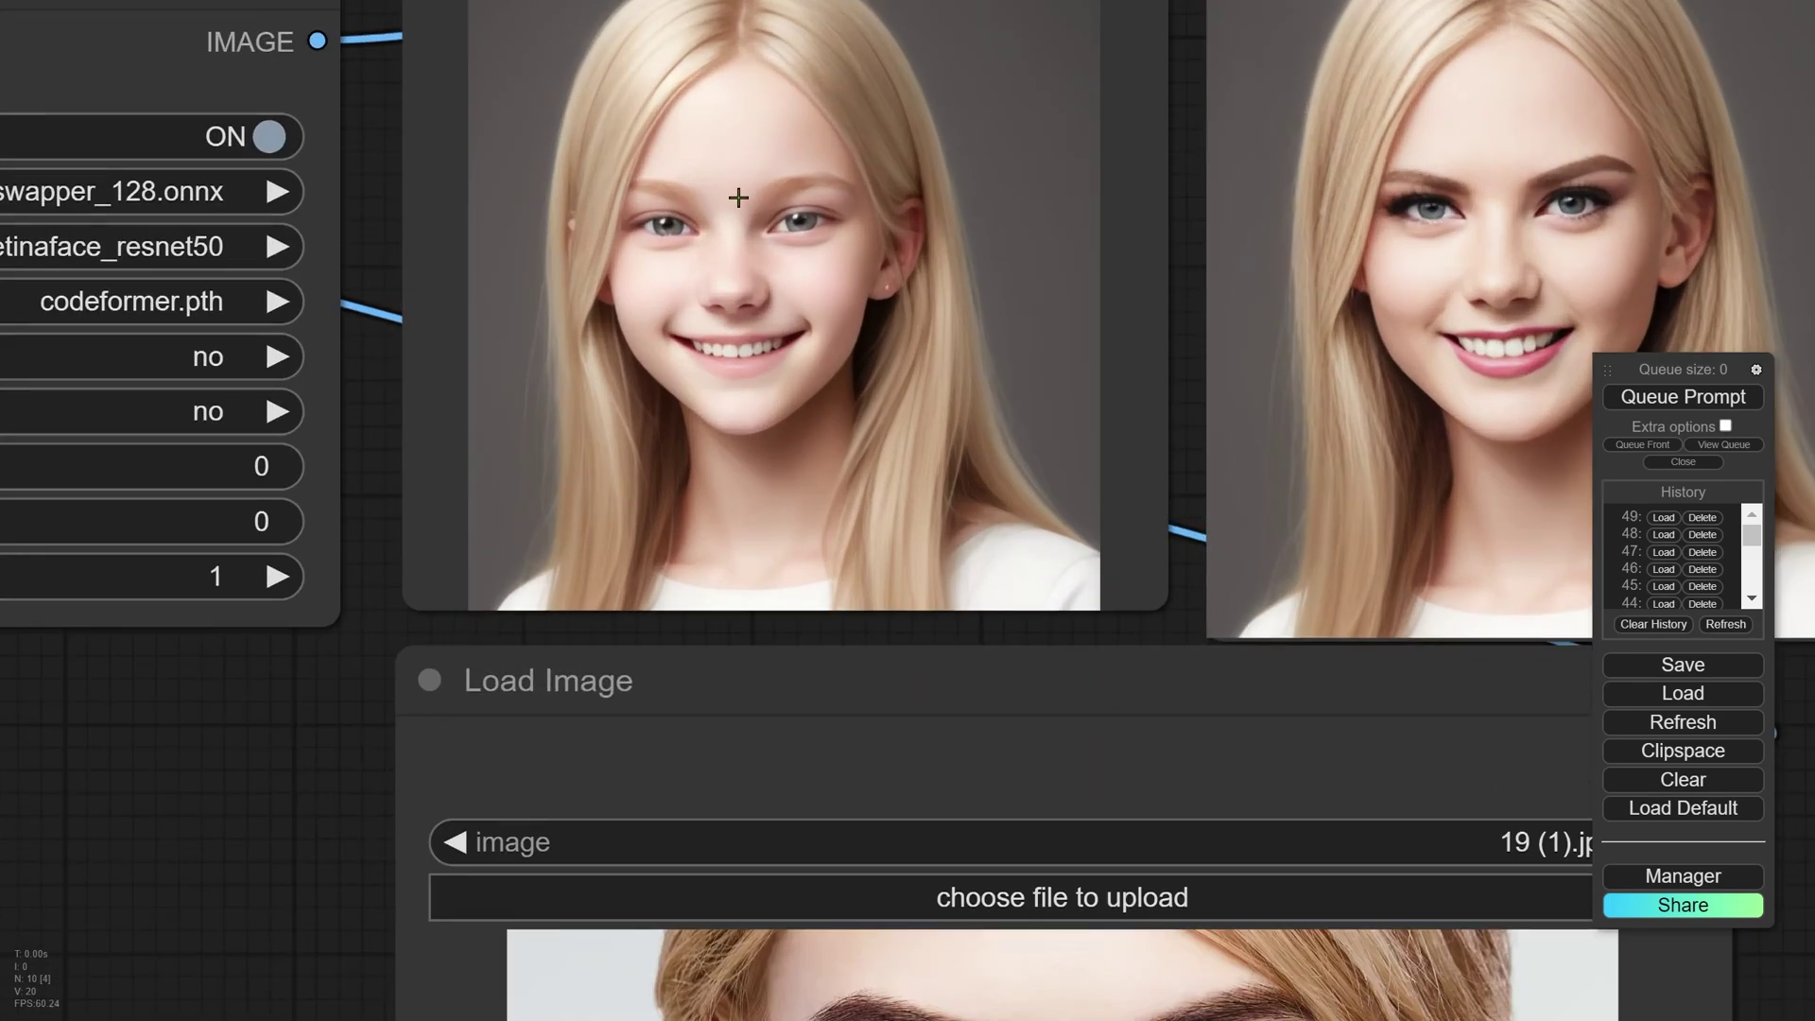
pyautogui.scroll(-5, 781, 283)
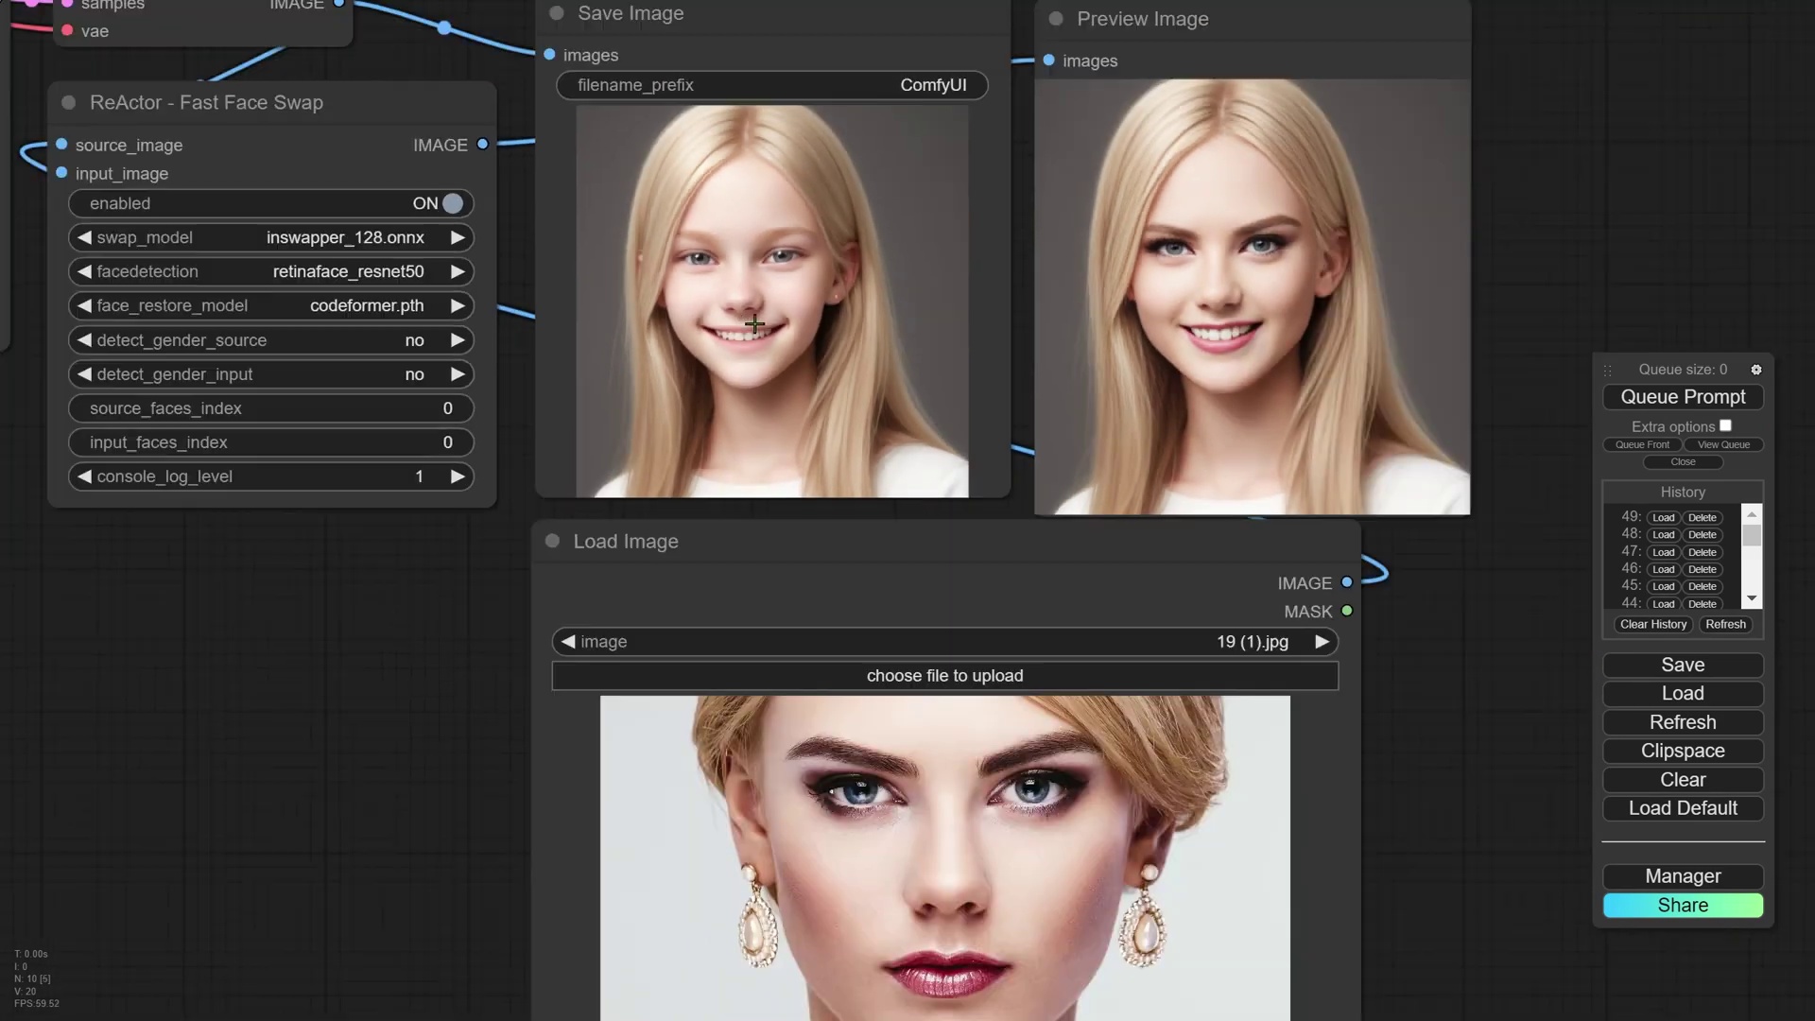
pyautogui.scroll(-1, 923, 829)
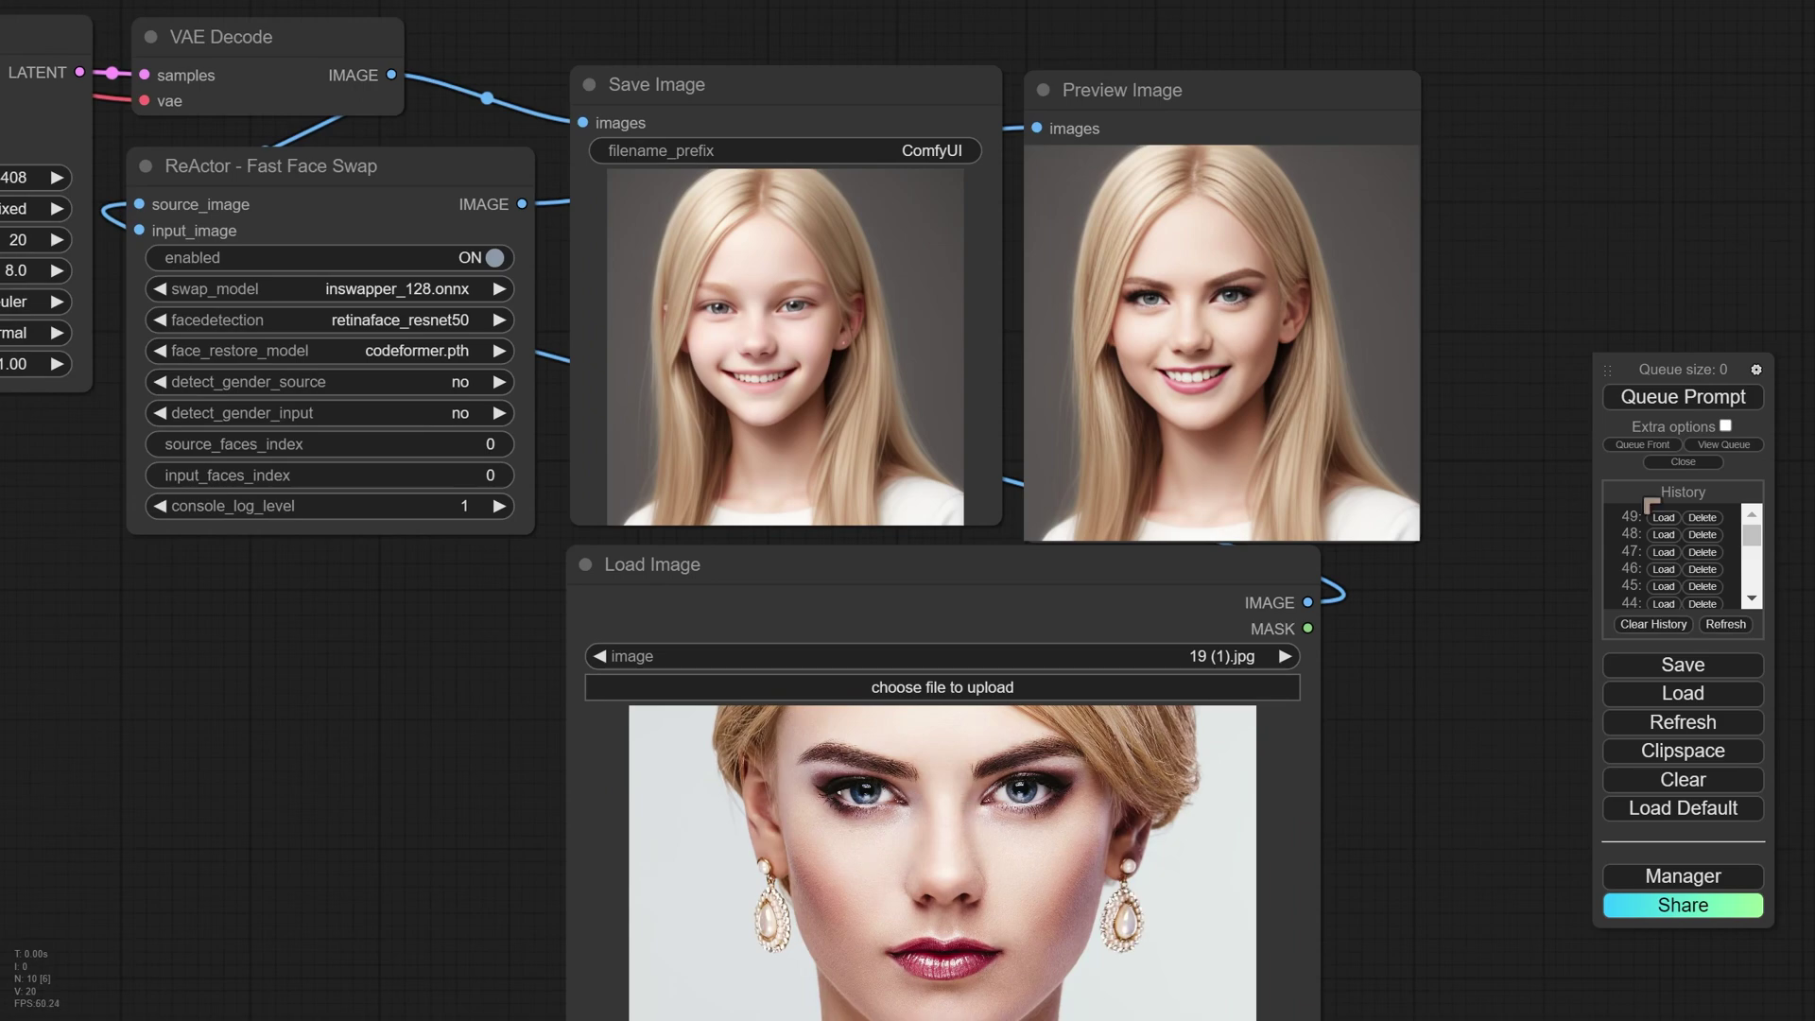
# - Load entry 45 to compare original and swapped faces, then load entry 44's three-girl result
pyautogui.click(1663, 586)
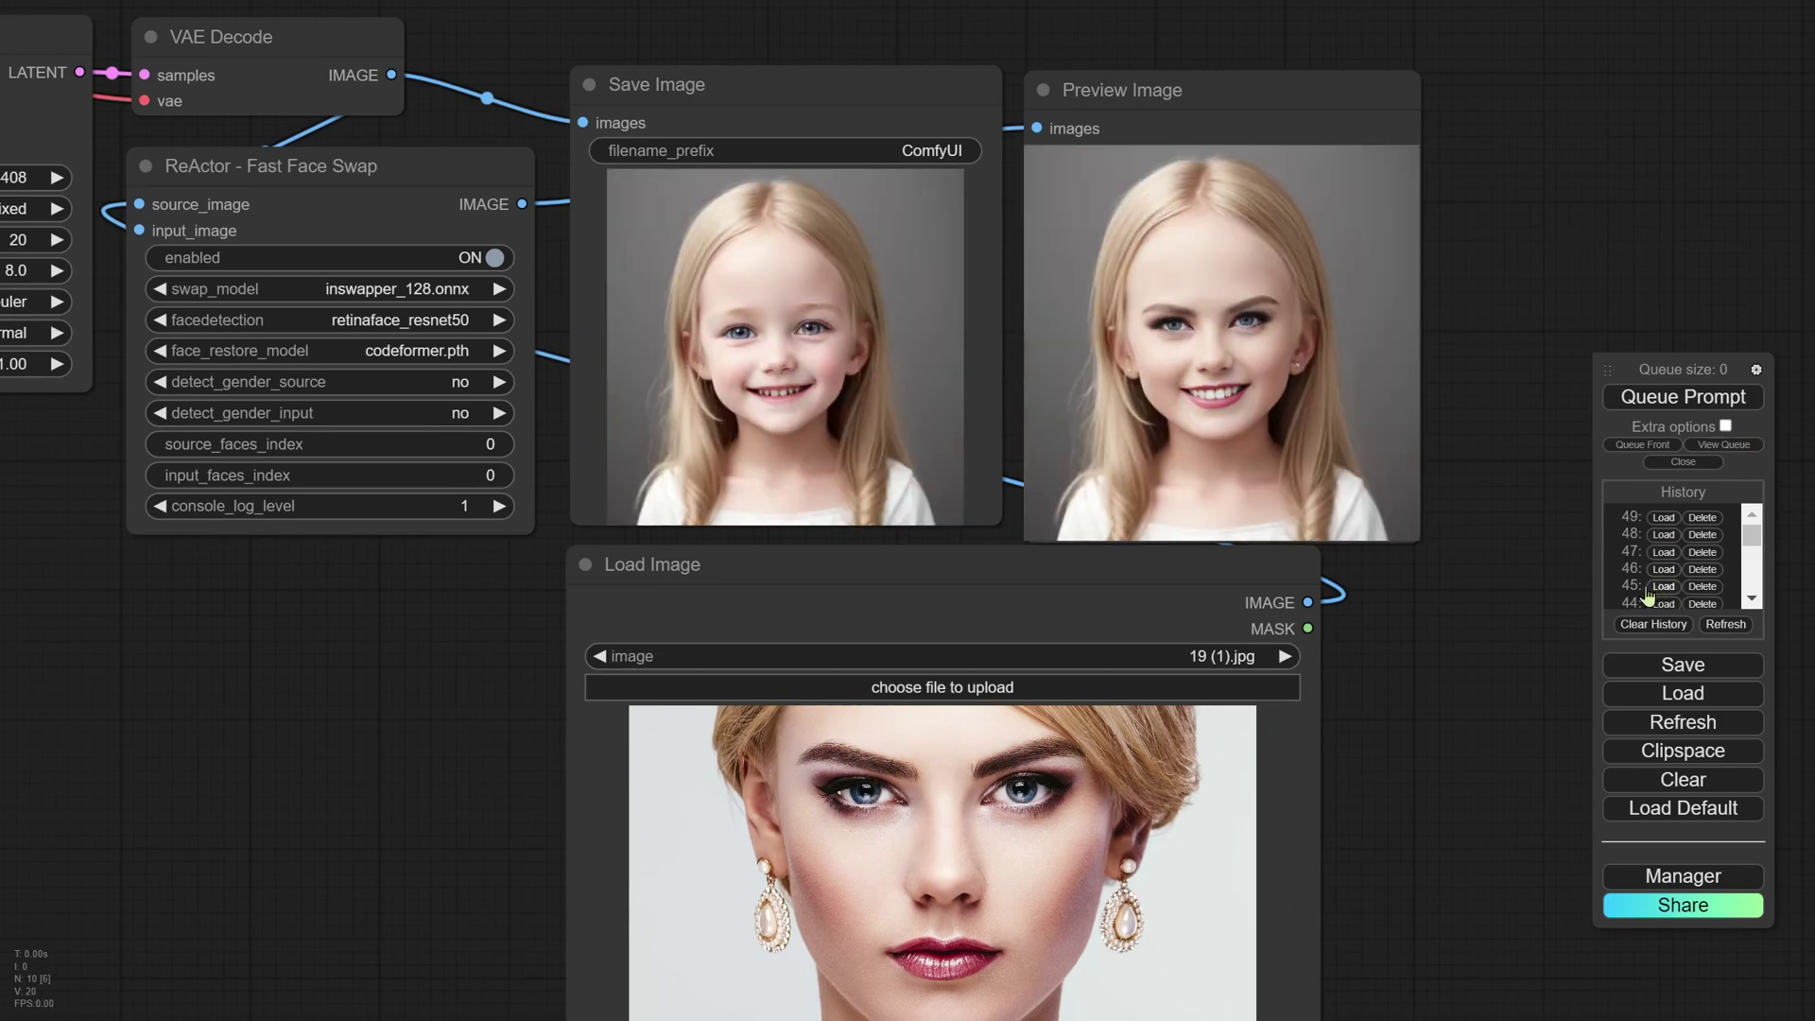
pyautogui.scroll(6, 757, 308)
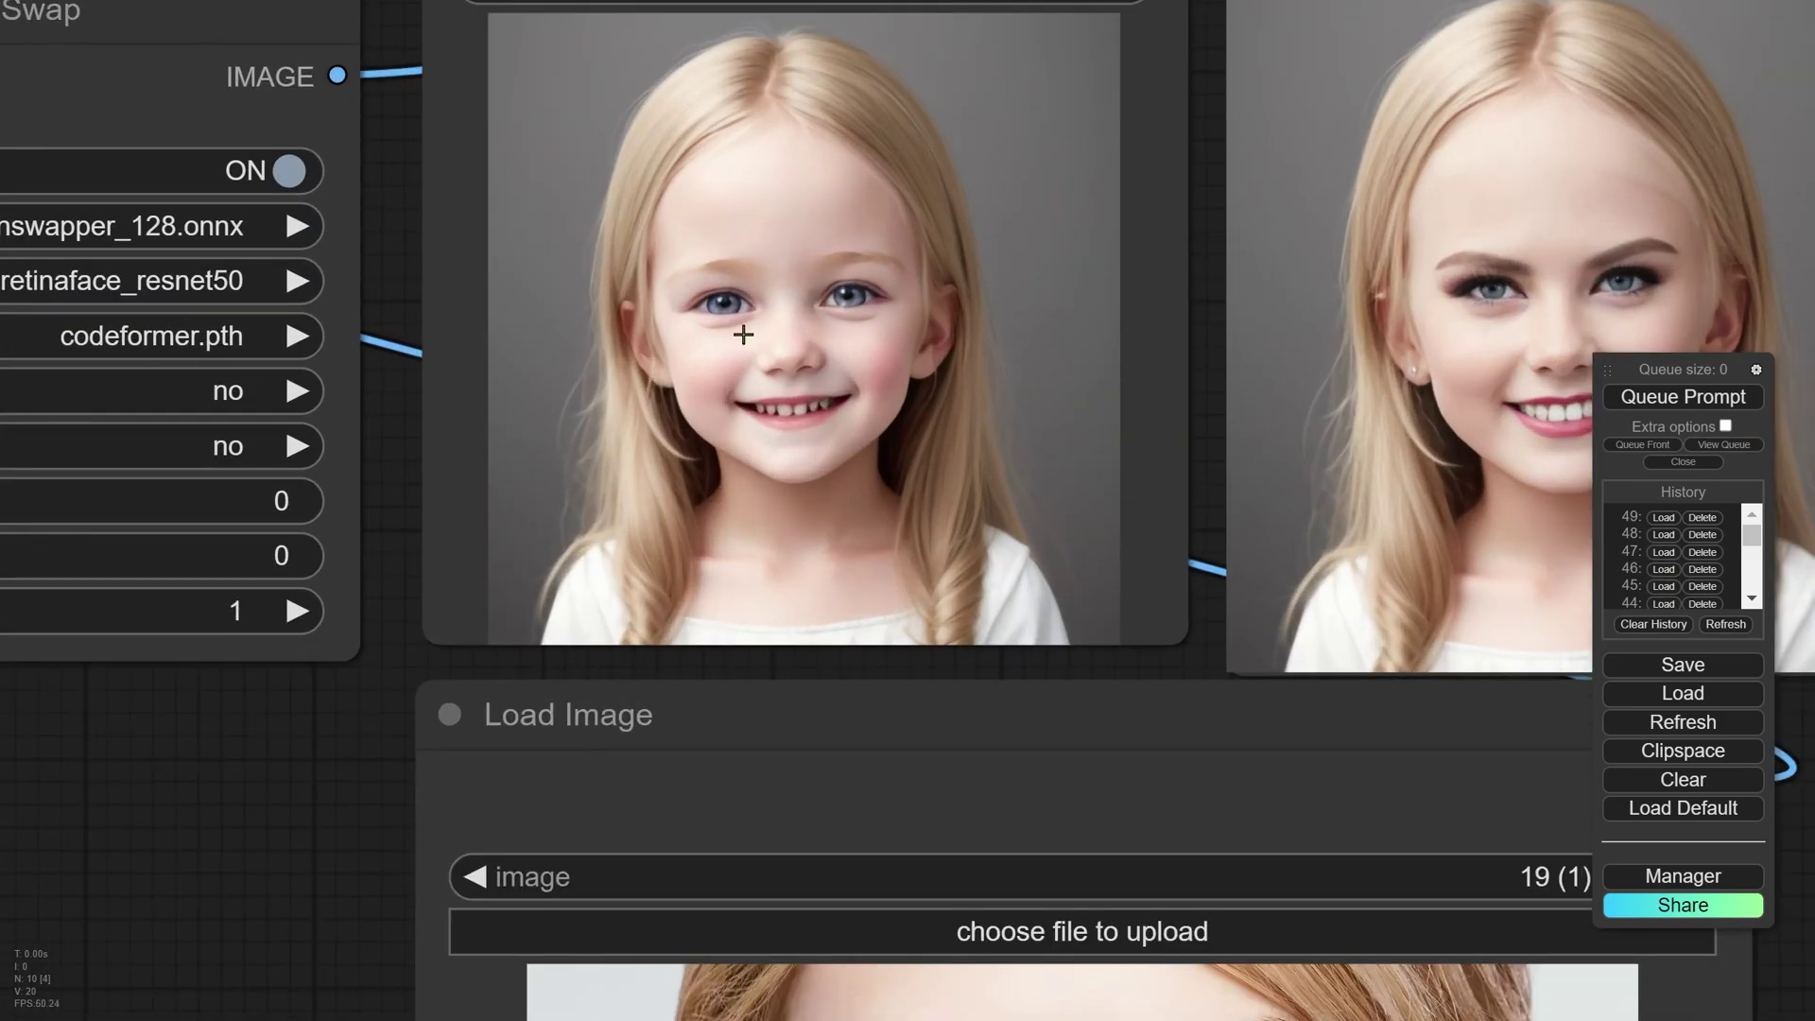
pyautogui.scroll(2, 743, 335)
pyautogui.scroll(-2, 743, 334)
pyautogui.moveTo(844, 334); pyautogui.dragTo(757, 303)
pyautogui.scroll(1, 806, 369)
pyautogui.moveTo(806, 369); pyautogui.dragTo(794, 448)
pyautogui.scroll(-2, 1182, 390)
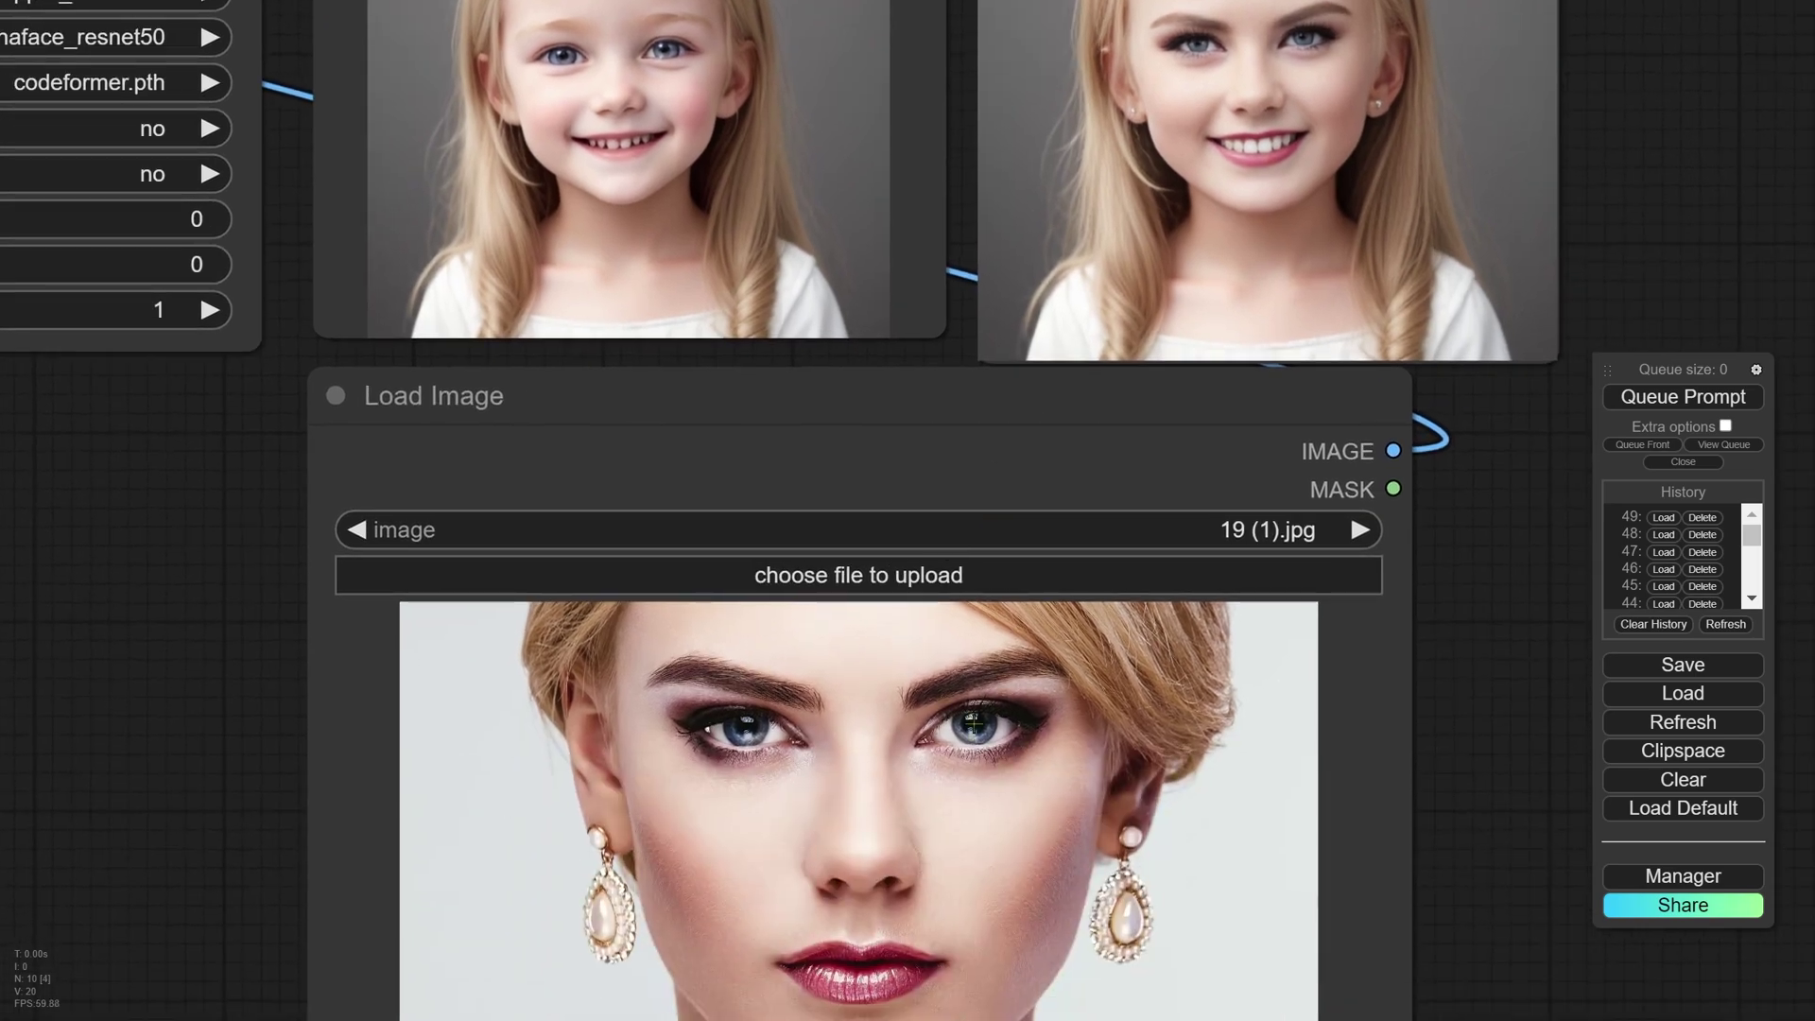
pyautogui.moveTo(973, 723); pyautogui.dragTo(939, 850)
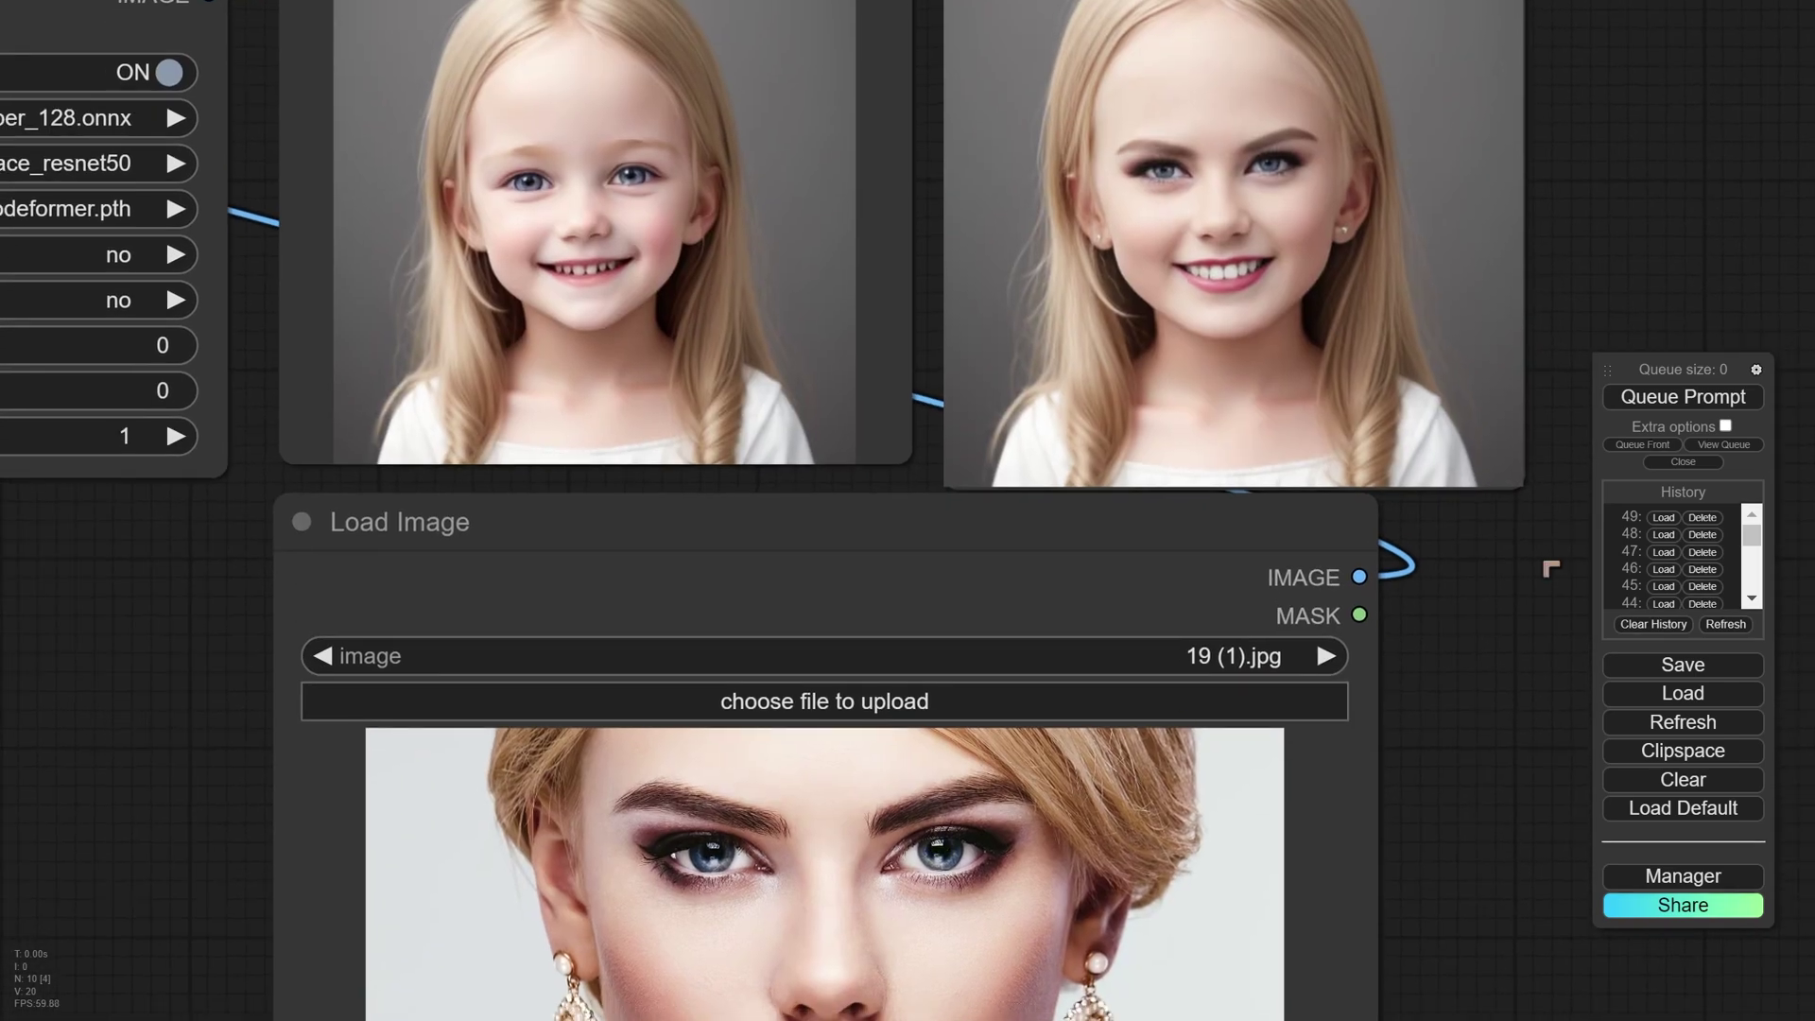
pyautogui.click(1664, 606)
# - Zoom in and pan across the three-girl output pictures
pyautogui.moveTo(1182, 287); pyautogui.dragTo(1296, 601)
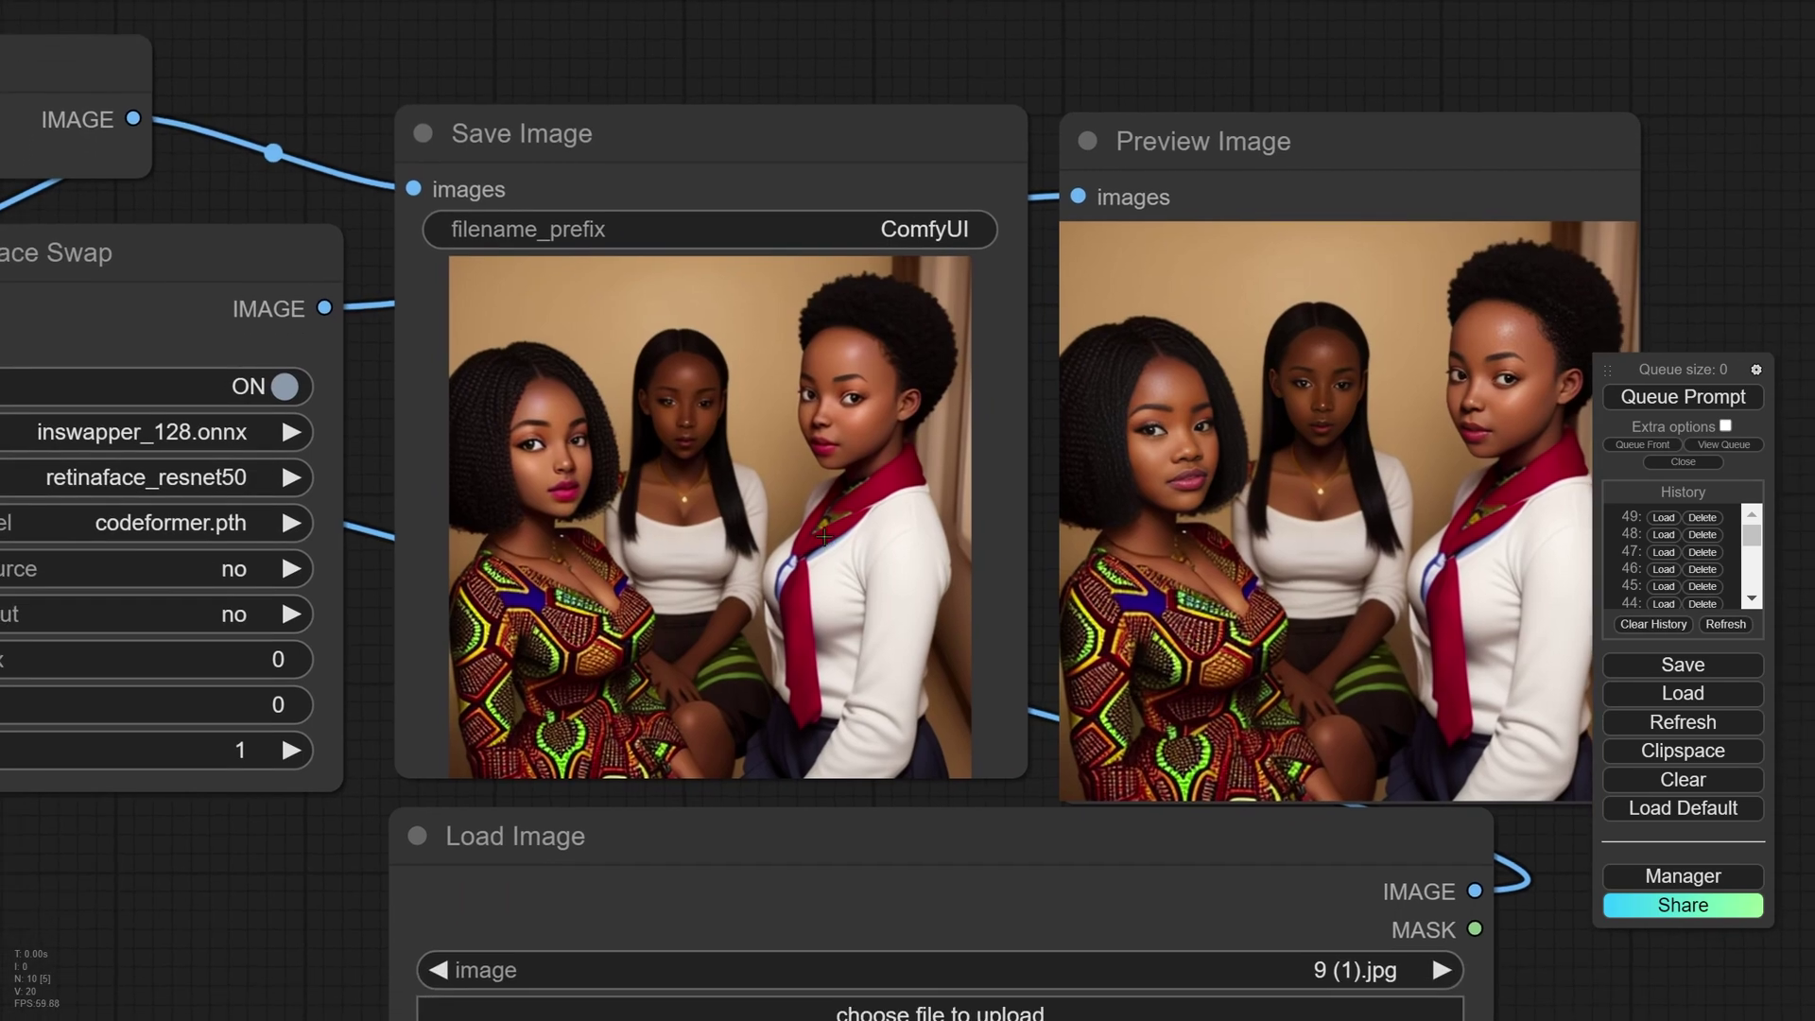
pyautogui.scroll(6, 662, 454)
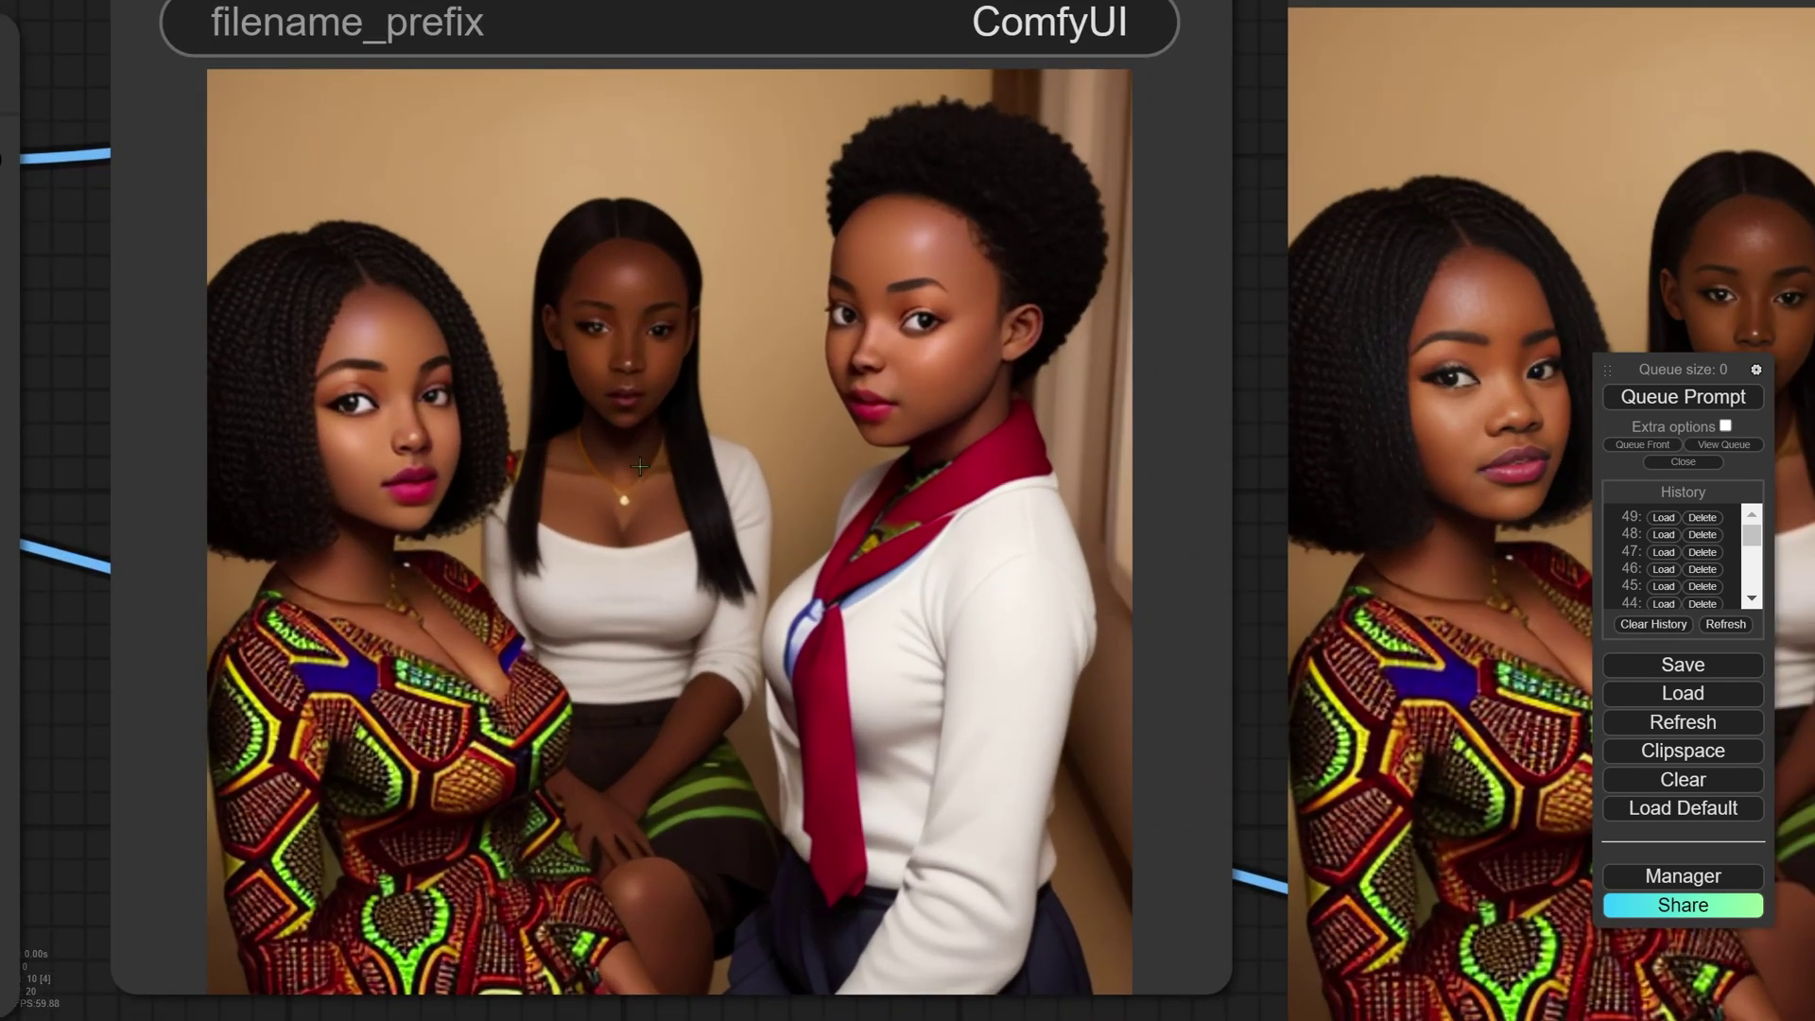
pyautogui.moveTo(1322, 446); pyautogui.dragTo(1281, 349)
pyautogui.scroll(-2, 994, 526)
# - Bring the ReActor and 9 (1).jpg Load Image nodes into view beside the outputs
pyautogui.moveTo(1011, 850); pyautogui.dragTo(1135, 312)
pyautogui.scroll(-2, 1030, 621)
pyautogui.moveTo(1030, 622); pyautogui.dragTo(802, 679)
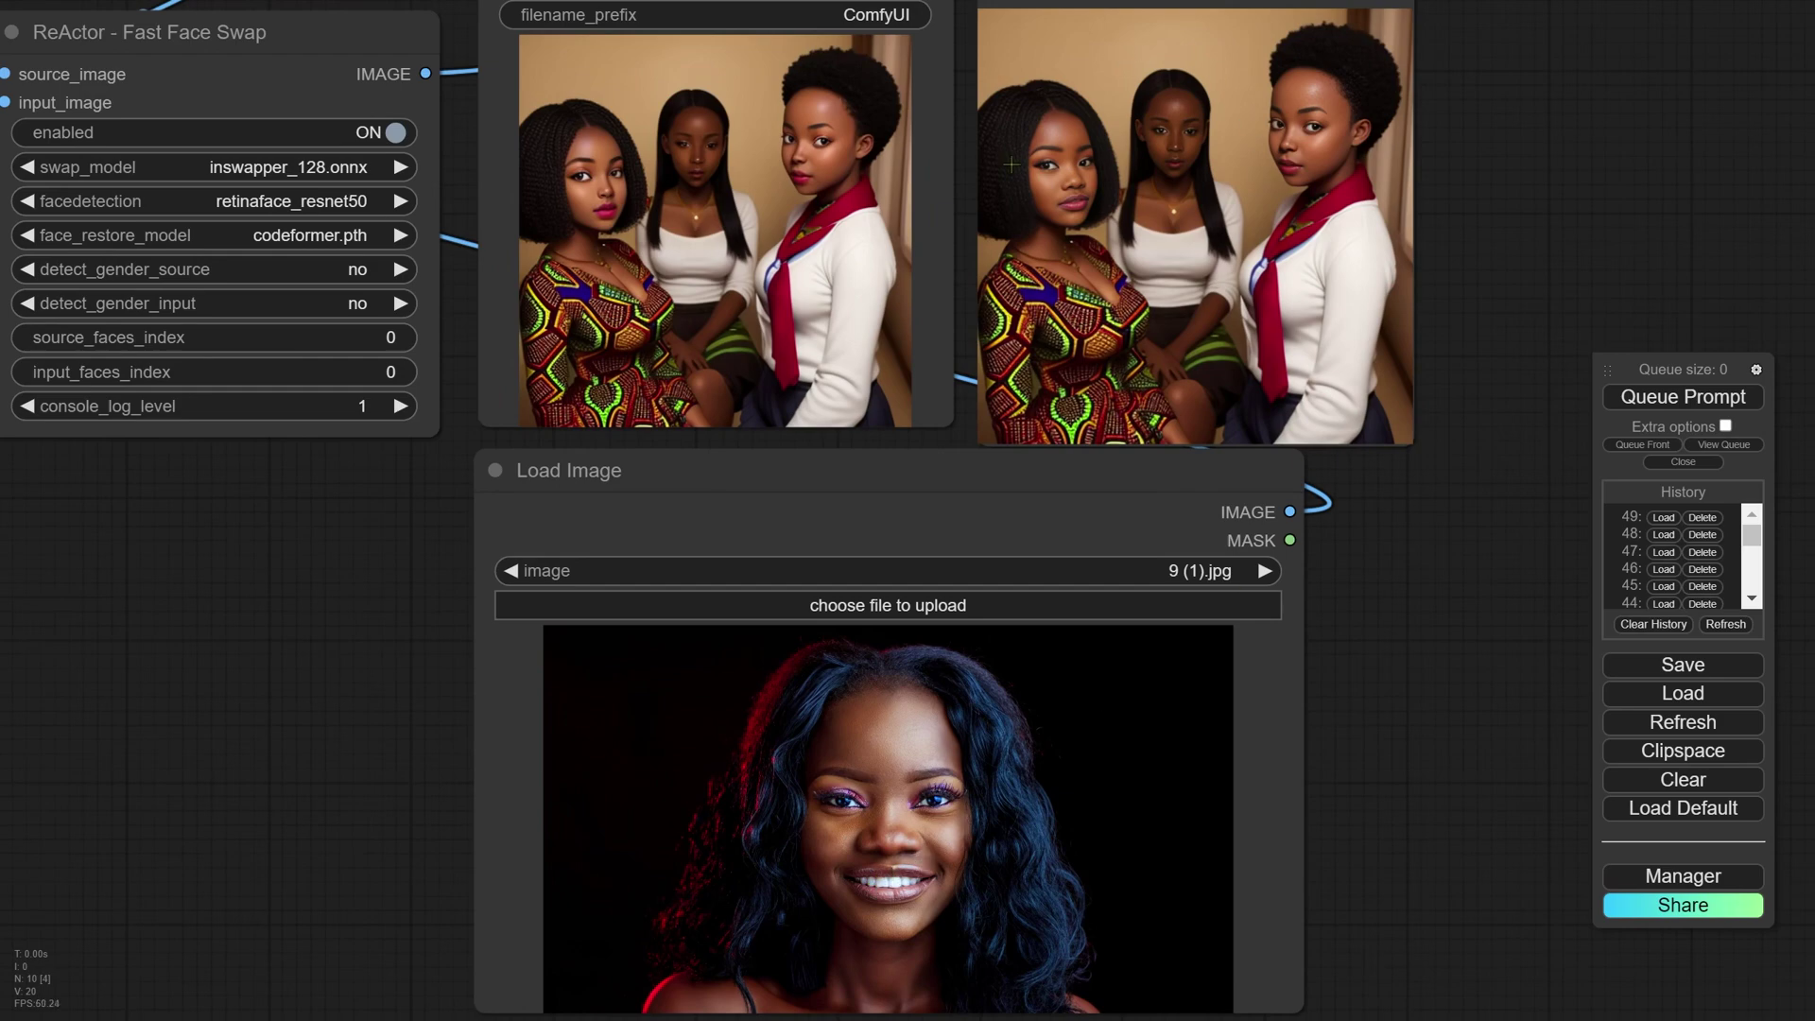
pyautogui.scroll(12, 1010, 202)
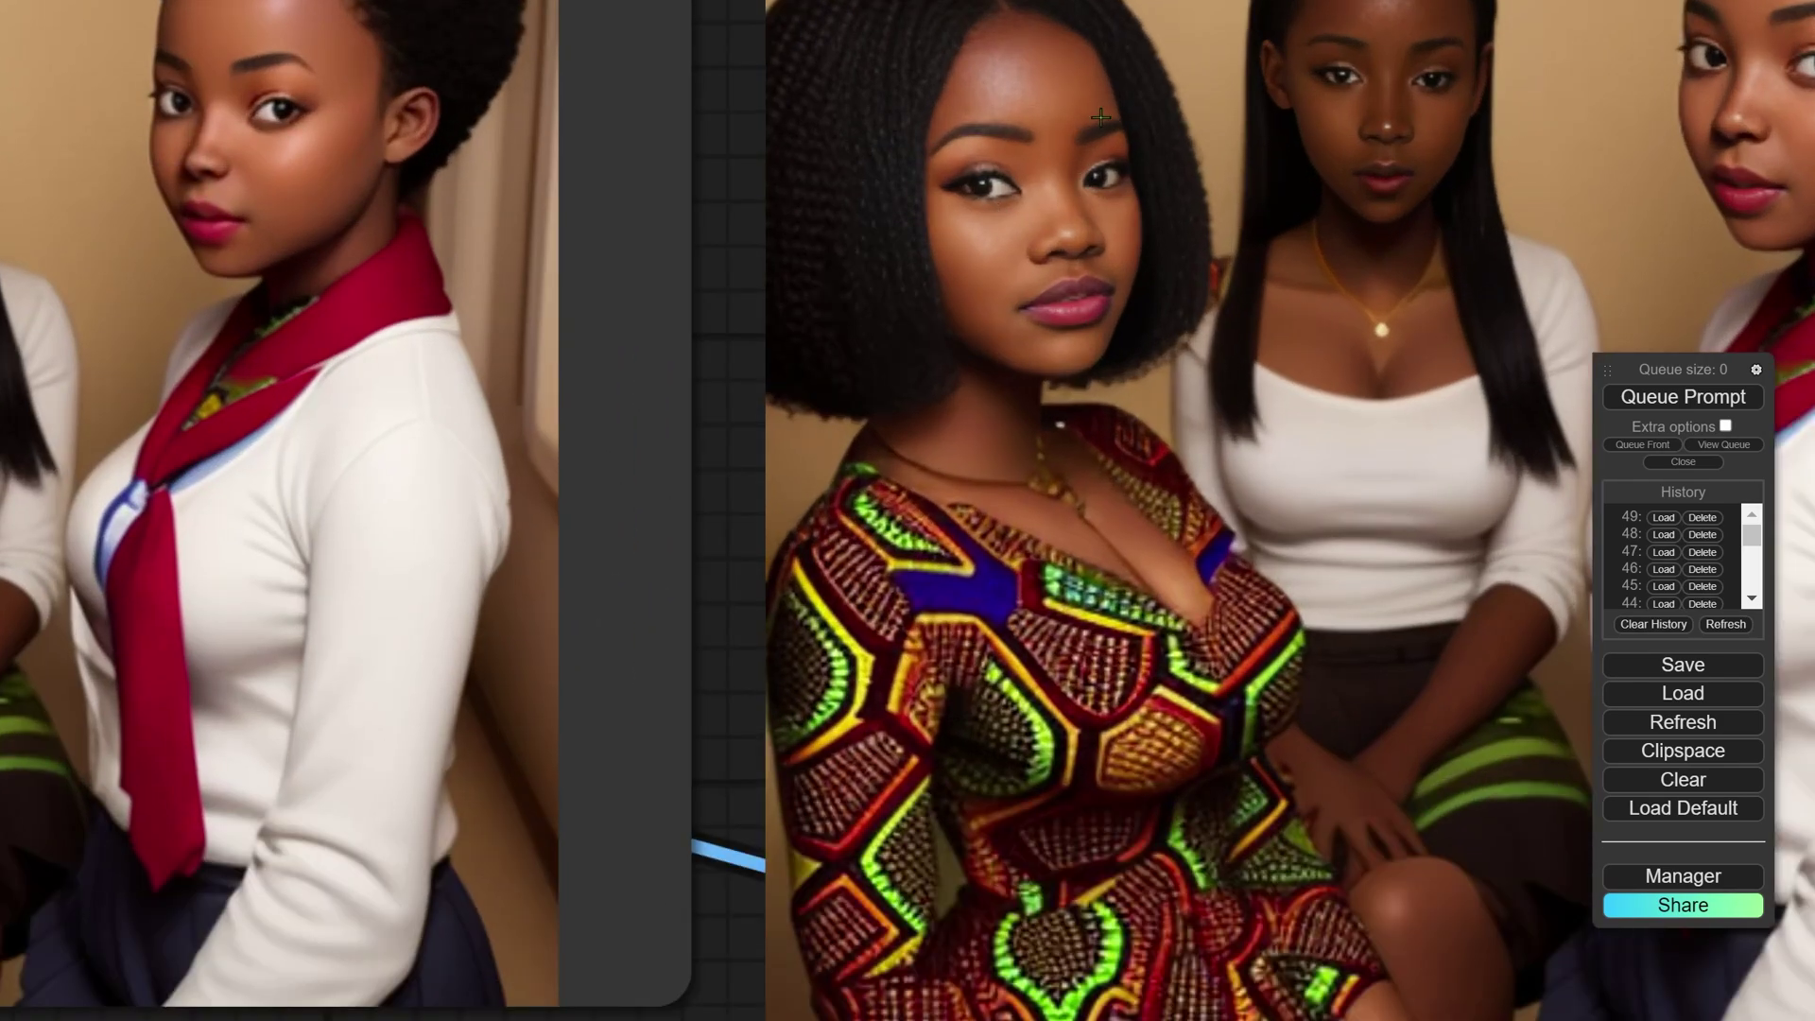
pyautogui.scroll(-5, 1000, 448)
pyautogui.scroll(1, 1000, 448)
pyautogui.scroll(-6, 979, 430)
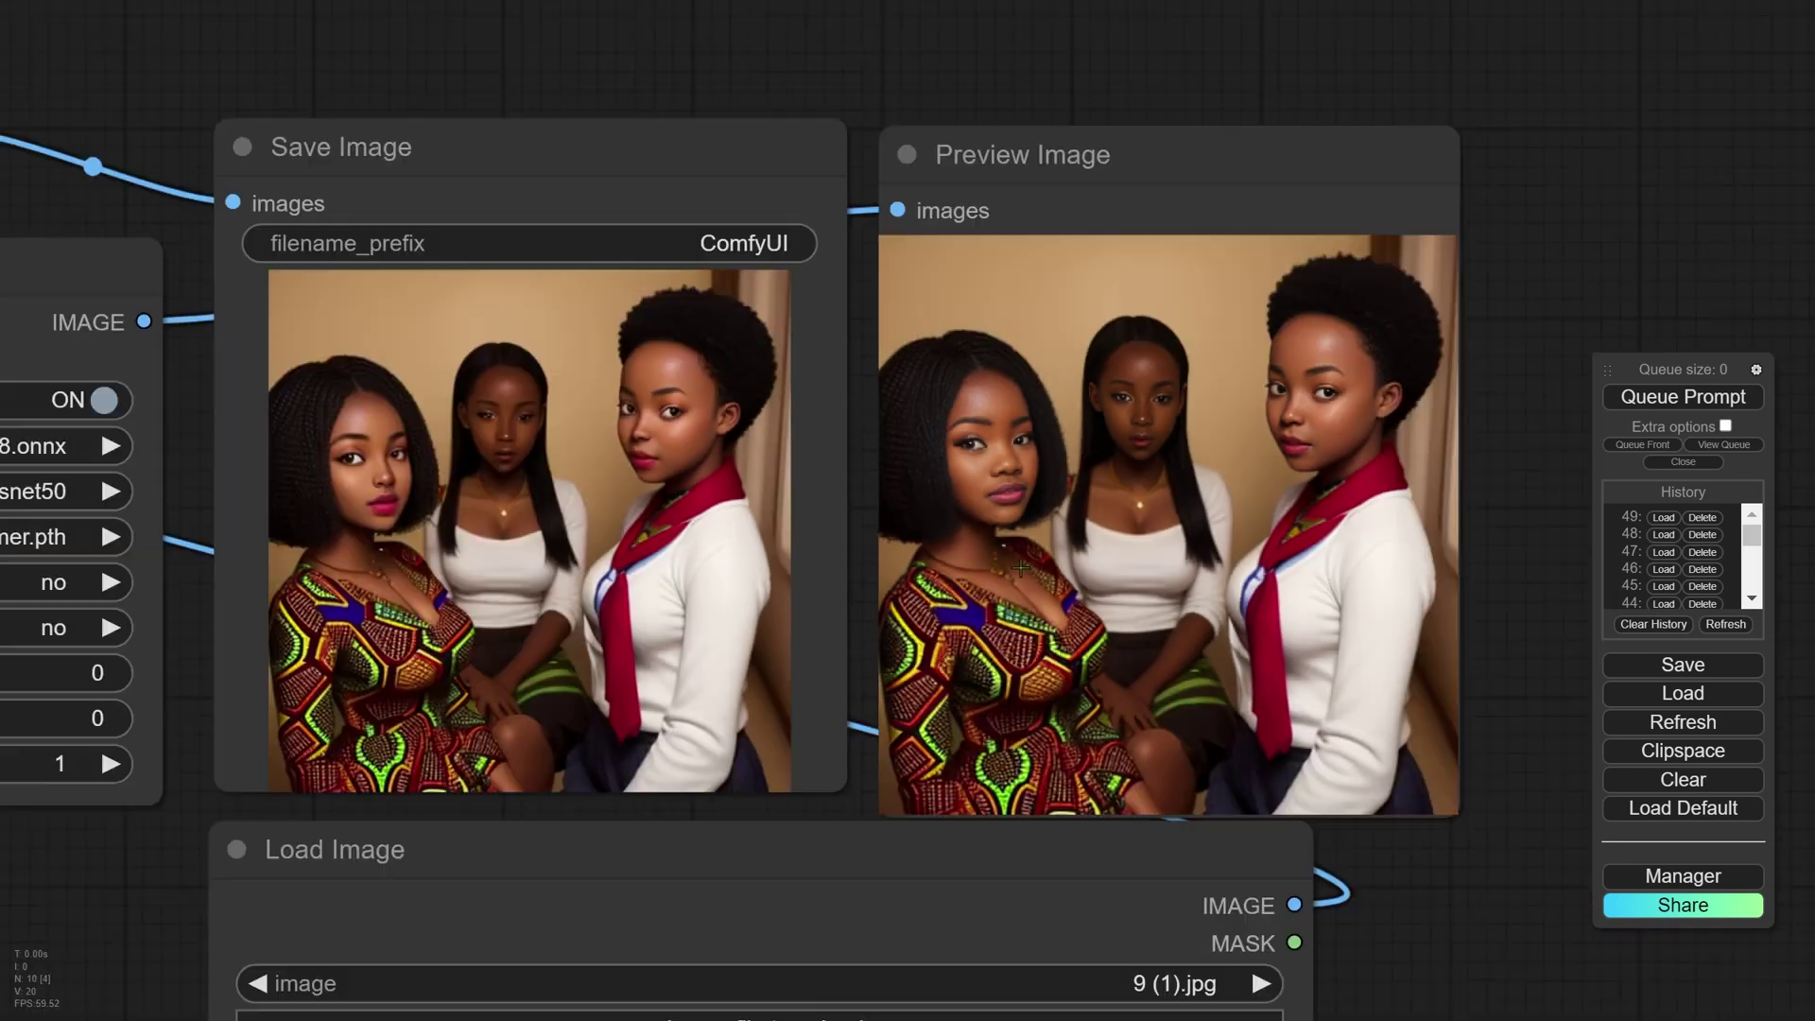
pyautogui.moveTo(941, 1002); pyautogui.dragTo(900, 700)
pyautogui.scroll(-1, 936, 585)
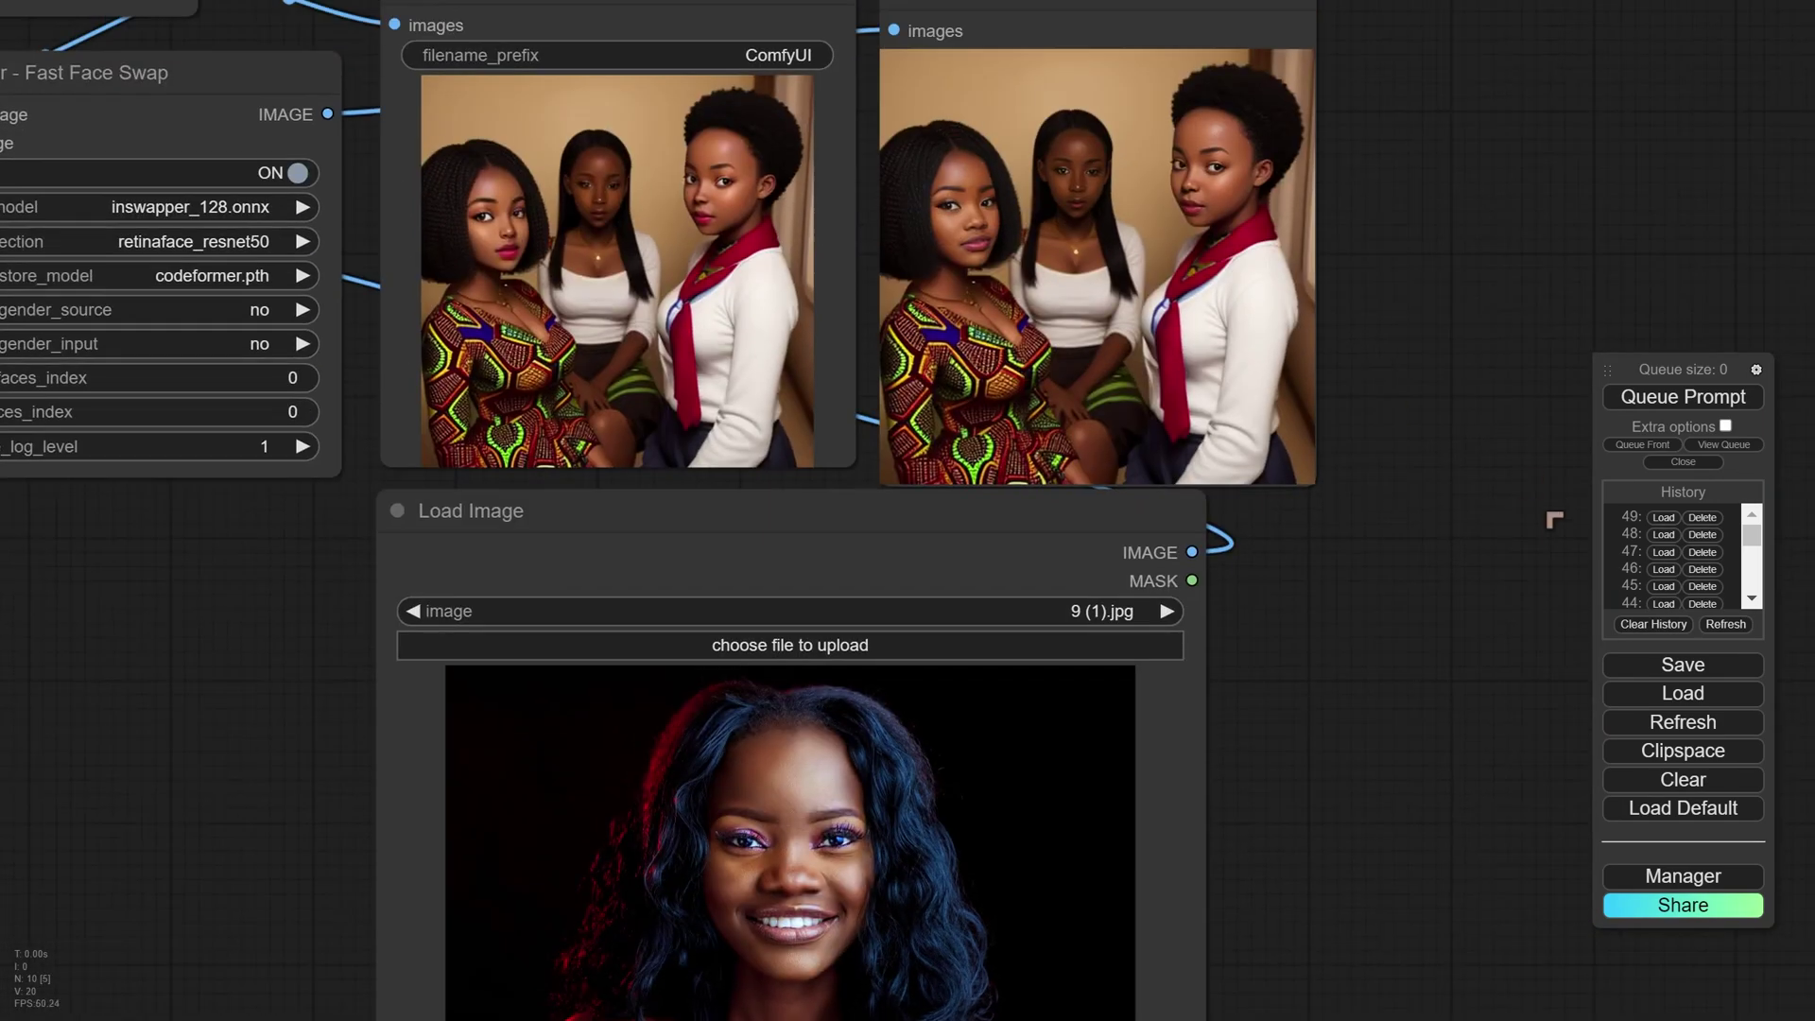
# - Load older history runs: the blonde girl, the 7.jpg classroom group, then the beaded-headdress woman
pyautogui.click(1664, 599)
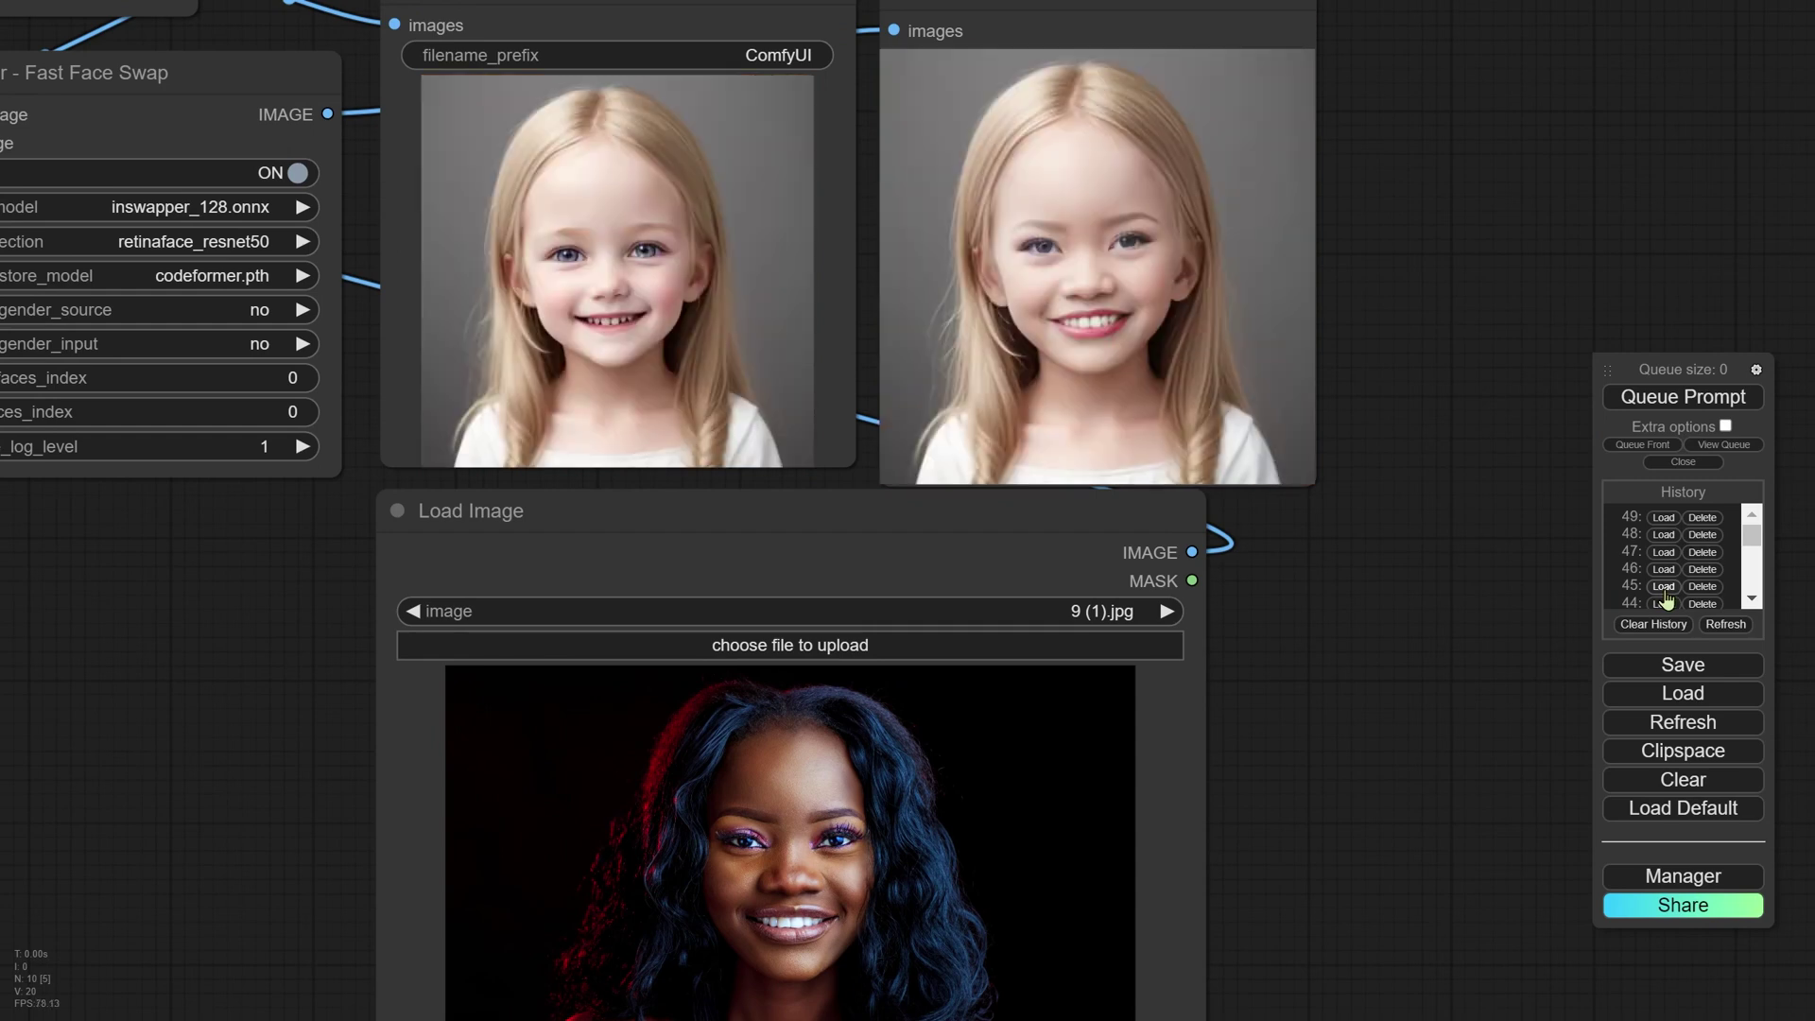
pyautogui.scroll(-2, 1666, 599)
pyautogui.click(1663, 580)
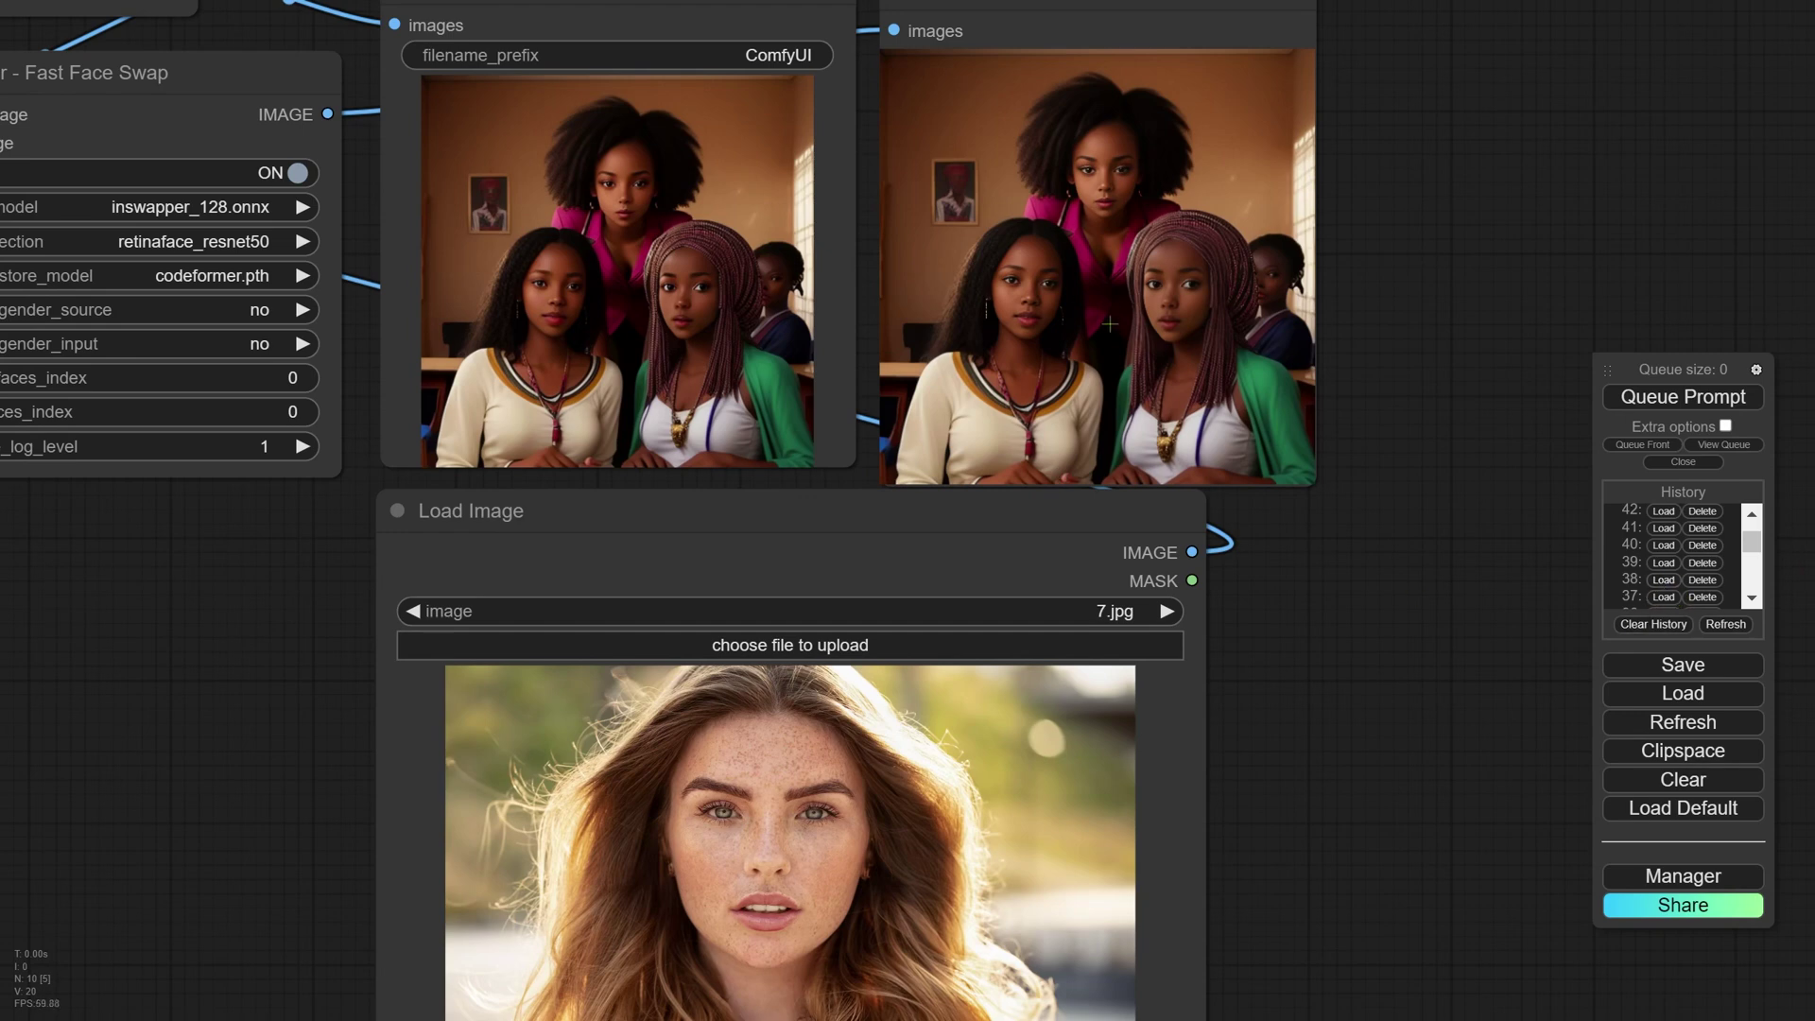
pyautogui.click(1663, 596)
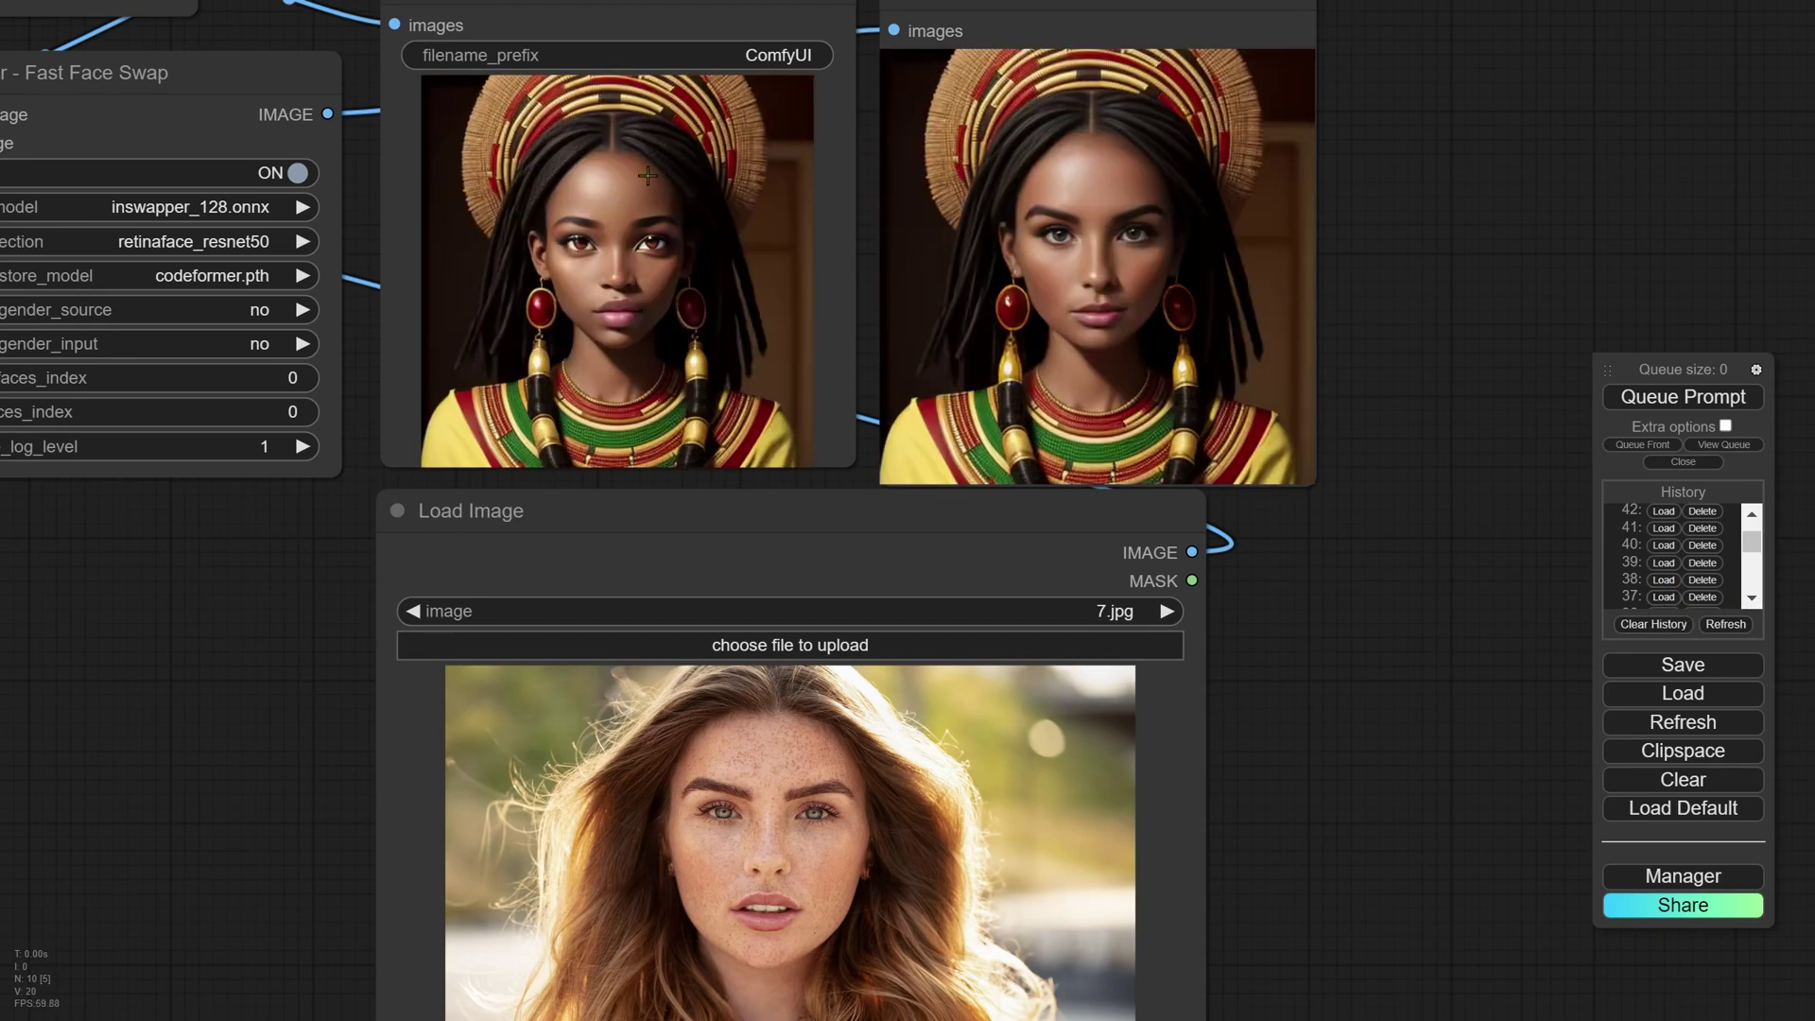
pyautogui.scroll(2, 744, 209)
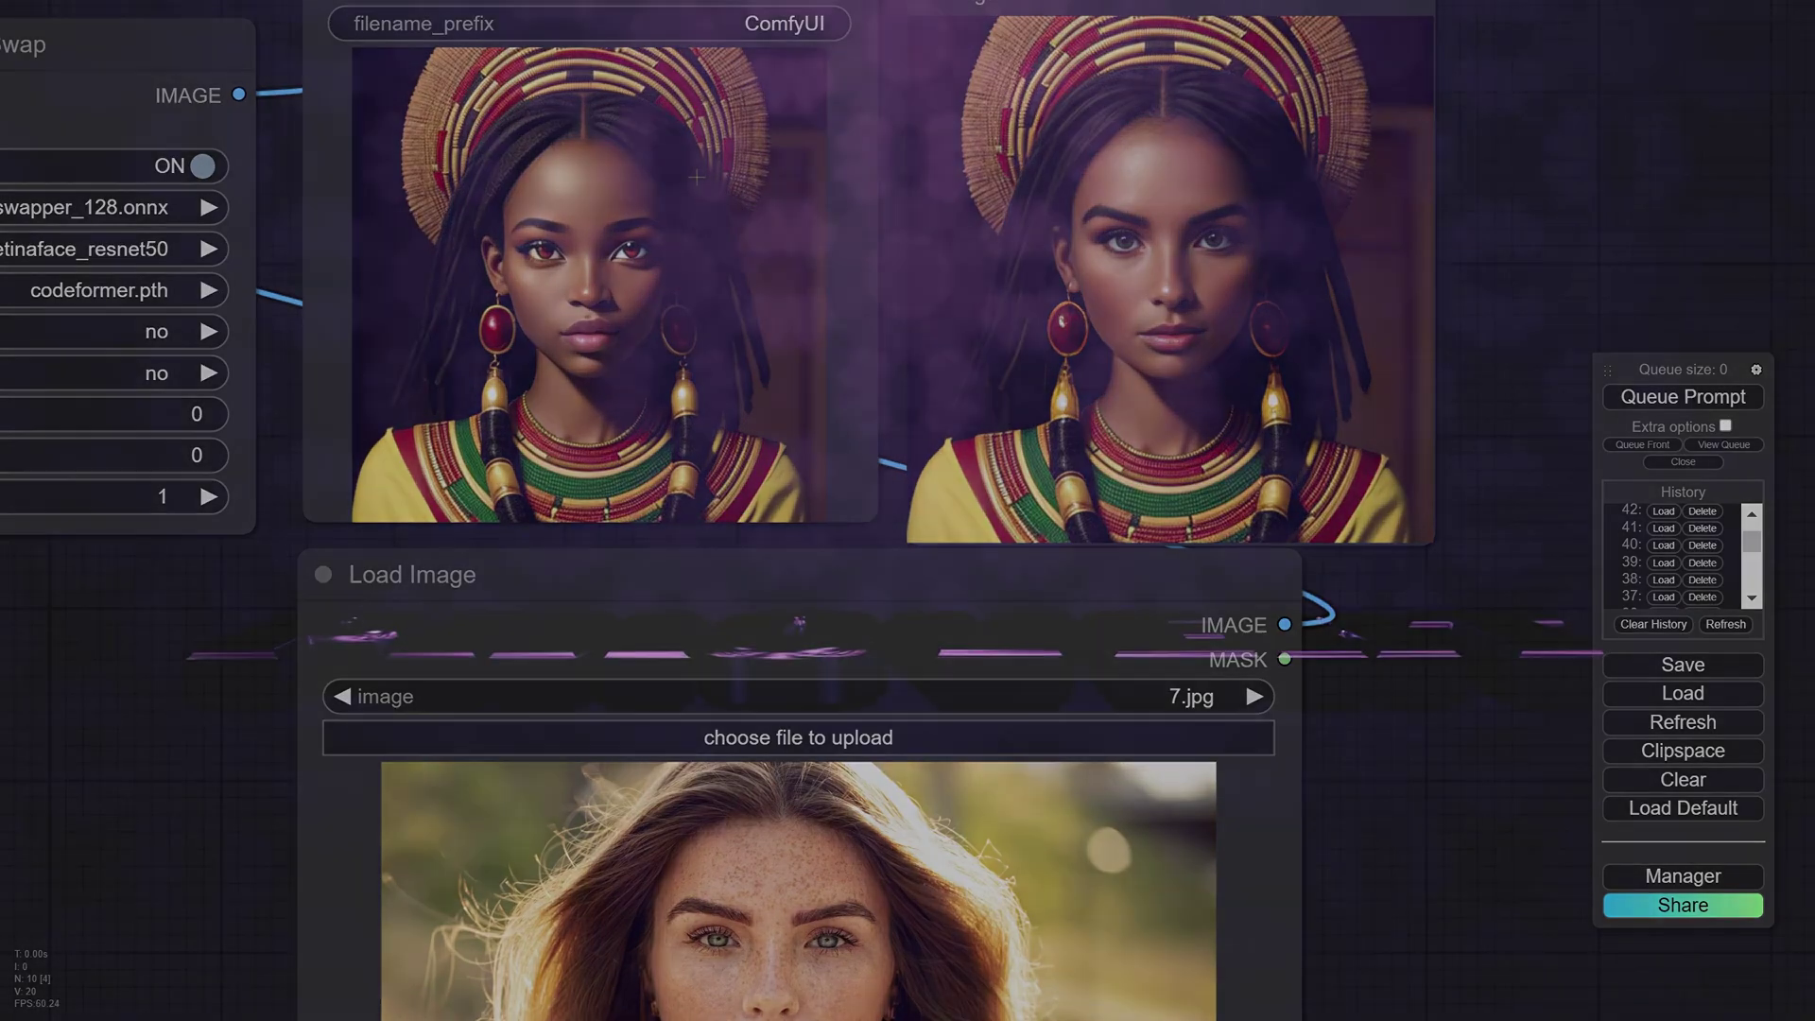